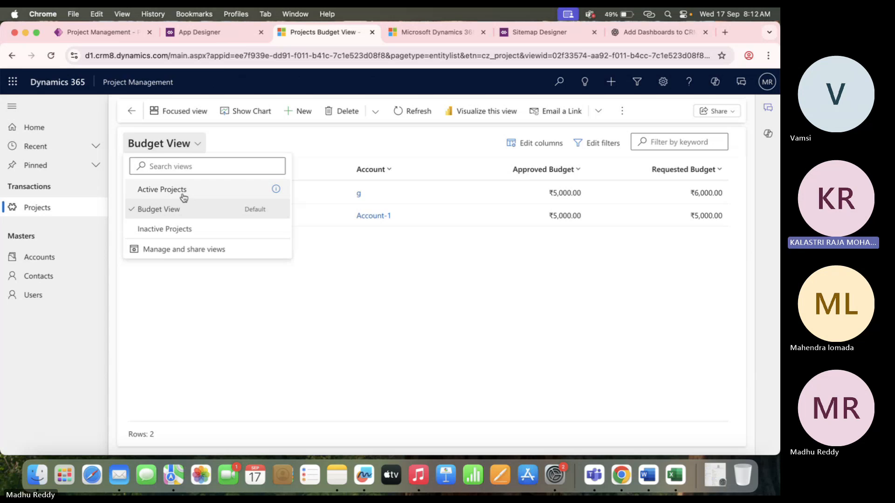
Switch the projects list to the Active Projects view
left_click(183, 193)
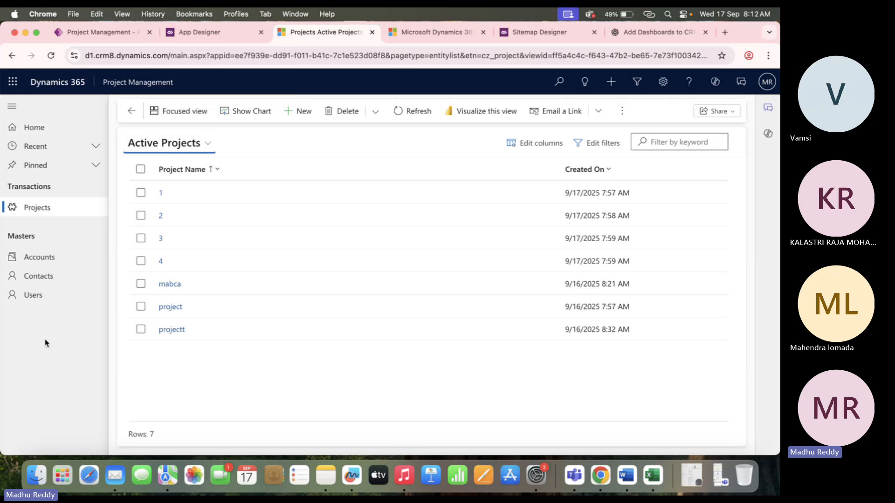
Leave the app editor and open the Project Management site map from the solution's site maps
left_click(261, 33)
left_click(87, 40)
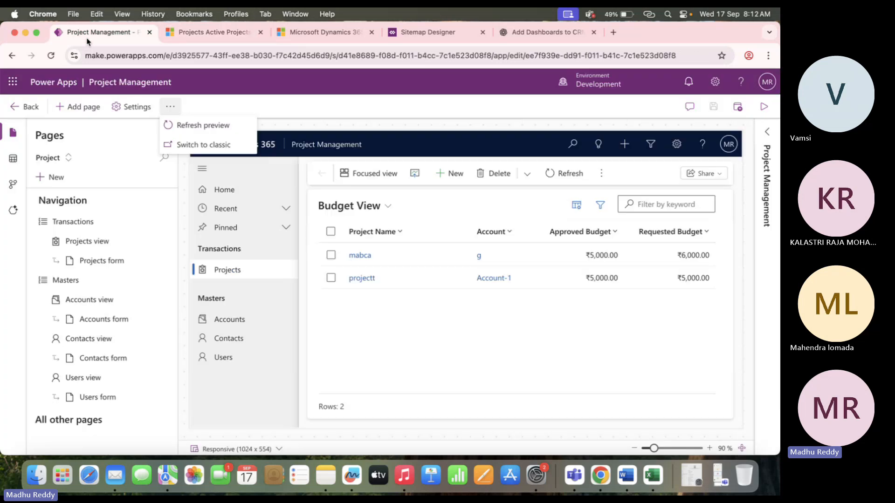
left_click(24, 106)
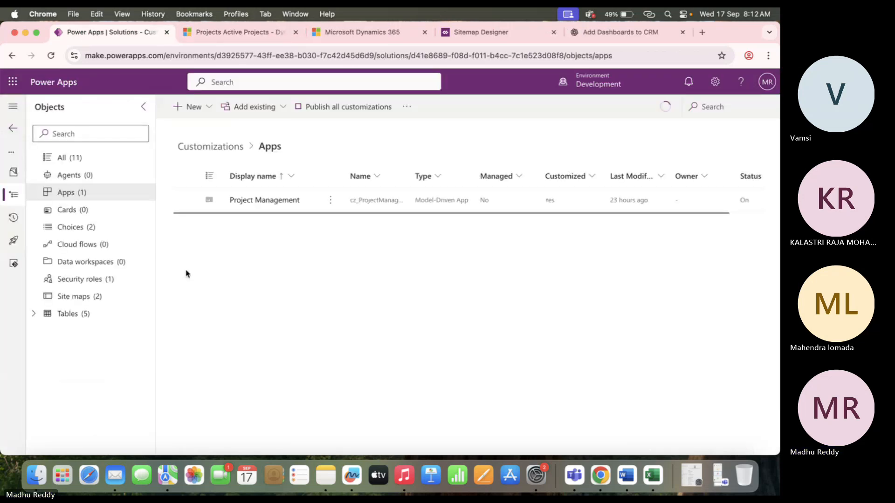
left_click(83, 303)
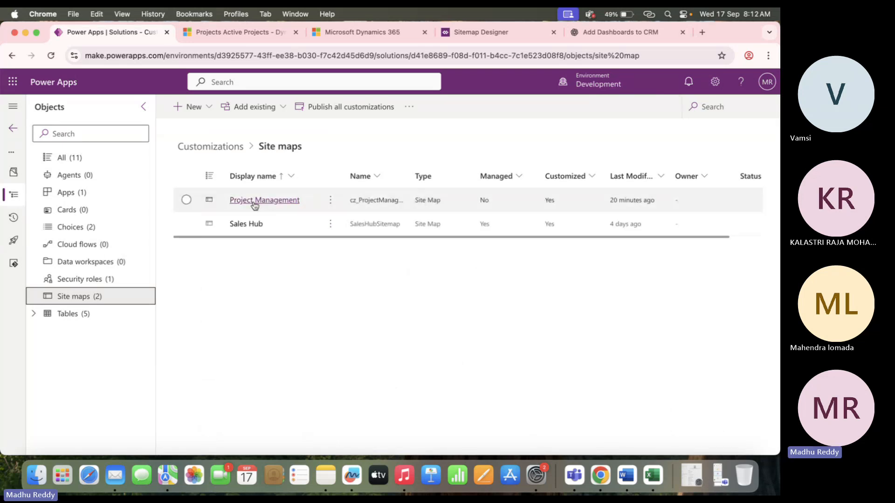
left_click(264, 201)
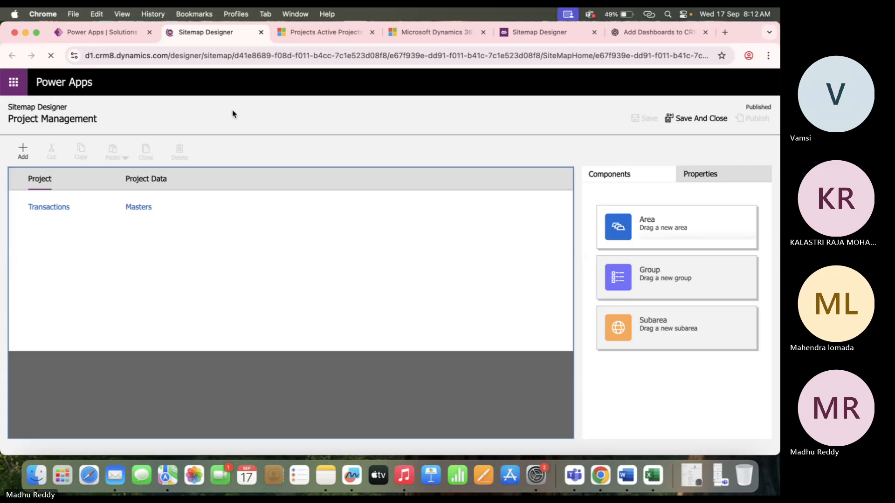
left_click(308, 37)
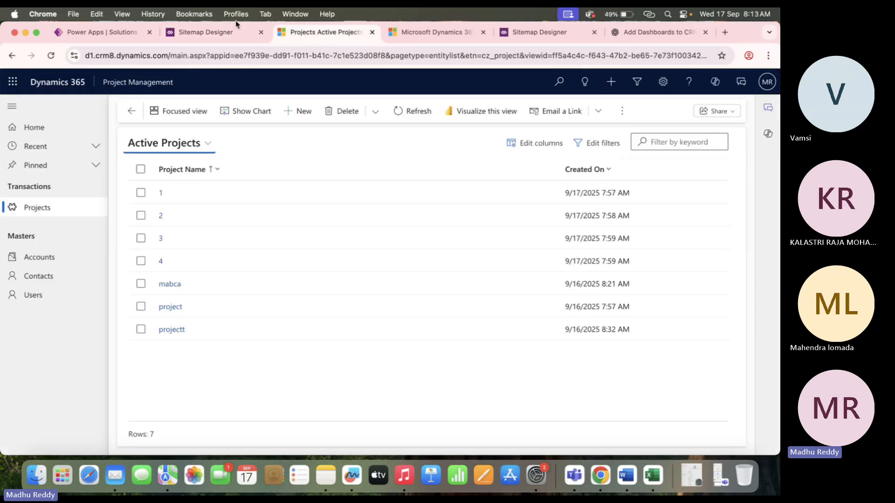
left_click(221, 29)
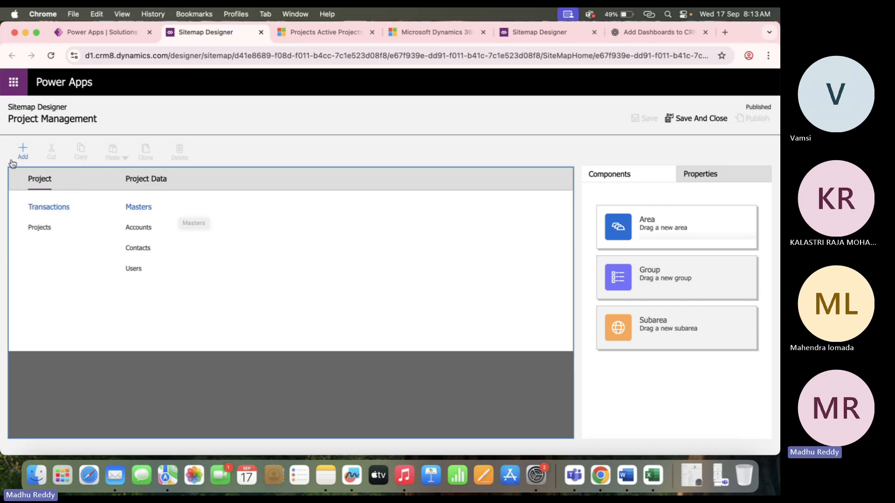
Add a group titled Dashboards to the Project area and place it ahead of the Transactions group
left_click(157, 213)
left_click(23, 150)
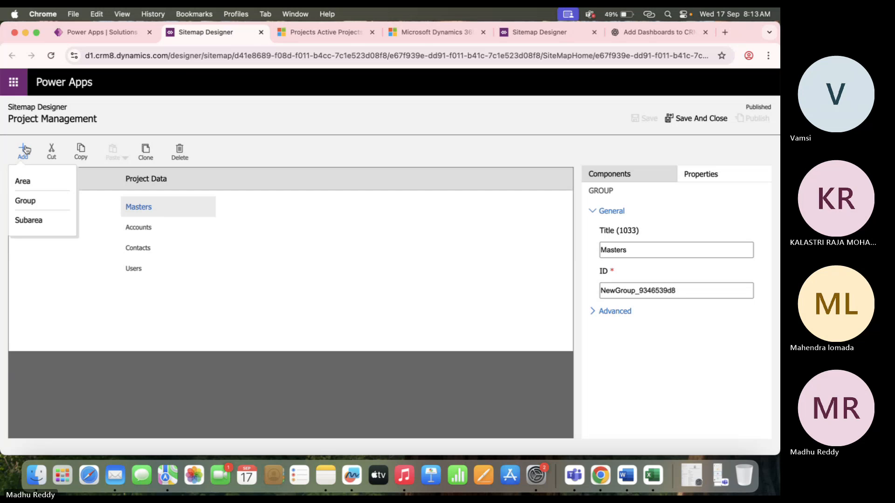
left_click(35, 208)
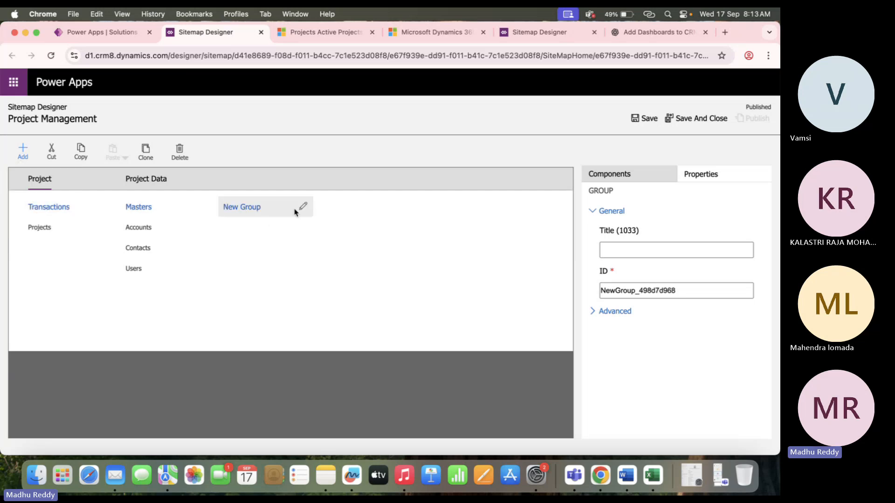
left_click(296, 207)
key("BackSpace")
key("BackSpace")
key("BackSpace")
key("BackSpace")
key("BackSpace")
key("BackSpace")
key("BackSpace")
key("BackSpace")
key("BackSpace")
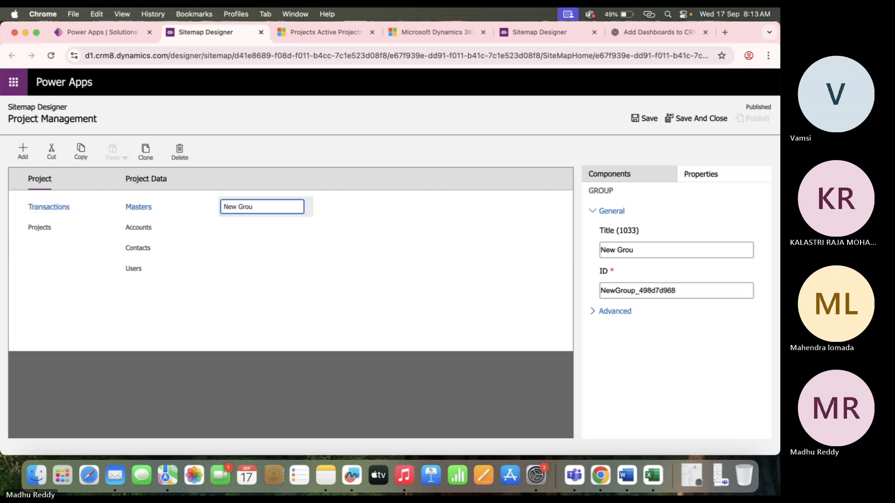
type("Dashboards")
left_click(241, 225)
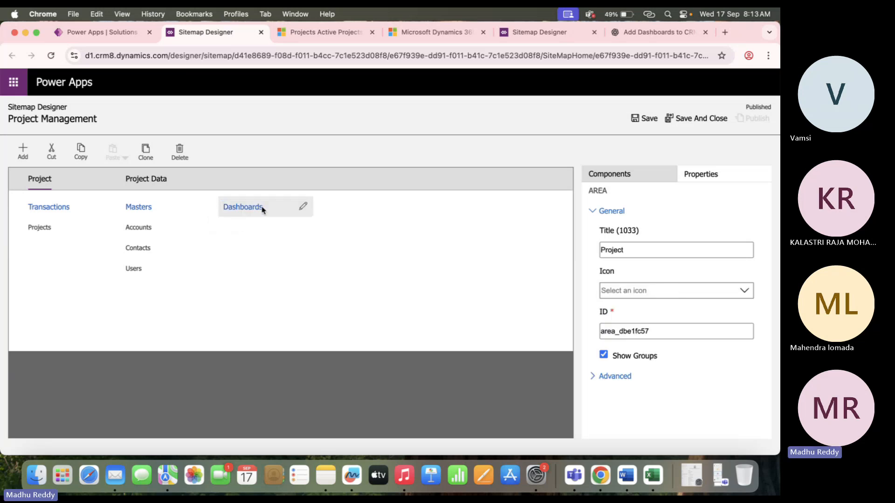
left_click_drag(263, 210, 49, 209)
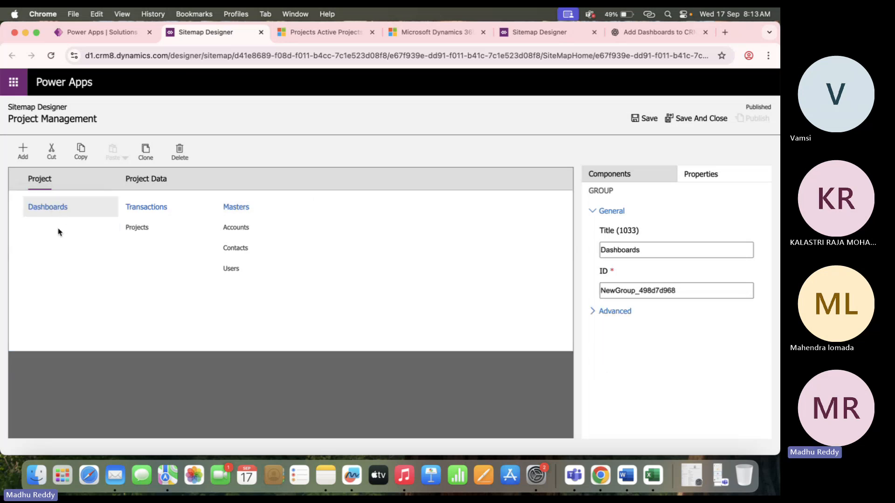
Add a subarea of type Dashboard under the Dashboards group, with Sales Dashboard as its default dashboard
left_click(24, 157)
left_click(28, 220)
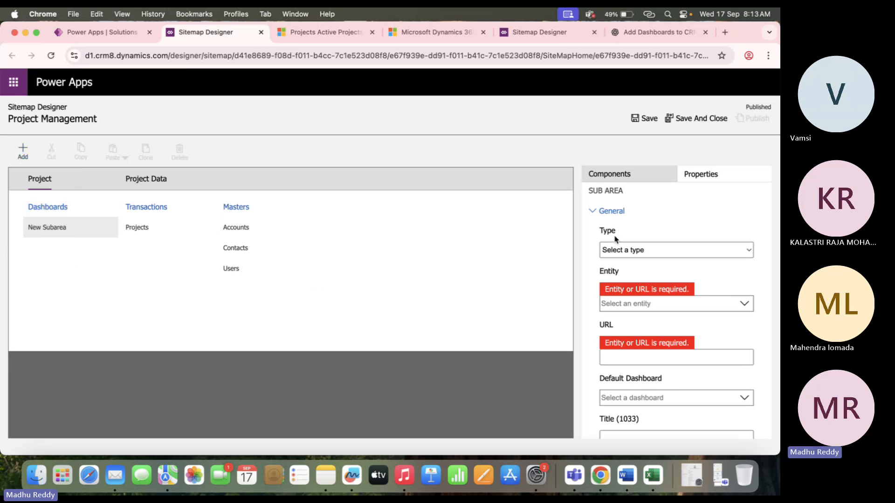
left_click(661, 252)
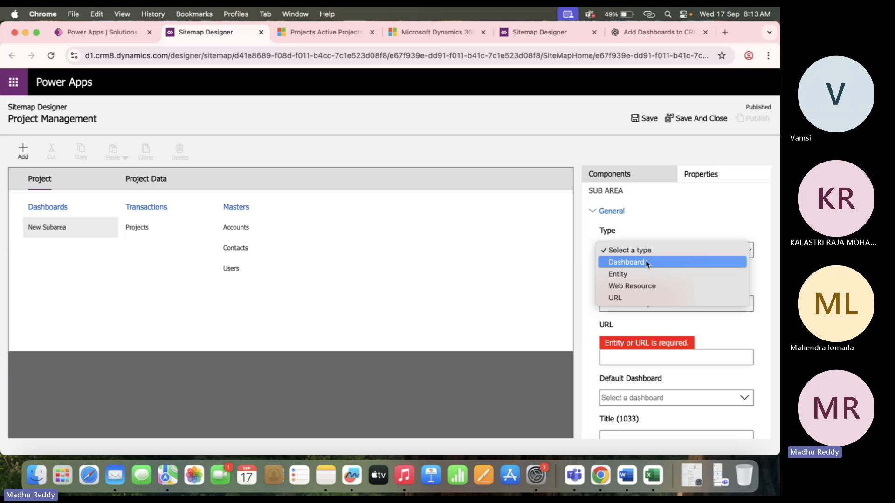
left_click(640, 264)
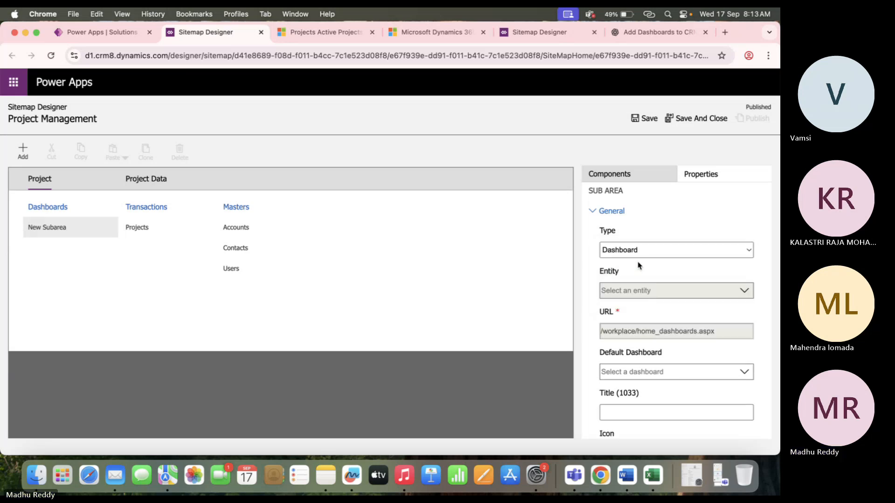
scroll(643, 370, "down", 5)
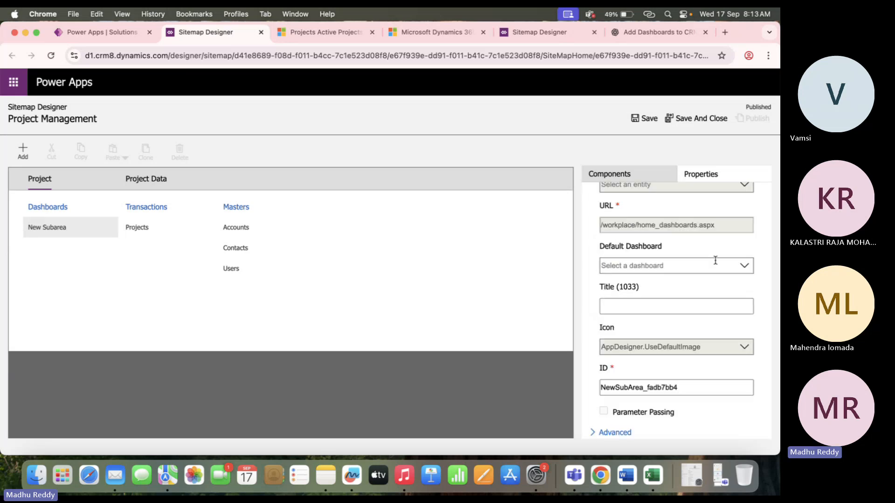
left_click(745, 268)
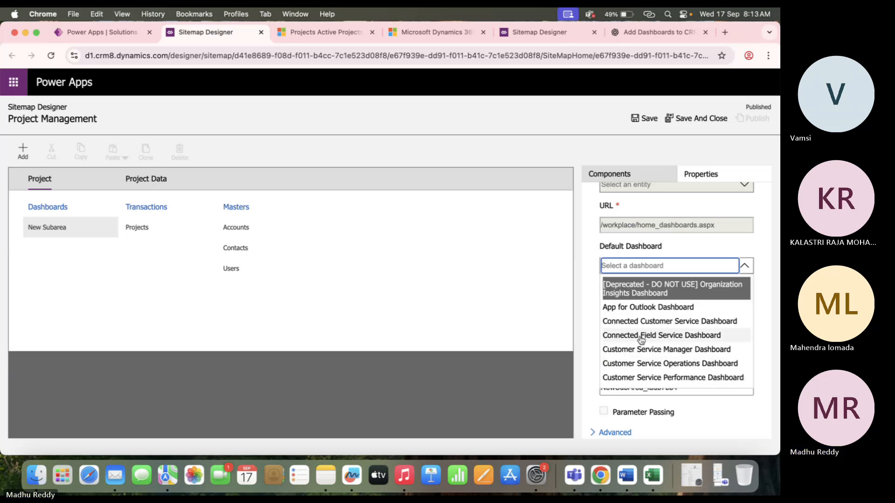
scroll(642, 338, "down", 5)
scroll(642, 340, "down", 10)
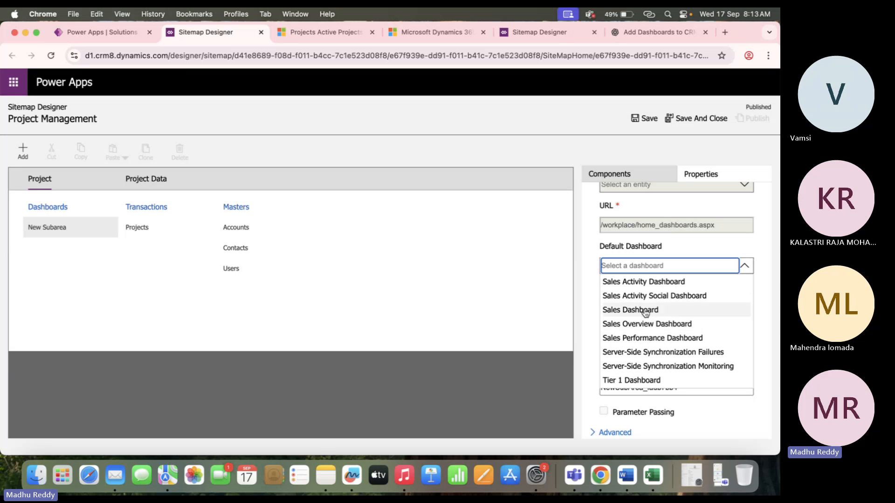
left_click(642, 310)
left_click(461, 299)
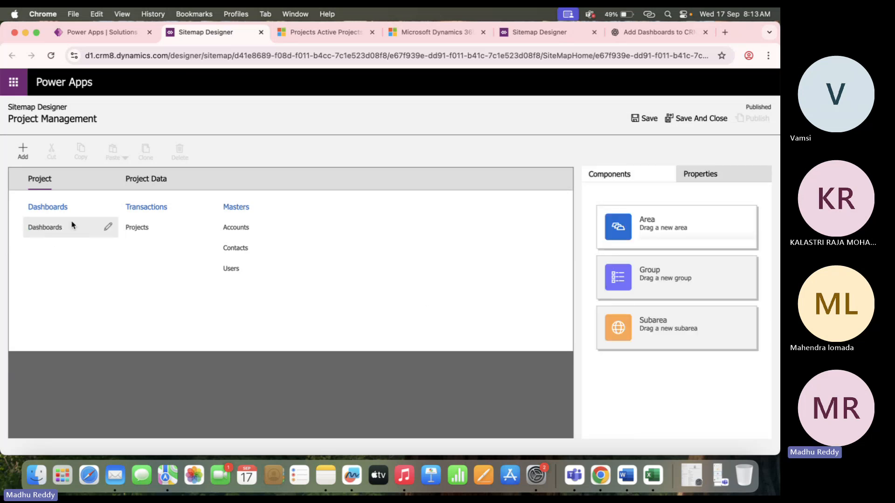
Save and publish the Project Management site map
left_click(645, 119)
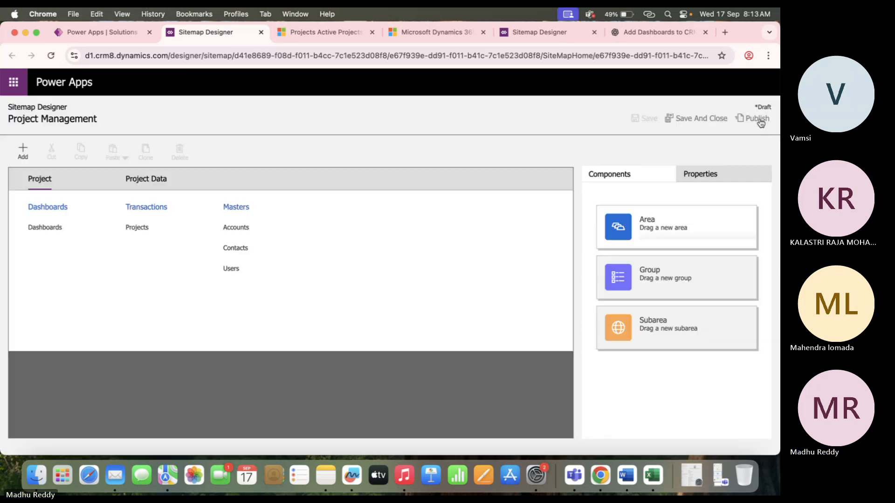
left_click(755, 117)
Reload the Project Management app in Dynamics 365, open its Dashboards page and look through the Sales Dashboard
left_click(296, 39)
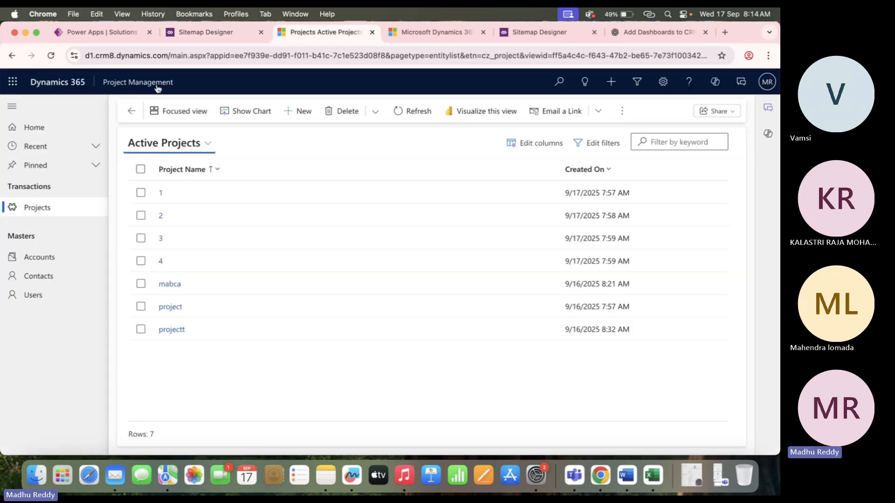
right_click(51, 55)
left_click(79, 109)
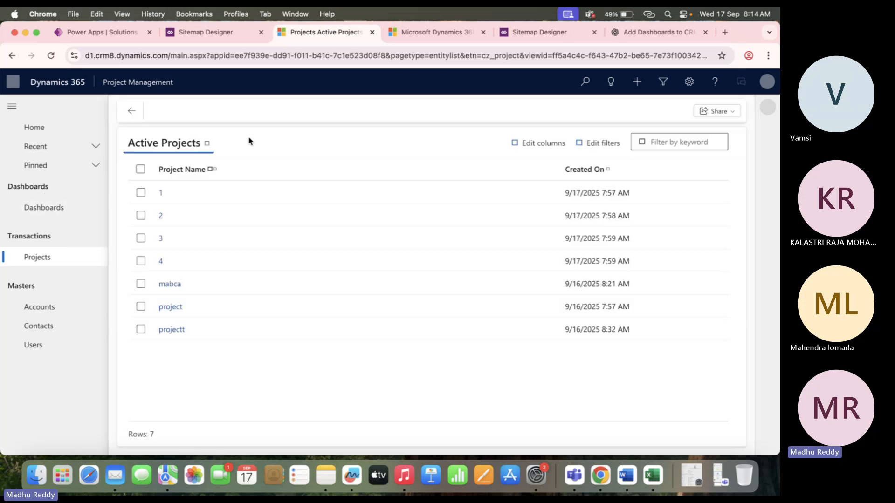
left_click(56, 209)
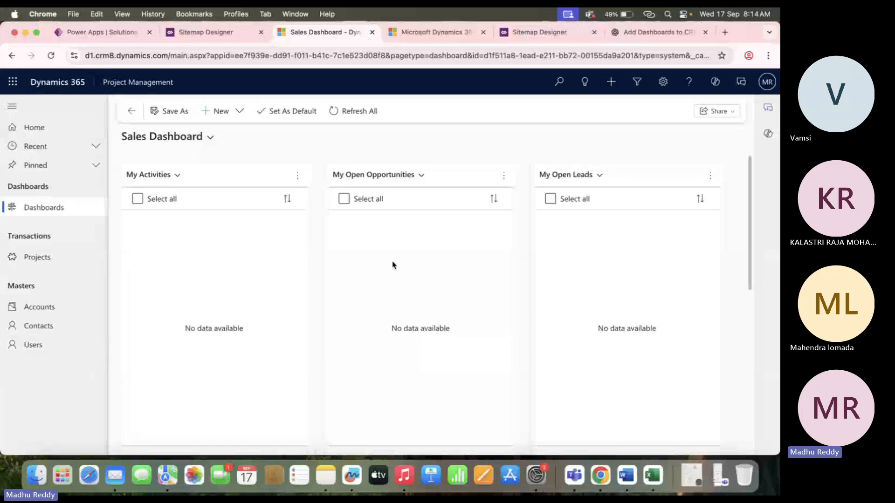
scroll(392, 267, "down", 5)
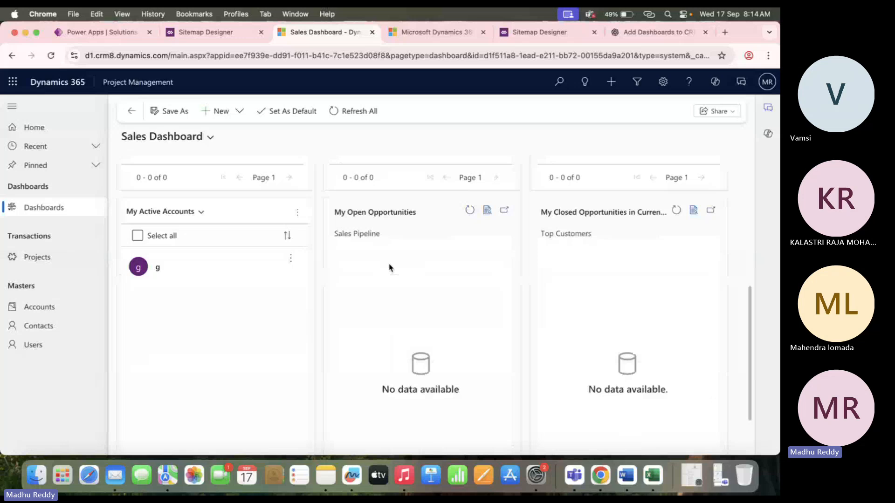
scroll(382, 269, "up", 5)
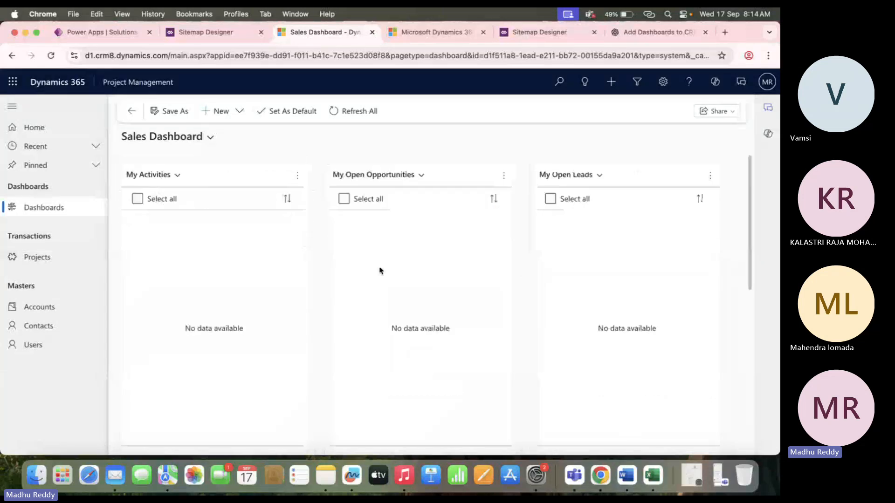
Review which system dashboards can be chosen on the app's Dashboards page
left_click(210, 137)
scroll(199, 195, "down", 3)
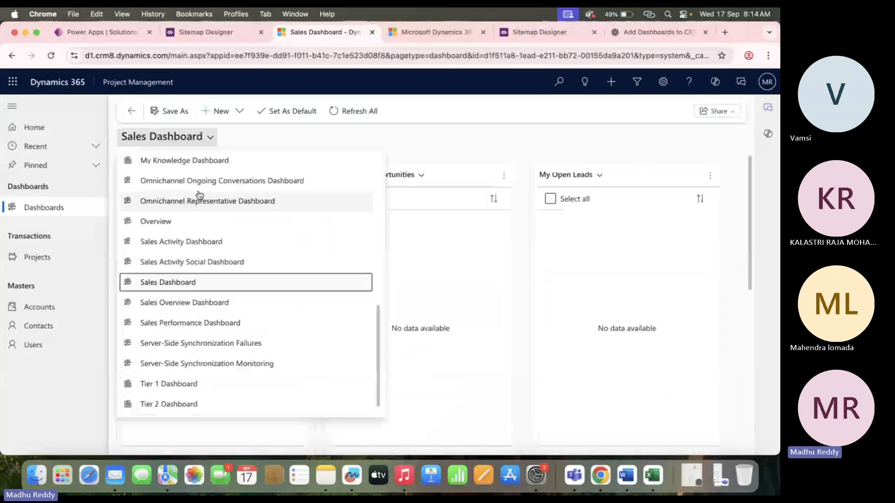
scroll(200, 195, "up", 5)
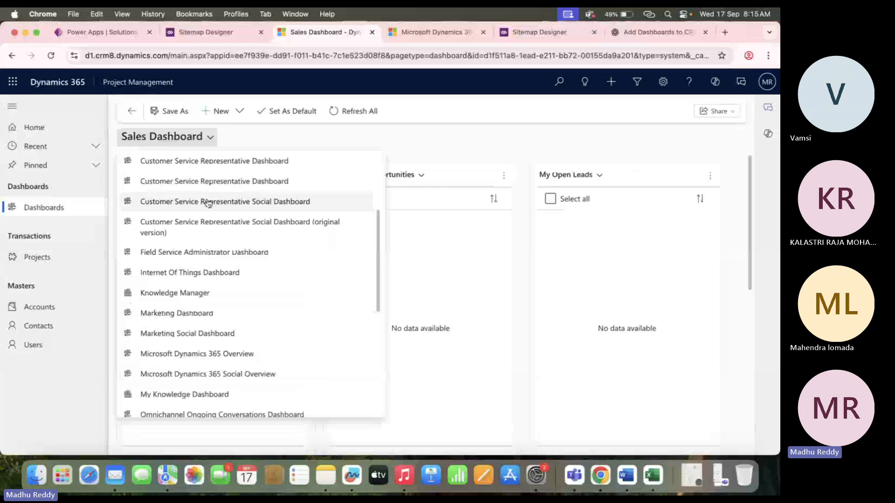
scroll(208, 202, "up", 3)
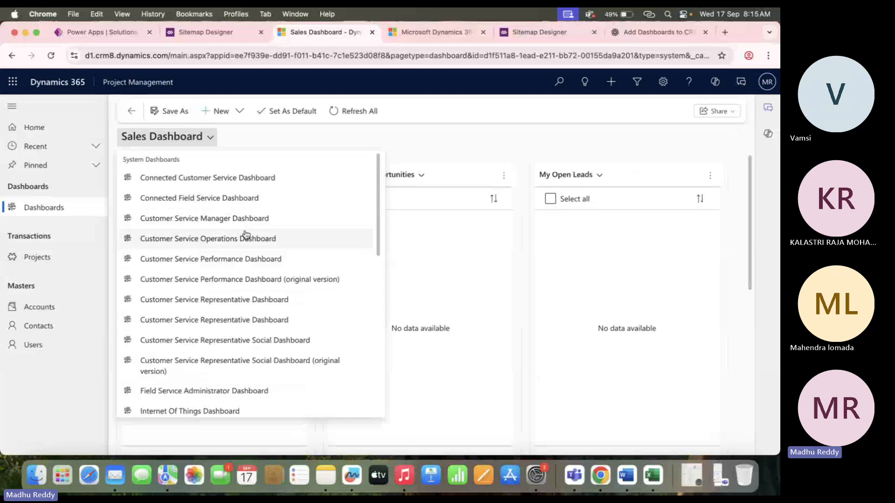
scroll(247, 240, "down", 5)
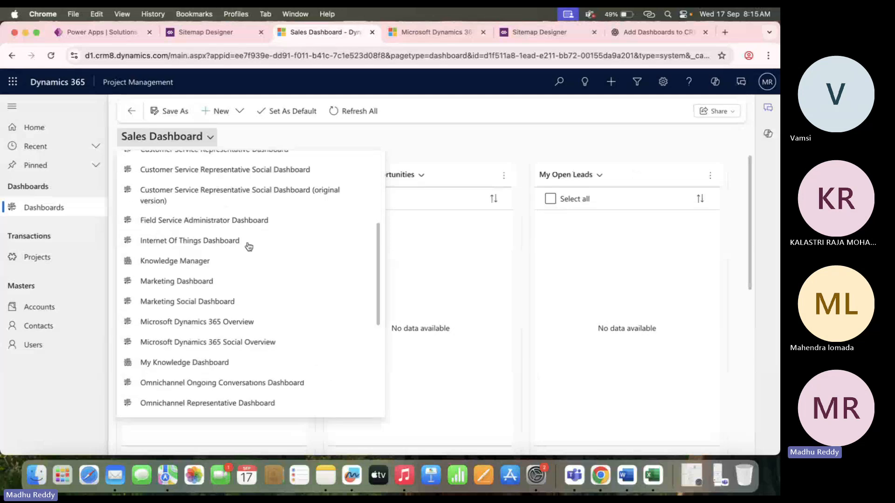
scroll(249, 247, "up", 5)
left_click(449, 113)
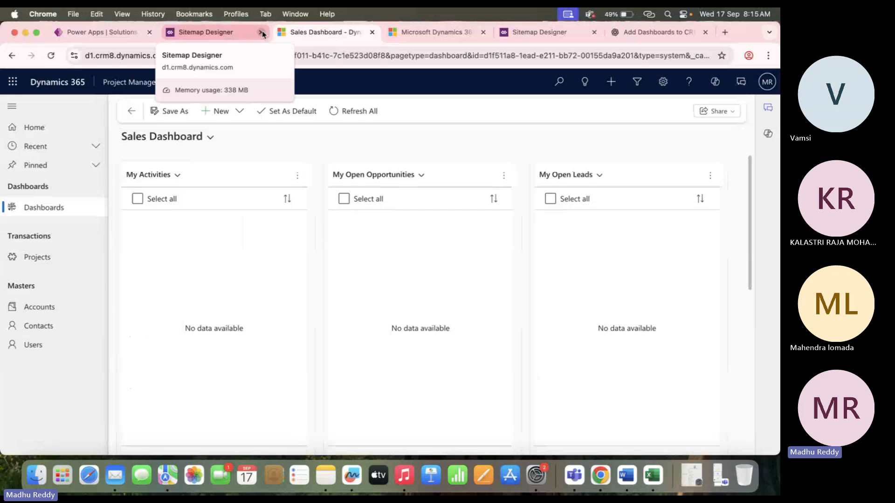
left_click(95, 33)
left_click(463, 296)
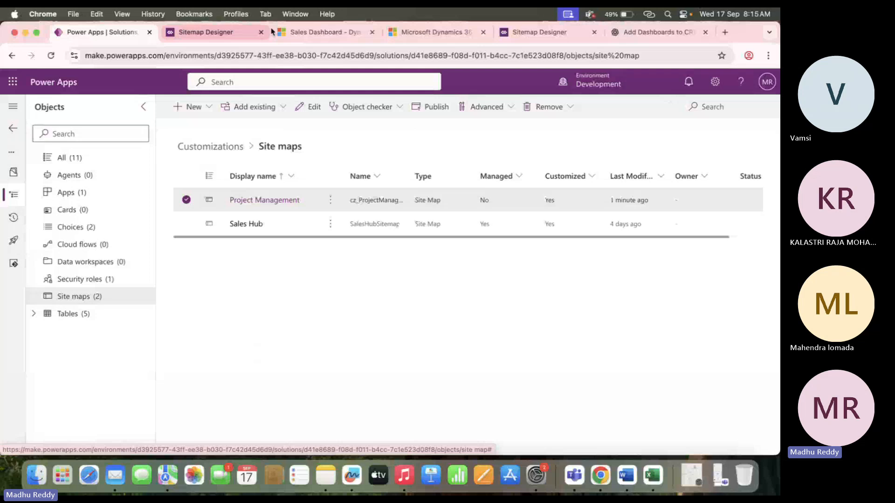
left_click(207, 138)
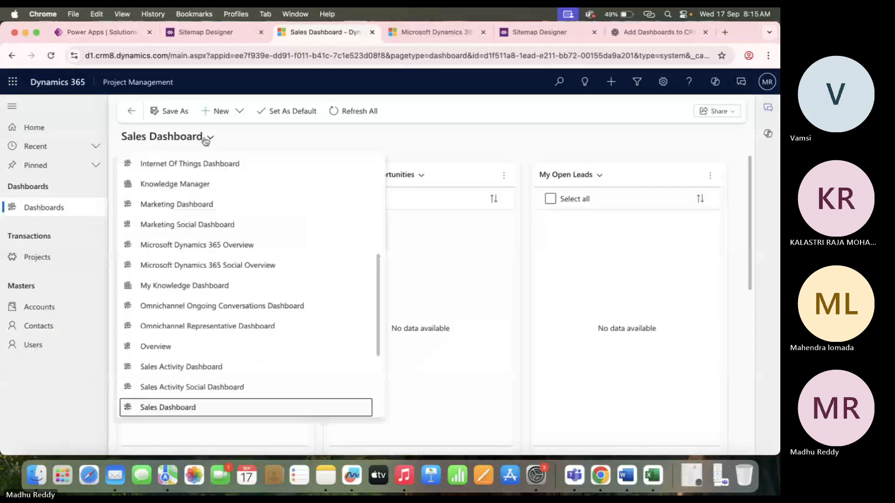
scroll(199, 285, "up", 5)
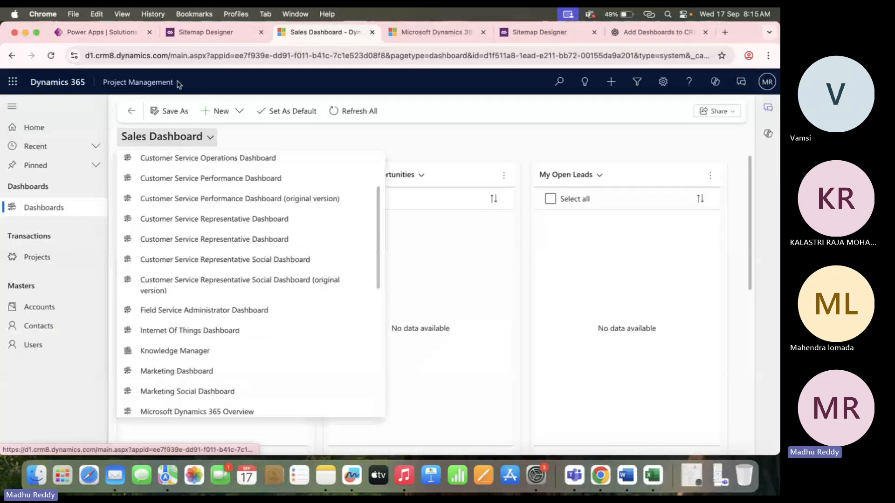
Return to the solution's apps in Power Apps and open the Project Management app for editing
left_click(109, 32)
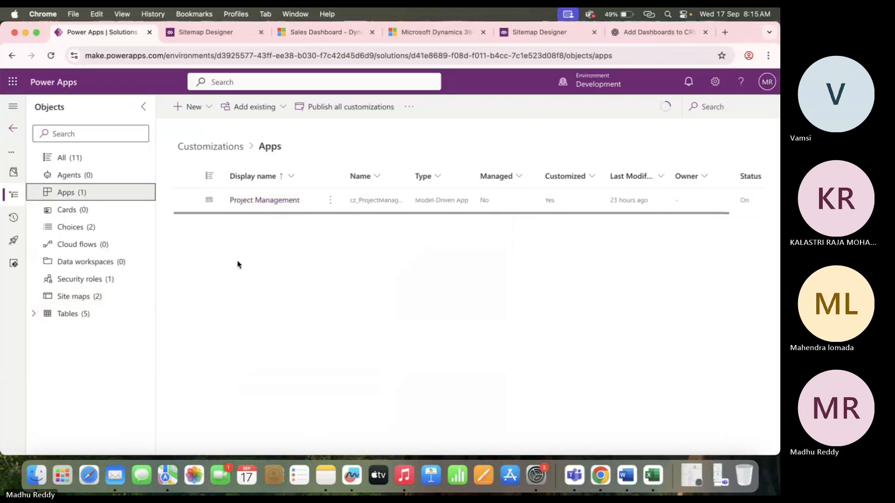
left_click(278, 202)
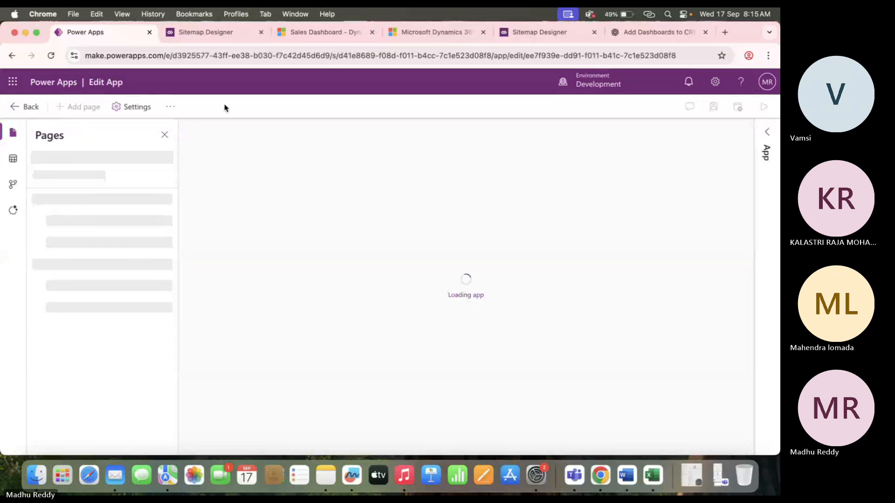
Switch the Project Management app to the classic app designer and open its dashboard selection
left_click(170, 107)
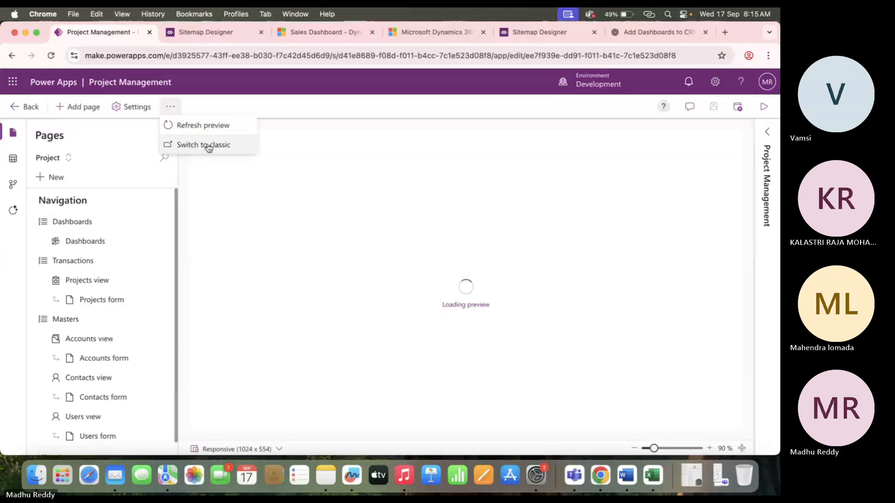
left_click(208, 145)
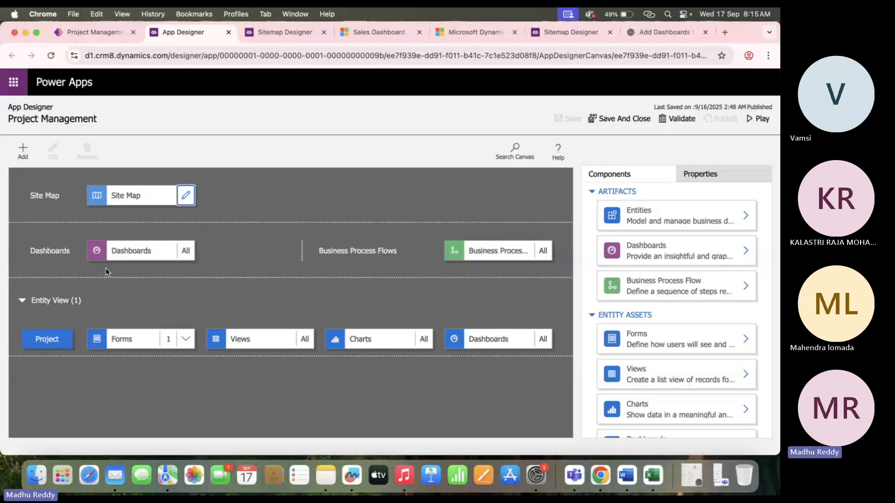
left_click(139, 252)
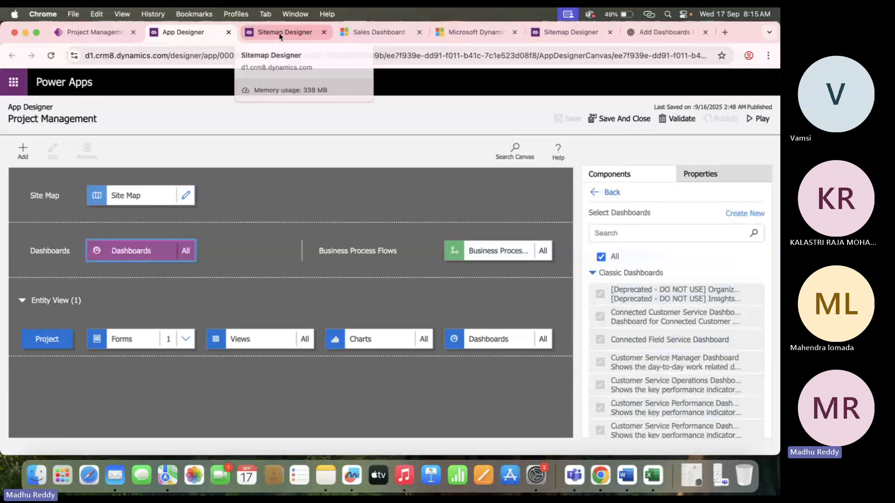
Stop including all dashboards in the app and look through the classic and interactive dashboards available for selection
left_click(601, 257)
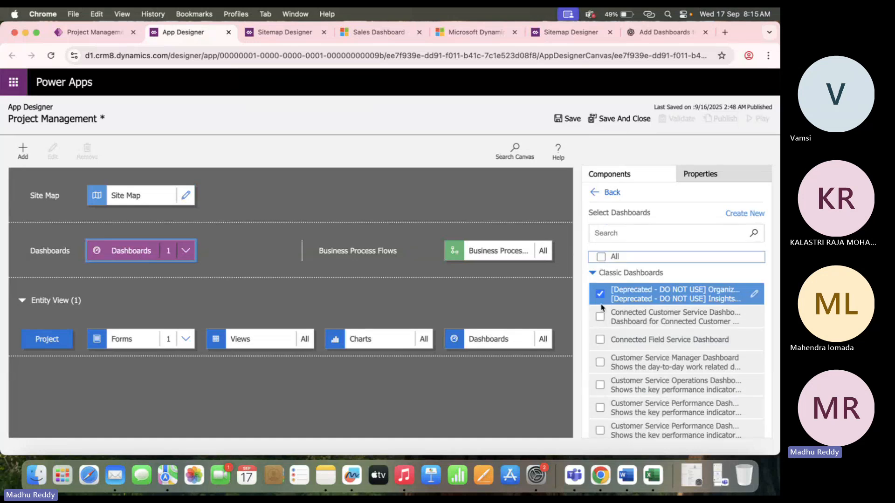
scroll(609, 348, "down", 5)
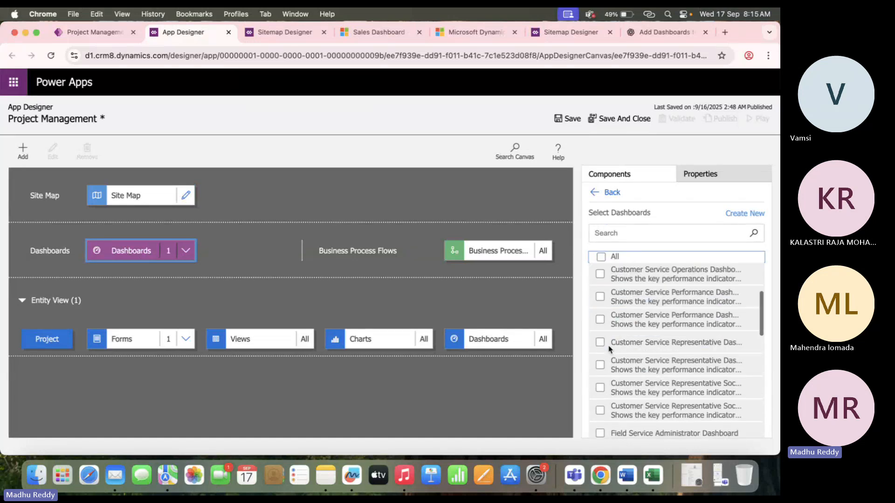
scroll(609, 349, "down", 10)
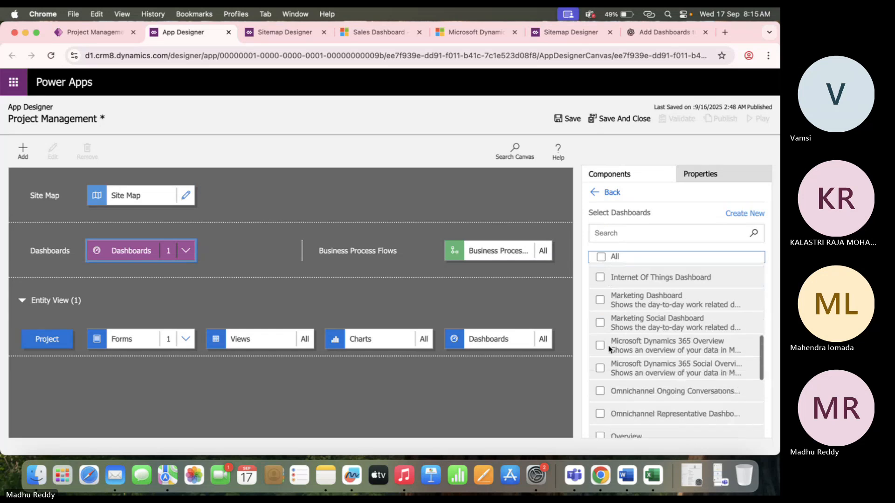
scroll(609, 349, "down", 4)
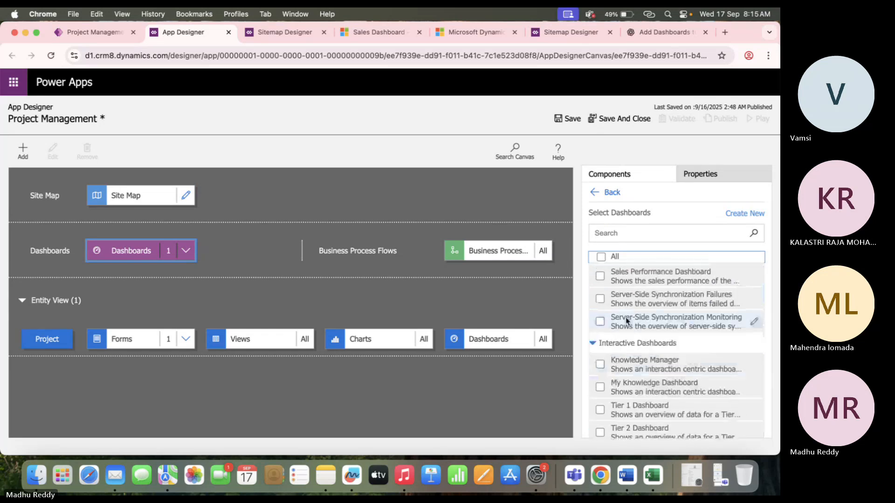
scroll(620, 326, "up", 8)
scroll(630, 339, "up", 10)
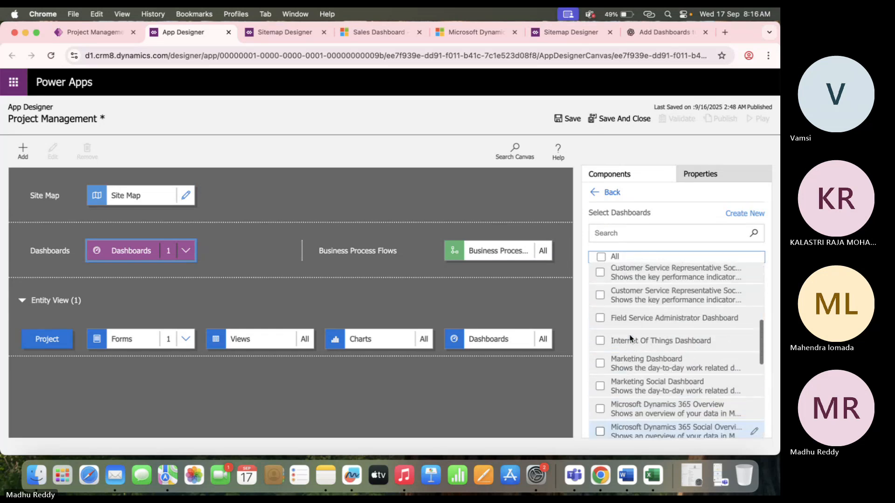
scroll(630, 339, "up", 3)
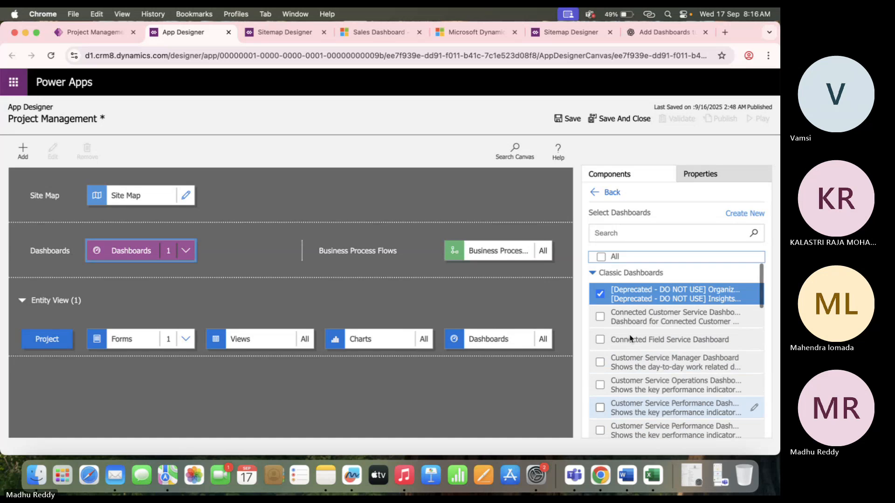
Find dashboards matching "sal" and include Sales Dashboard, deselect the deprecated dashboard heading the classic list, and dismiss the error banner
left_click(637, 233)
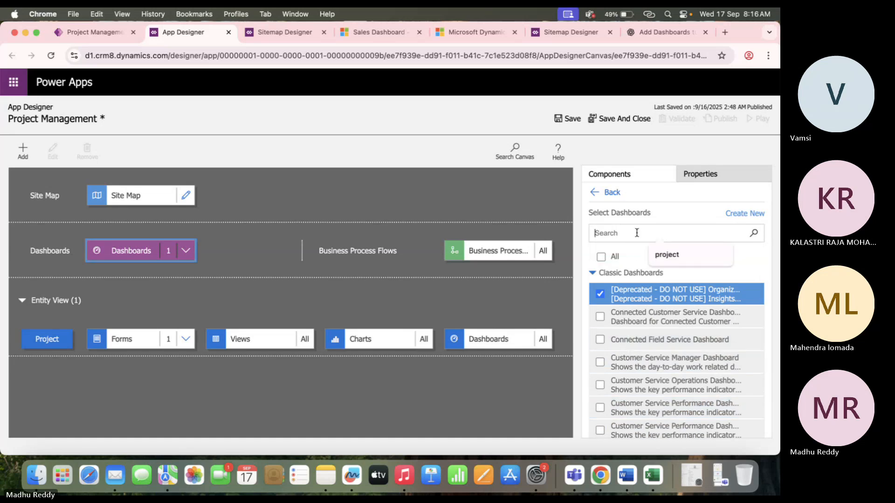
type("sal")
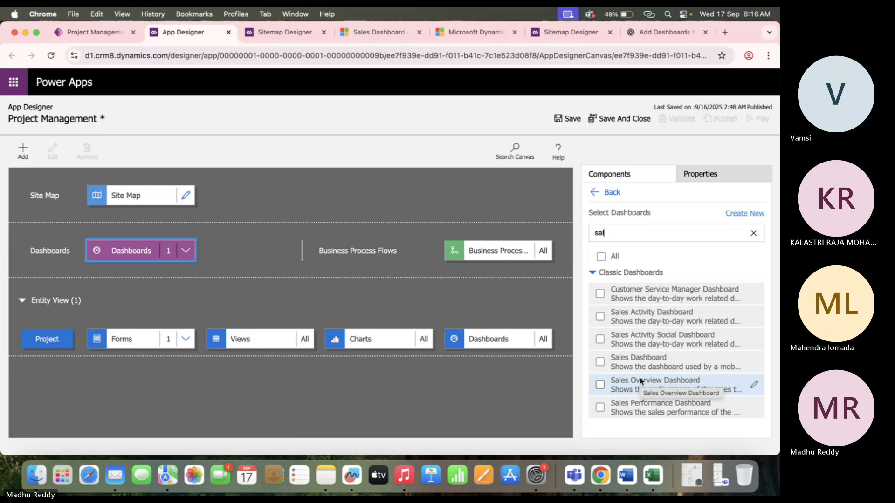
left_click(601, 362)
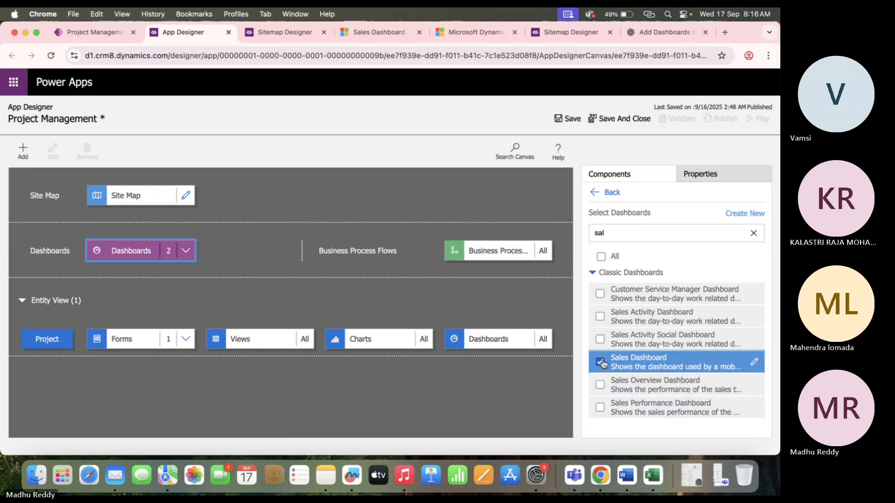
left_click(754, 233)
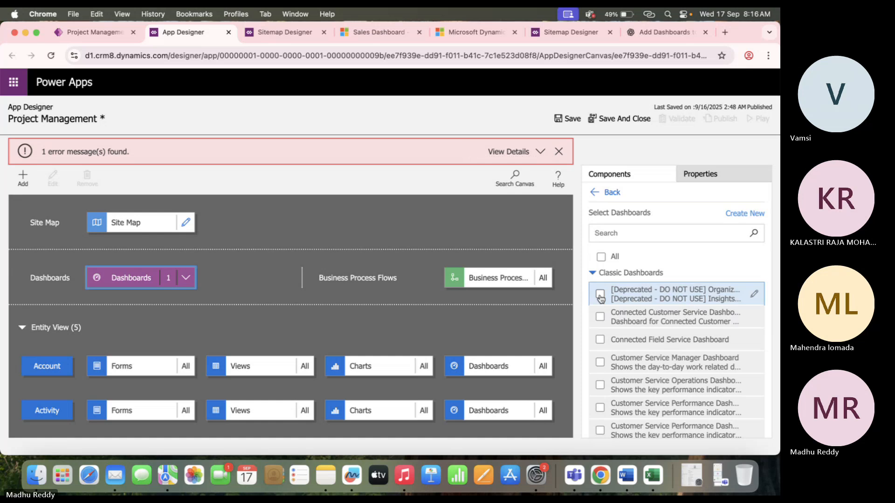
left_click(555, 152)
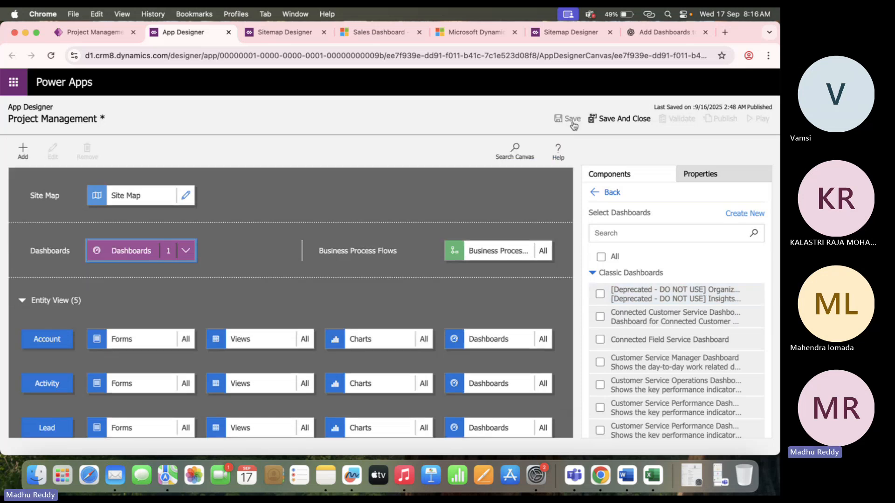
Save and publish the Project Management app with its reduced dashboard selection
left_click(574, 122)
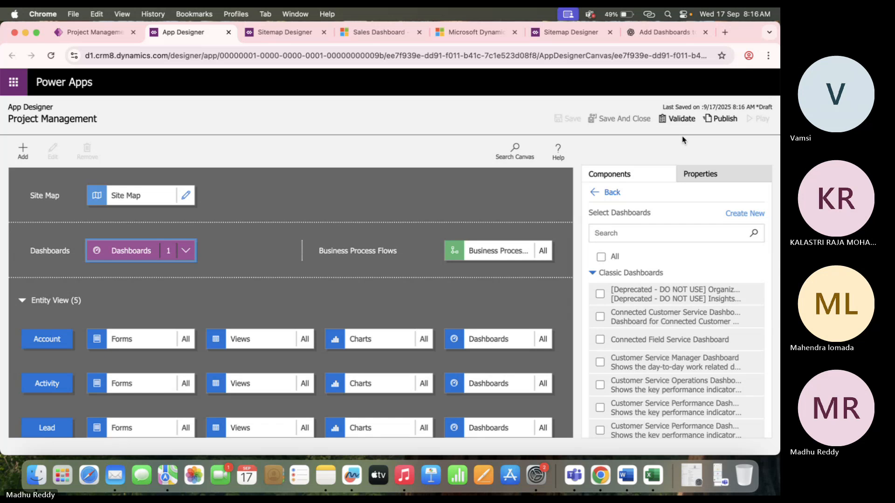
left_click(721, 119)
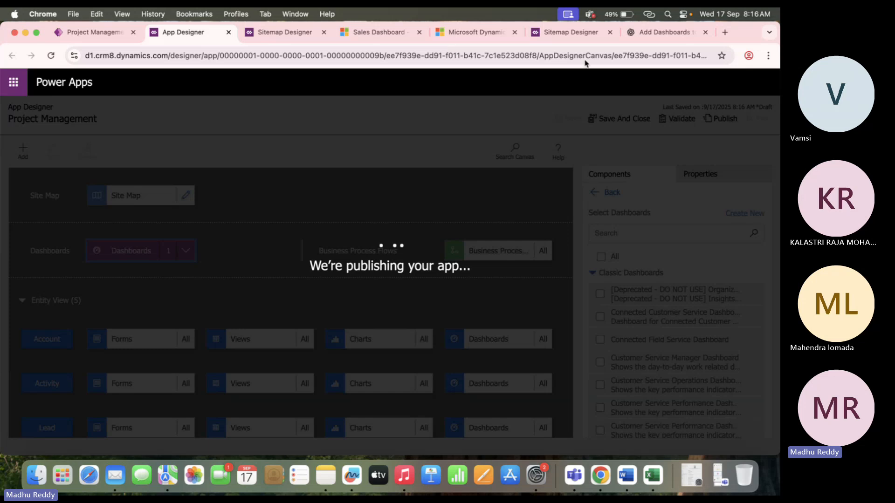
left_click(375, 32)
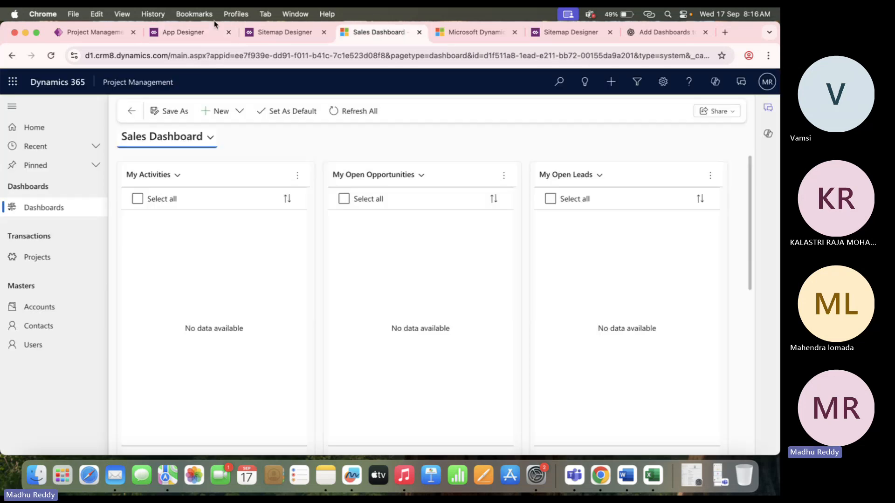
left_click(181, 31)
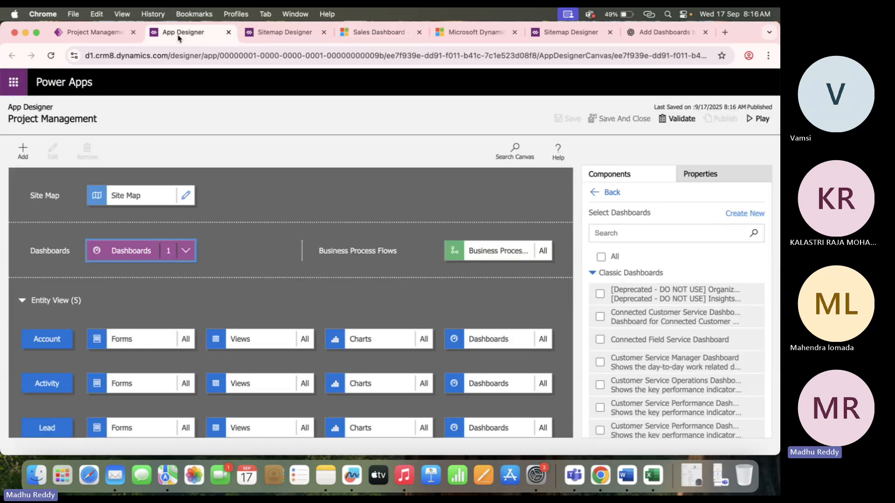
Reload the Project Management app in Dynamics 365 with an emptied cache and check which system dashboards it offers
left_click(379, 33)
right_click(51, 56)
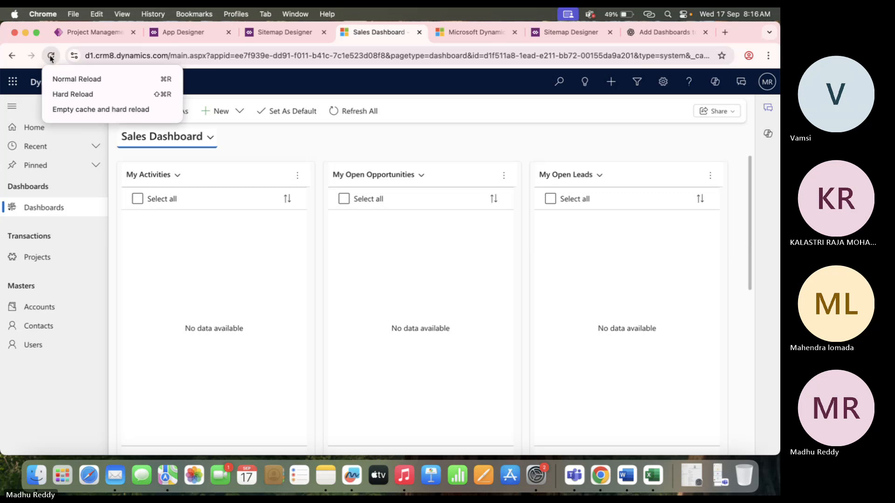
left_click(85, 110)
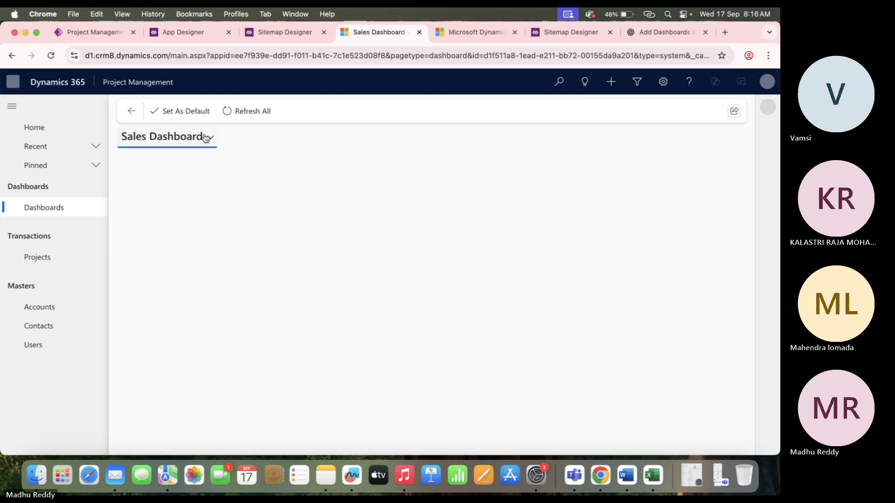
left_click(205, 137)
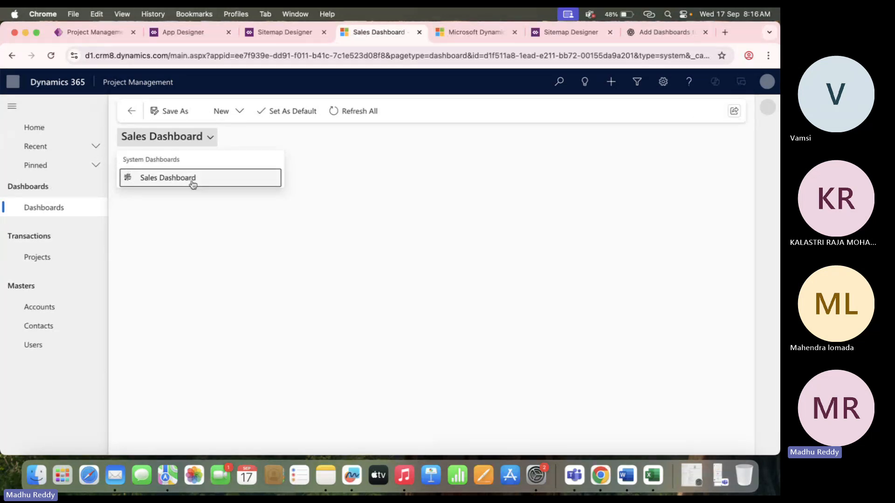
left_click(314, 147)
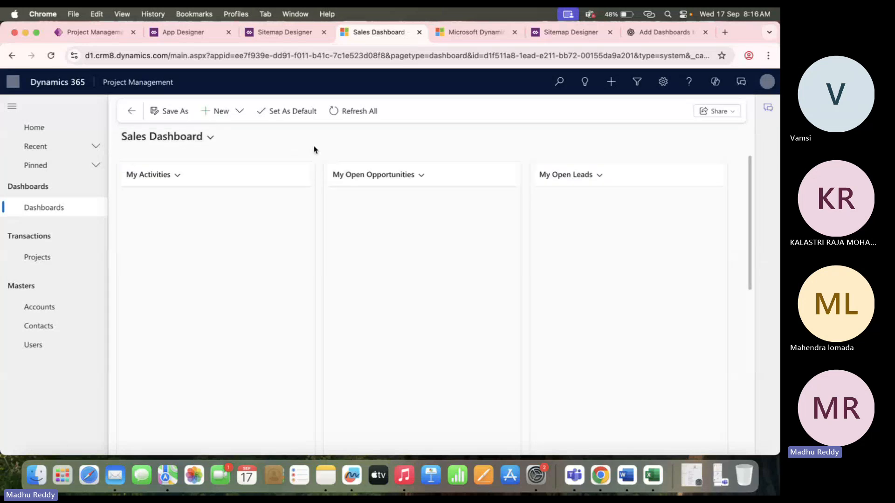
Return to the Customizations solution in Power Apps, open the Project table's charts and start a new chart
left_click(105, 34)
left_click(19, 107)
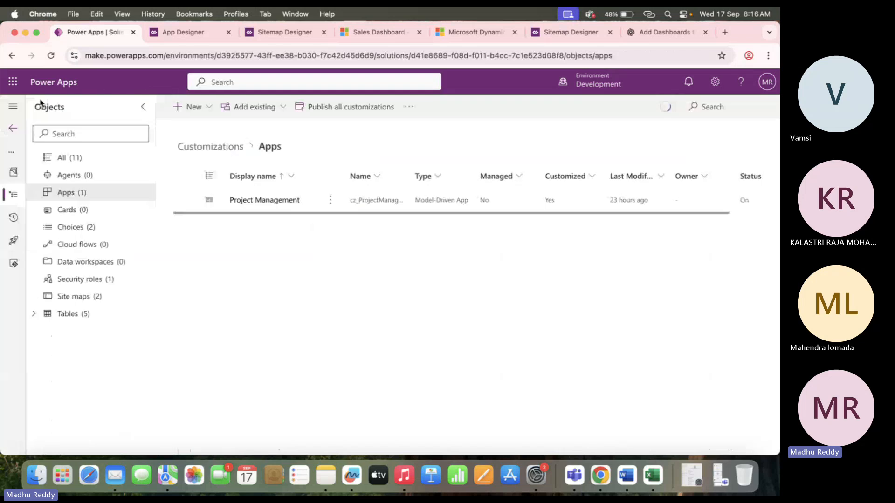
left_click(66, 314)
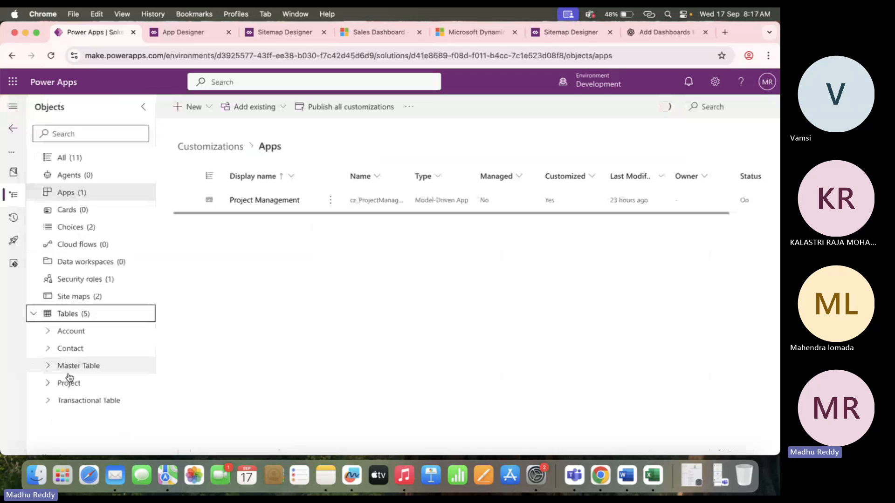
left_click(69, 380)
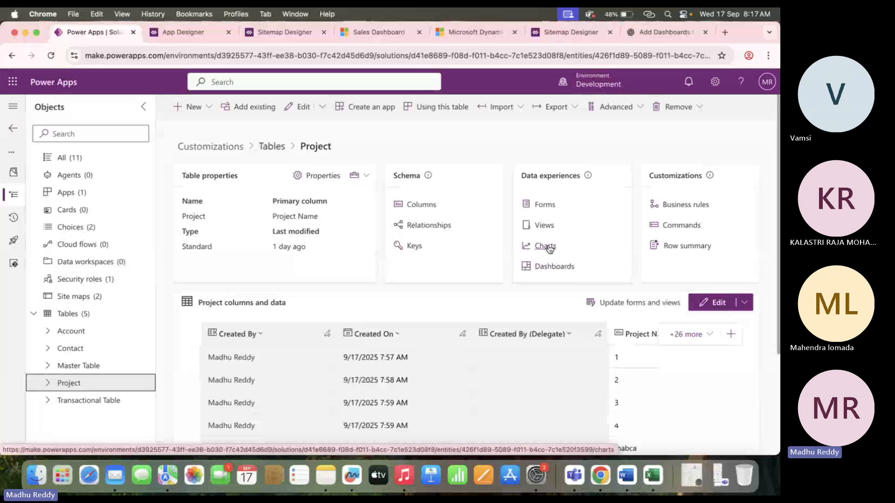
left_click(545, 246)
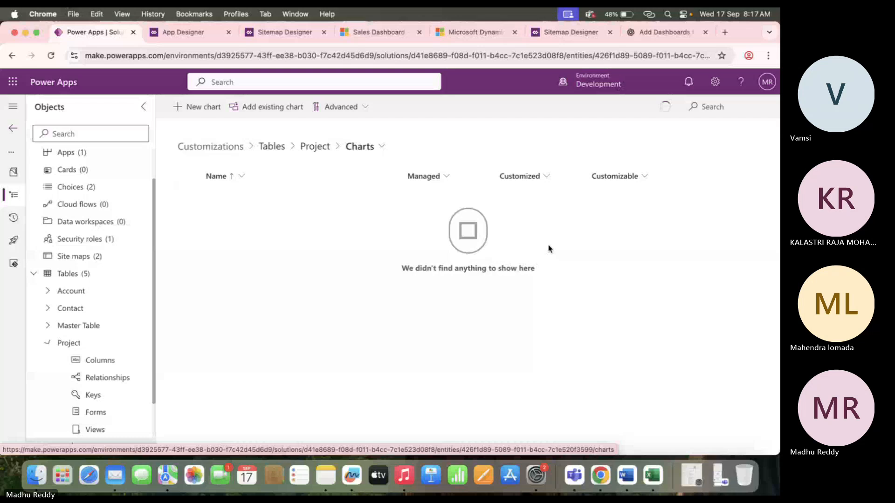
left_click(213, 112)
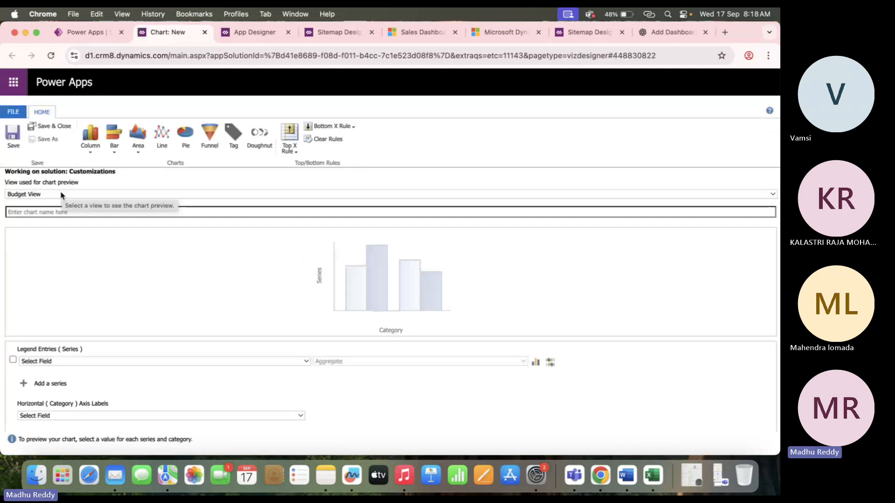
Set the view used for the new chart's preview to Active Projects
left_click(62, 194)
left_click(61, 230)
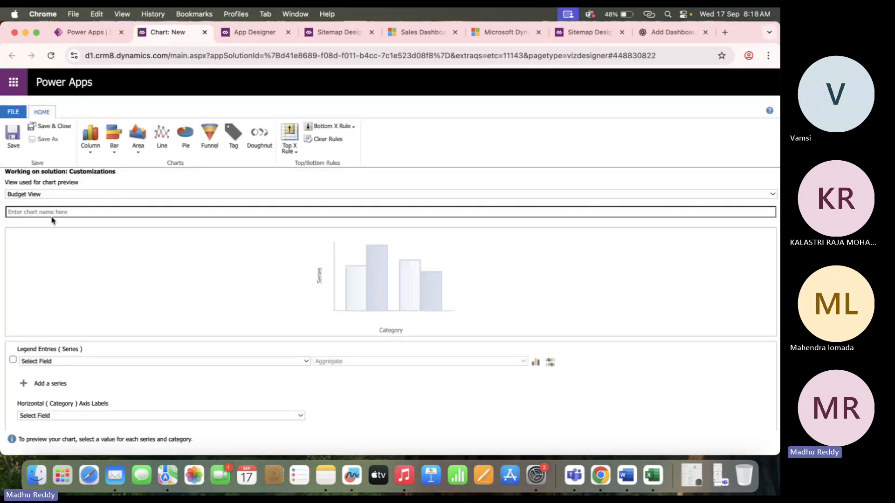
left_click_drag(6, 183, 71, 193)
left_click(71, 193)
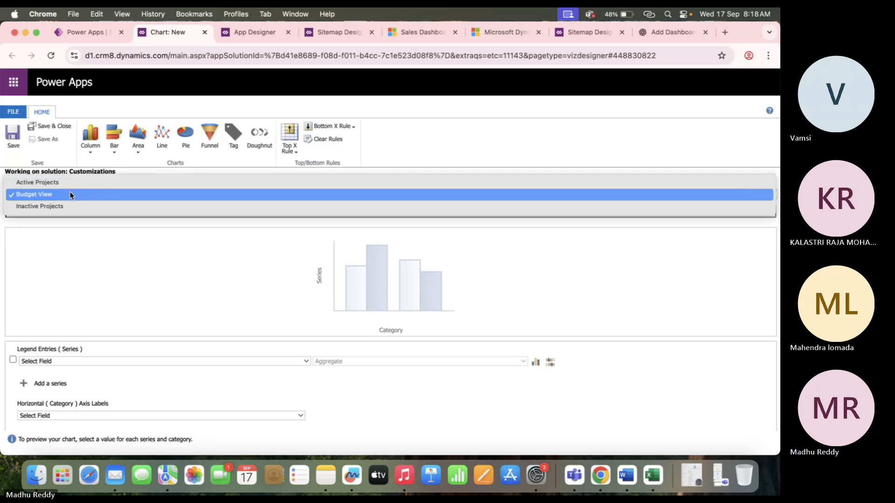
left_click(60, 183)
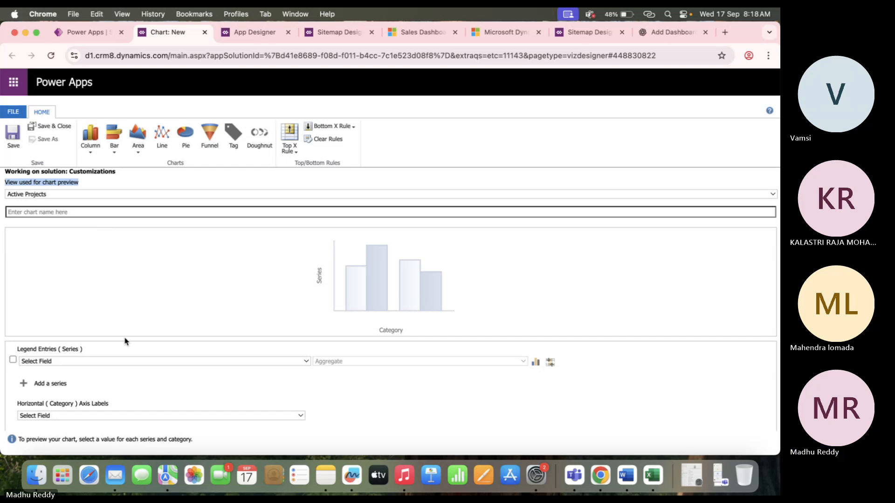
scroll(77, 366, "down", 3)
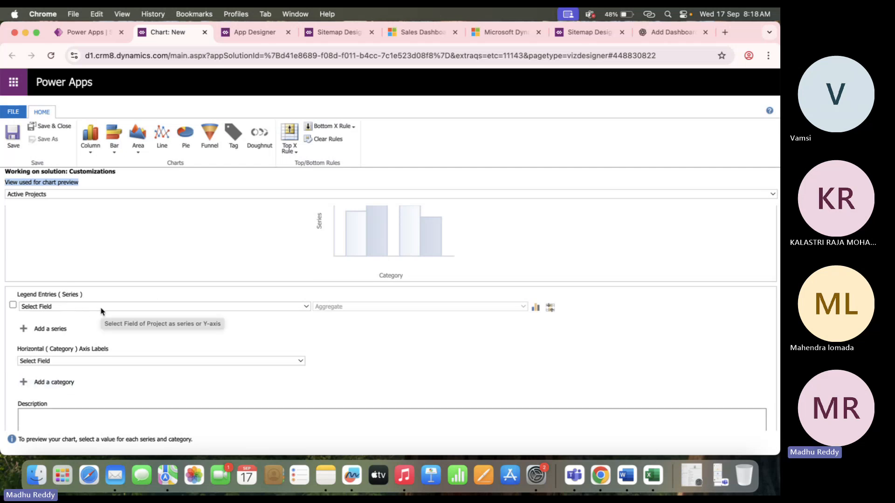
Switch to the Project Management app in Dynamics 365 and examine the project records in Budget View and Active Projects
left_click(419, 32)
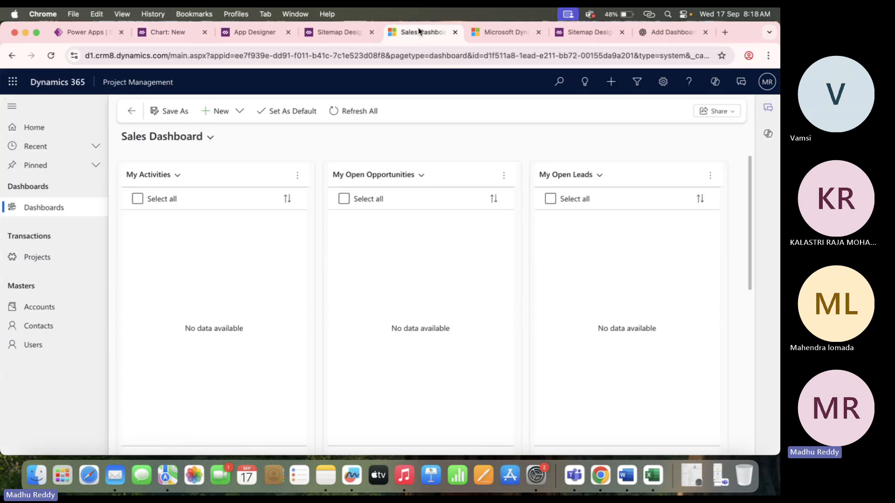
left_click(46, 258)
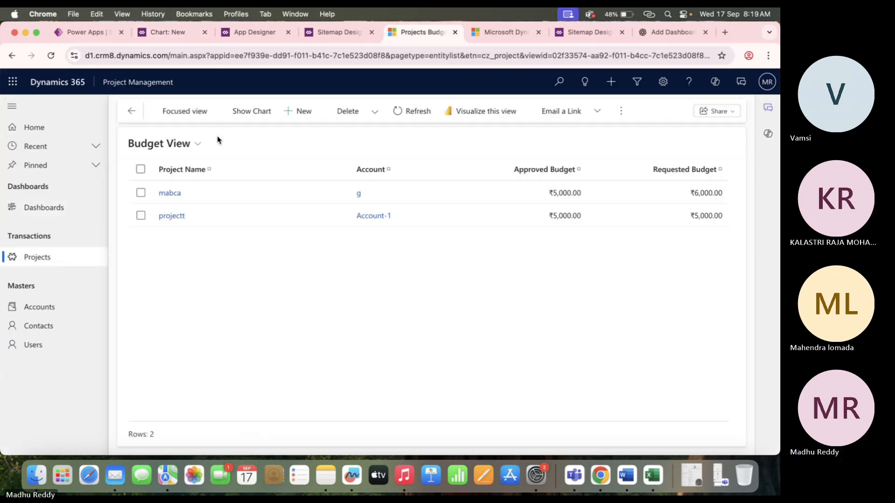
left_click(195, 148)
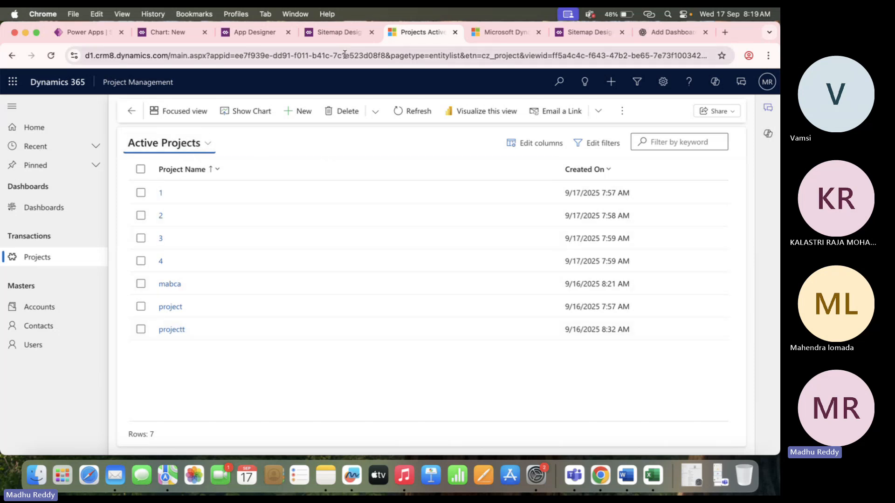
left_click(339, 32)
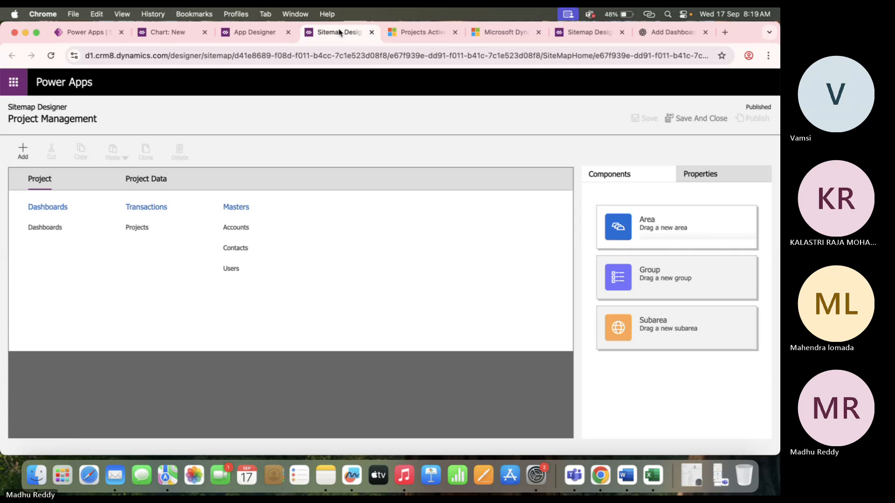
Return to the new Project chart in Power Apps and set its legend series field to Start Date
left_click(252, 33)
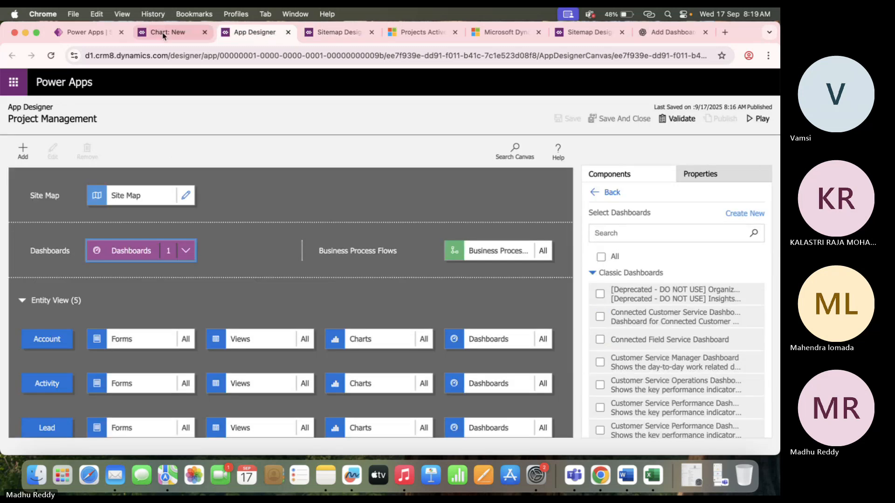
left_click(159, 32)
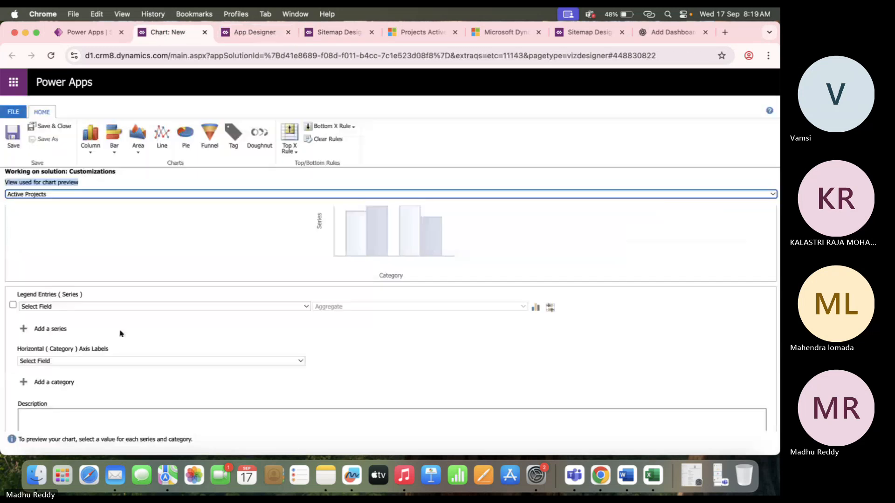
left_click(135, 308)
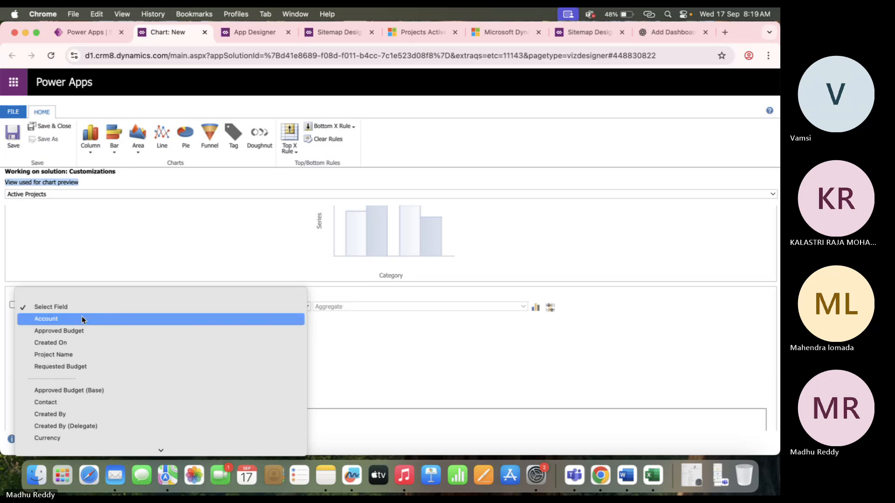
scroll(84, 394, "down", 5)
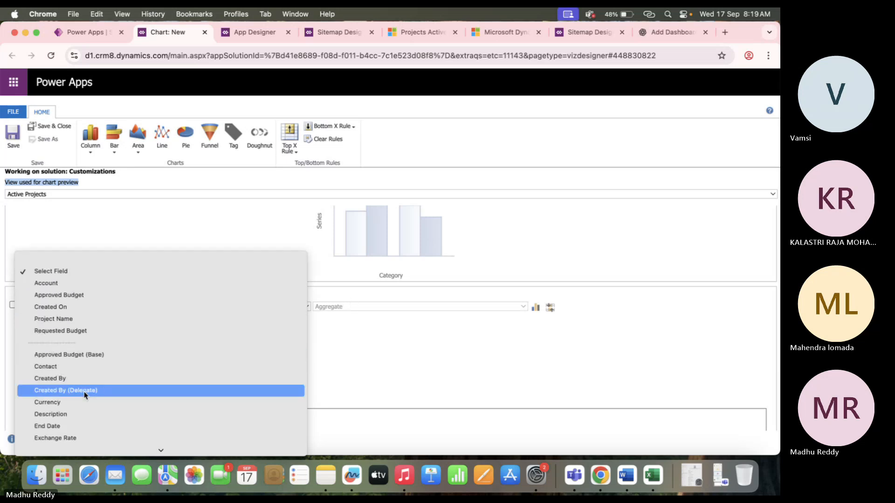
scroll(84, 394, "down", 3)
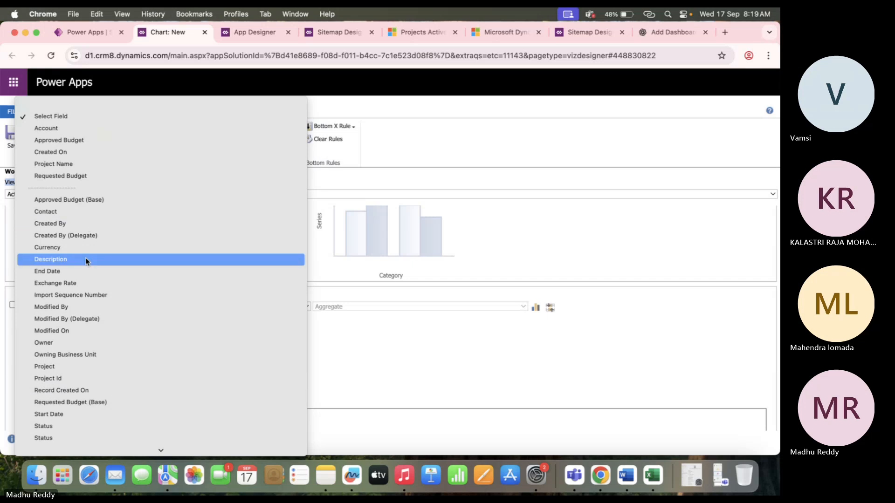
left_click(82, 413)
Set the chart's horizontal category field to Owner and check the preview
left_click(92, 361)
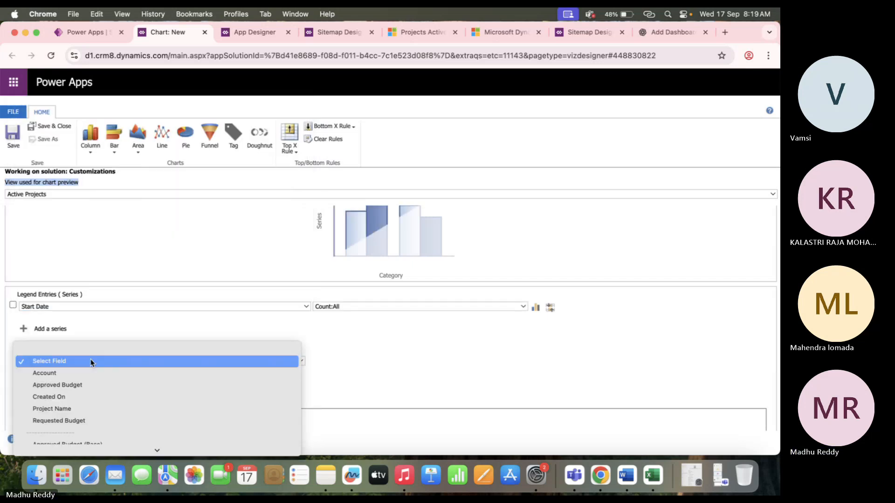
scroll(79, 405, "down", 3)
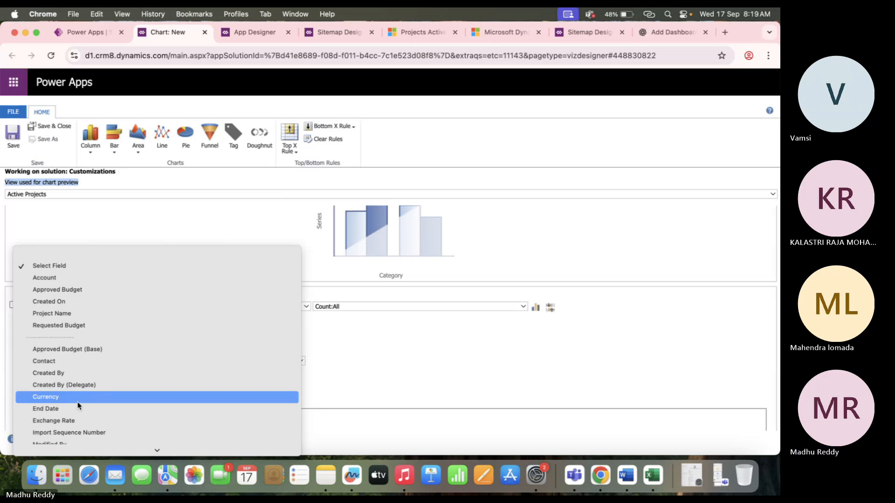
left_click(78, 398)
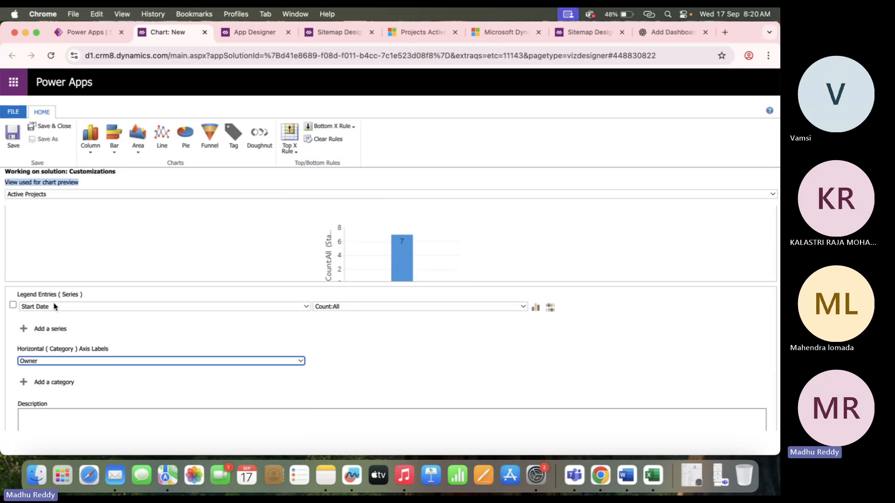
scroll(419, 255, "down", 2)
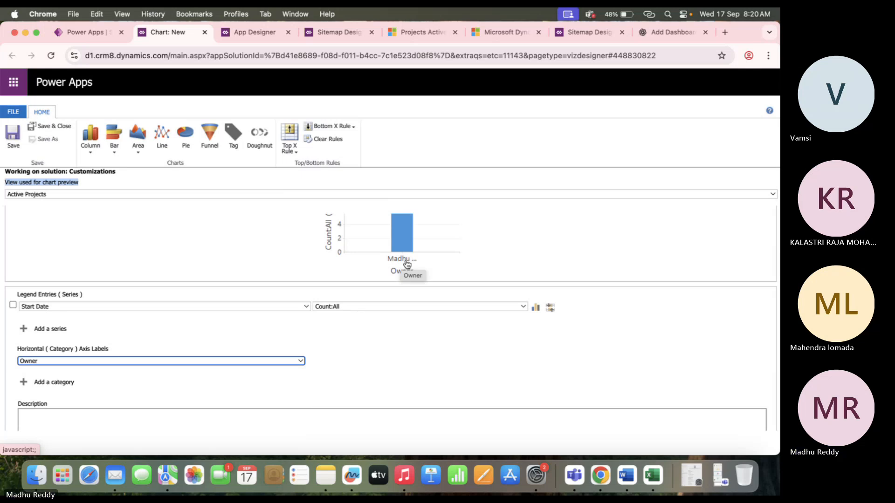
scroll(371, 262, "up", 2)
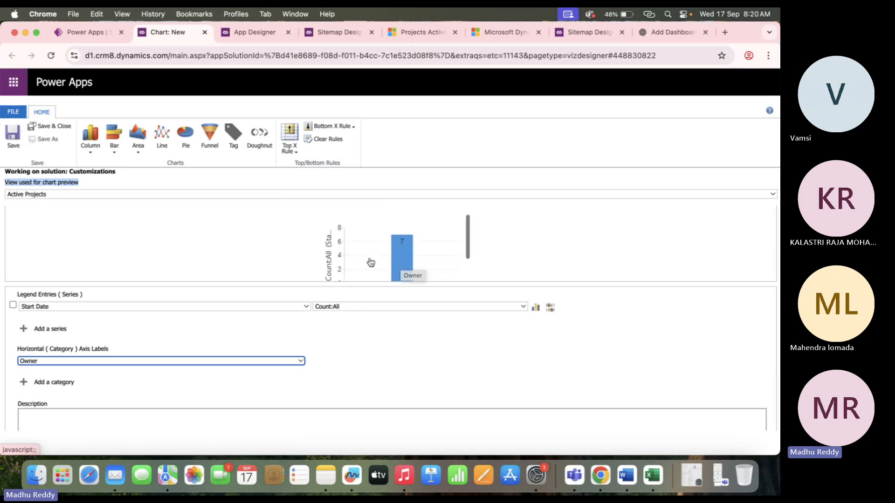
Change the chart's series field to Approved Budget and examine the preview by owner
left_click(385, 306)
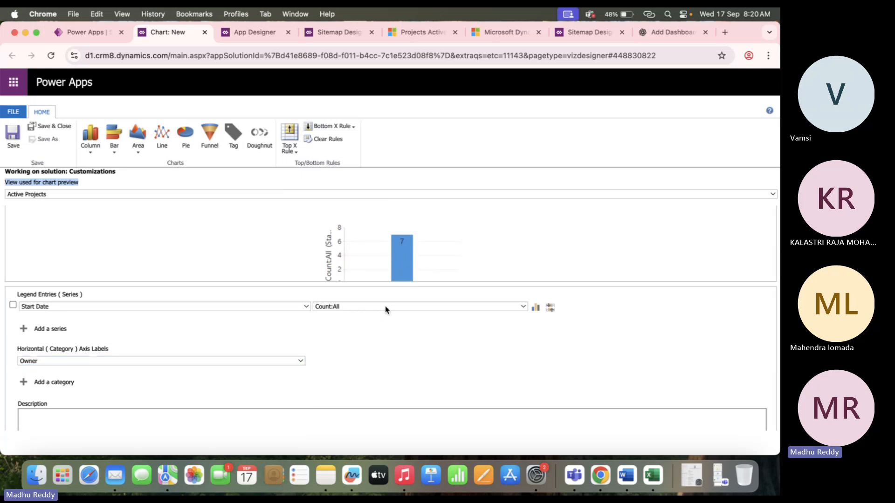
left_click(237, 320)
left_click(215, 310)
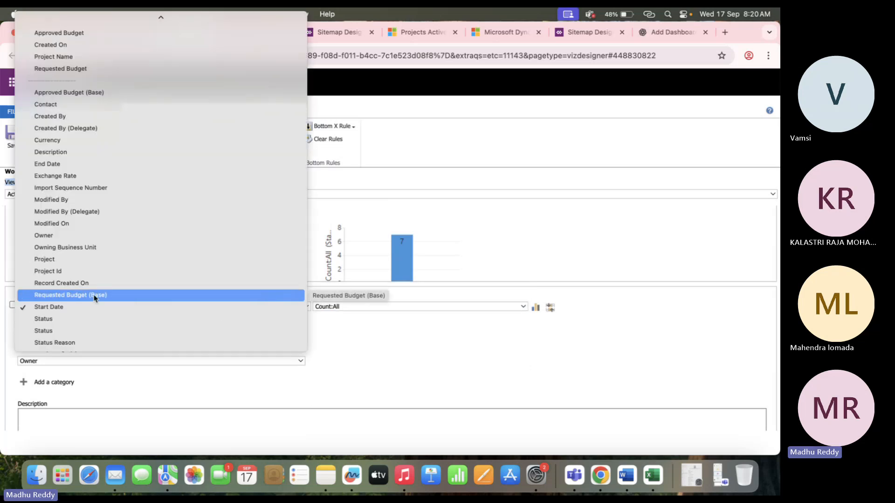
scroll(99, 201, "up", 1)
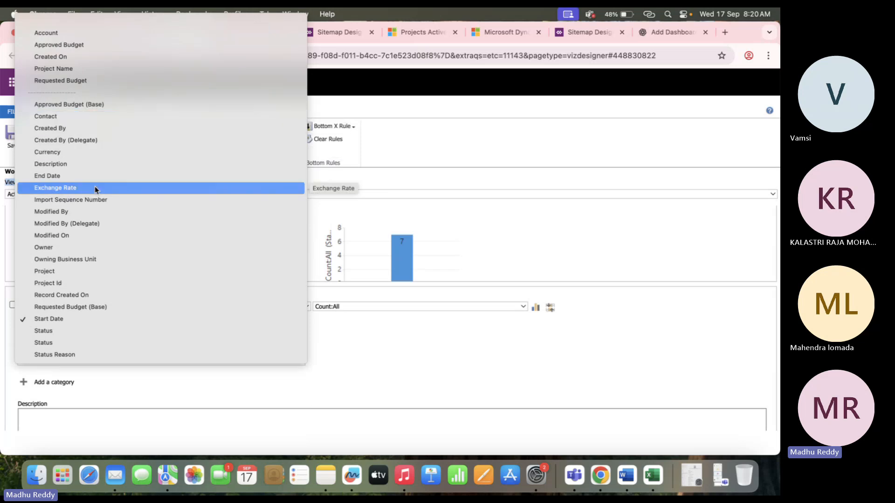
left_click(94, 44)
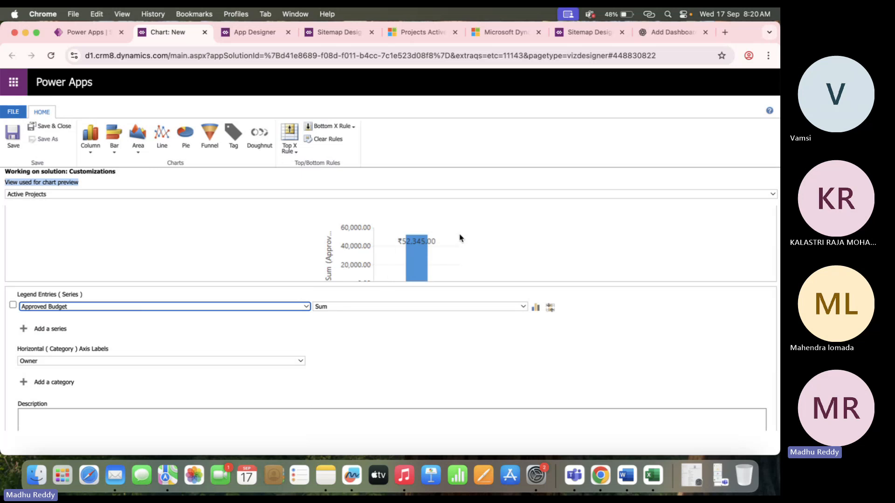
scroll(444, 255, "down", 1)
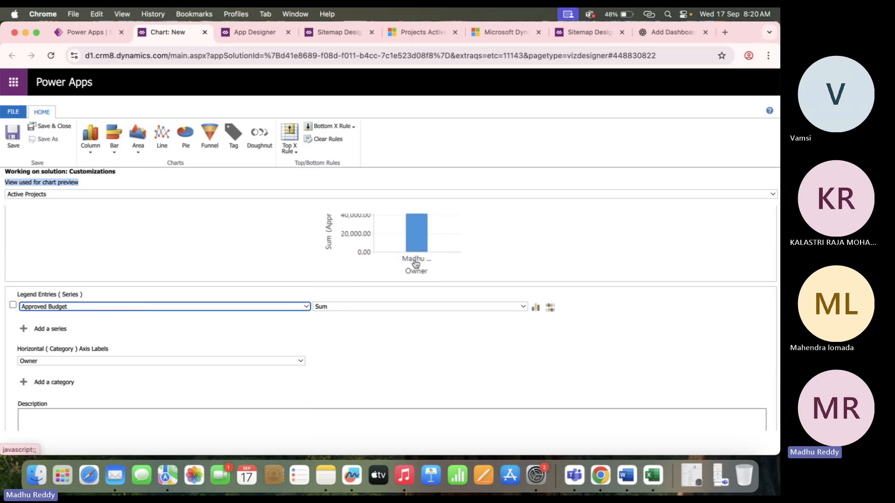
scroll(415, 261, "up", 1)
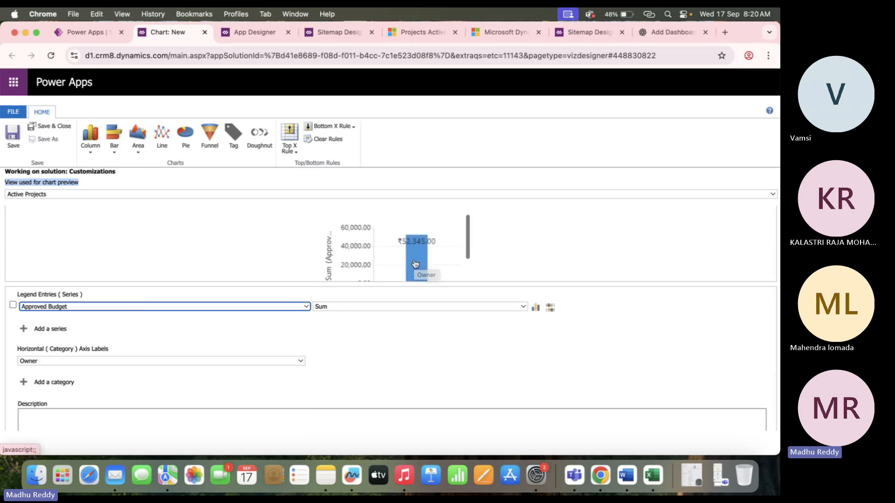
mouse_move(433, 242)
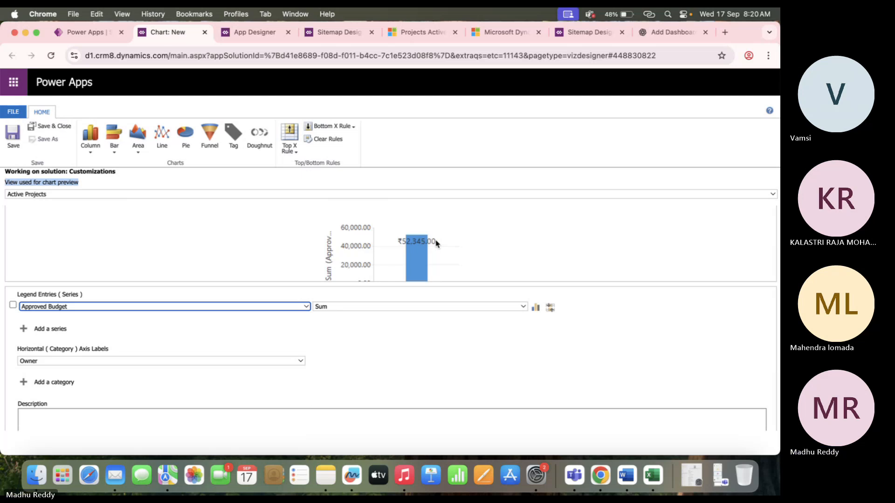
Switch to the Project Management app in Dynamics 365 and add the Owner column to the Active Projects view
left_click(418, 32)
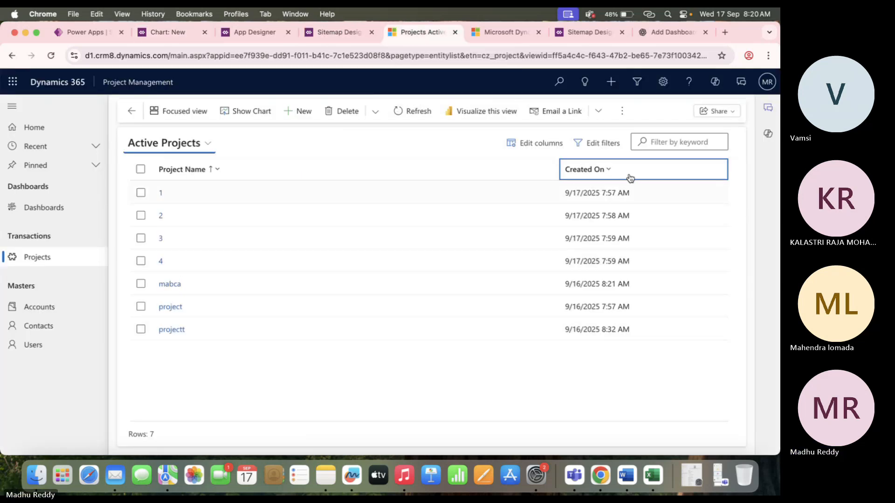
left_click(597, 144)
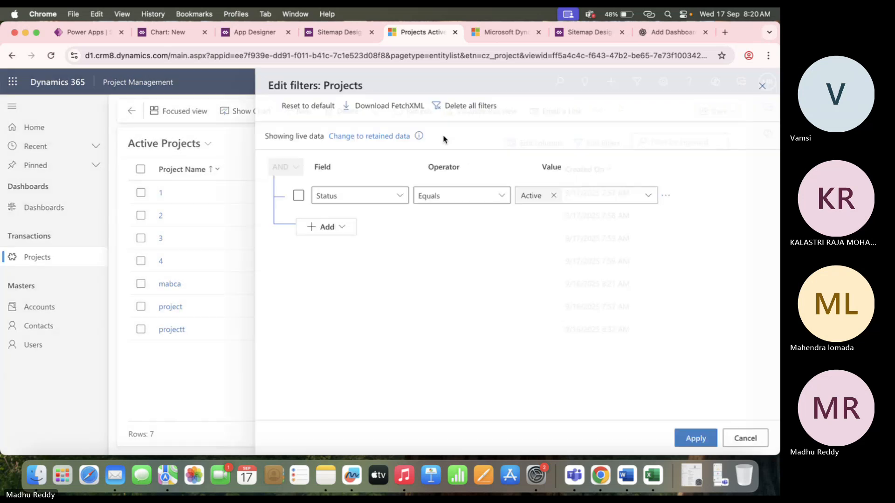
left_click(762, 86)
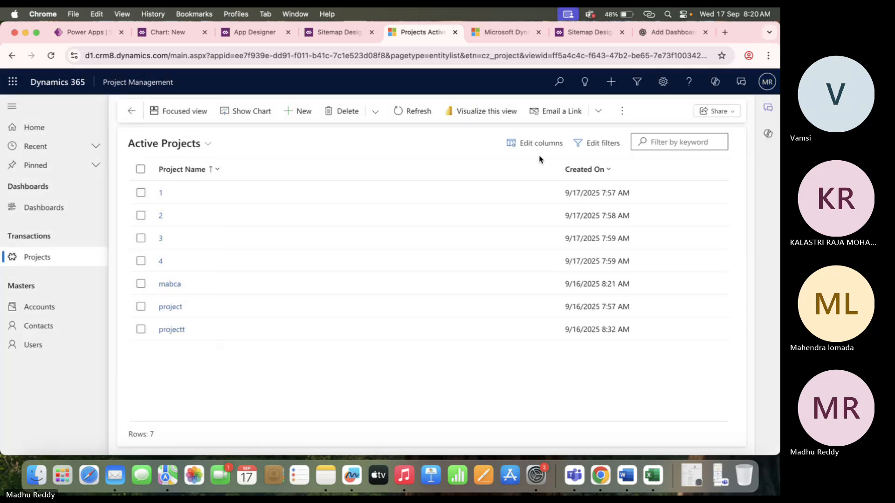
left_click(537, 148)
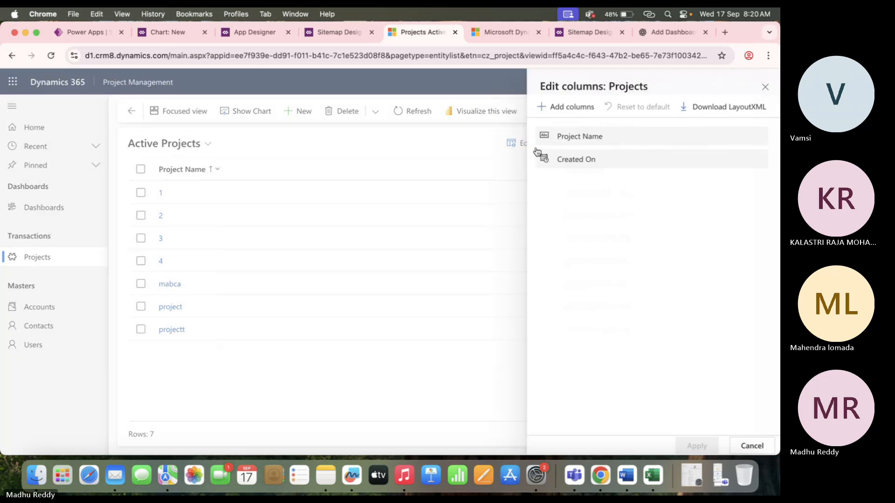
left_click(562, 109)
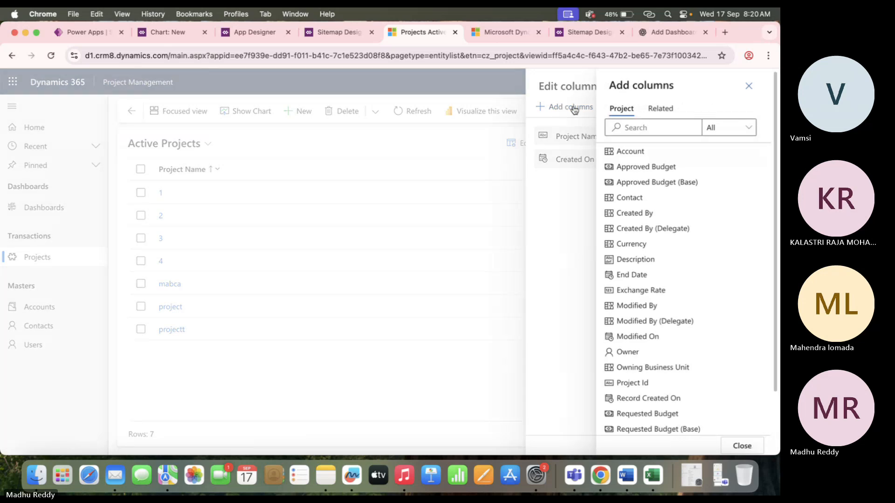
type("owner")
left_click(632, 152)
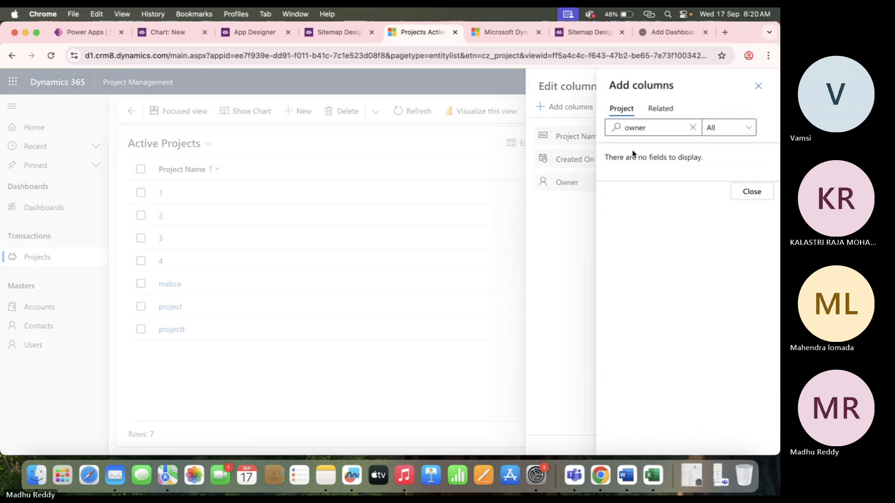
left_click(755, 198)
left_click(700, 446)
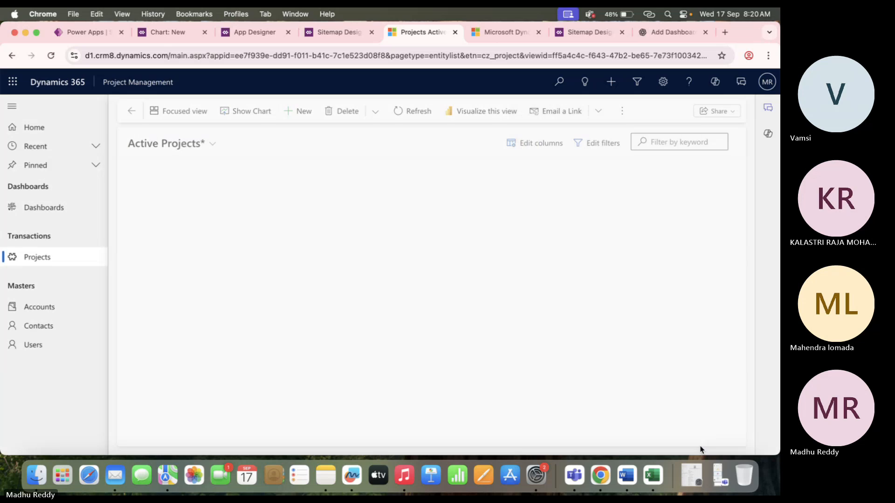
Try to assign the projects mabca, project and projectt to another user, and dismiss the resulting message after reading it
left_click(132, 217)
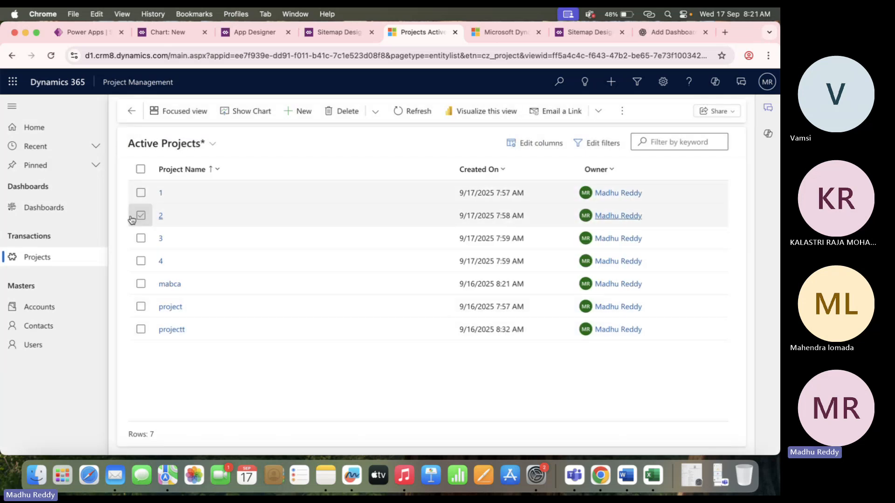
left_click(141, 285)
left_click(140, 306)
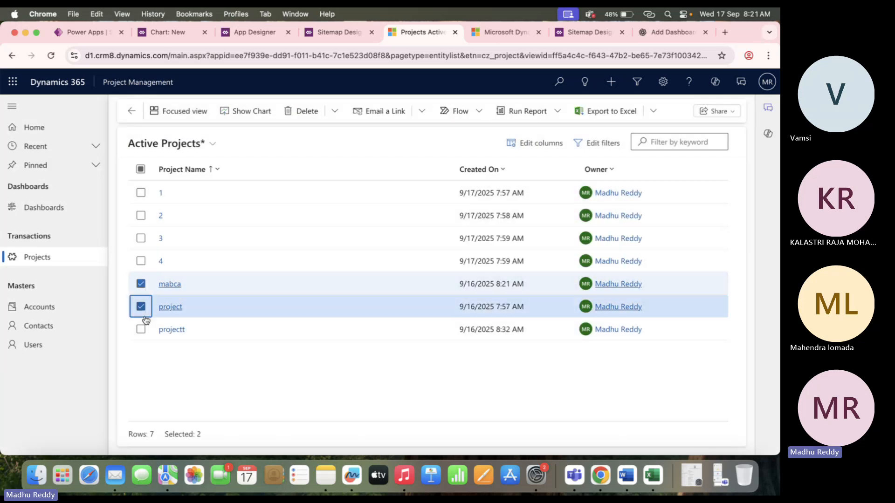
left_click(140, 330)
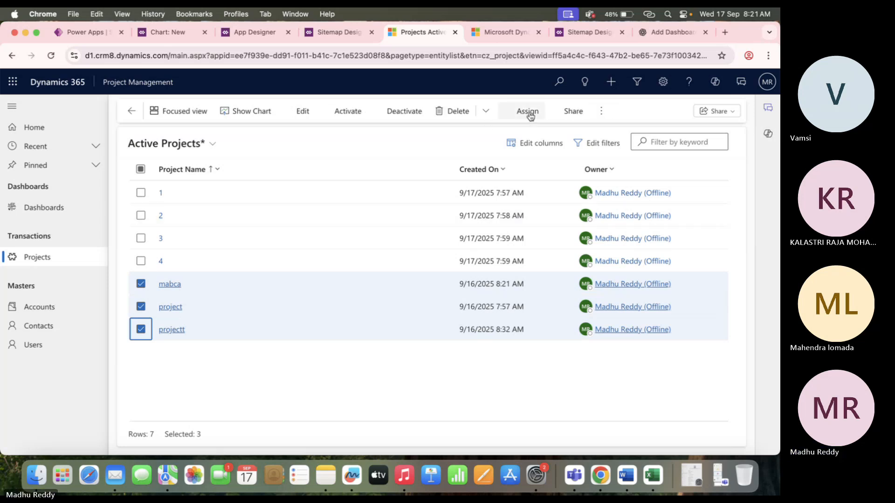
left_click(529, 112)
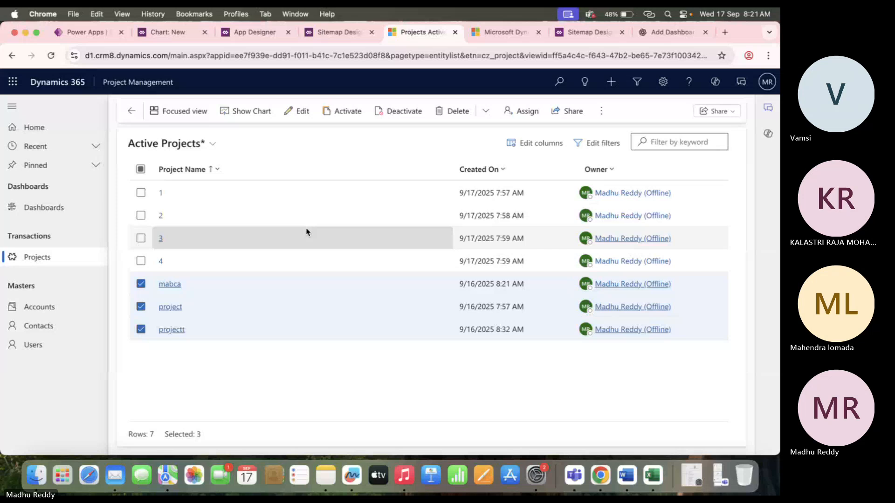
left_click(419, 257)
left_click(428, 294)
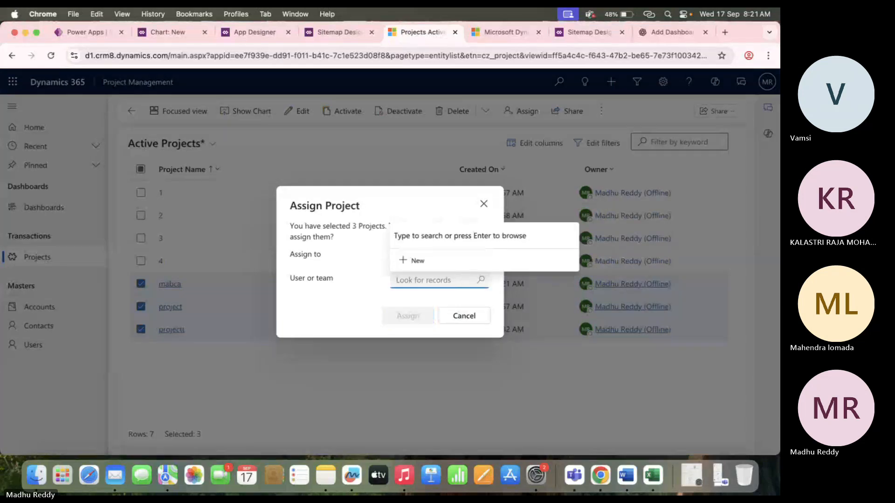
type("kk")
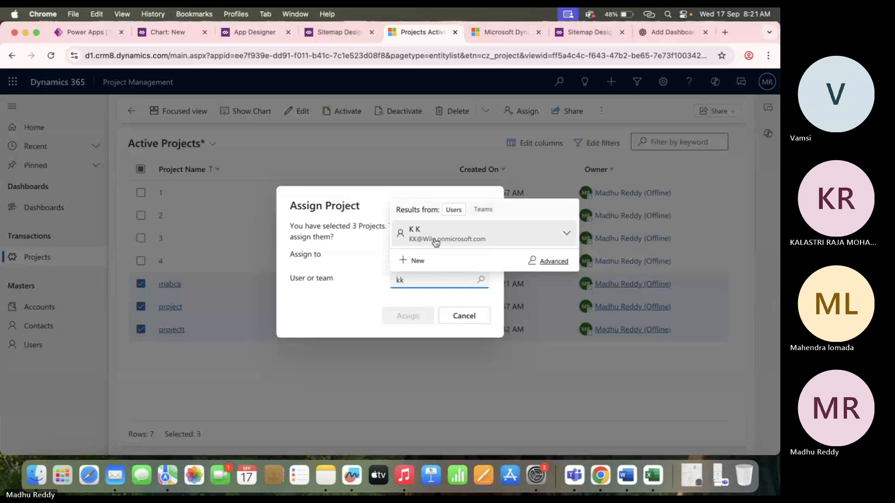
left_click(434, 241)
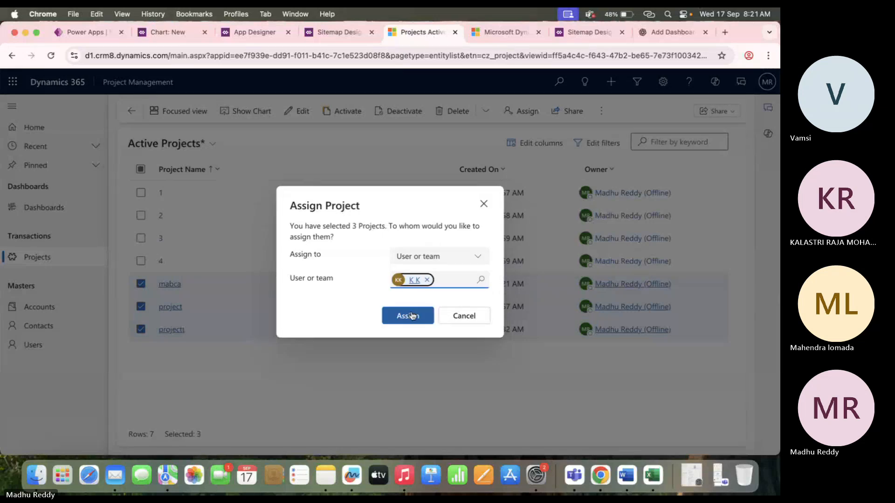
left_click(408, 316)
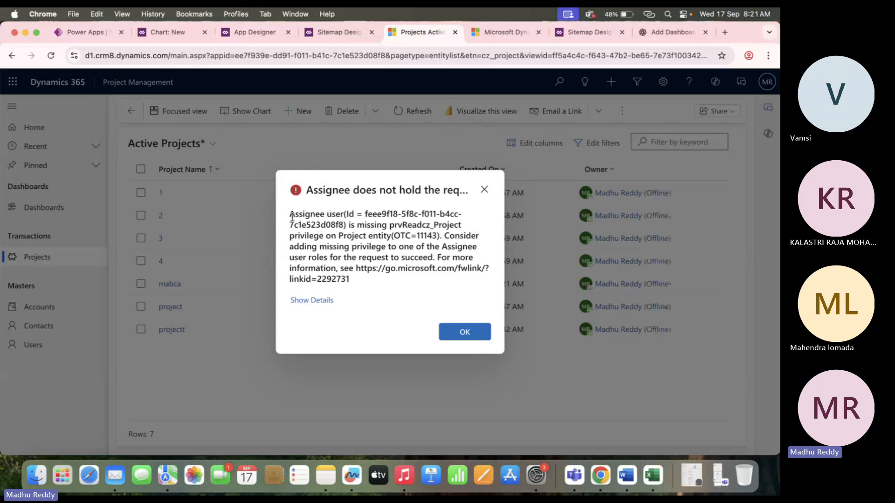
left_click_drag(291, 217, 474, 280)
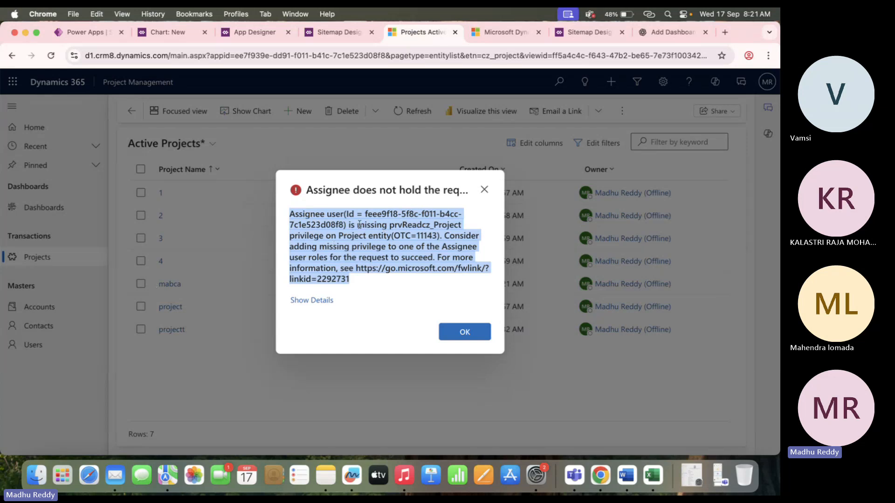
left_click(466, 334)
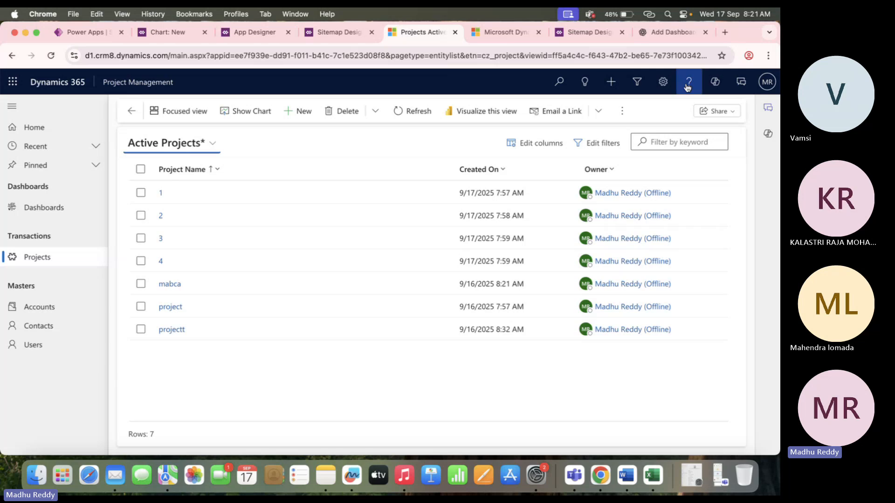
Open the advanced settings and bring up the environment's Users list from Security (Preview), signing in to the Power Platform admin center
left_click(663, 82)
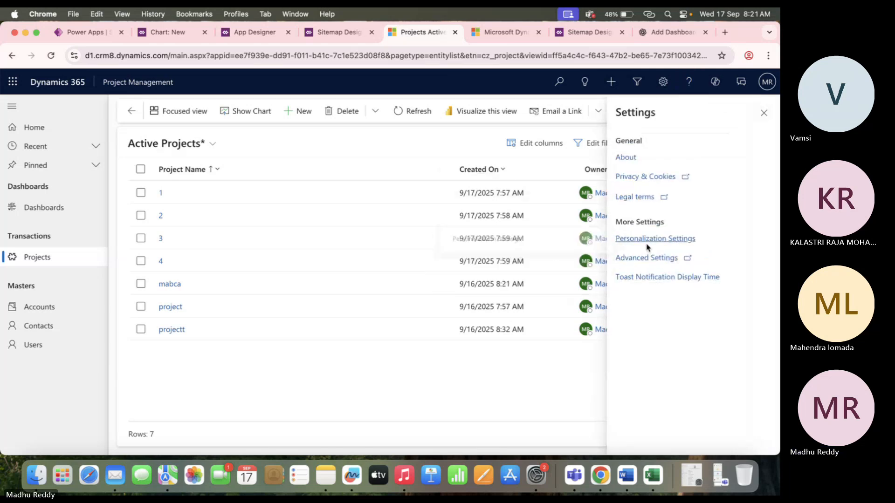
left_click(646, 258)
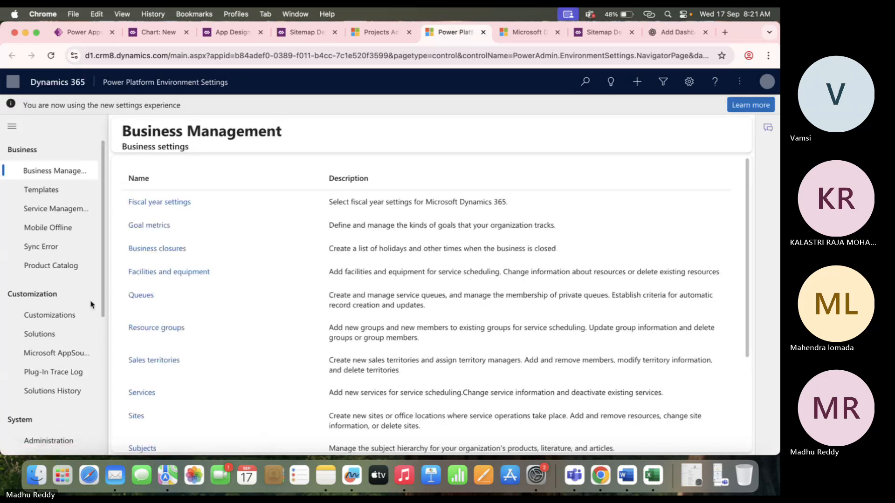
scroll(61, 326, "down", 5)
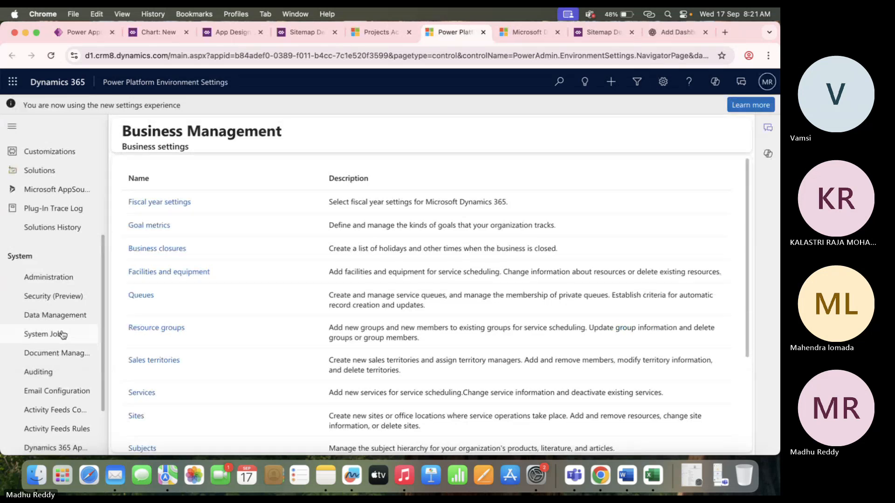
left_click(63, 334)
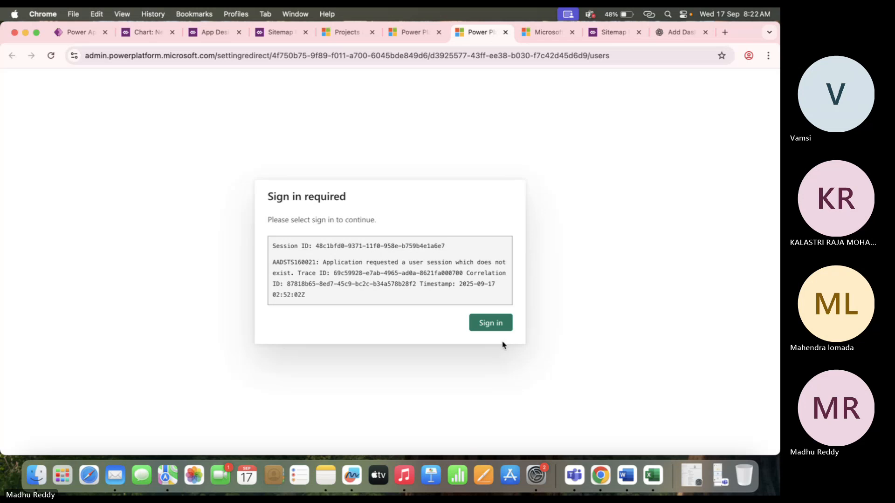
left_click(490, 322)
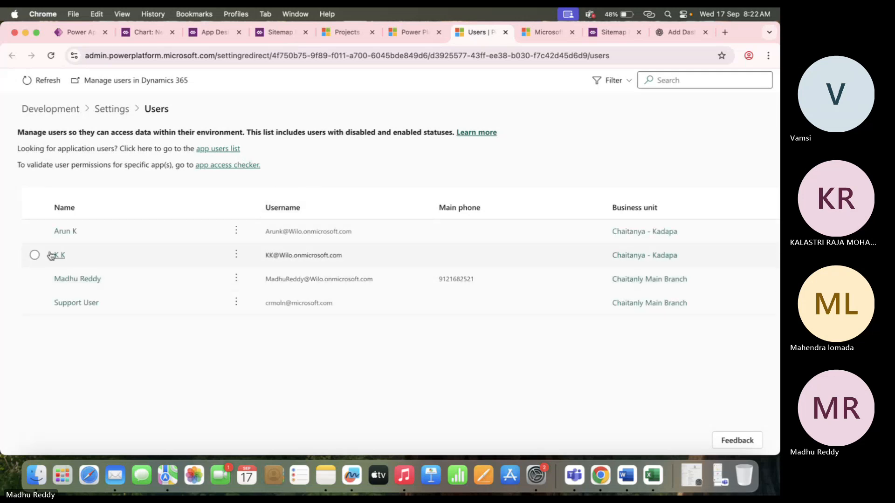
Grant the System Administrator security role to the user who is meant to own the projects, and save the role assignment
left_click(34, 254)
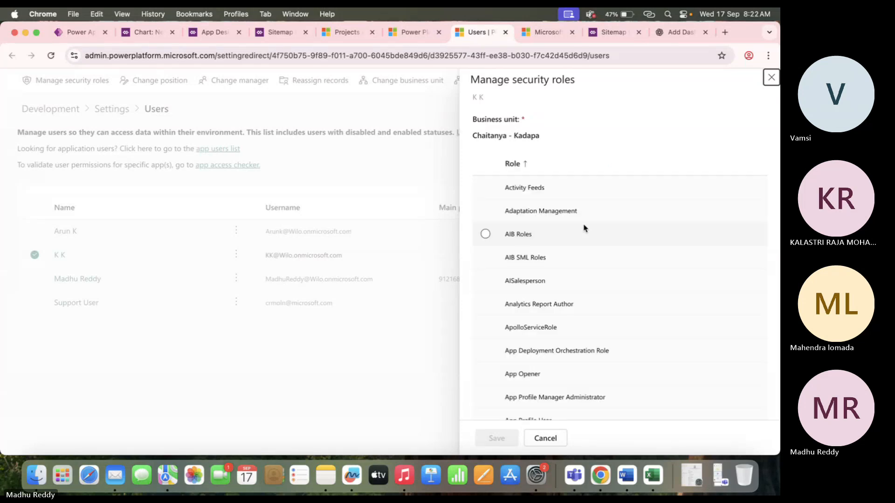
scroll(576, 308, "down", 15)
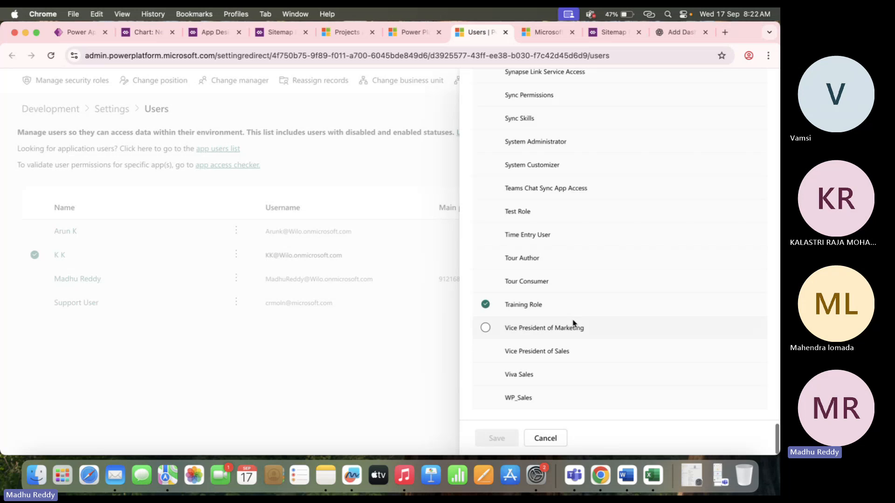
scroll(536, 202, "up", 1)
scroll(536, 202, "up", 2)
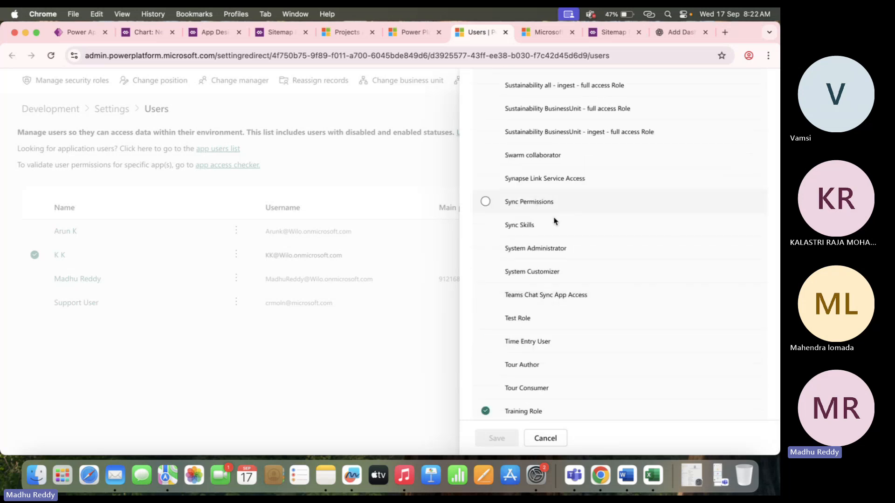
left_click(485, 249)
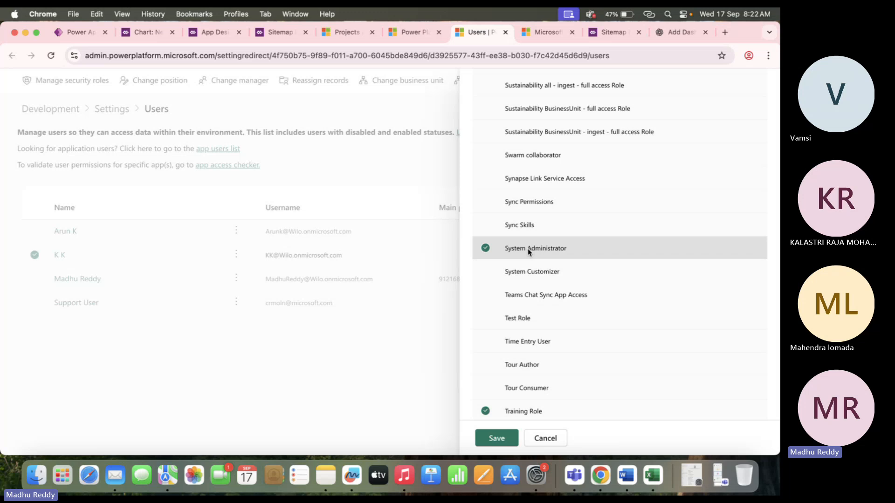
left_click(495, 437)
left_click(415, 321)
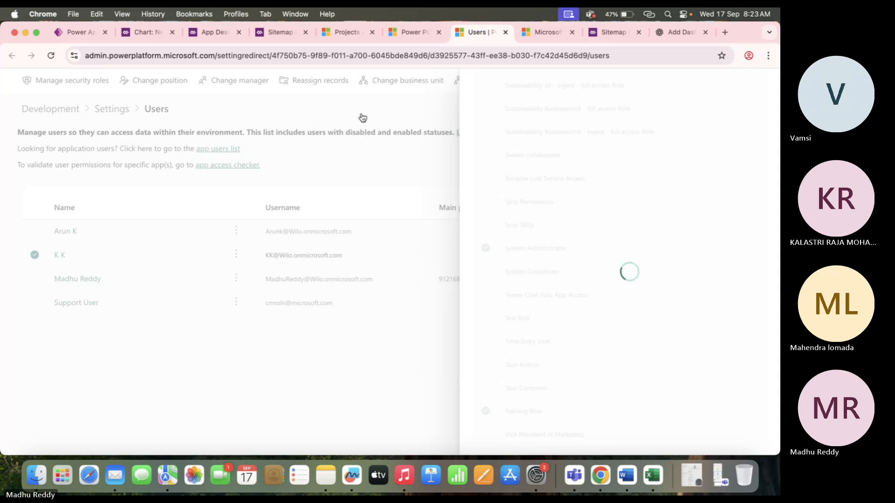
Return to the Active Projects list and assign mabca, project and projectt to the user given the System Administrator role
left_click(411, 33)
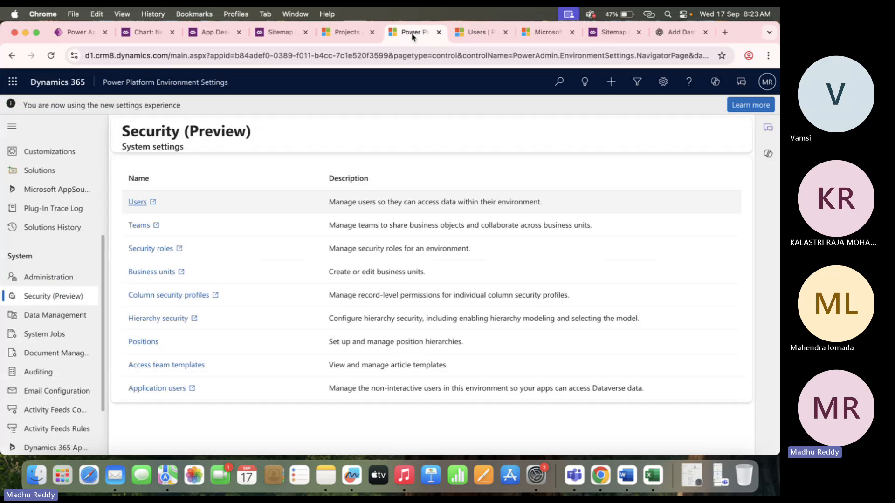
left_click(350, 33)
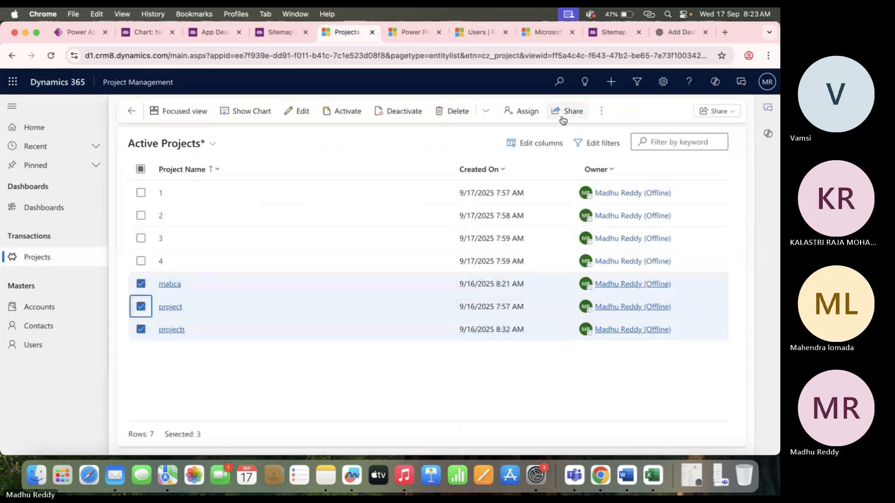
left_click(524, 111)
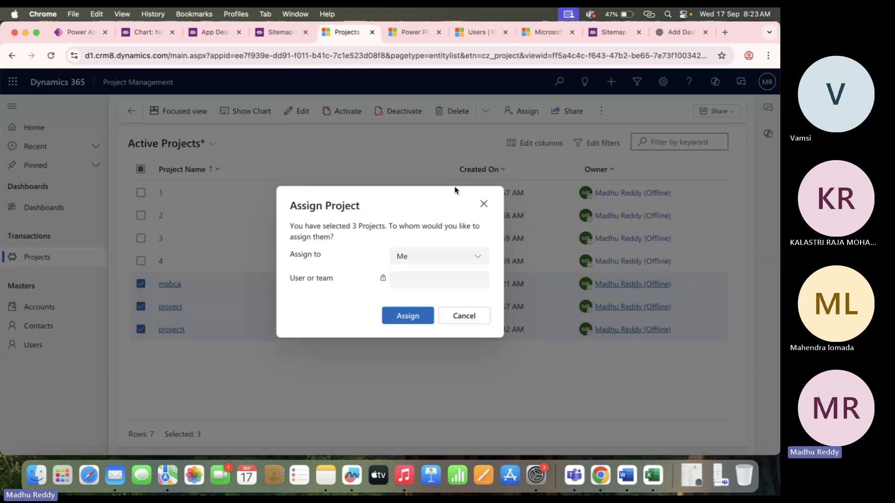
left_click(455, 256)
left_click(427, 293)
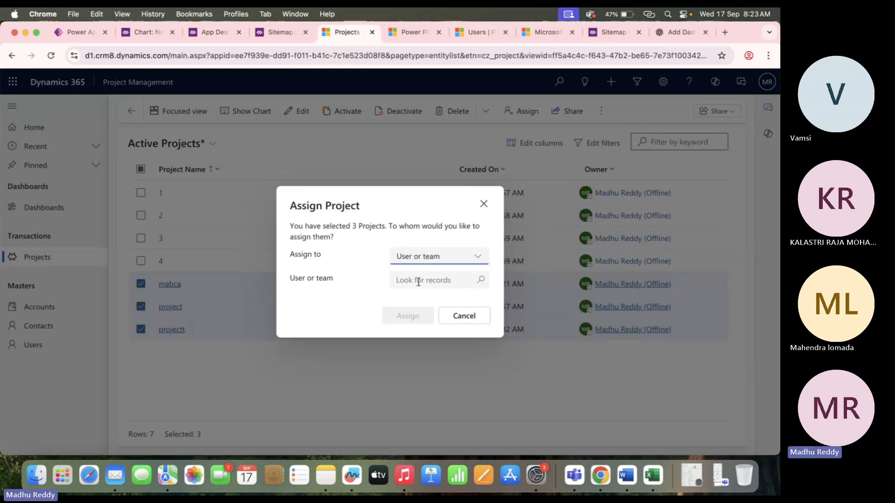
left_click(418, 281)
type("kk")
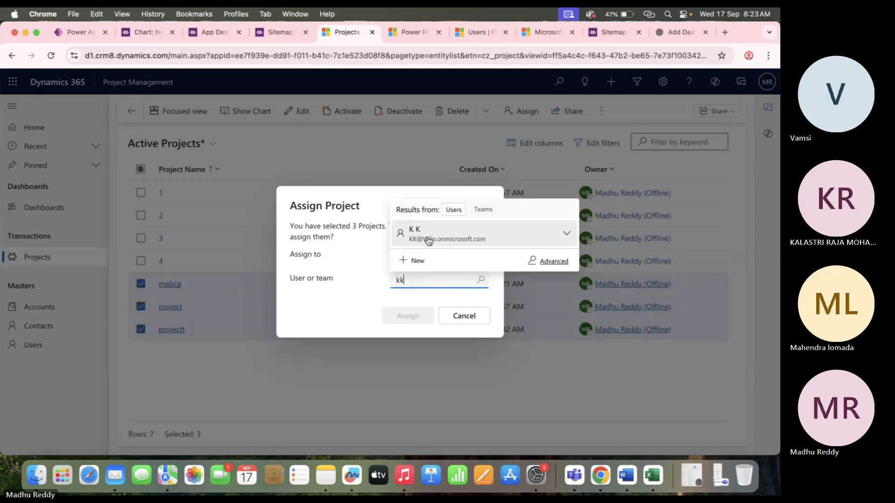
left_click(425, 237)
left_click(408, 316)
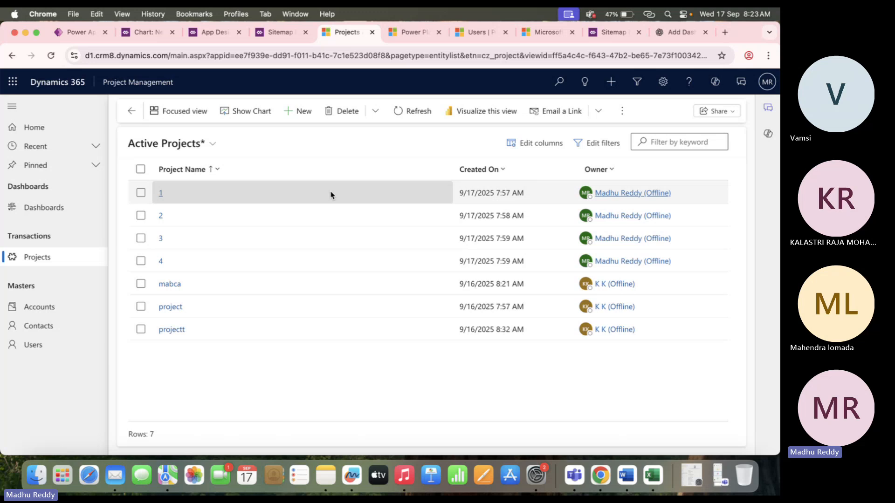
Return to the chart designer and reload it, discarding the unsaved chart changes
left_click(275, 33)
left_click(202, 38)
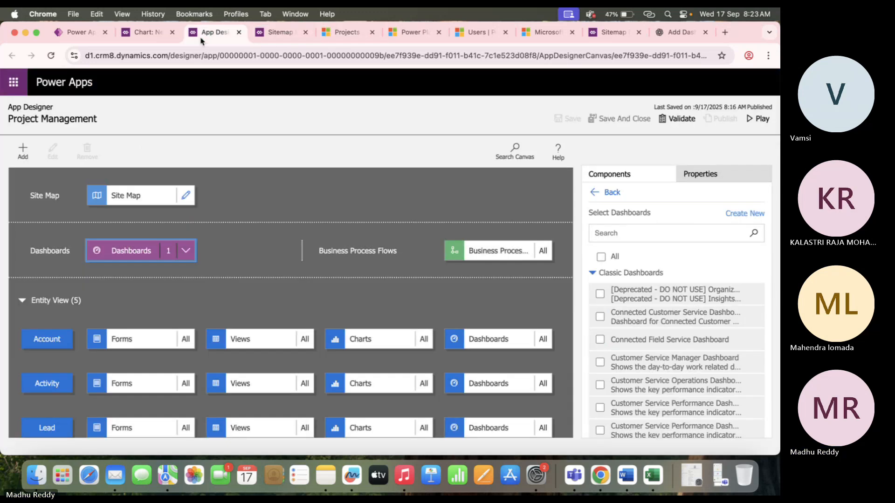
left_click(159, 31)
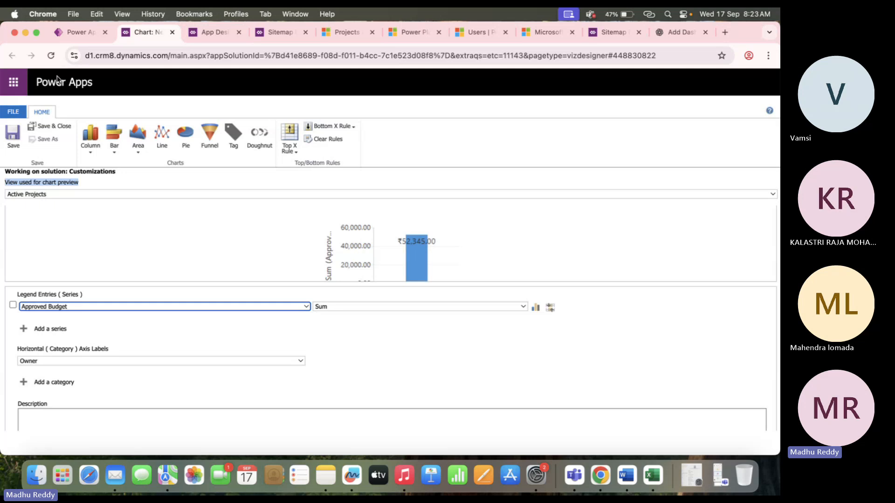
left_click(51, 57)
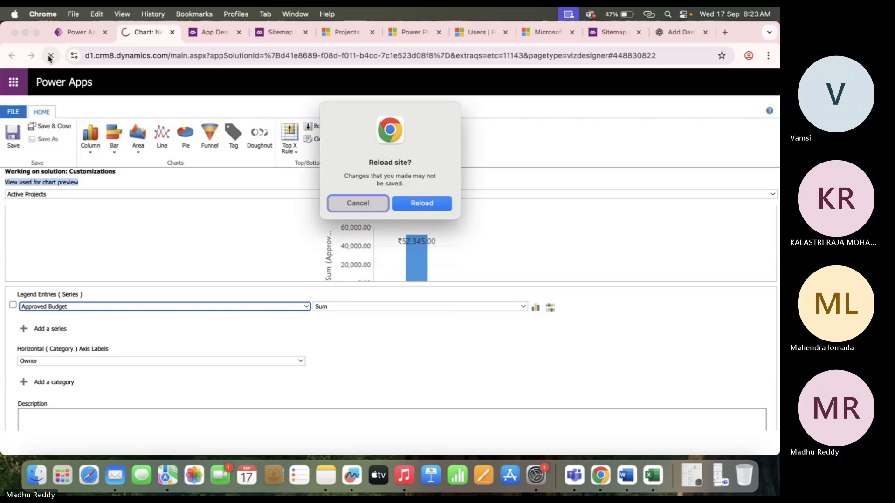
left_click(432, 200)
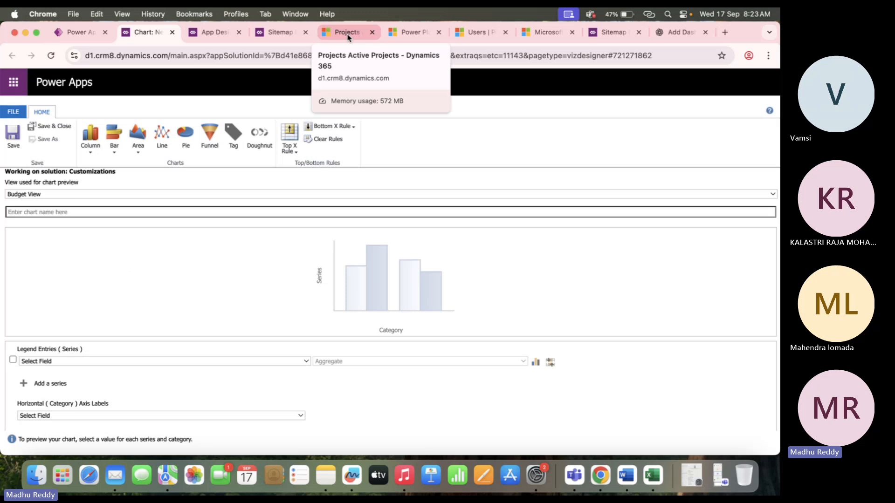
Use the Active Projects view for the chart preview and set the series field to Approved Budget
left_click(84, 194)
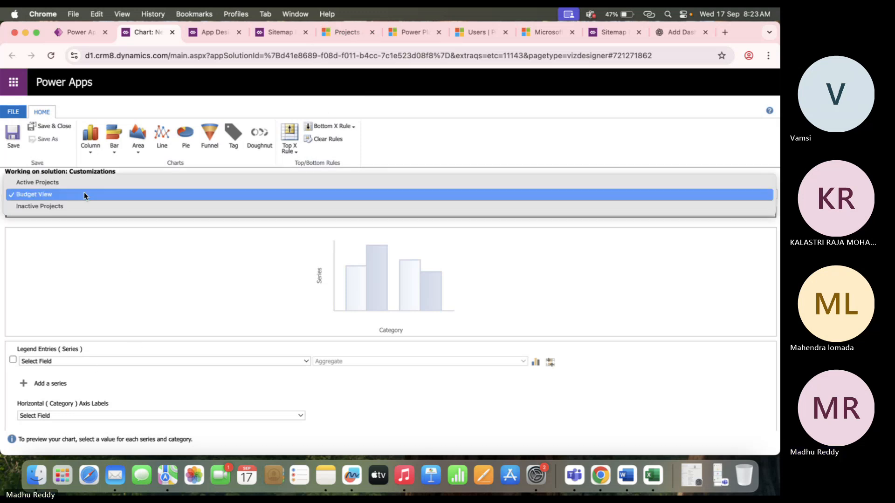
left_click(62, 180)
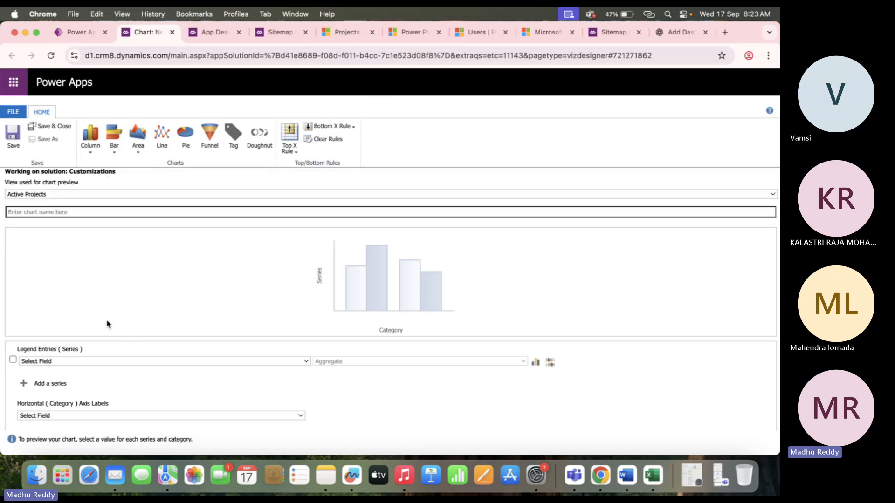
left_click(117, 362)
left_click(93, 386)
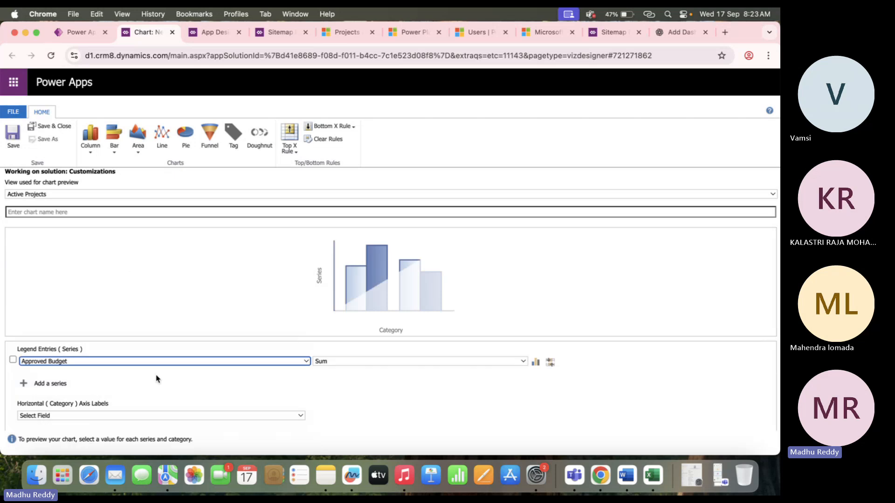
Set the chart's horizontal category field to Owner
scroll(156, 376, "down", 3)
left_click(78, 348)
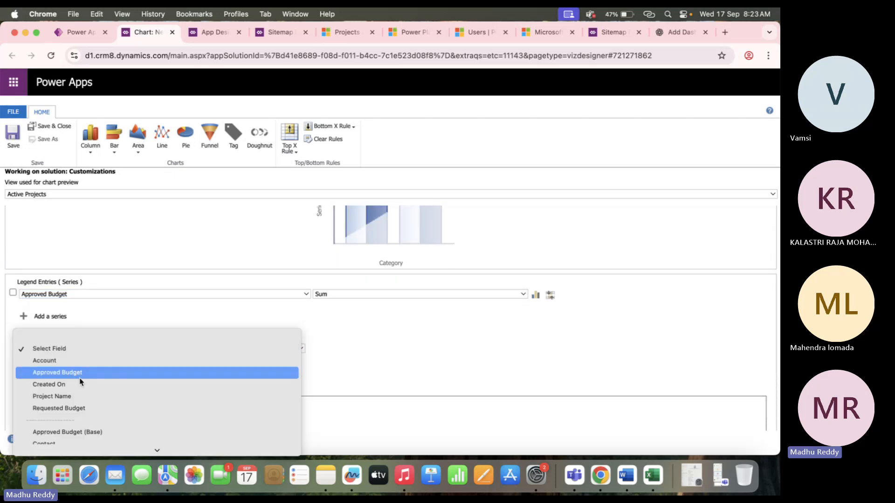
scroll(89, 387, "down", 5)
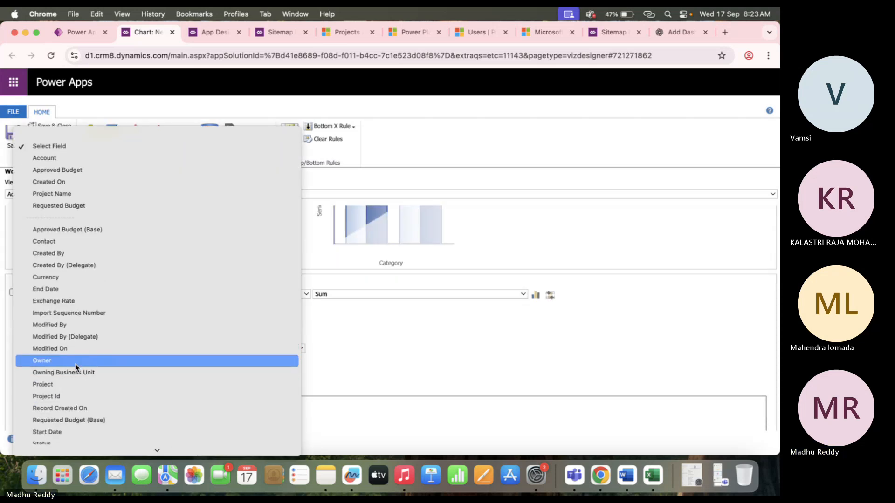
left_click(76, 372)
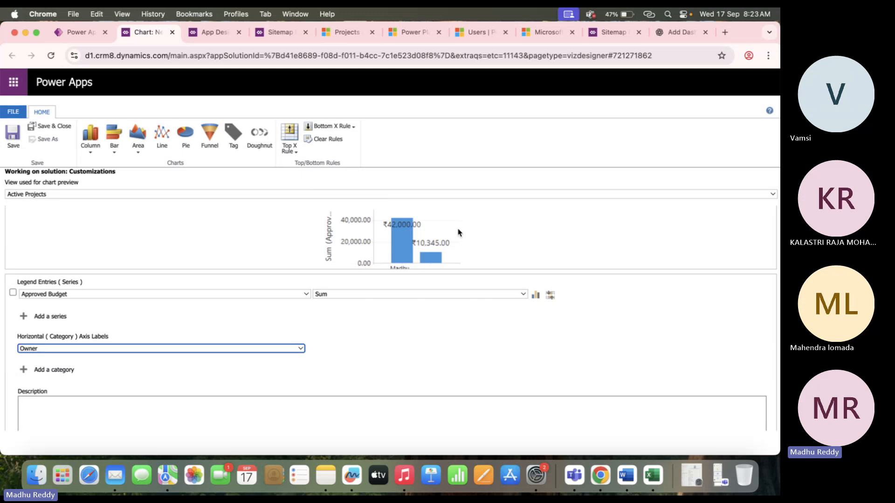
Examine the approved budget columns and owner labels in the preview, and check the chart's name
scroll(437, 241, "down", 1)
scroll(398, 242, "up", 1)
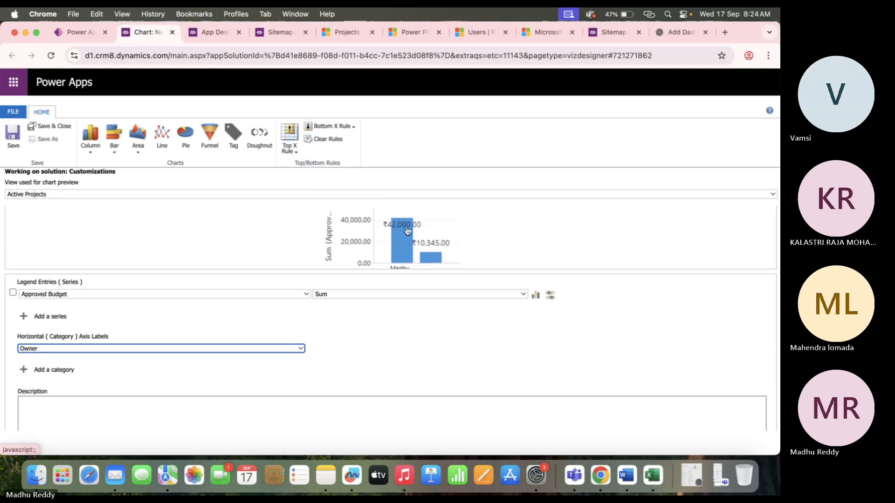
scroll(417, 251, "down", 1)
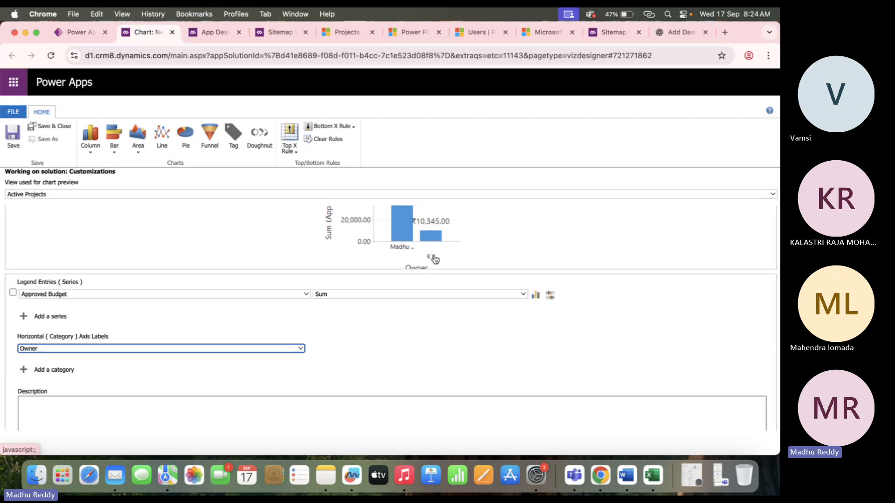
scroll(441, 226, "up", 1)
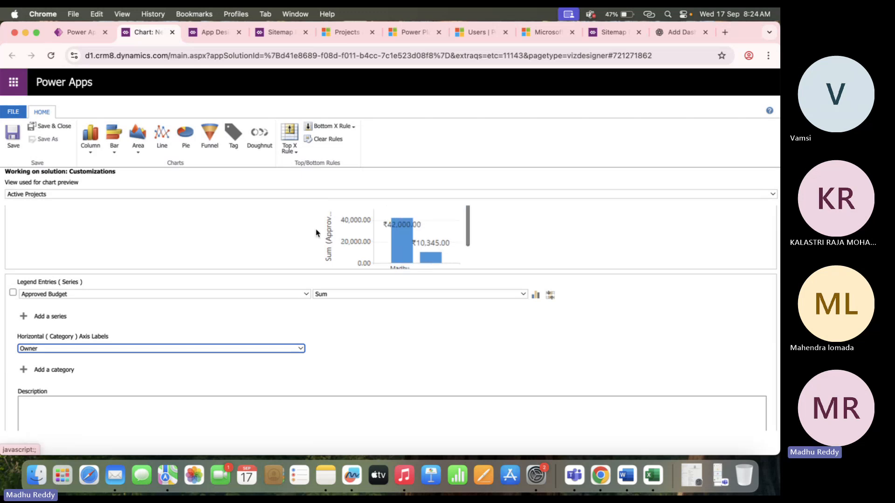
scroll(110, 240, "up", 3)
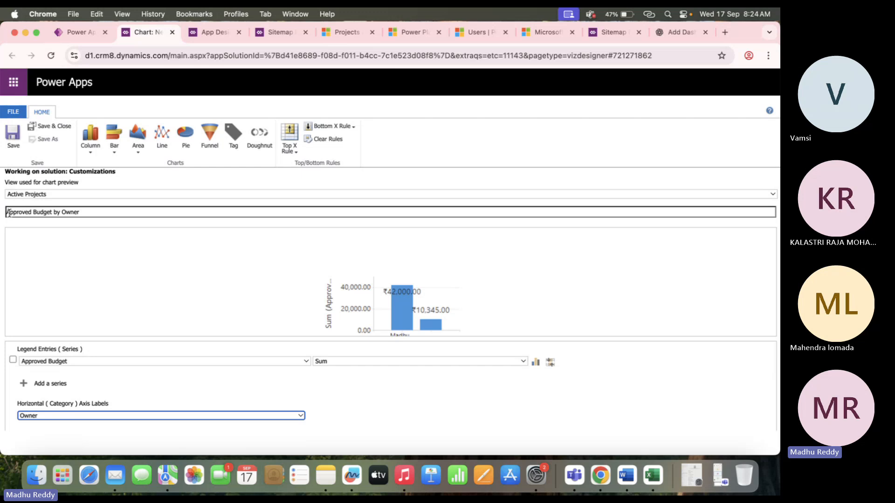
left_click_drag(84, 212, 2, 213)
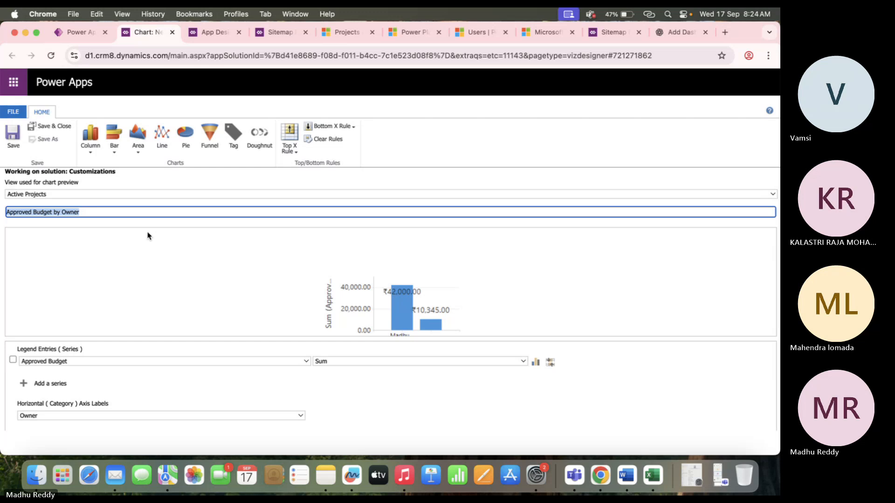
left_click(216, 253)
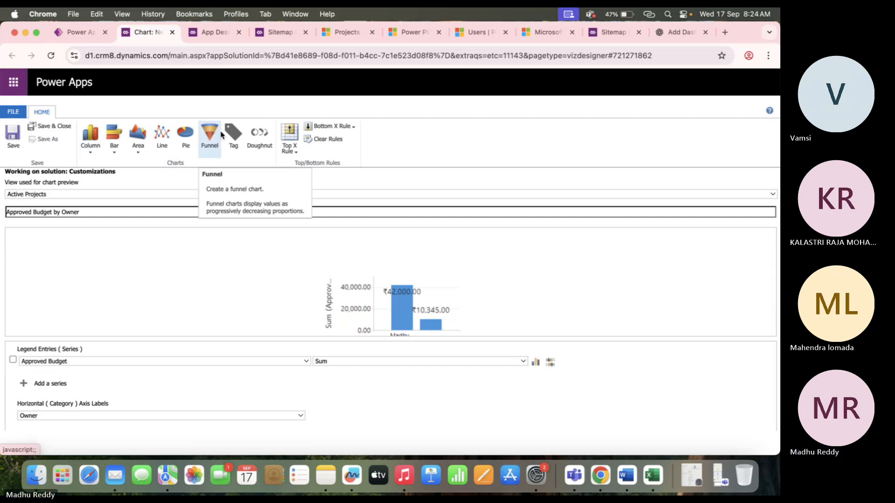
Look through the chart types and change the approved budget chart to a plain Area chart
left_click(89, 138)
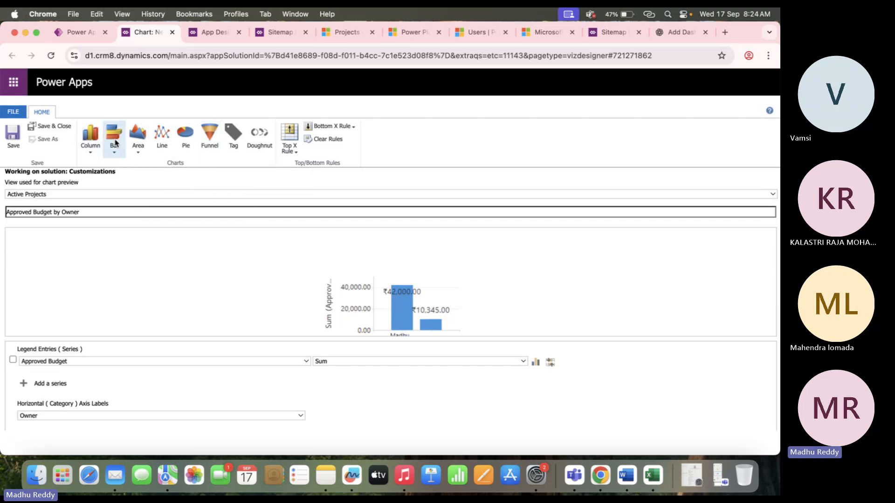
left_click(141, 136)
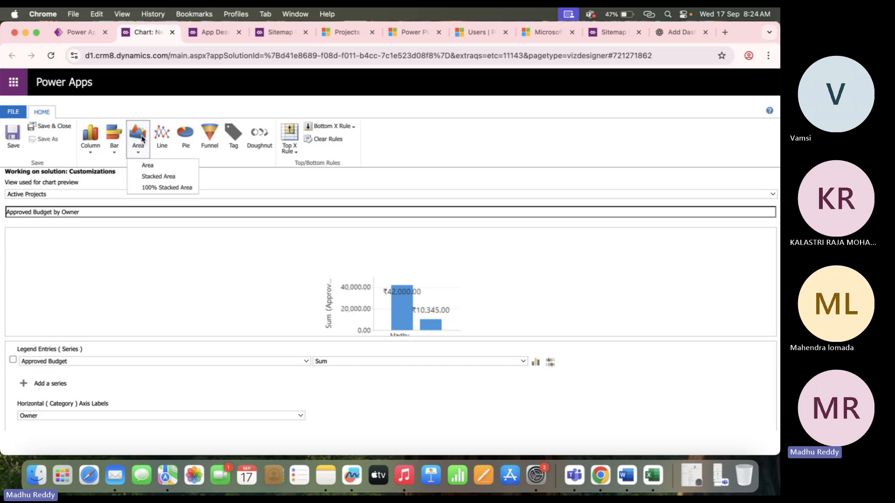
left_click(157, 169)
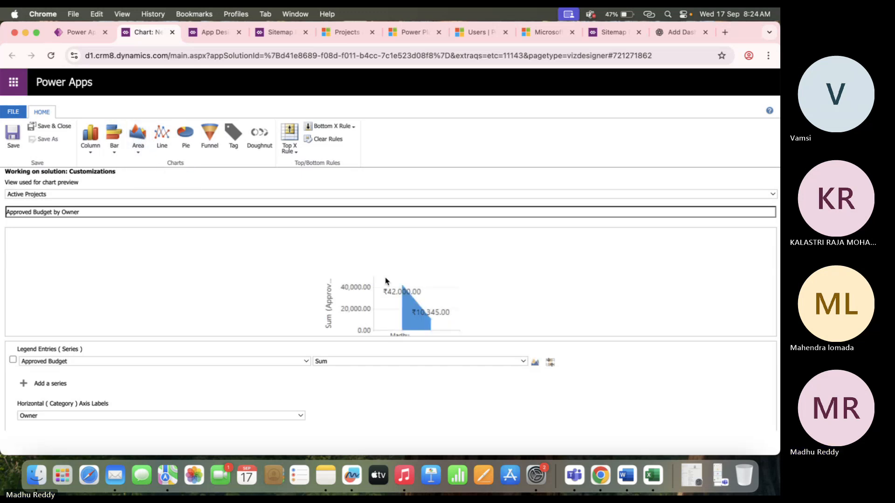
Try the Line, Pie and Funnel chart types on the approved budget chart
left_click(161, 142)
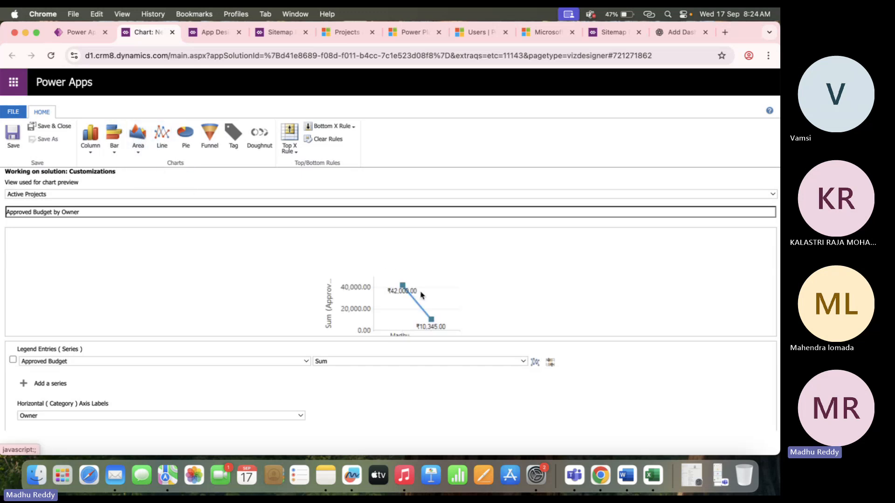
left_click(186, 136)
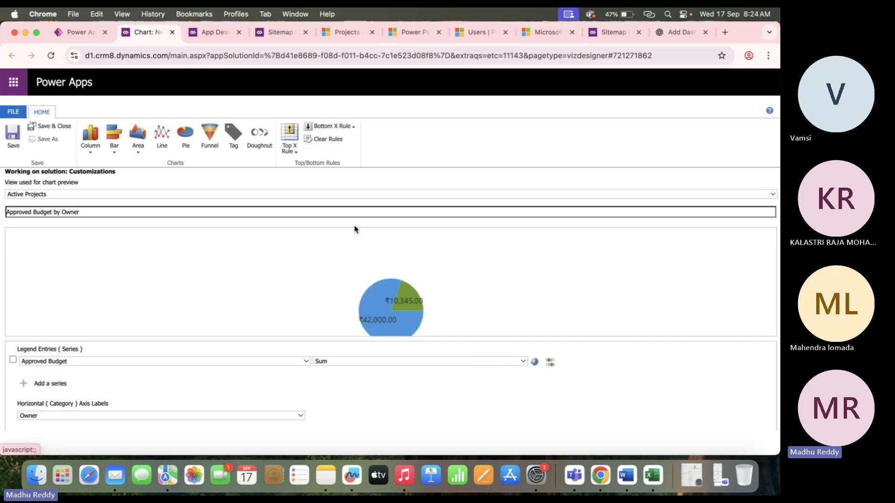
left_click(208, 131)
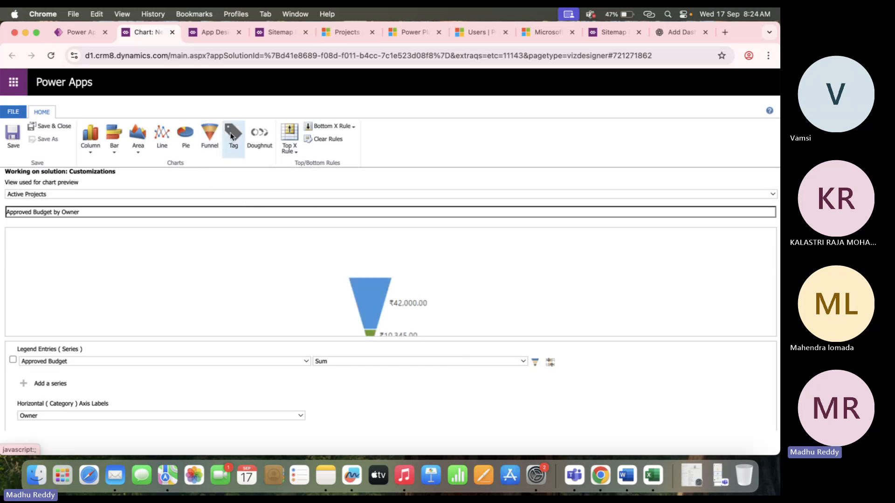
Change the approved budget chart to a plain Column chart, and save and close it
left_click(87, 144)
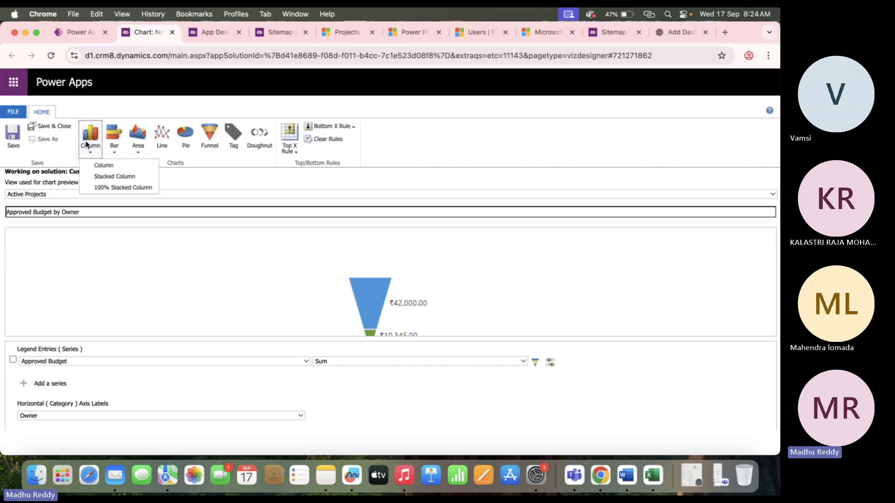
left_click(112, 169)
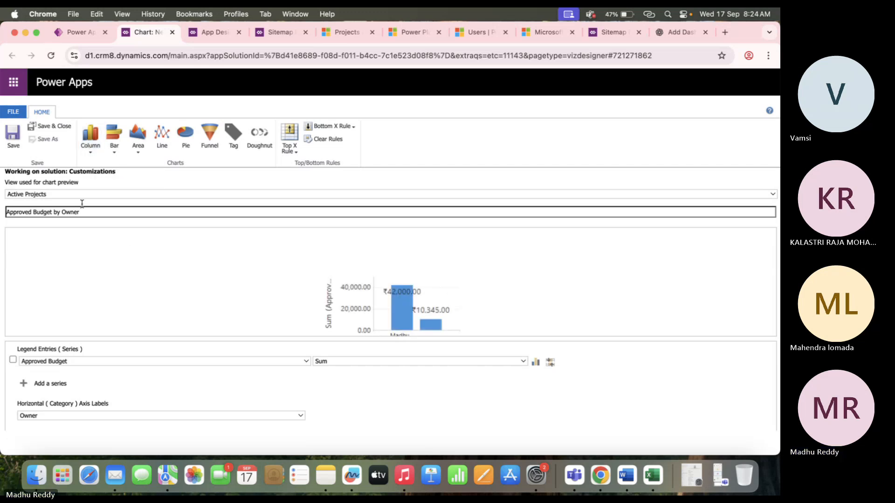
left_click(19, 140)
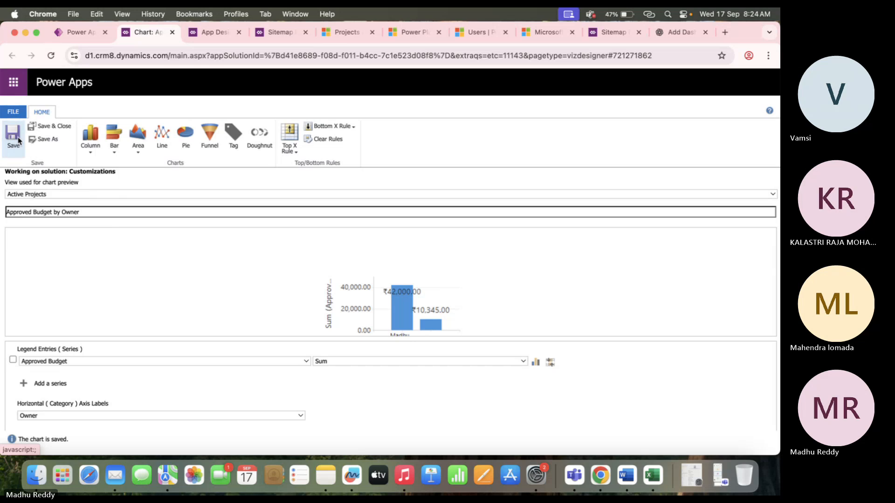
left_click(59, 130)
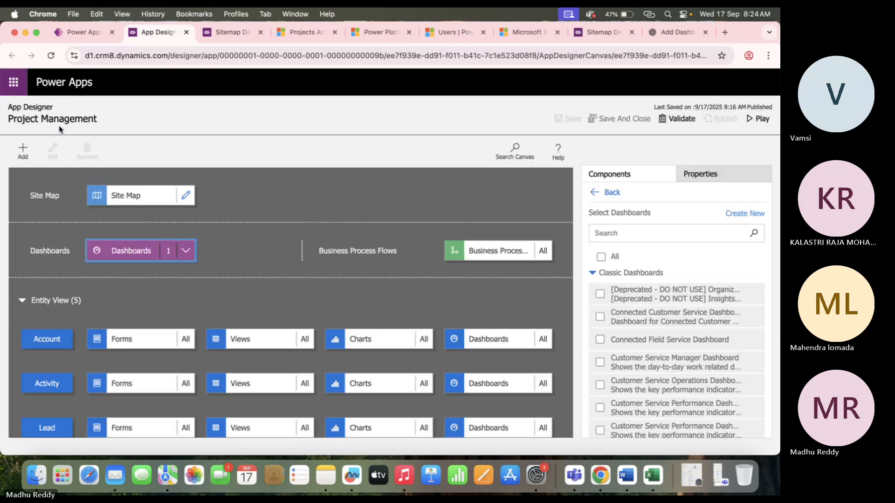
Return to the Project table's charts list, refresh it and select the Approved Budget by Owner chart
left_click(77, 32)
left_click(466, 291)
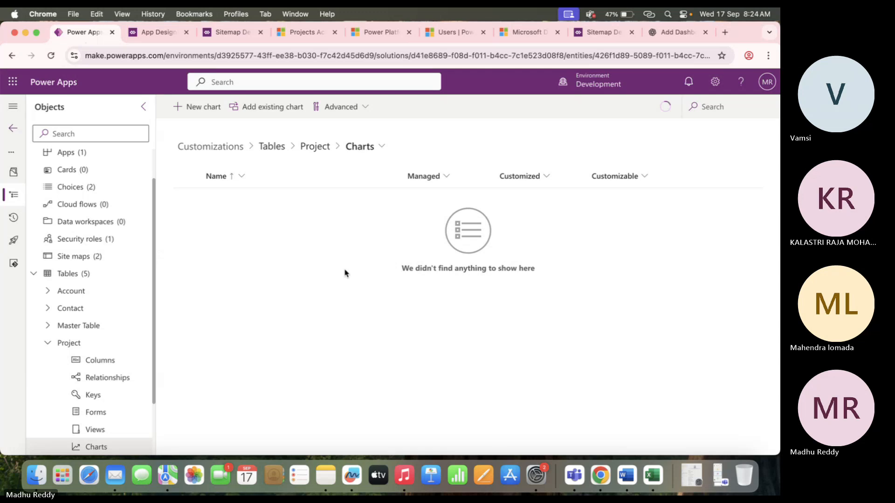
left_click(186, 200)
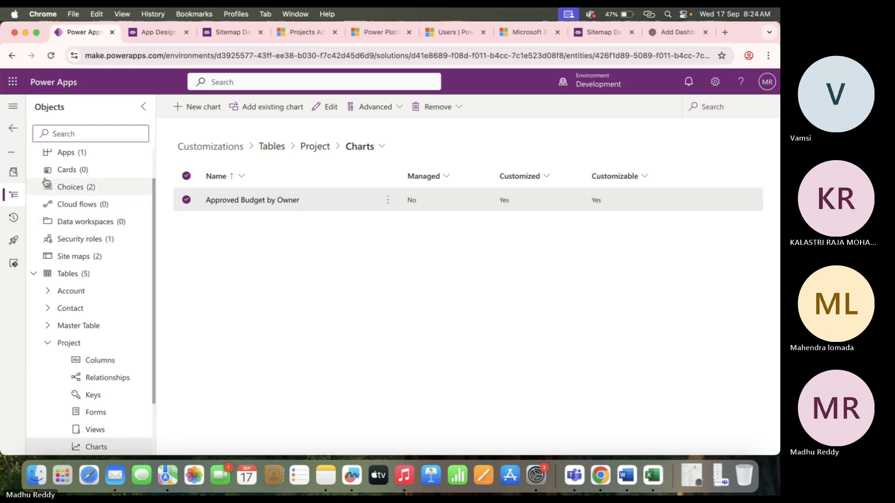
Show all objects of the Customizations solution and create a new dashboard with the 2-Column overview layout
left_click(267, 148)
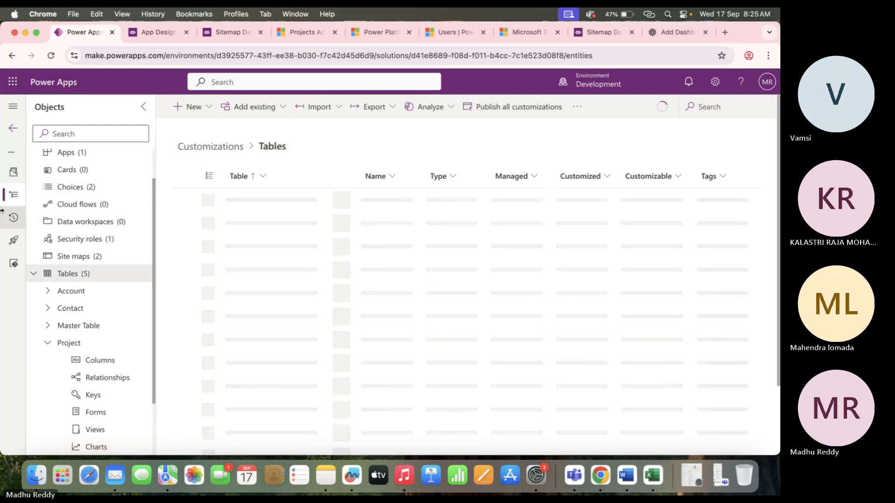
scroll(74, 197, "up", 2)
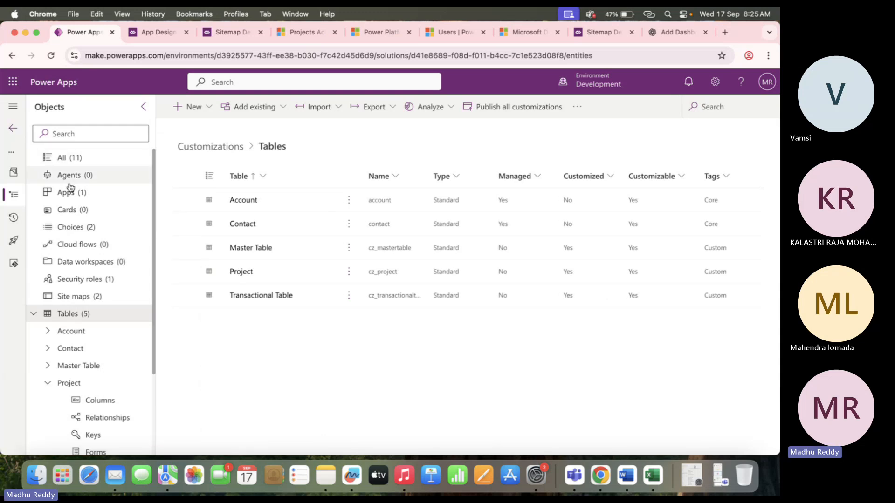
left_click(75, 159)
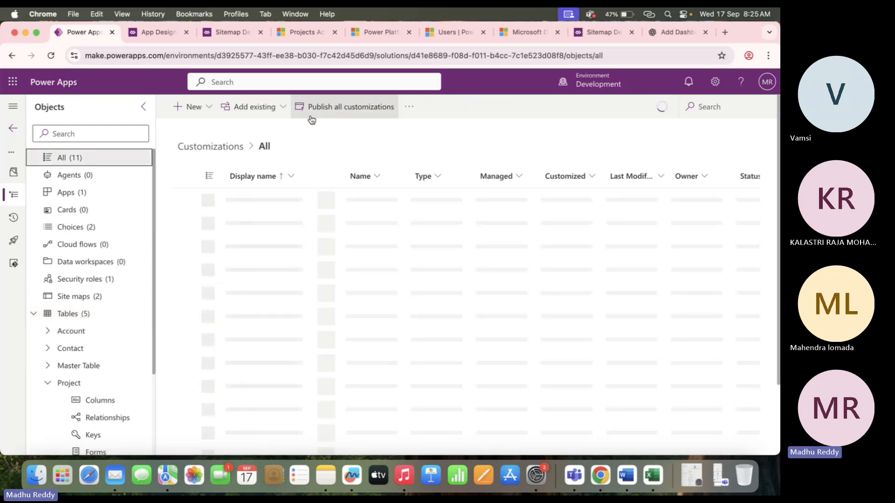
left_click(207, 109)
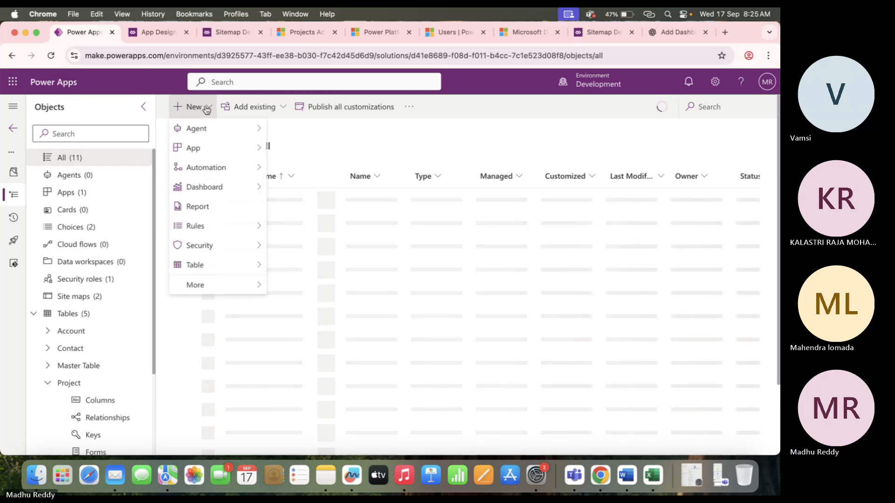
mouse_move(242, 188)
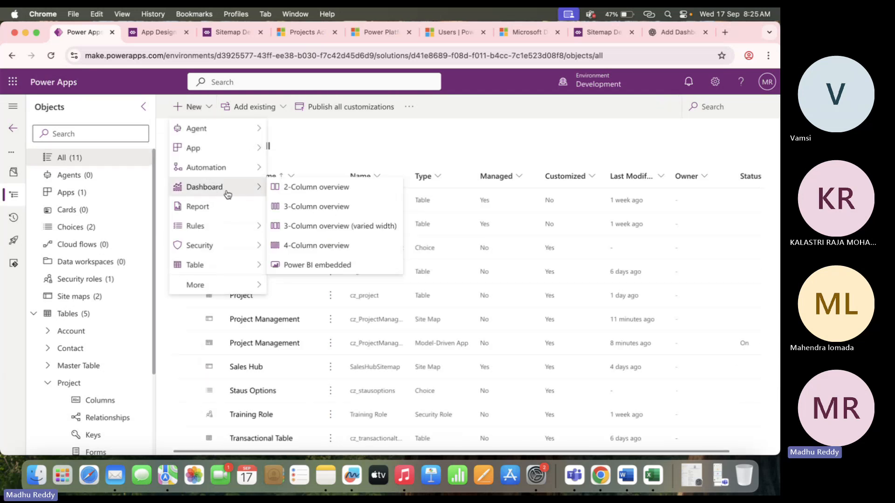
left_click(329, 193)
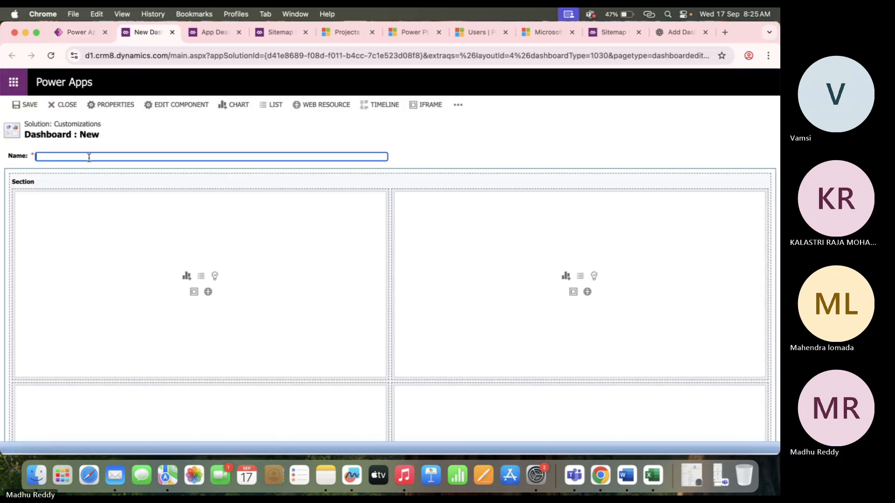
Name the new dashboard Project Dashboard
left_click(37, 157)
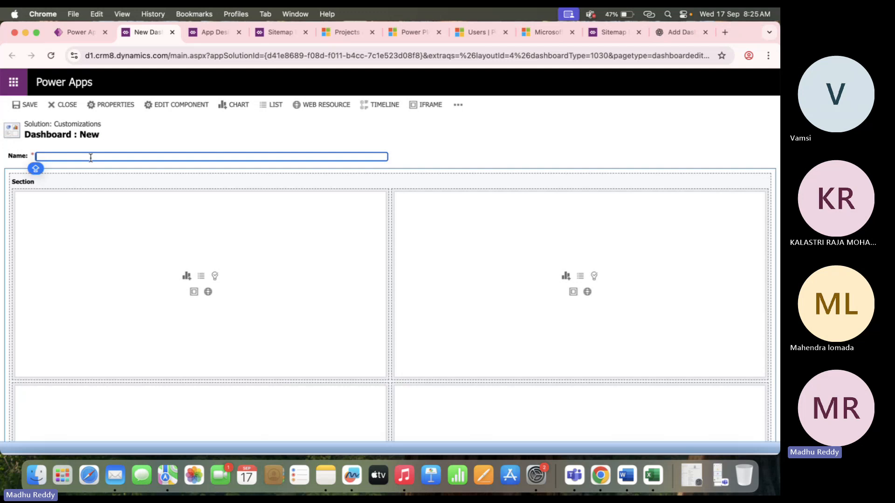
type("Proje")
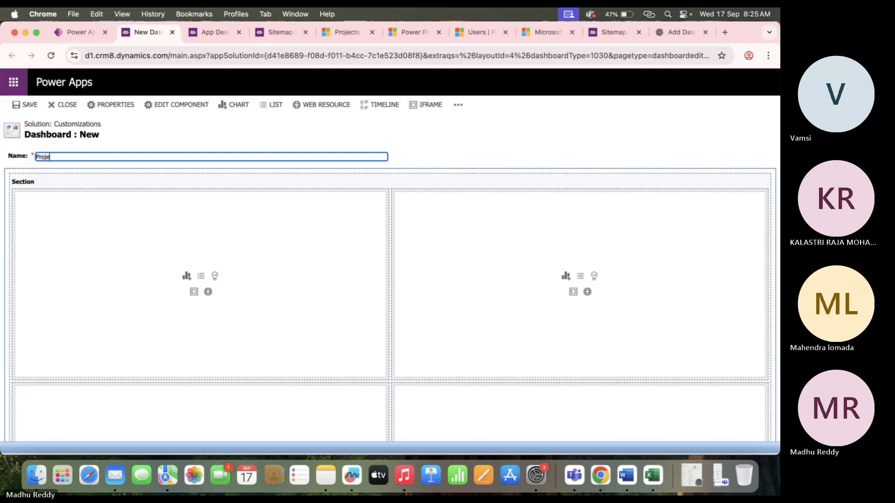
type("ct Dash")
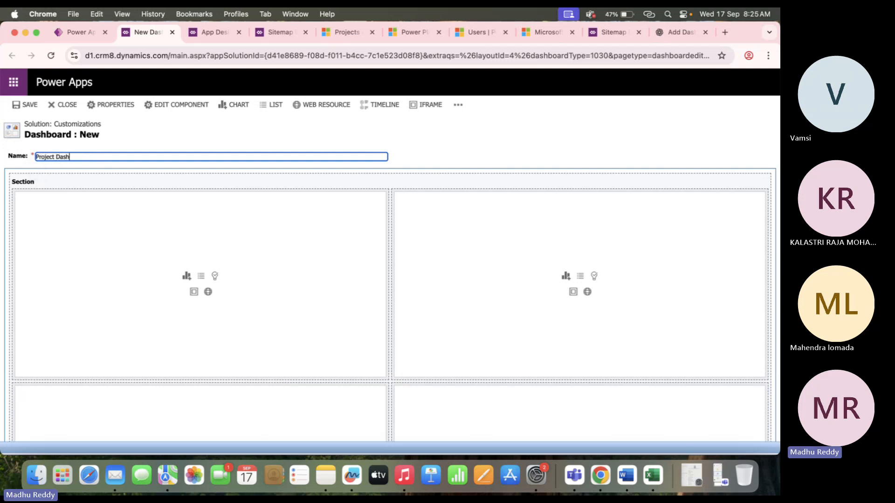
type("board")
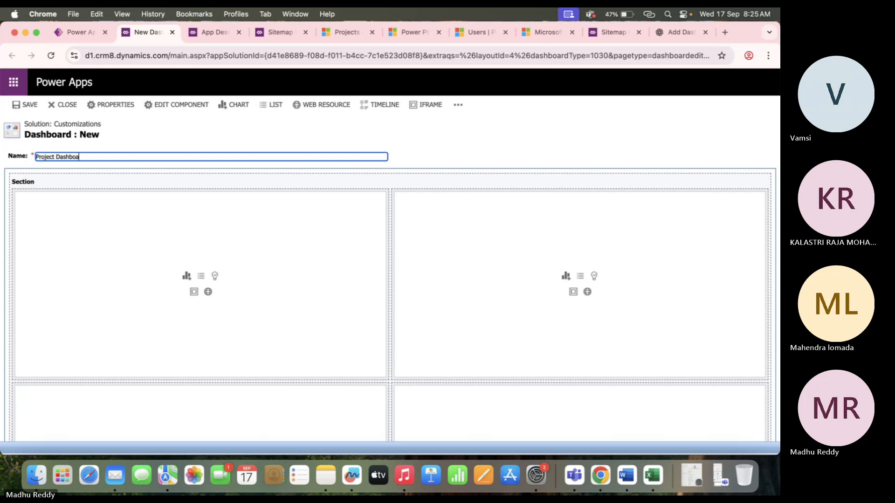
Start adding a chart component to the dashboard's first cell and set its record type to Project
left_click(187, 276)
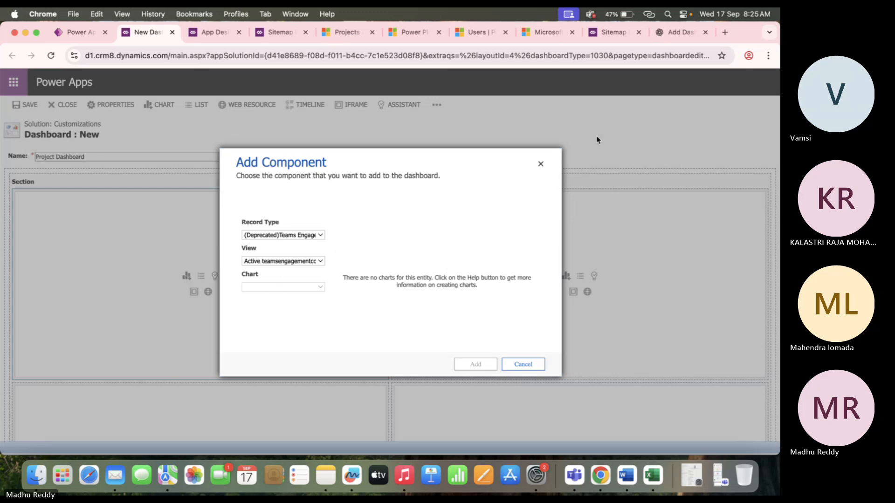
left_click(541, 164)
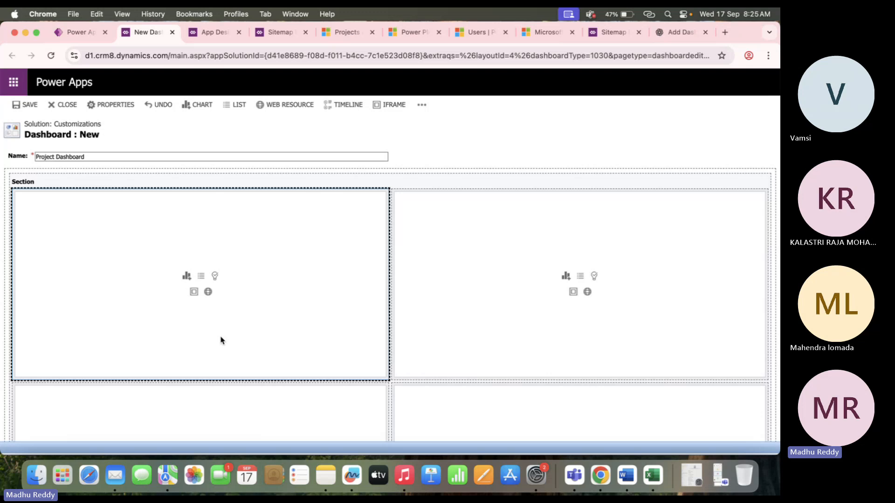
left_click(186, 277)
left_click(312, 236)
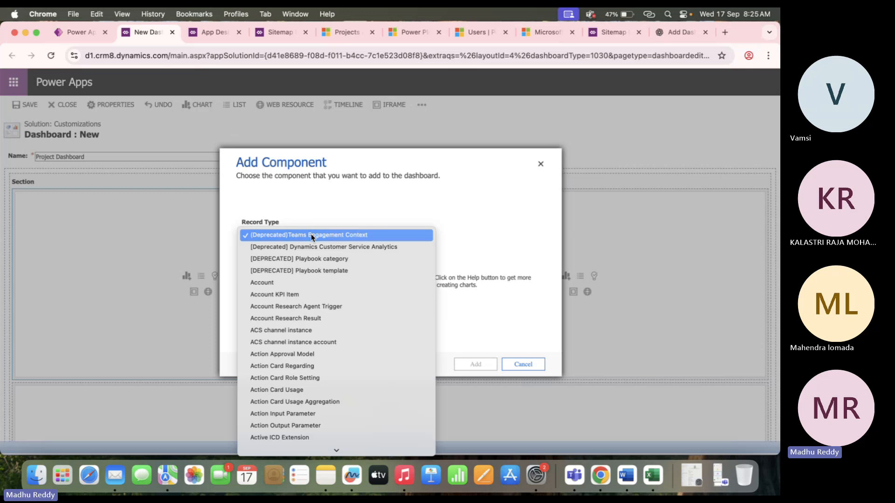
type("pro")
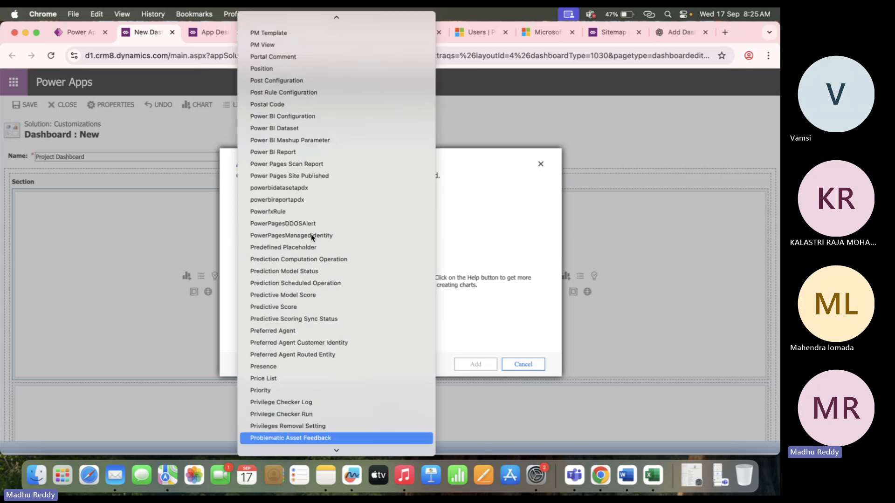
type("c")
key("Down")
key("Down")
key("Down")
key("Down")
key("Down")
key("Down")
key("Down")
key("Down")
key("Down")
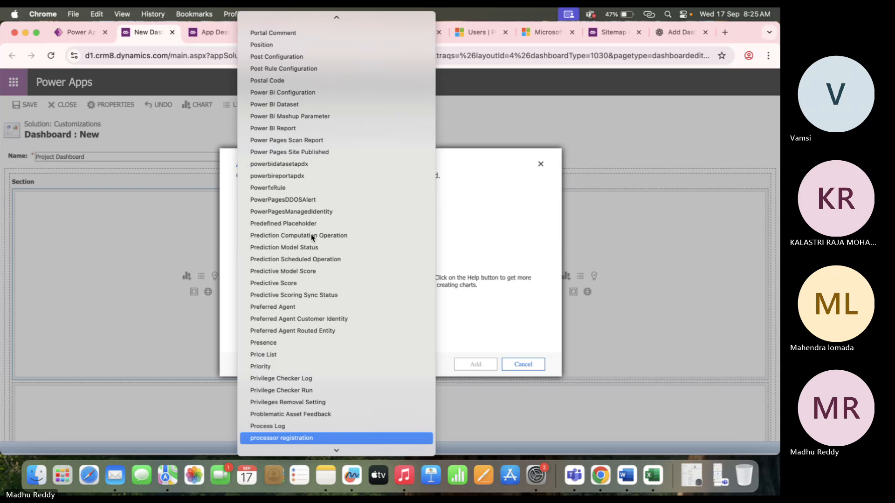
key("Down")
key("Down")
key("Down")
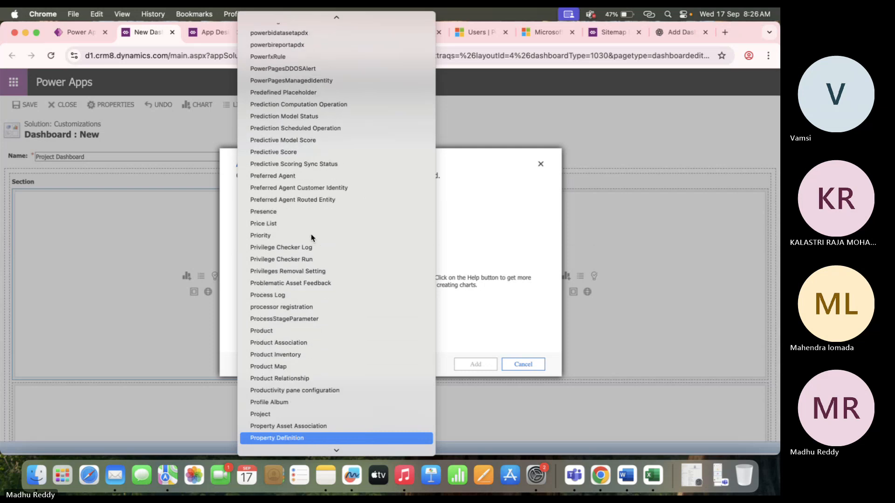
key("Up")
key("Up")
key("Return")
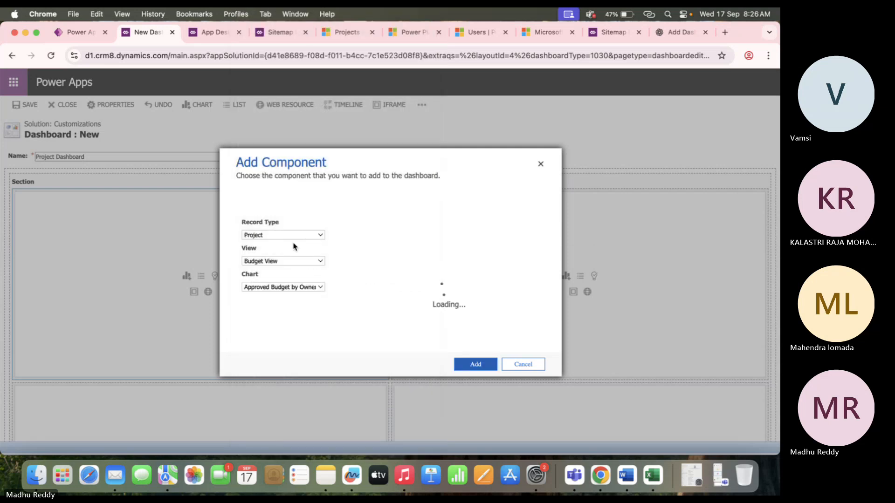
Set the component's view to Active Projects, keep the Approved Budget by Owner chart and add it to the dashboard
left_click(297, 259)
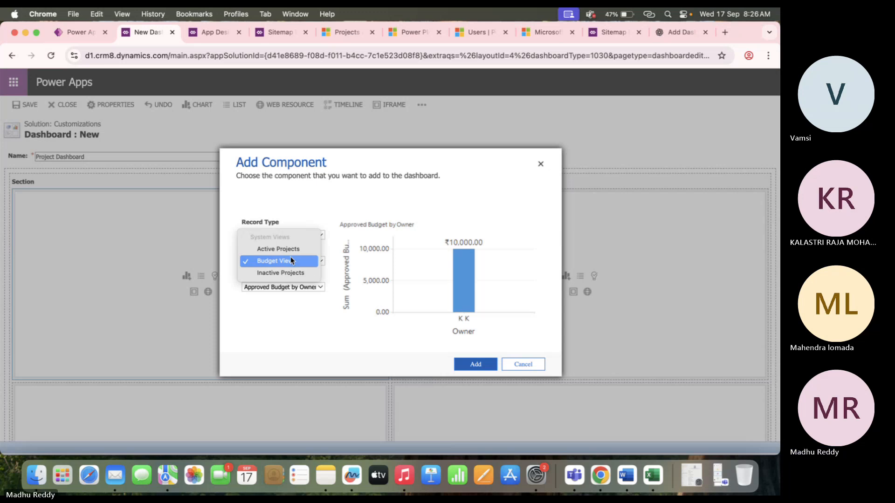
left_click(285, 252)
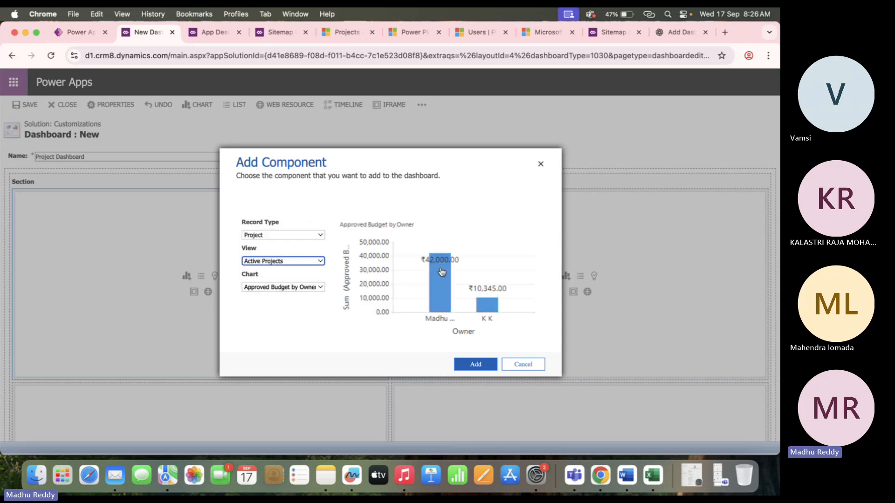
left_click(266, 288)
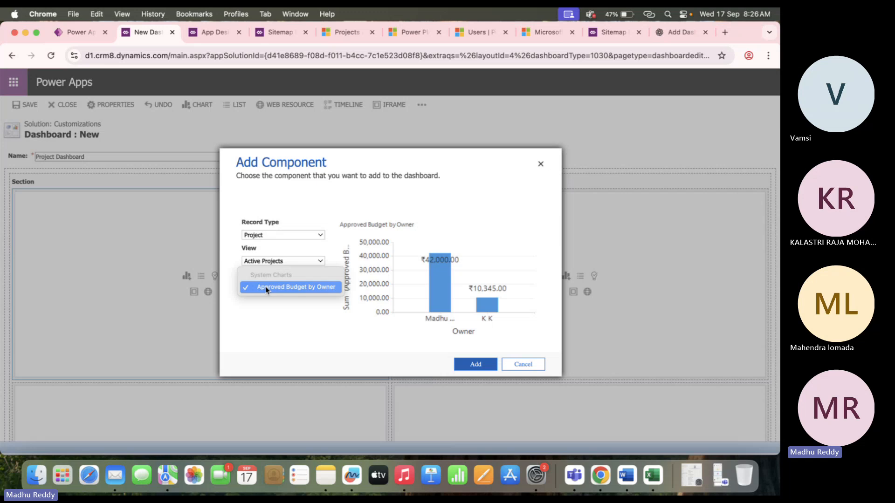
left_click(266, 288)
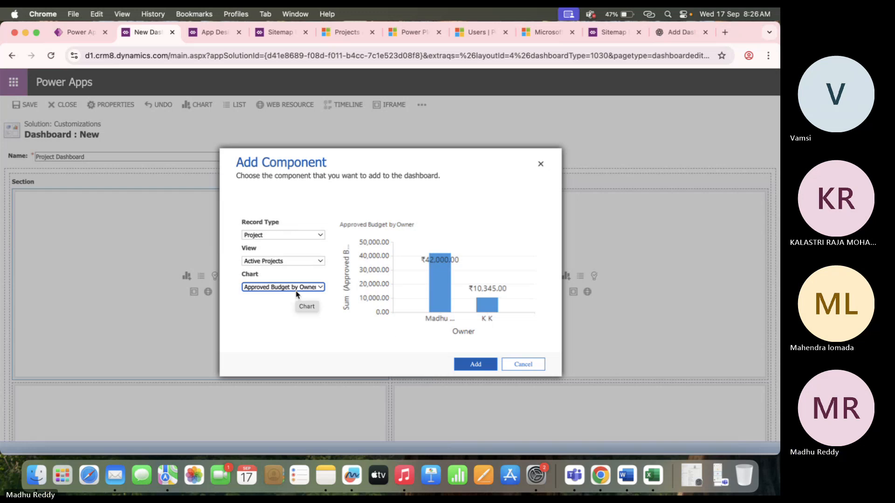
left_click(476, 364)
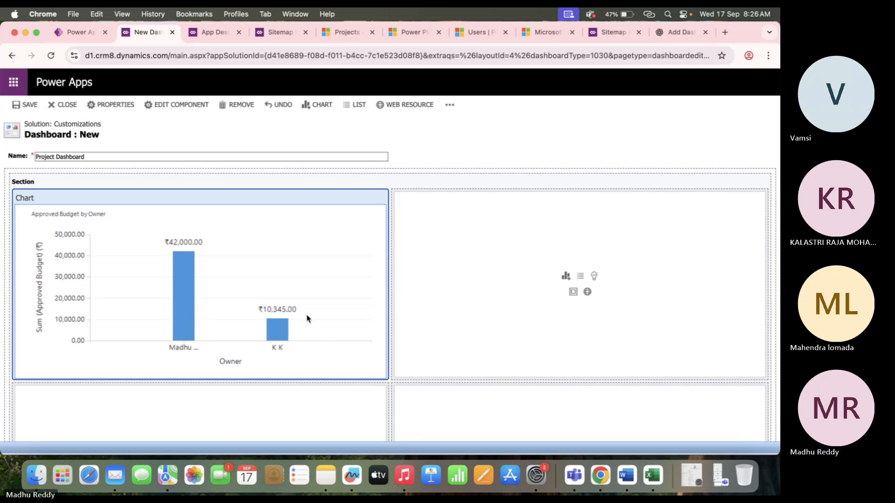
Save and close the dashboard, refresh the solution and list its dashboards
left_click(28, 106)
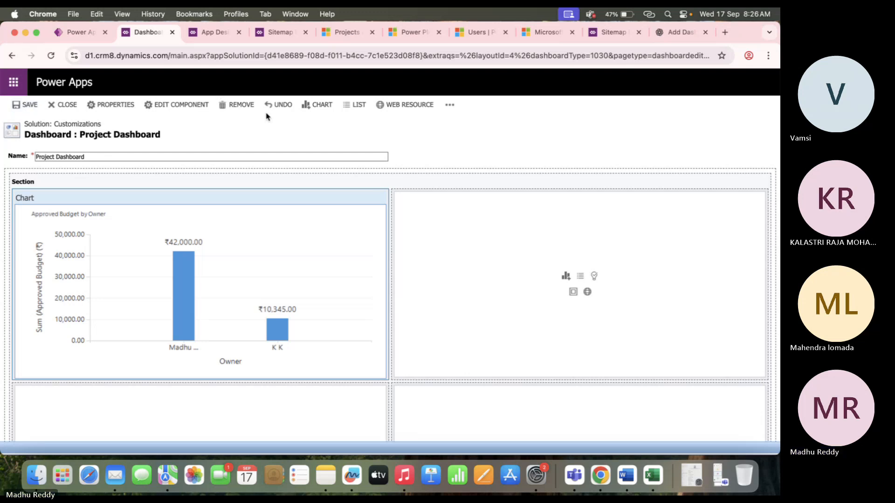
left_click(69, 103)
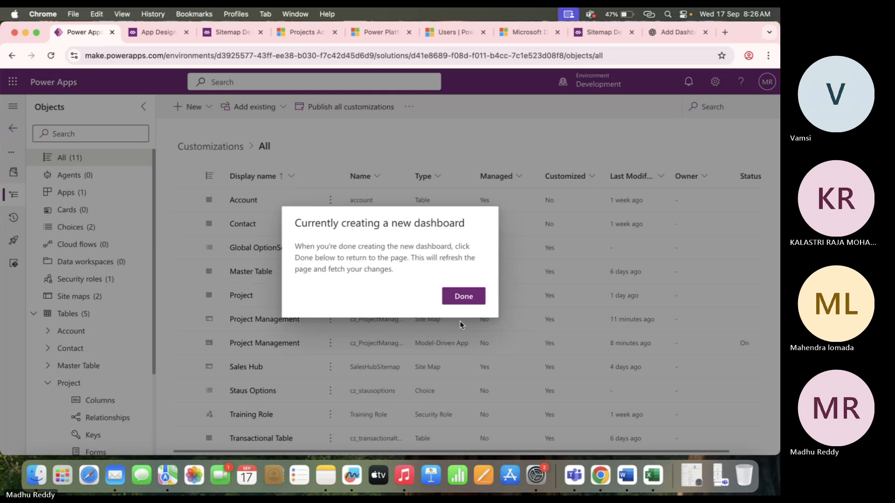
left_click(464, 296)
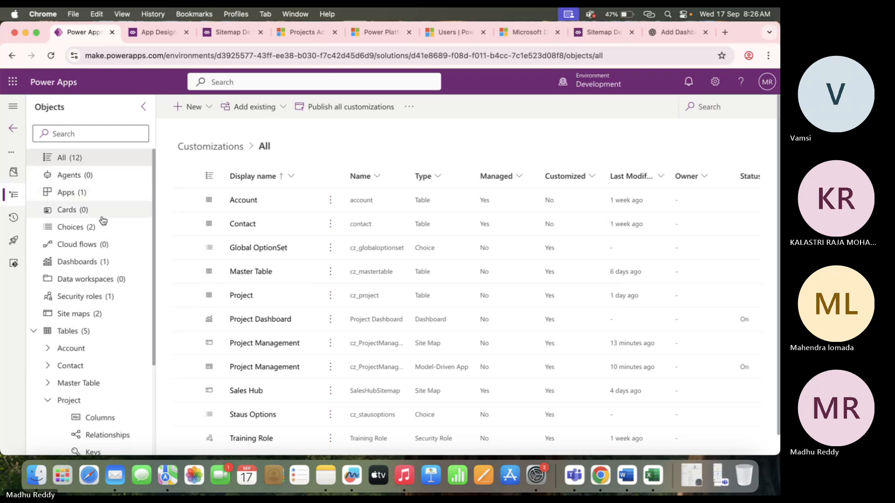
left_click(99, 269)
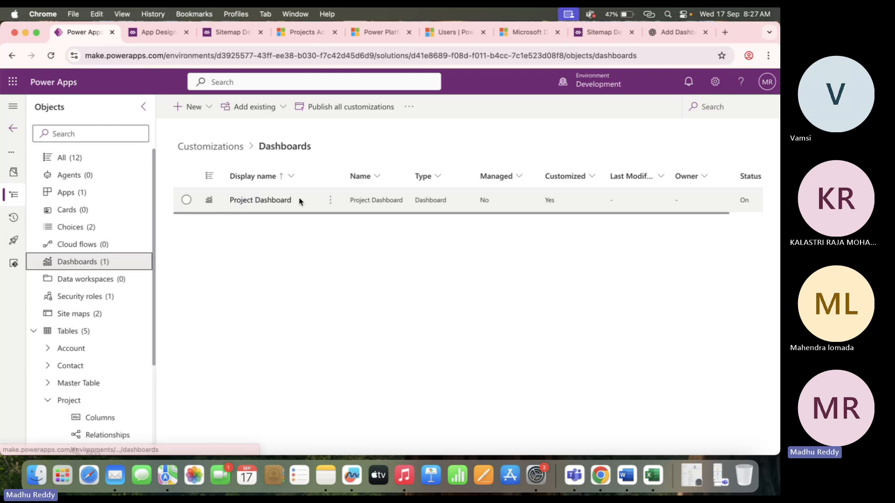
Publish the Project Dashboard from the solution, and open the Dashboards page in the running Project Management app
left_click(187, 200)
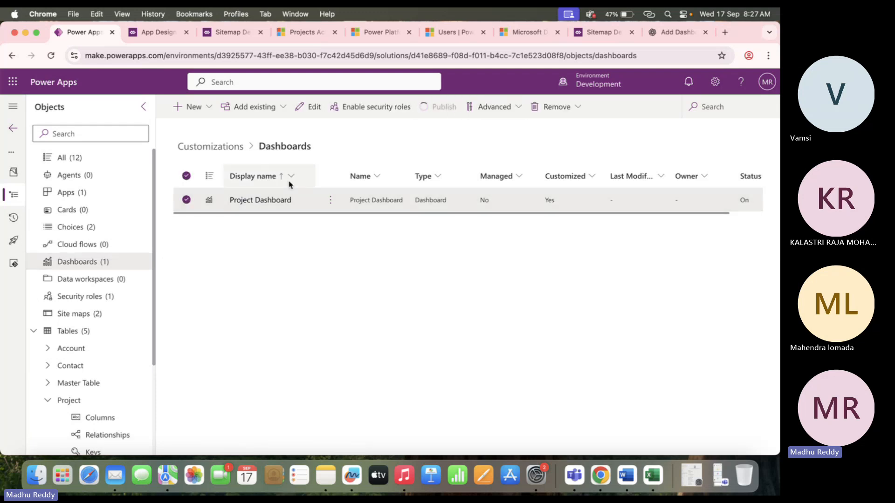
left_click(434, 102)
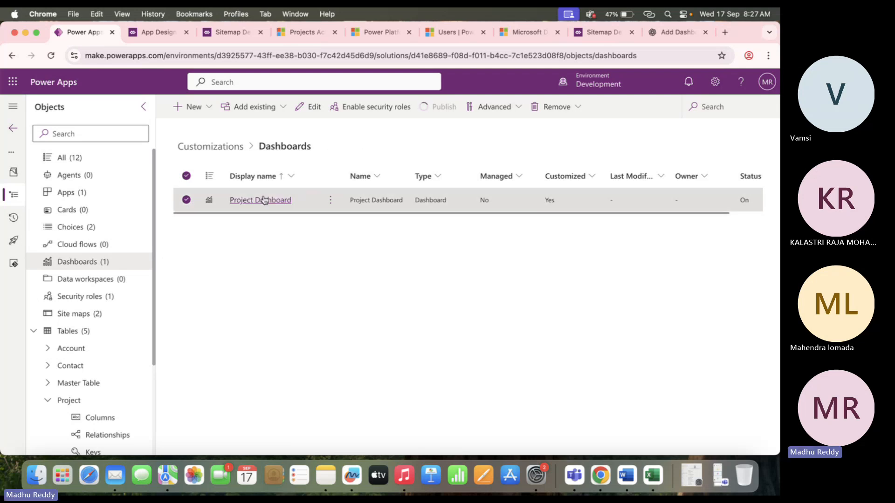
left_click(296, 33)
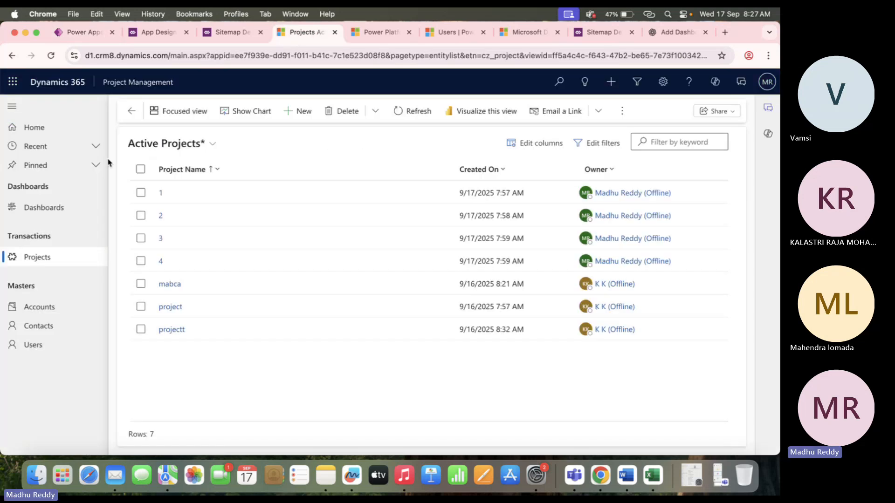
left_click(72, 206)
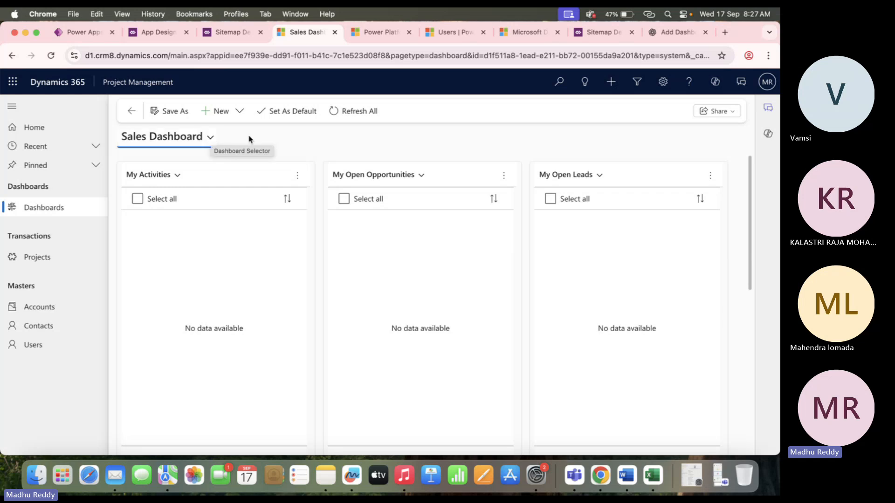
Reload the Project Management app designer and include Project Dashboard among the app's classic dashboards
left_click(152, 39)
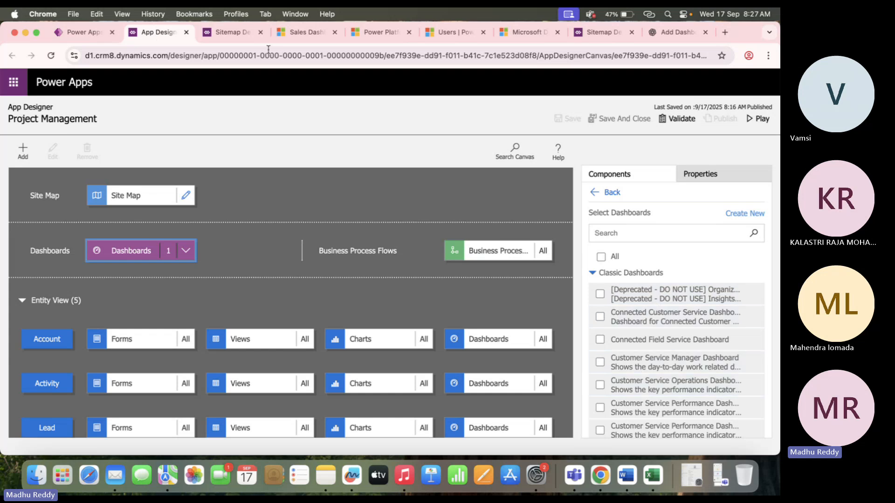
left_click(79, 31)
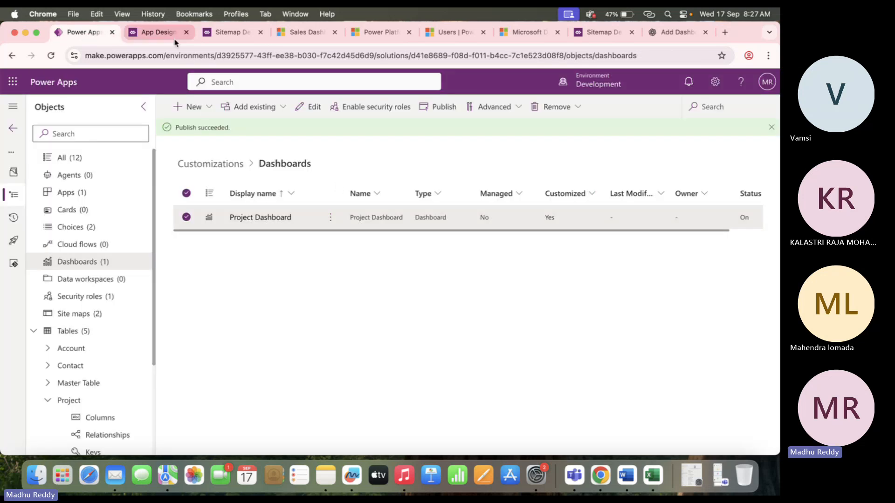
left_click(158, 32)
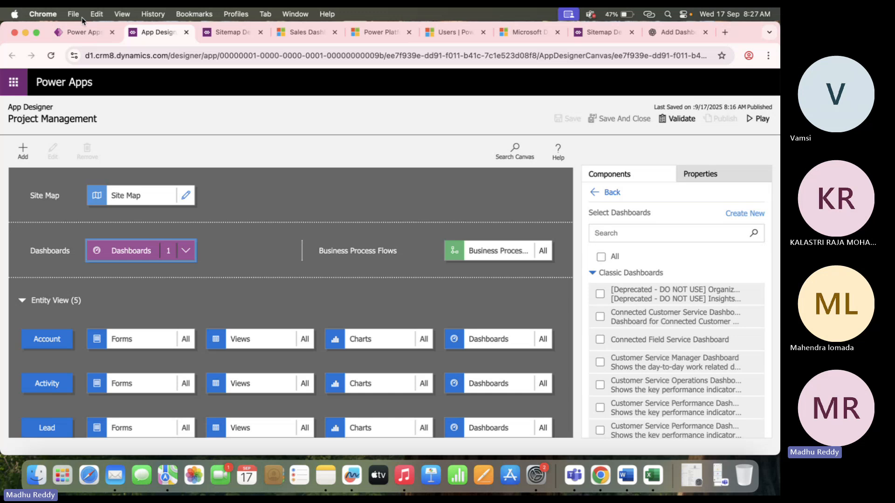
left_click(51, 56)
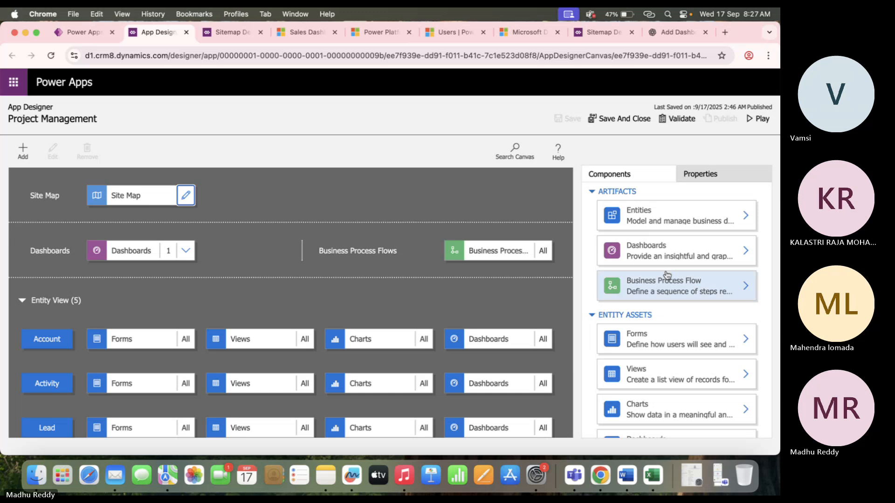
left_click(129, 256)
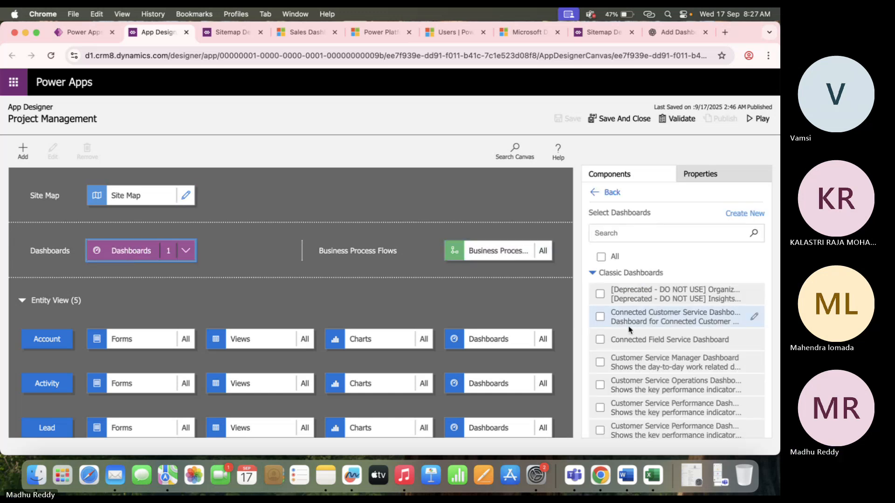
scroll(636, 371, "down", 3)
scroll(638, 376, "down", 5)
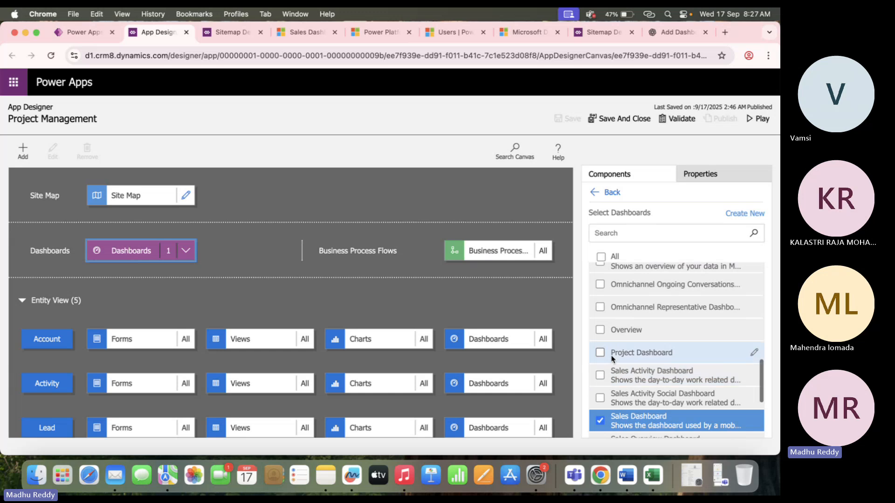
left_click(600, 353)
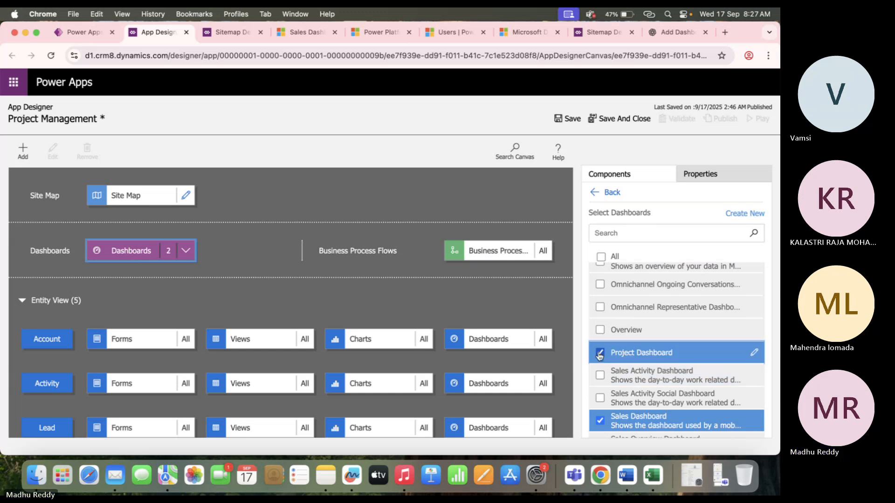
Exclude Sales Dashboard from the app's dashboards, and save and publish the app
scroll(602, 389, "down", 1)
left_click(601, 390)
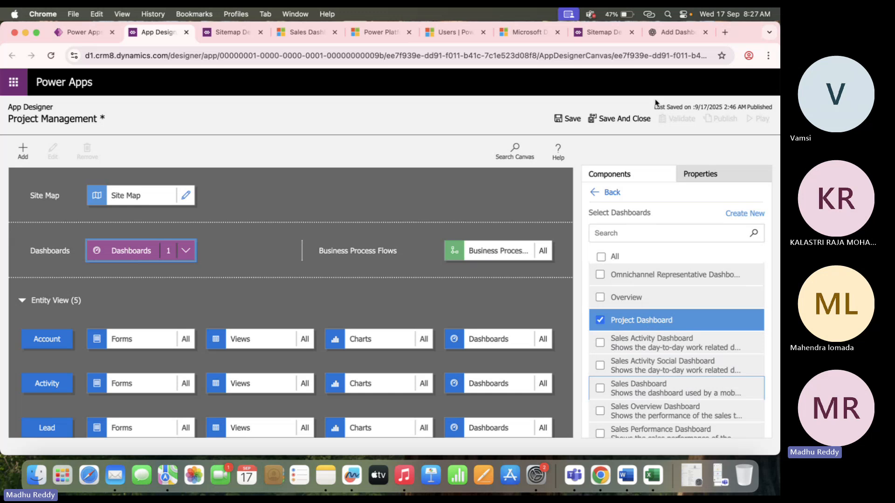
left_click(573, 120)
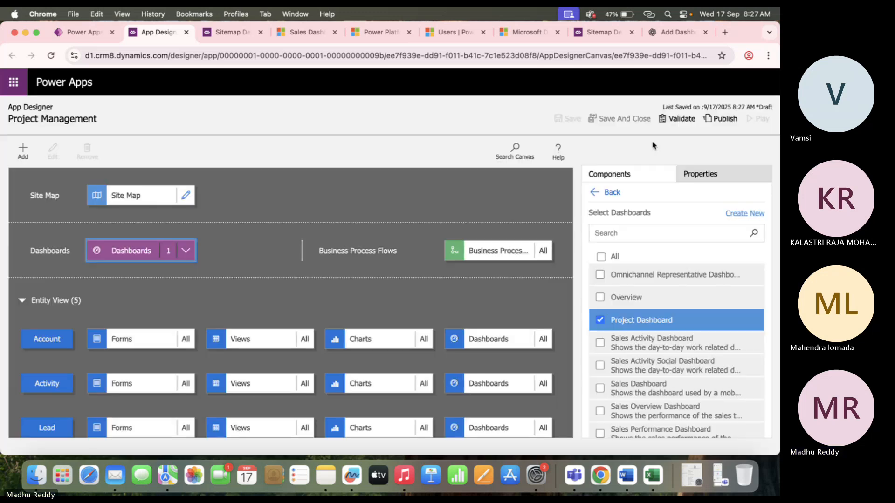
left_click(724, 119)
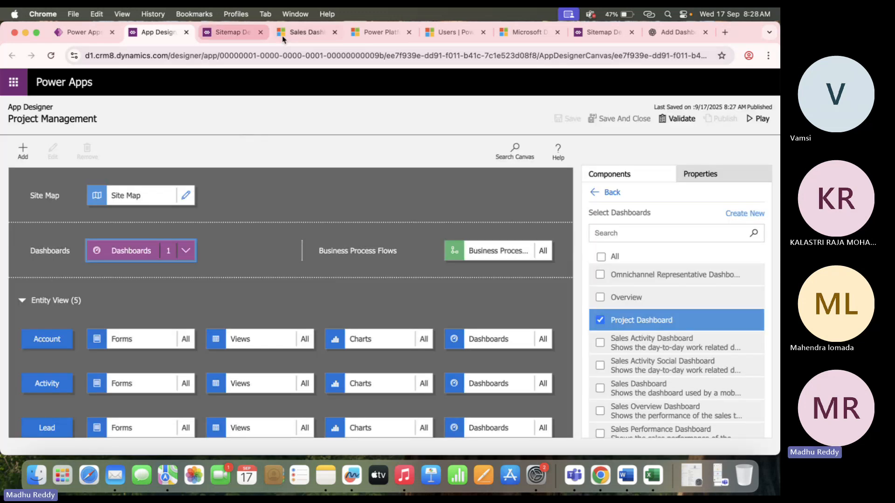
Reload the running Project Management app with an emptied cache and look for Project Dashboard among its system dashboards
left_click(297, 34)
right_click(51, 55)
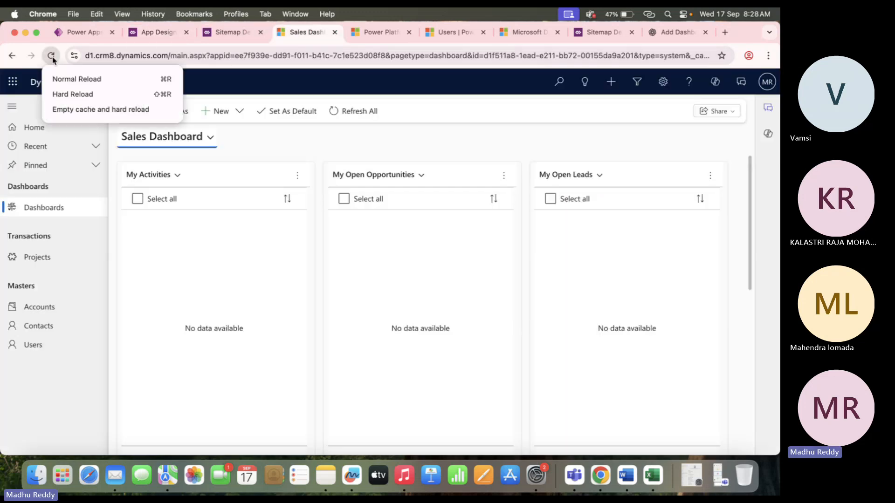
left_click(83, 110)
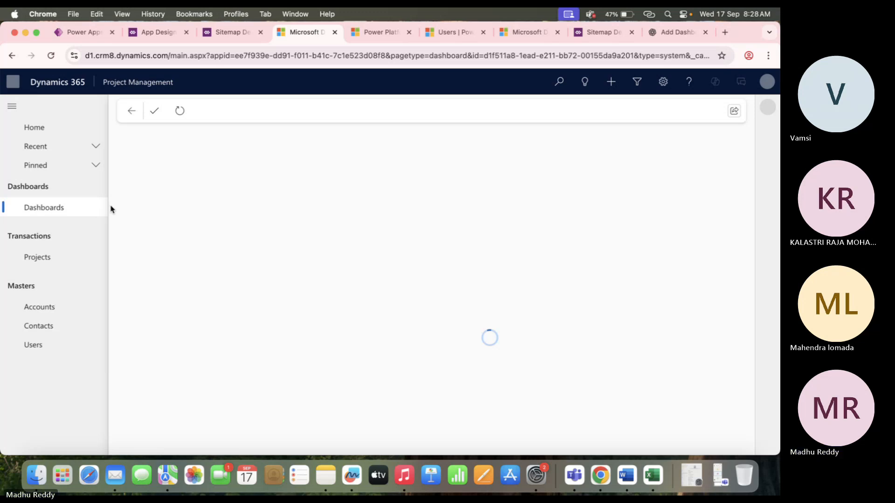
left_click(209, 138)
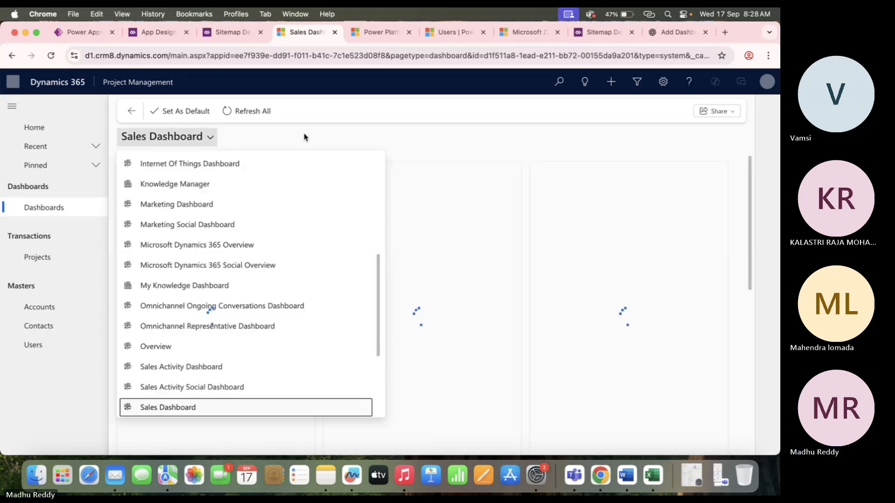
left_click(304, 137)
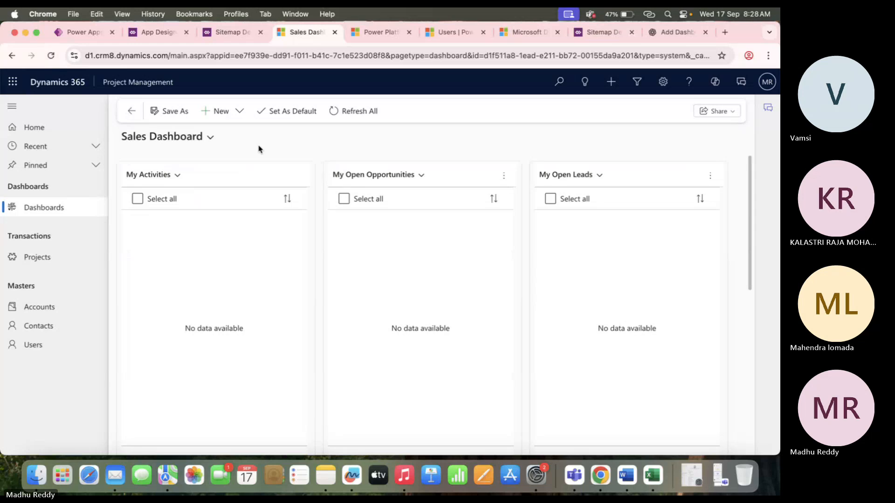
left_click(210, 137)
scroll(200, 212, "down", 2)
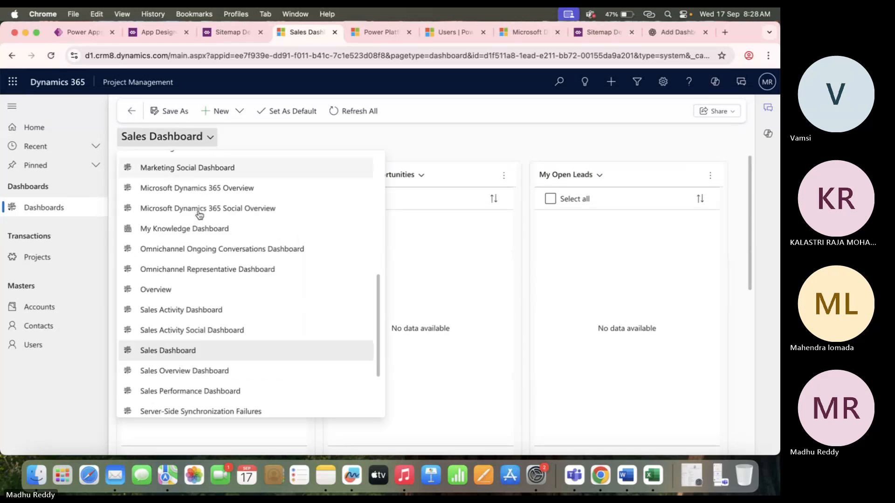
scroll(199, 212, "down", 4)
scroll(201, 207, "up", 8)
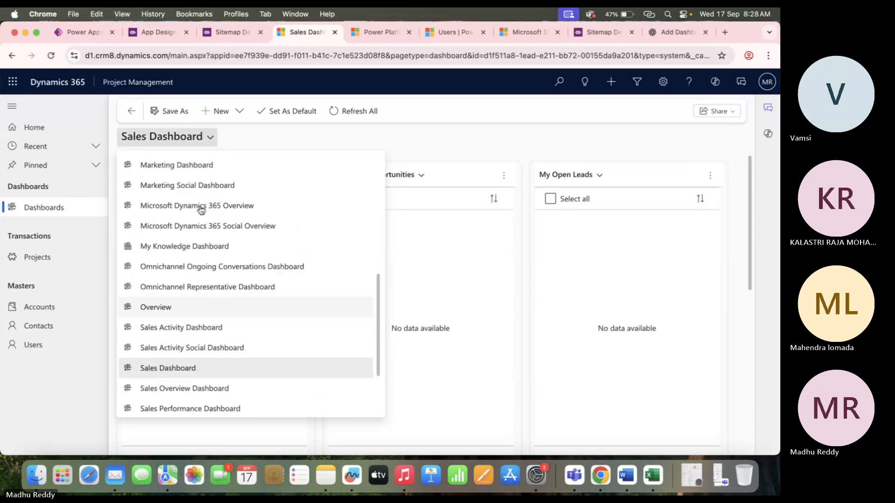
scroll(201, 210, "up", 2)
scroll(199, 211, "up", 9)
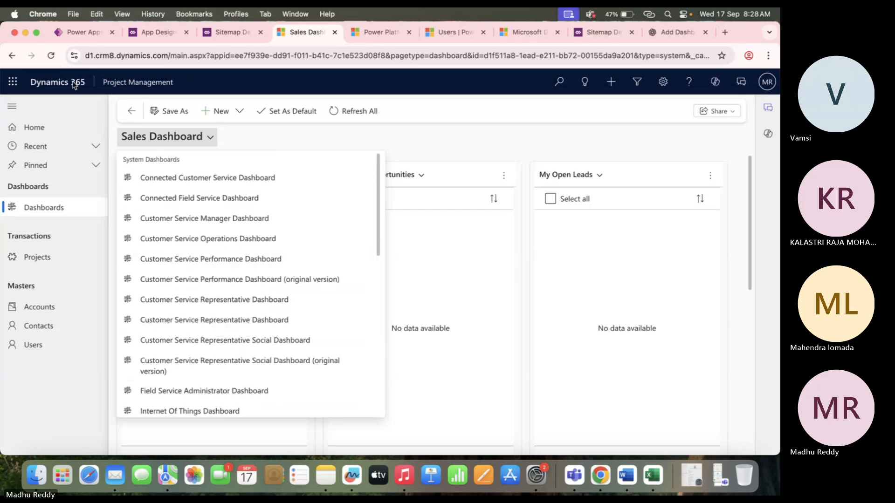
Reload the running app with an emptied cache once more, recheck its list of dashboards and close the app's page
right_click(53, 58)
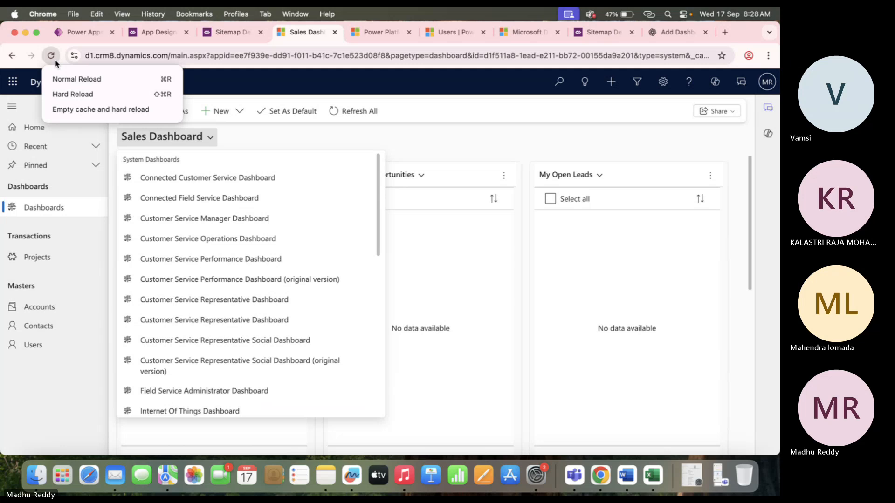
left_click(100, 109)
left_click(158, 32)
scroll(636, 328, "down", 2)
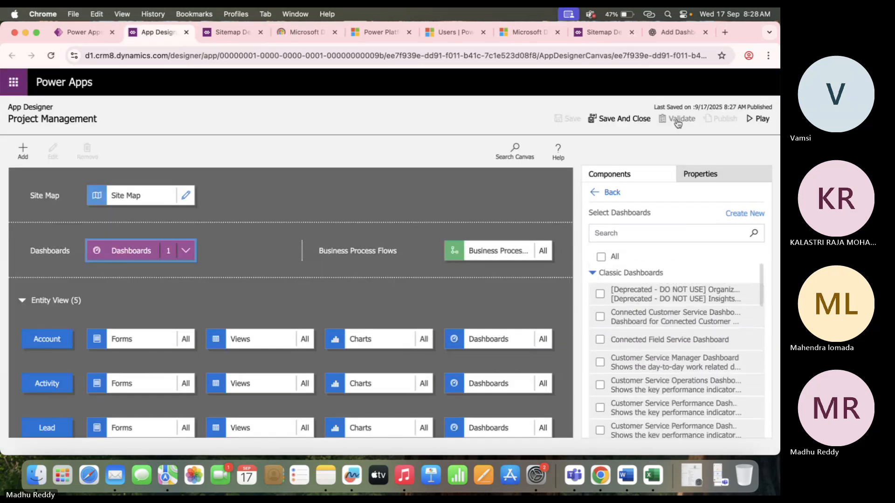
left_click(303, 32)
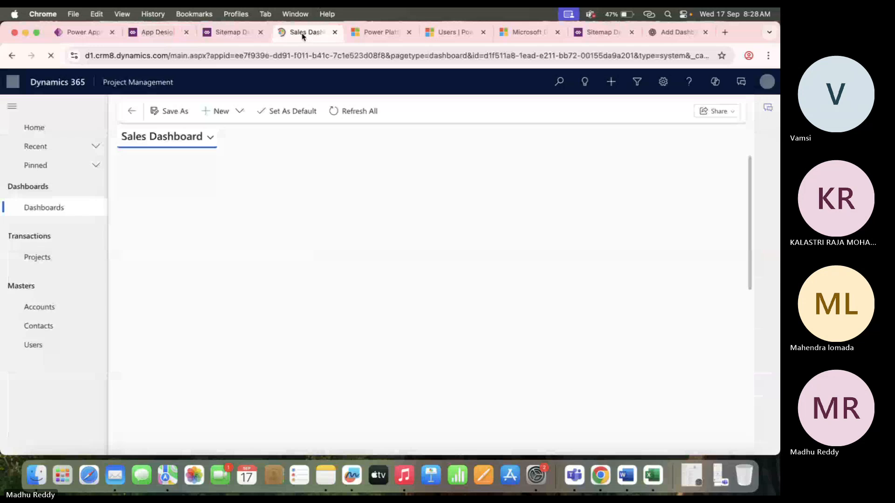
left_click(210, 137)
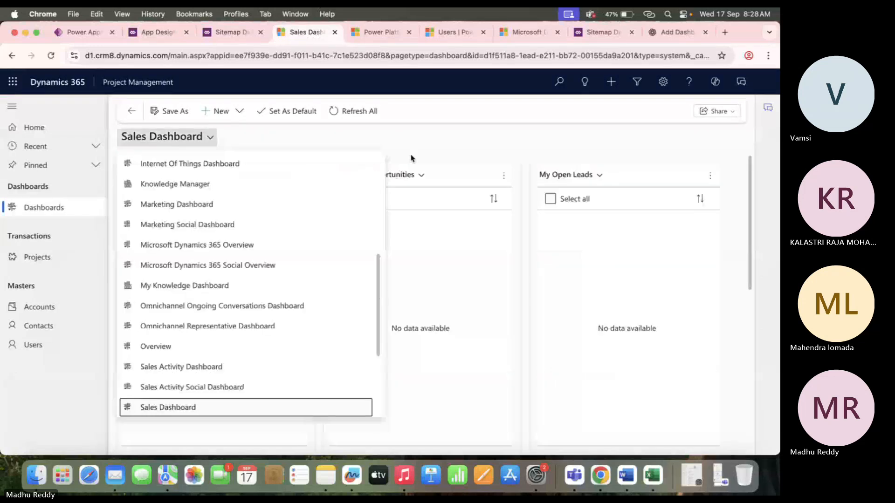
left_click(404, 152)
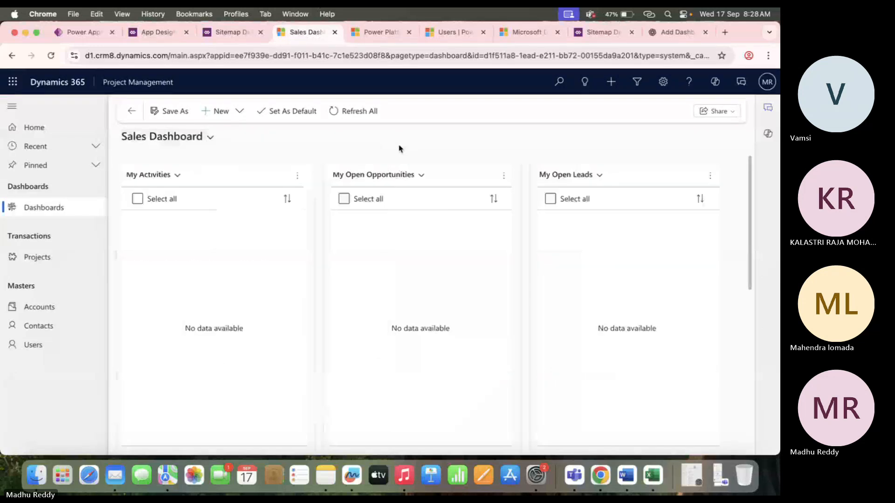
left_click(334, 32)
Validate the Project Management app in the app designer and dismiss the validation message
left_click(231, 33)
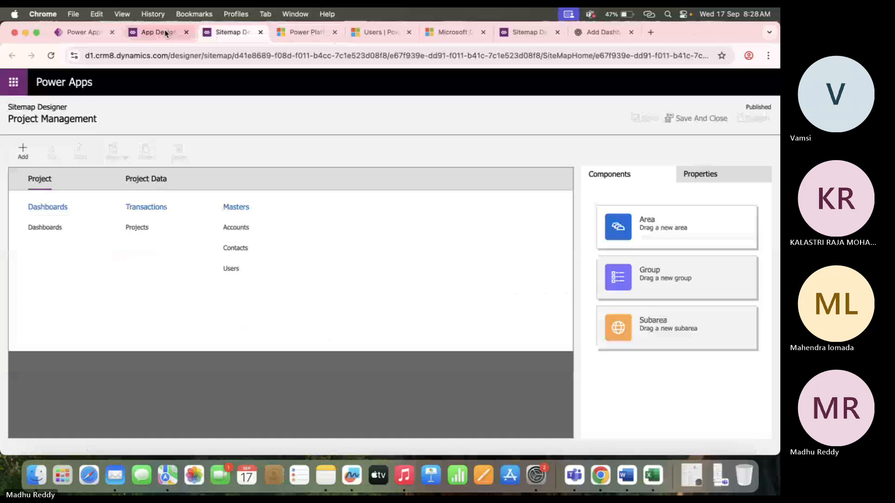
left_click(165, 33)
left_click(675, 122)
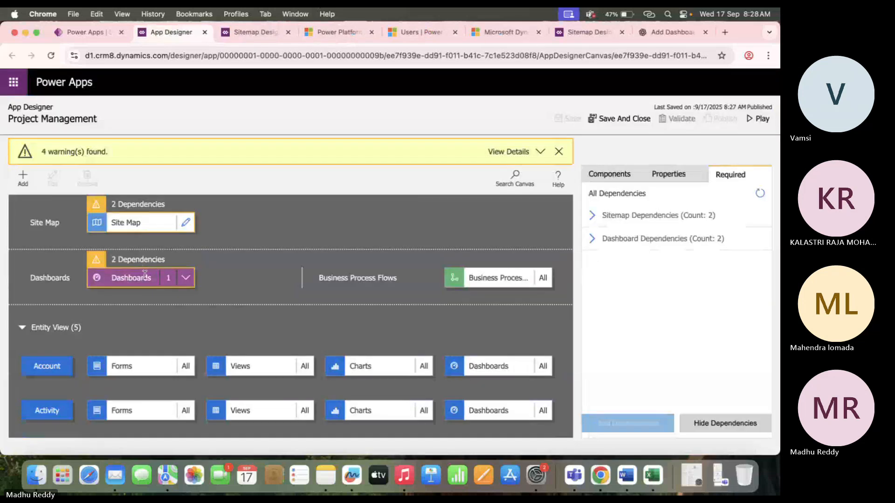
left_click(558, 151)
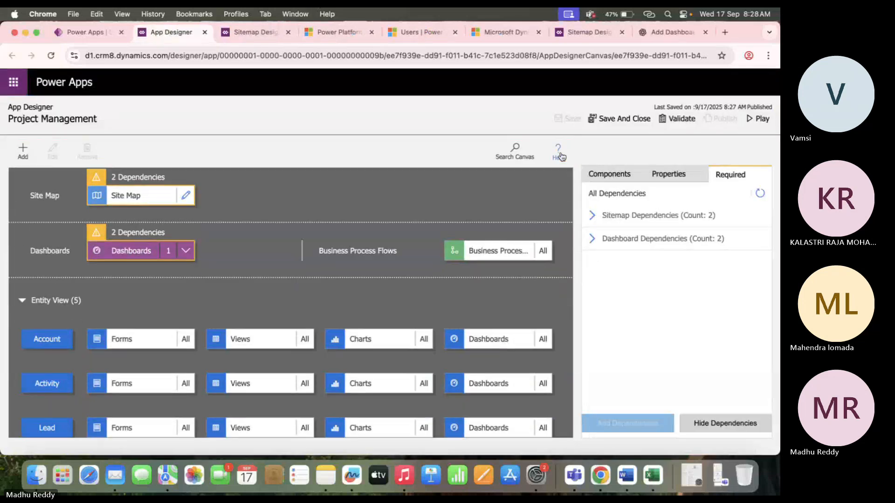
Play the app from the designer, search its dashboard list for Project Dashboard and close the played app
left_click(761, 120)
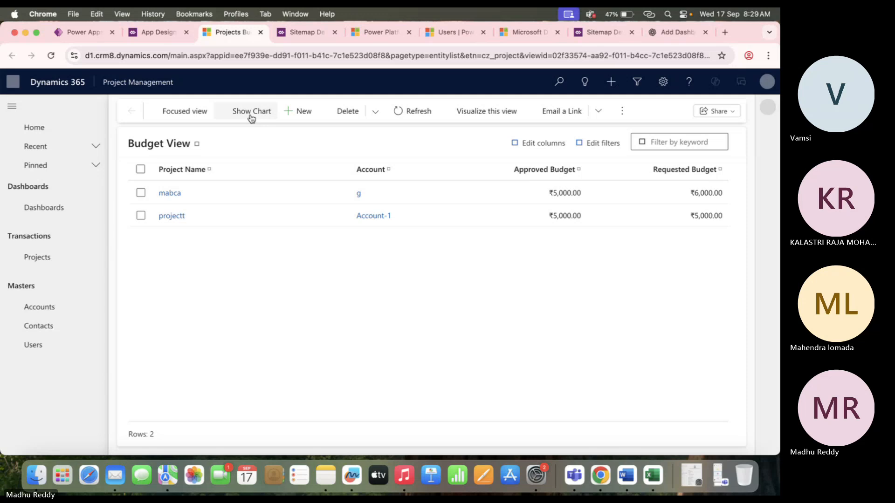
left_click(43, 208)
scroll(209, 294, "up", 5)
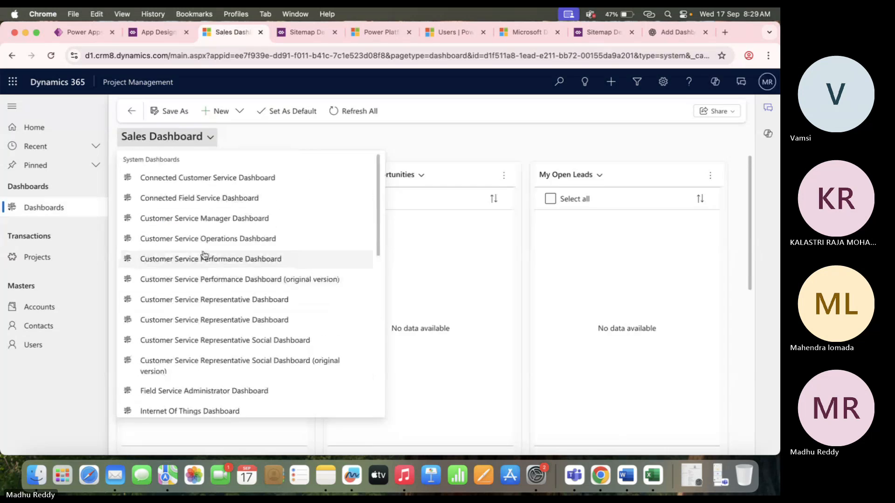
scroll(204, 255, "down", 10)
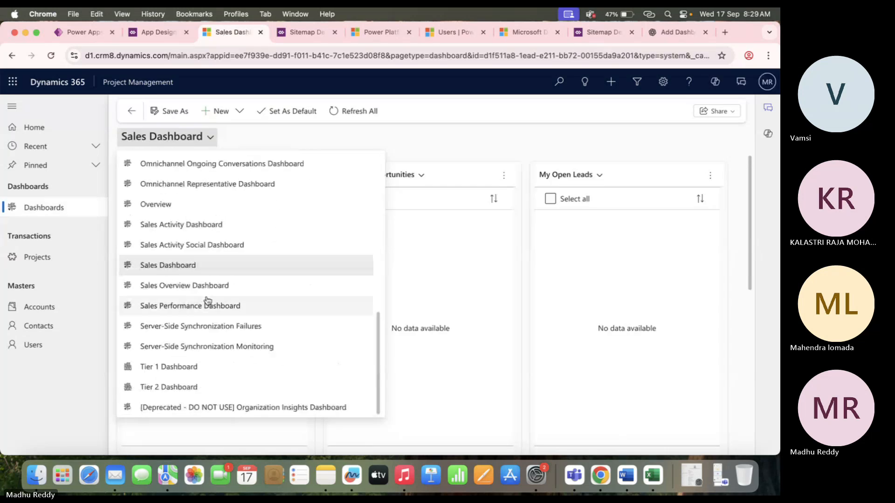
scroll(208, 299, "up", 10)
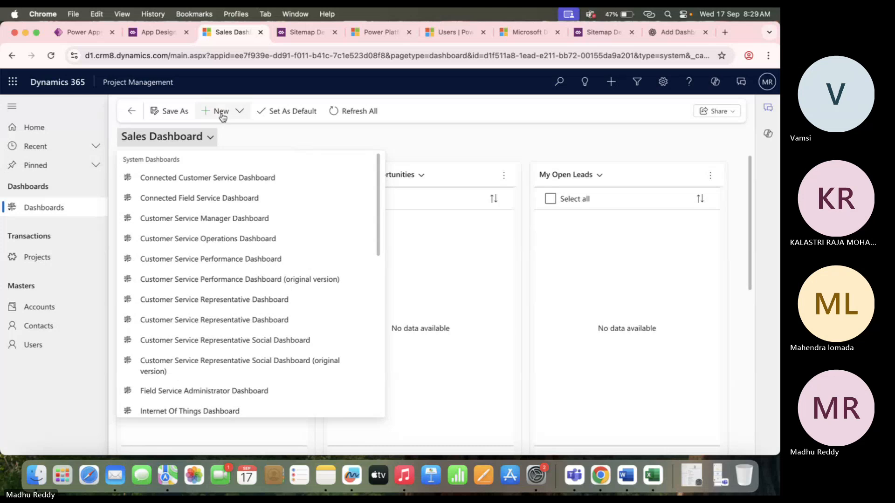
left_click(261, 32)
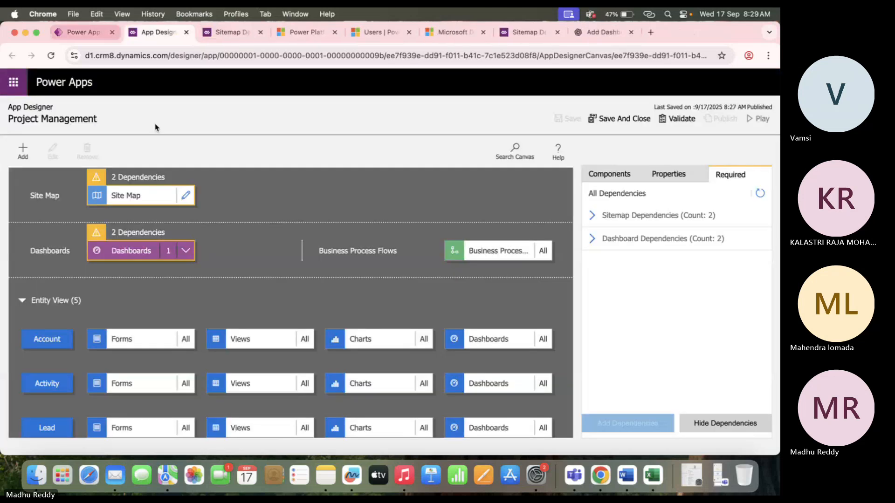
Add the Overview dashboard to the app's dashboard components, keeping Project Dashboard selected as well
left_click(142, 252)
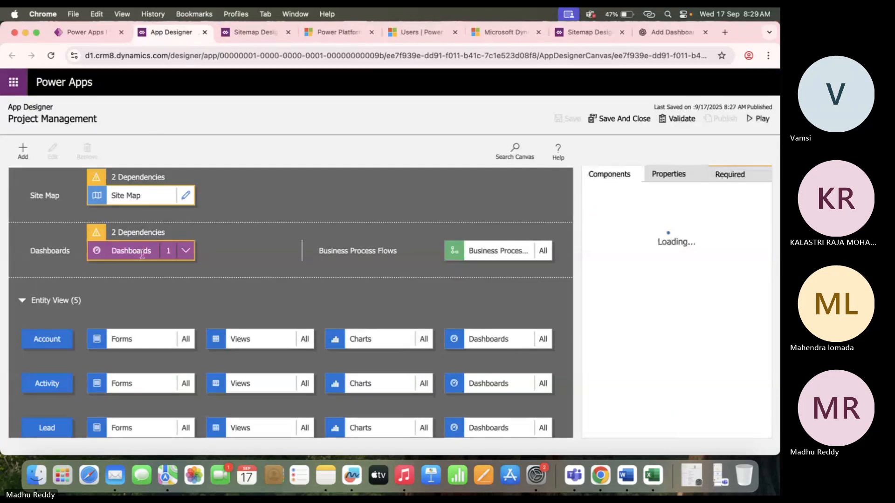
scroll(626, 348, "down", 1)
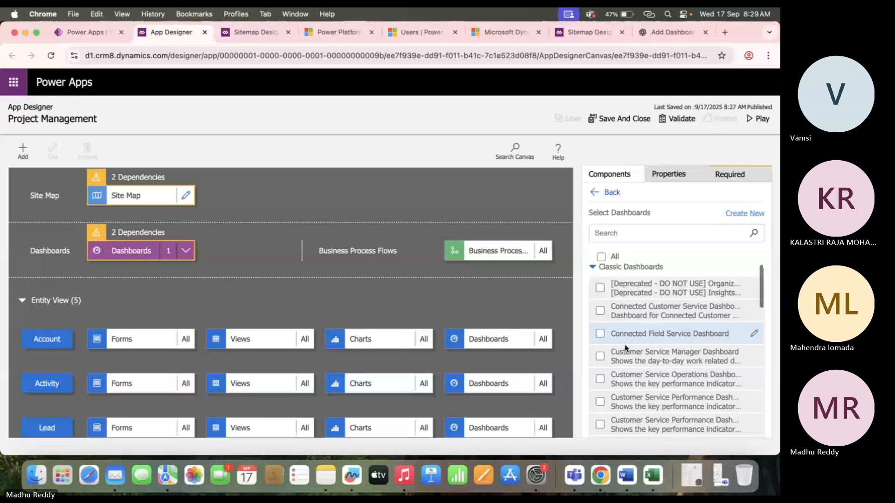
scroll(625, 349, "down", 5)
left_click(600, 366)
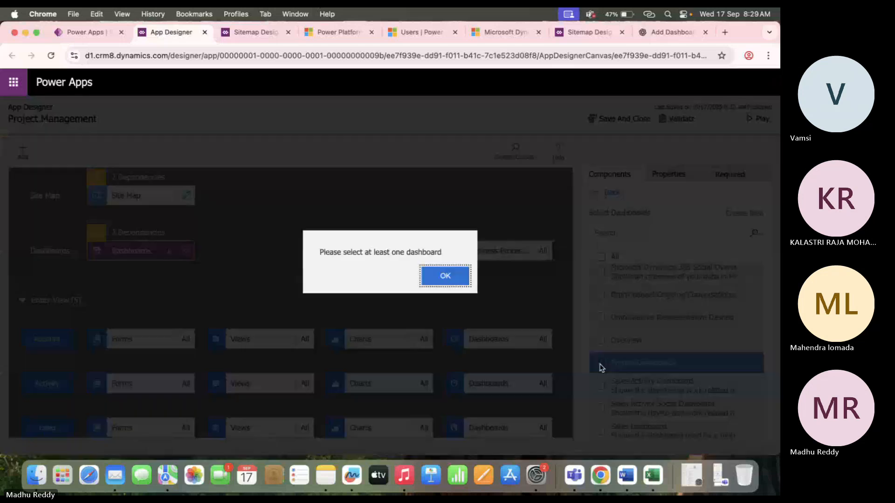
left_click(445, 277)
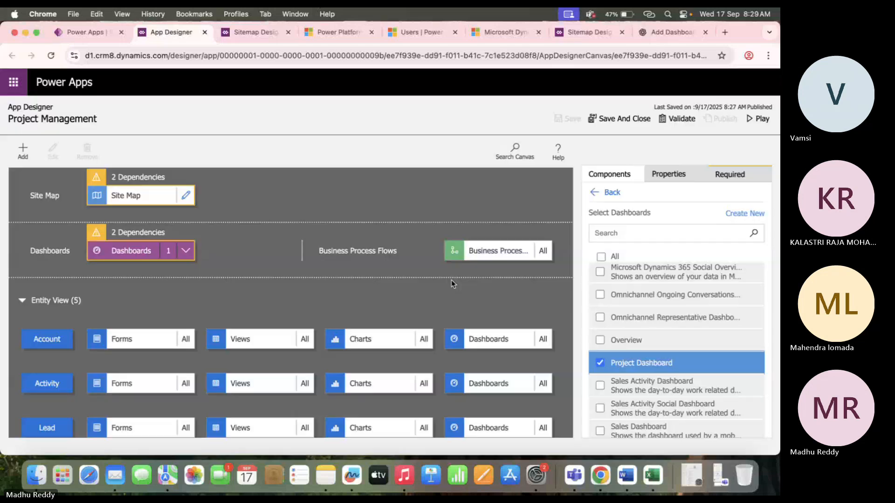
left_click(600, 340)
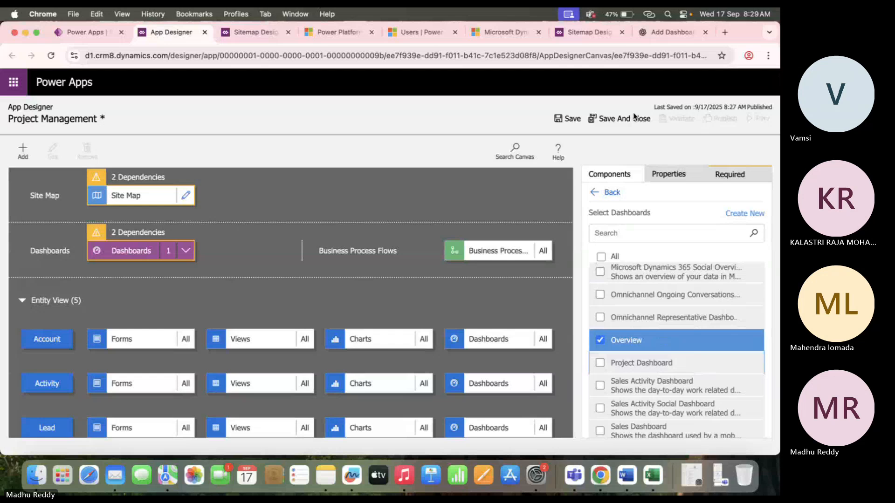
left_click(600, 362)
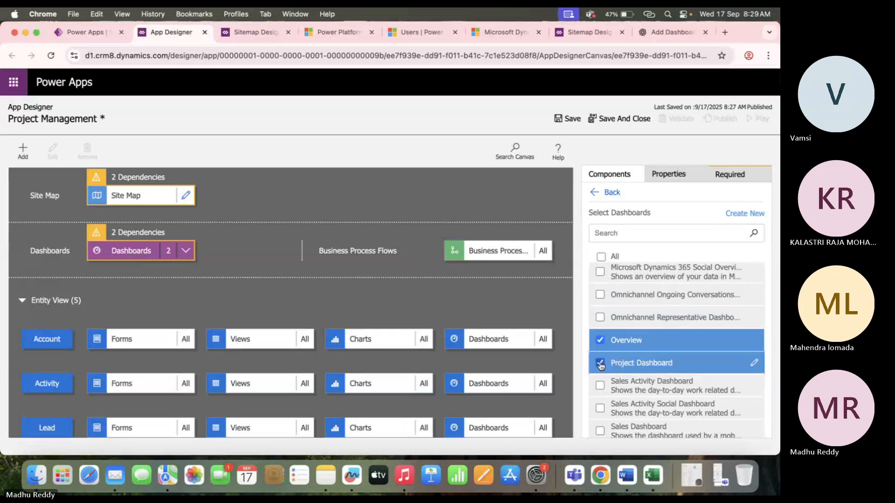
Save, validate and publish the Project Management app
left_click(573, 119)
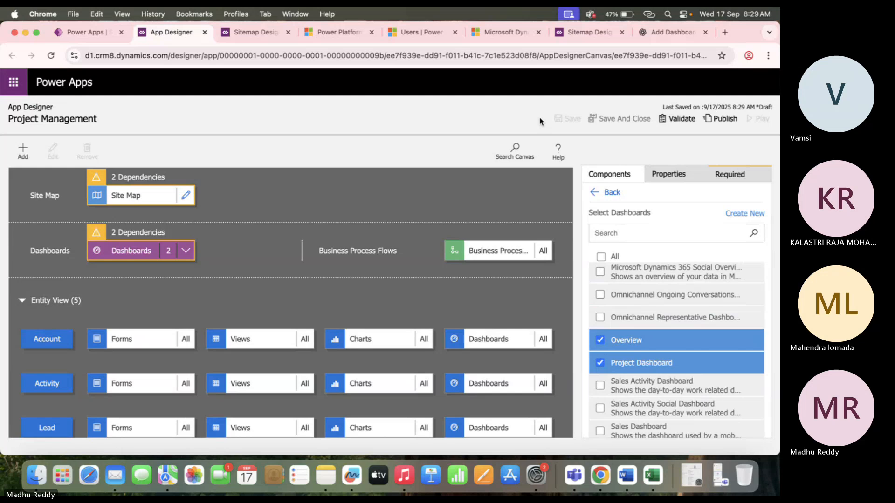
left_click(678, 120)
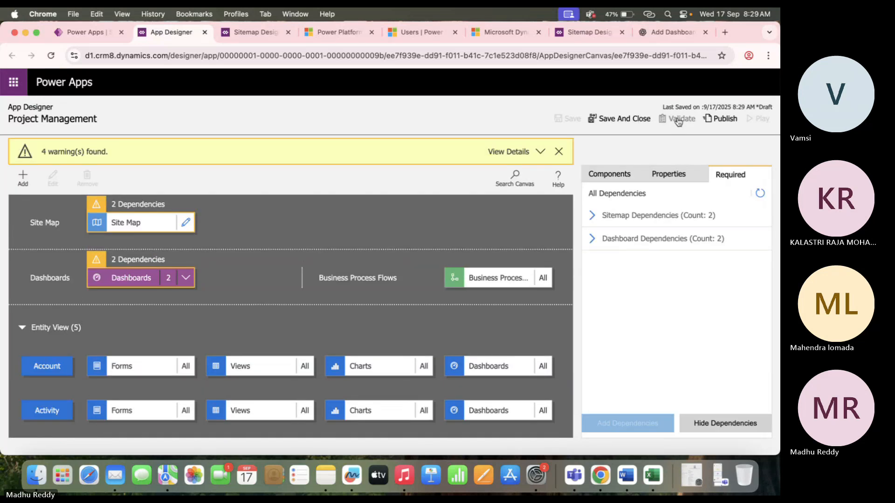
left_click(722, 119)
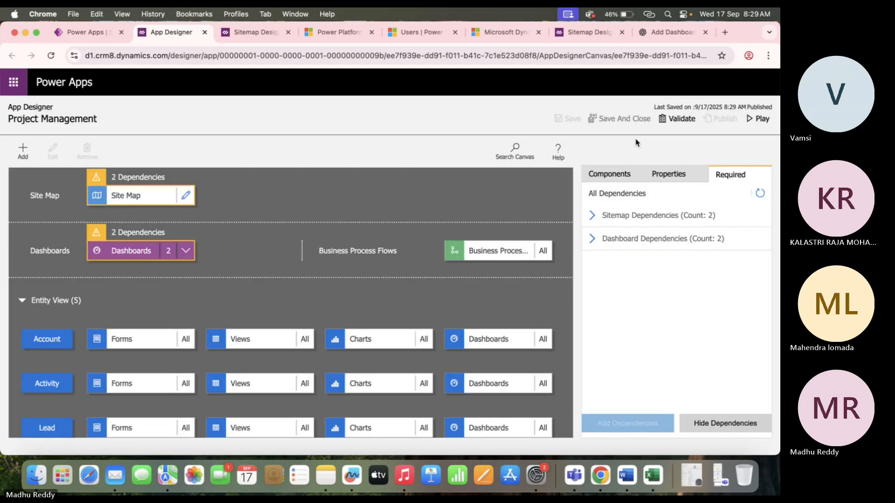
Play the published app and check its list of dashboards
left_click(761, 124)
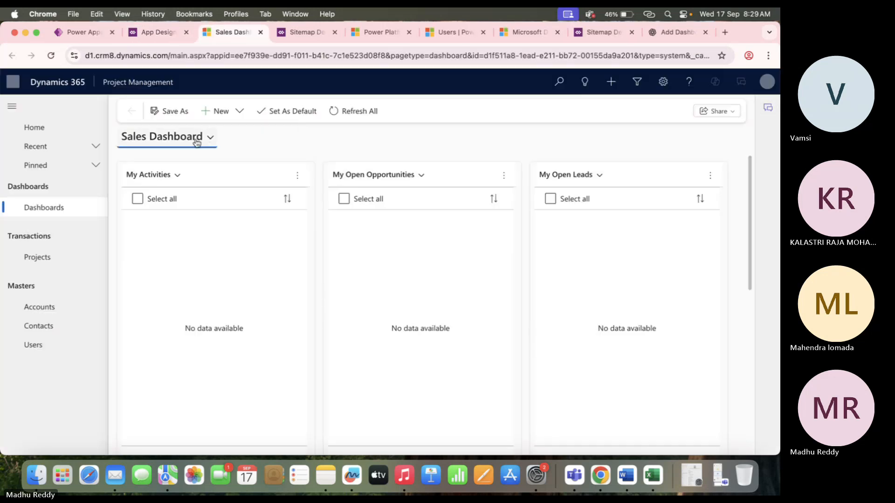
left_click(197, 143)
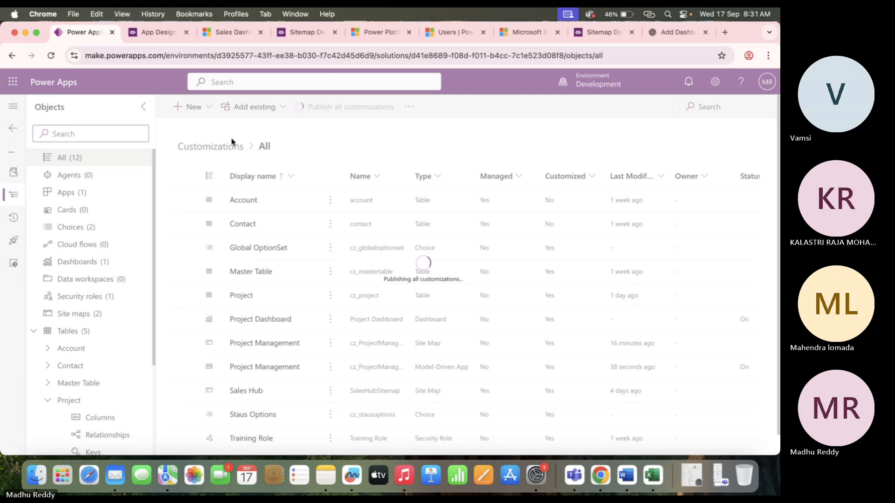
Reload the Power Apps maker page and examine the solution history for the start and end times of the publish operations
left_click(11, 56)
left_click(51, 55)
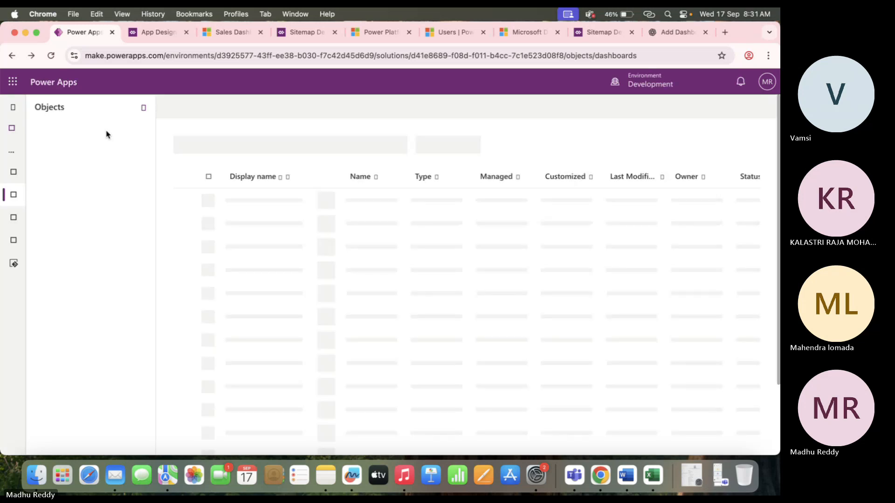
left_click(11, 128)
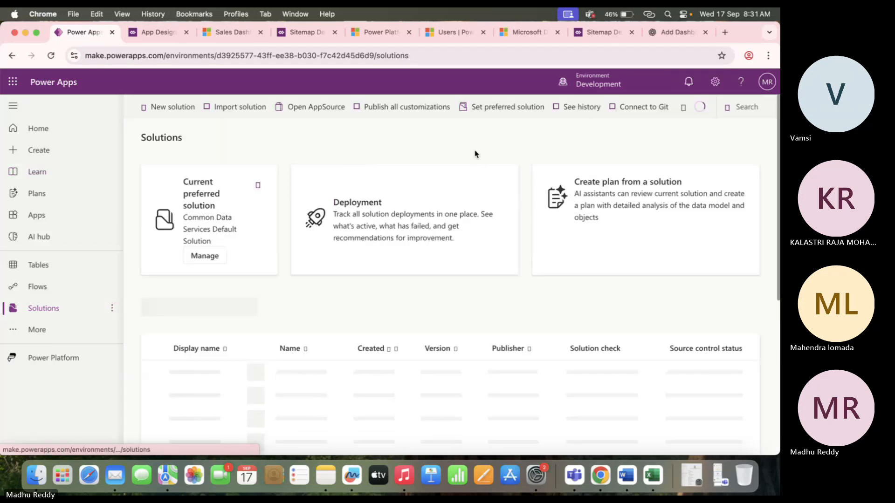
left_click(578, 107)
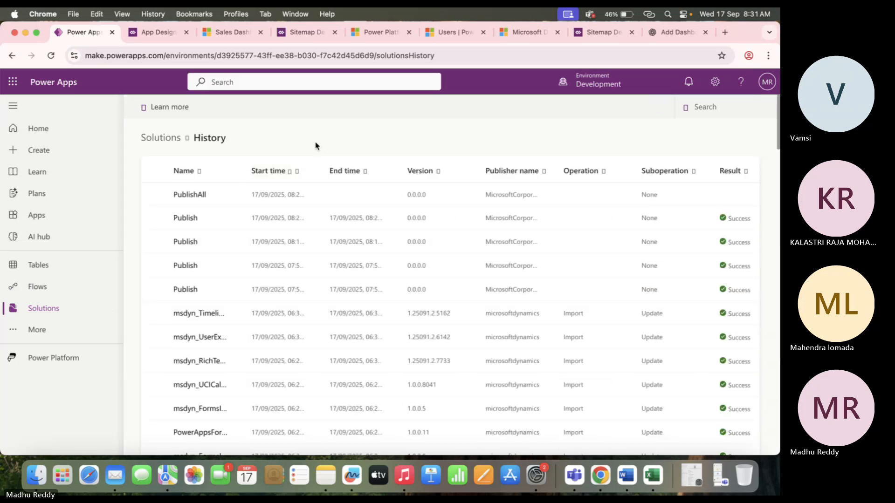
left_click_drag(322, 175, 356, 174)
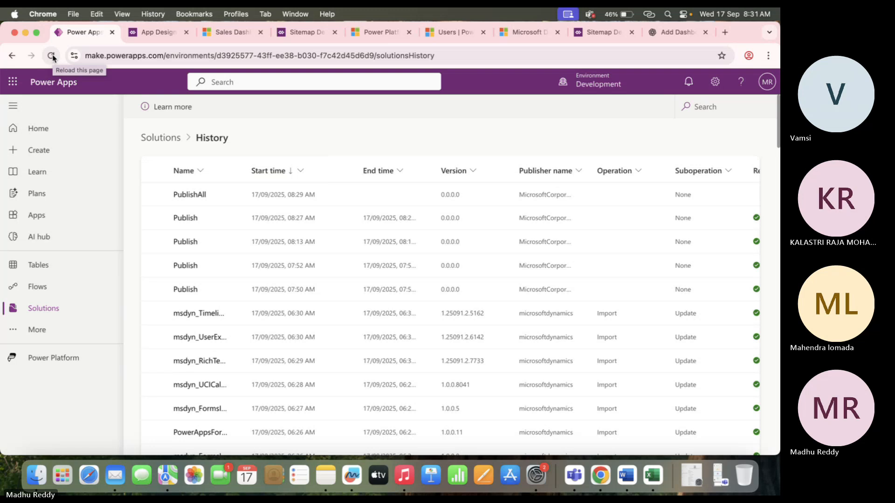
left_click(61, 310)
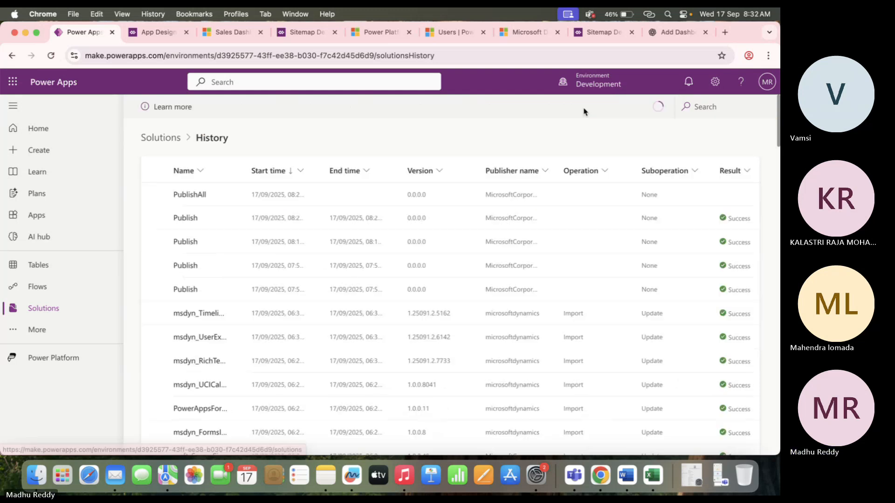
Reload the running Project Management app with an emptied cache and switch from Overview to Project Dashboard
left_click(231, 32)
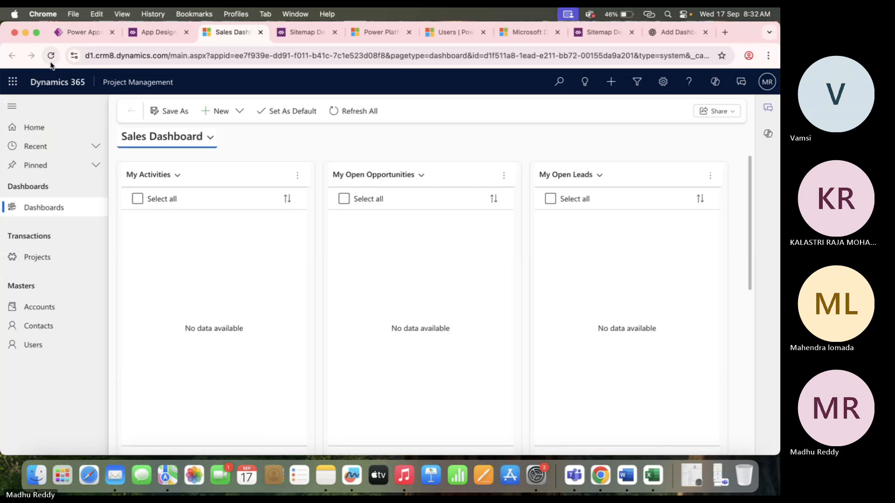
left_click(768, 56)
mouse_move(686, 371)
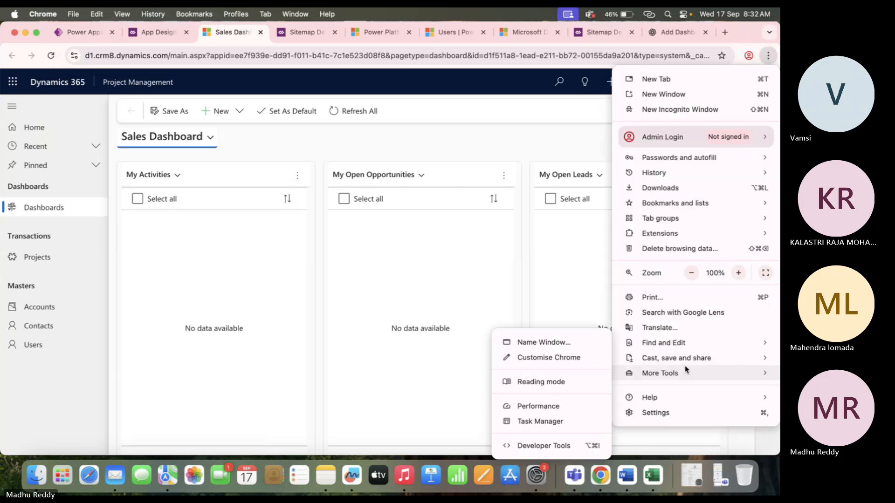
left_click(536, 446)
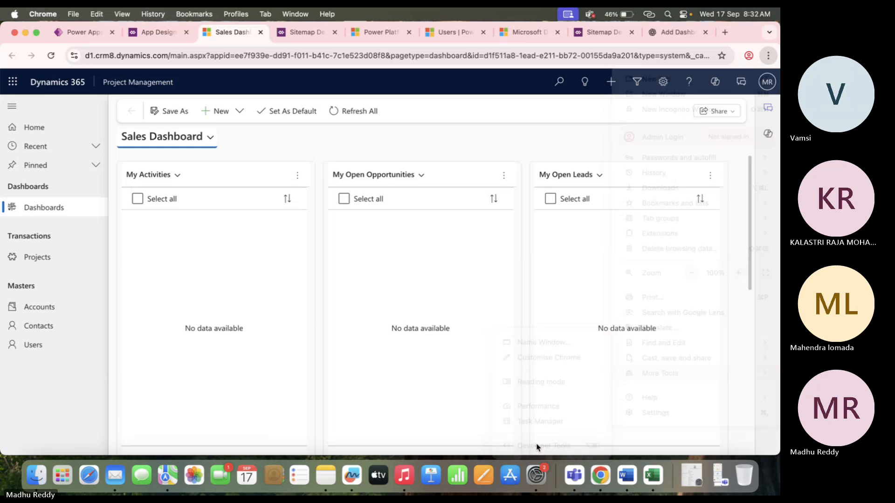
right_click(51, 56)
left_click(133, 109)
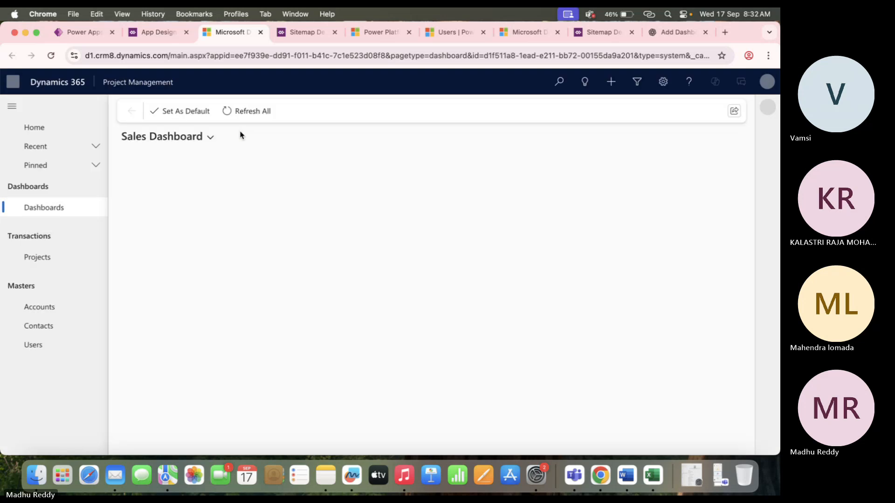
left_click(148, 137)
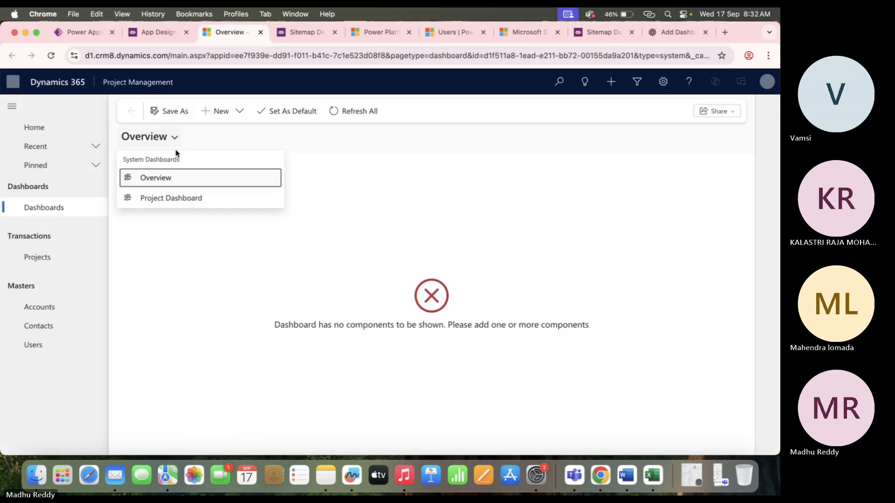
left_click(172, 199)
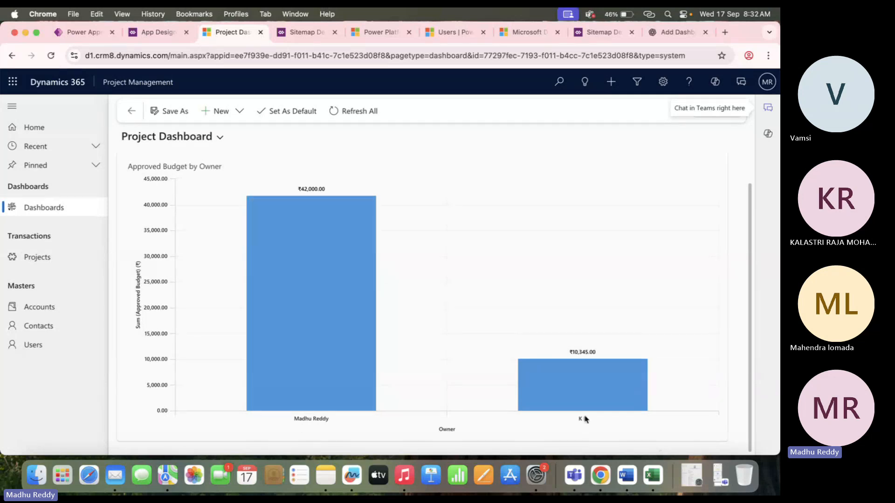
Drill down the tallest column of the Approved Budget by Owner chart by Owner as a bar chart, and return to the full chart
mouse_move(592, 356)
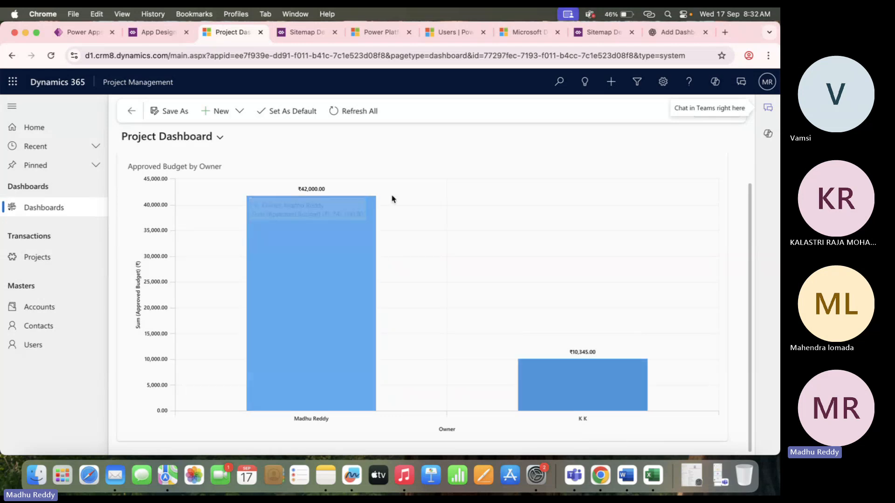
left_click(328, 257)
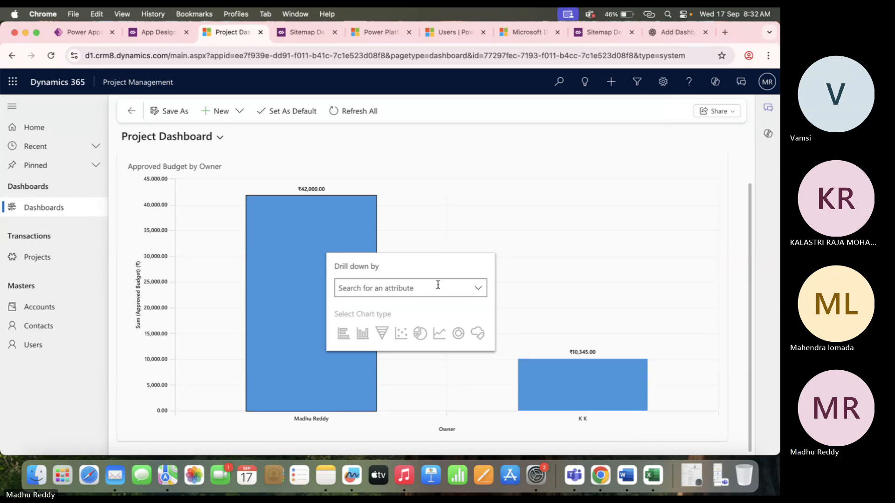
type("owner")
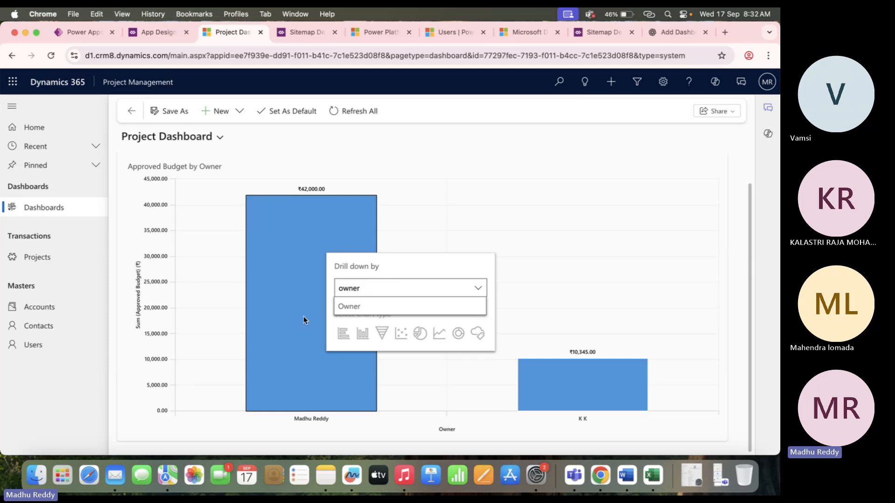
left_click(360, 307)
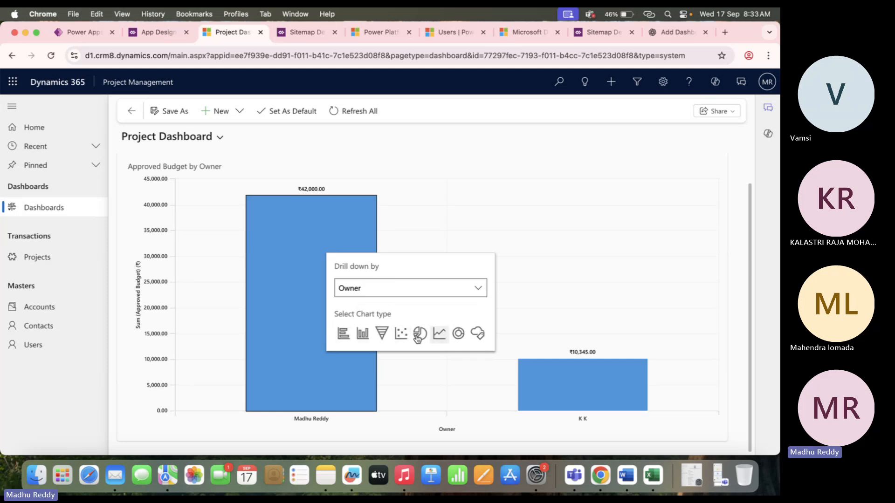
left_click(363, 335)
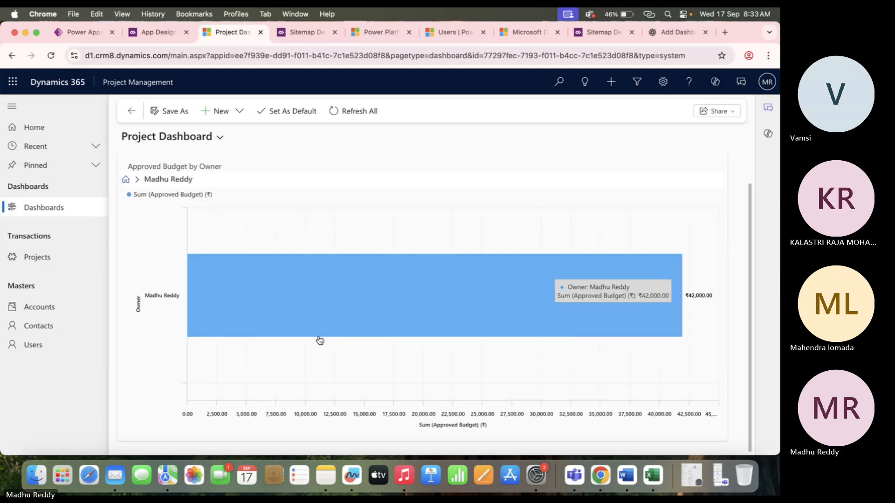
left_click(396, 288)
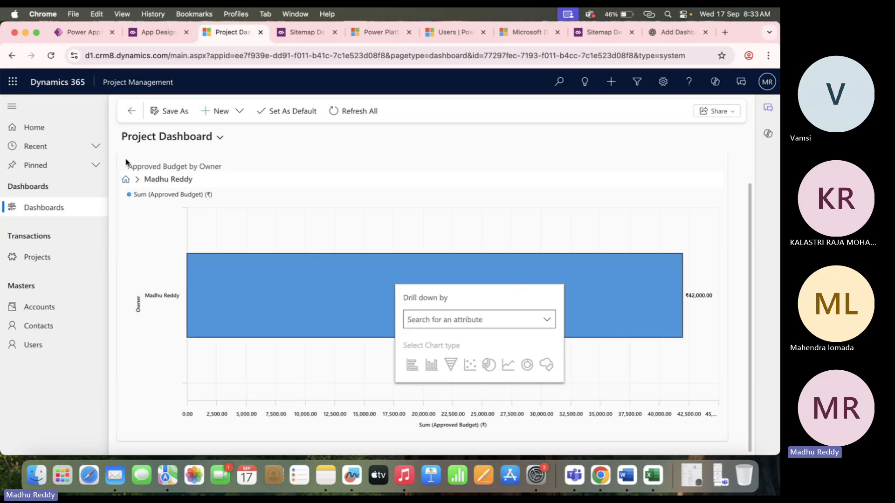
left_click(128, 180)
Reopen the app's Dashboards page and display Project Dashboard to view the approved budget chart
left_click(62, 210)
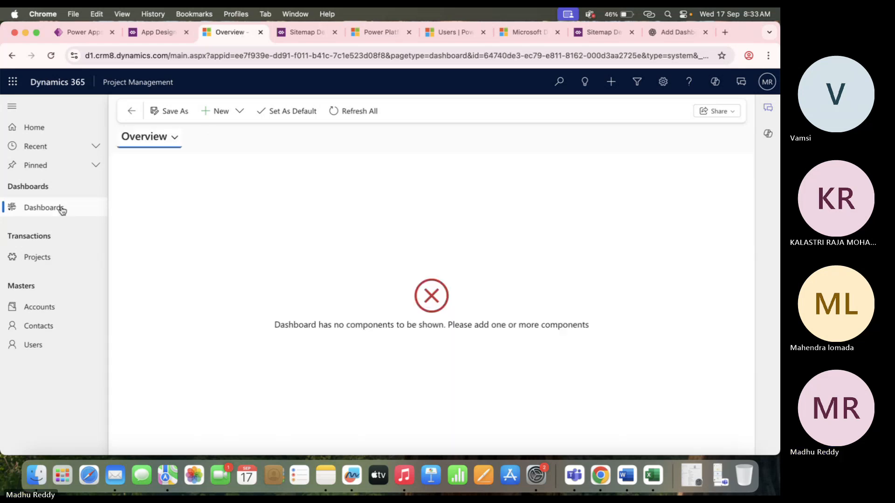
left_click(175, 137)
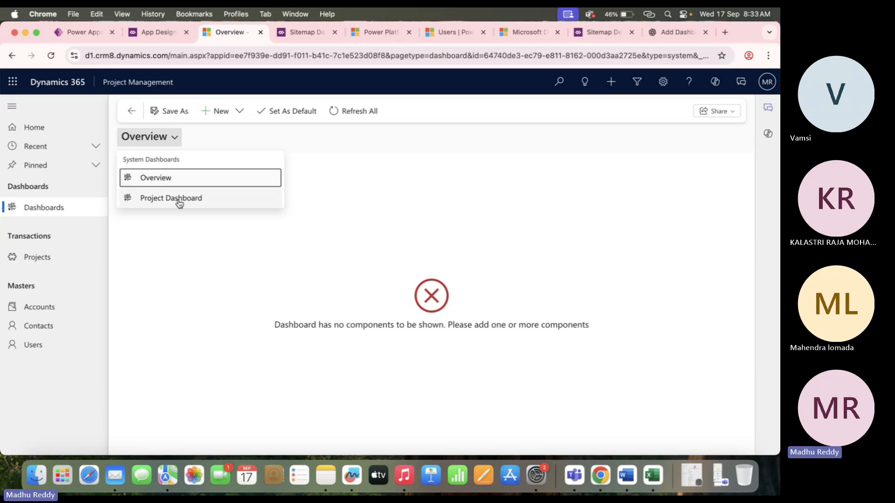
left_click(180, 200)
scroll(402, 295, "down", 1)
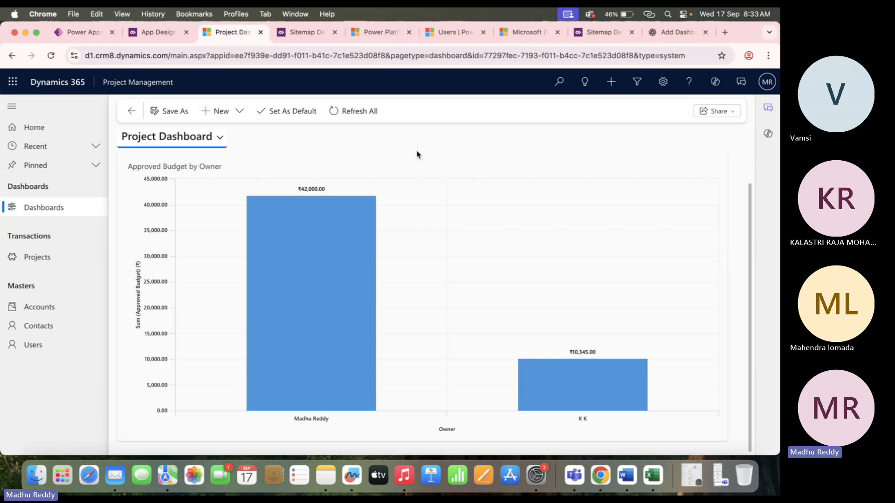
Return to Power Apps and open the views of the Project table in the Customizations solution
left_click(90, 43)
left_click(46, 307)
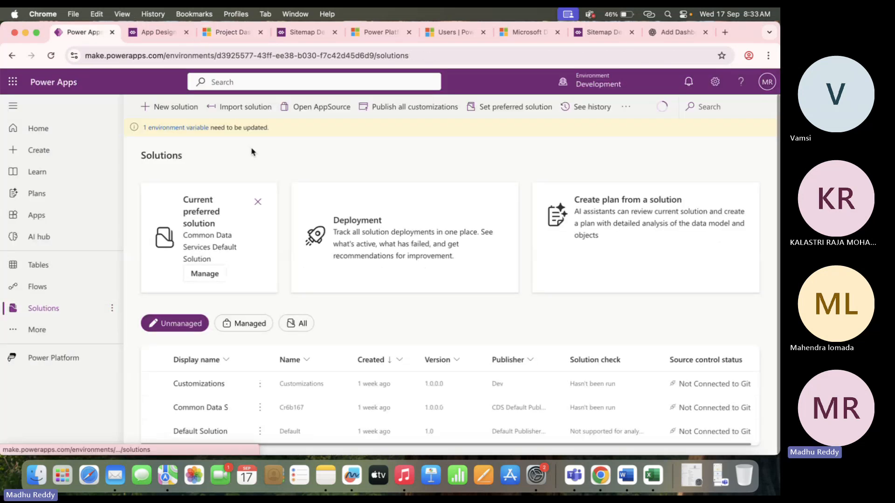
left_click(206, 389)
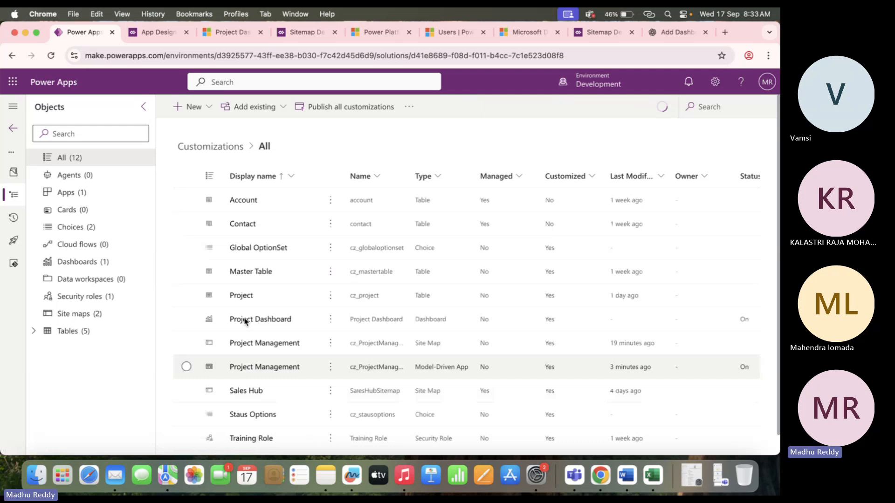
left_click(243, 272)
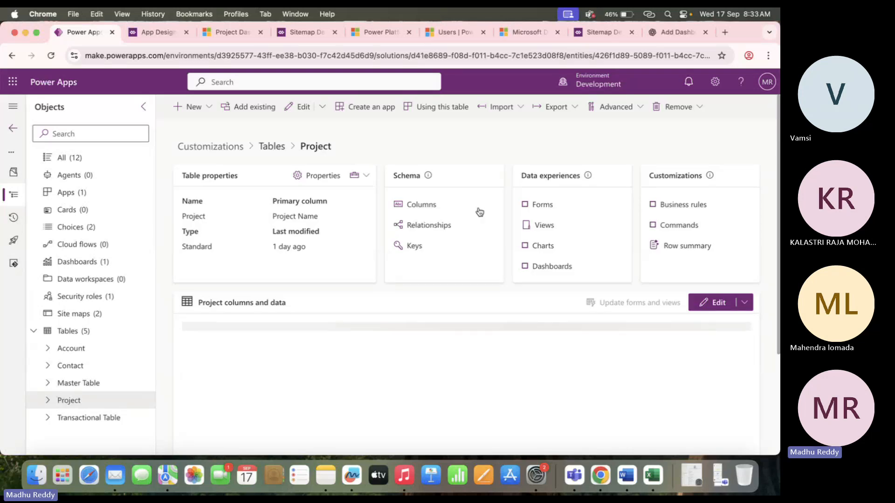
left_click(543, 225)
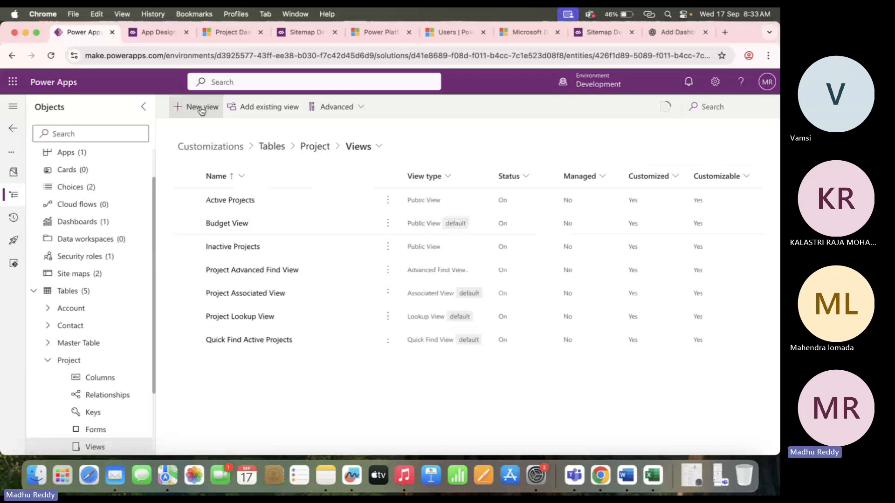
Create a new view named Current Year for the Project table, keeping AI-generated column suggestions enabled
left_click(201, 107)
type("Current Year")
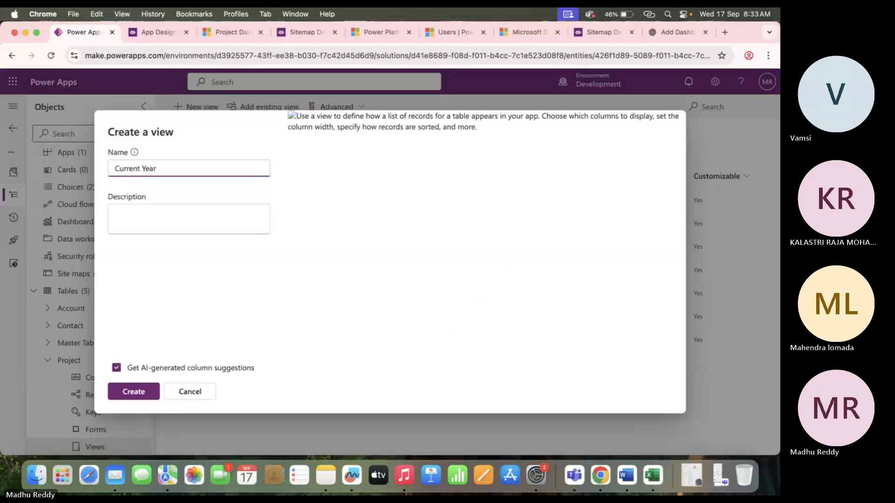
left_click(326, 213)
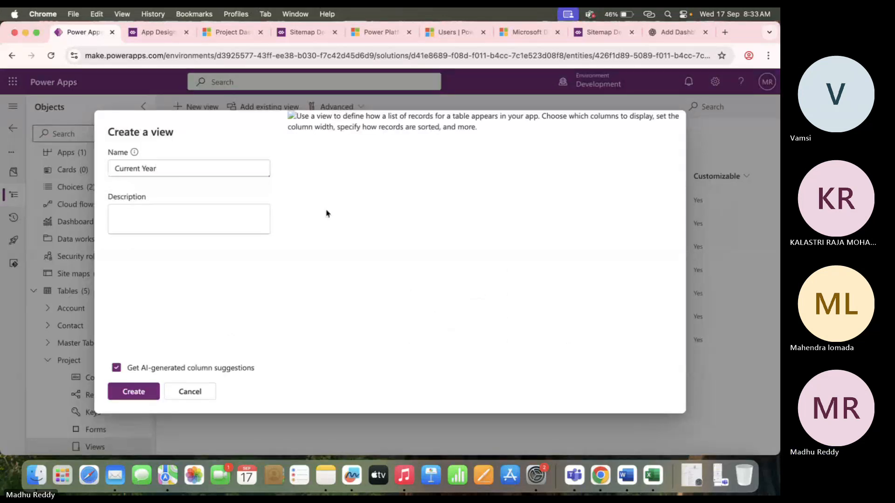
left_click(135, 396)
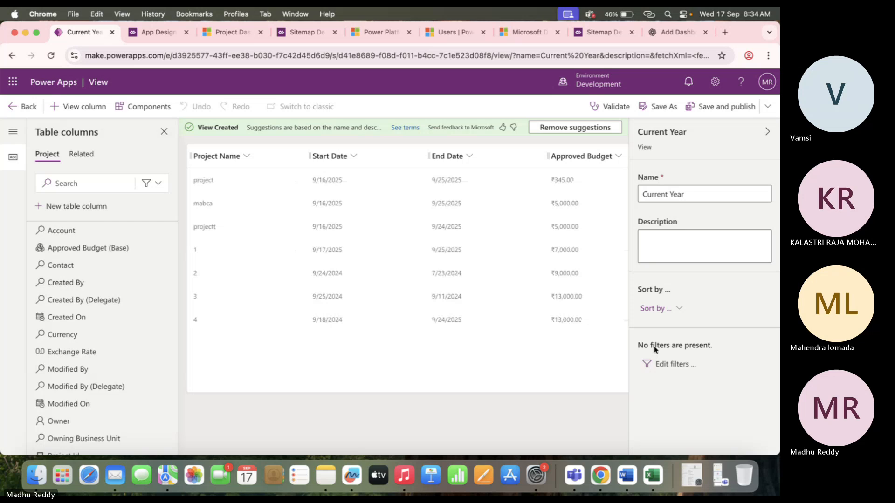
Filter the Current Year view to rows whose Start Date is This year, and save and publish the view
left_click(667, 364)
left_click(318, 137)
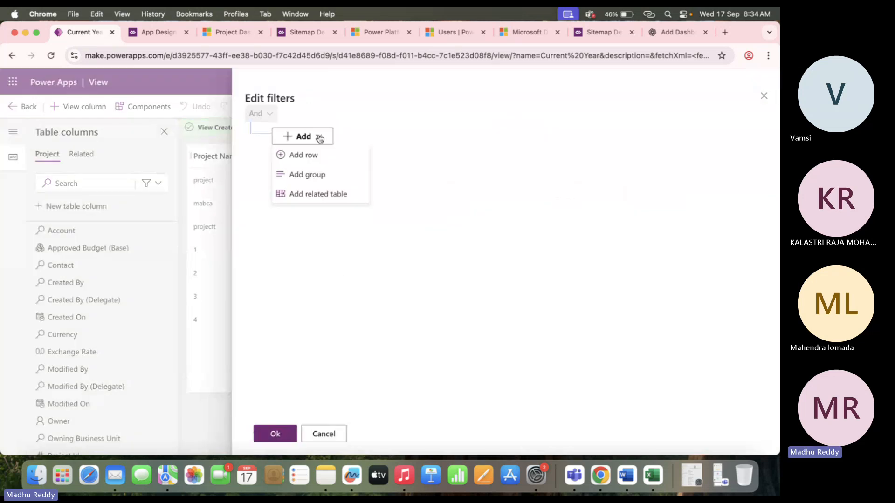
left_click(335, 154)
left_click(338, 146)
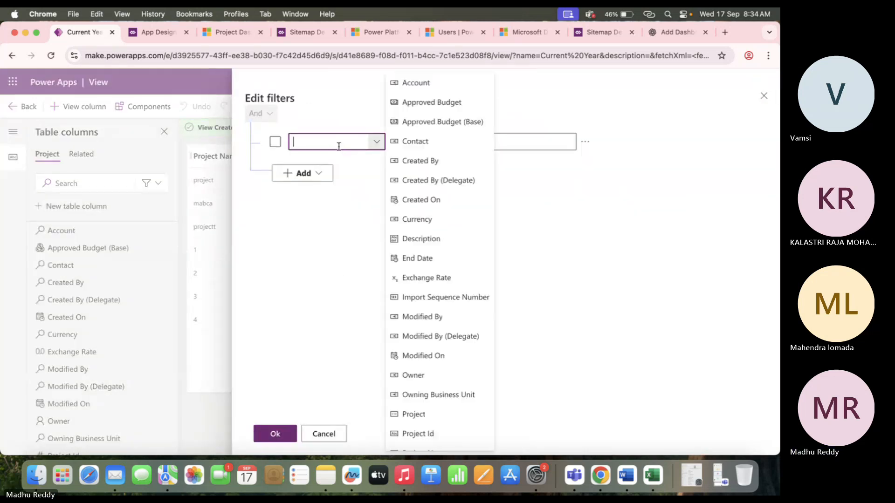
type("Start Date")
key("Return")
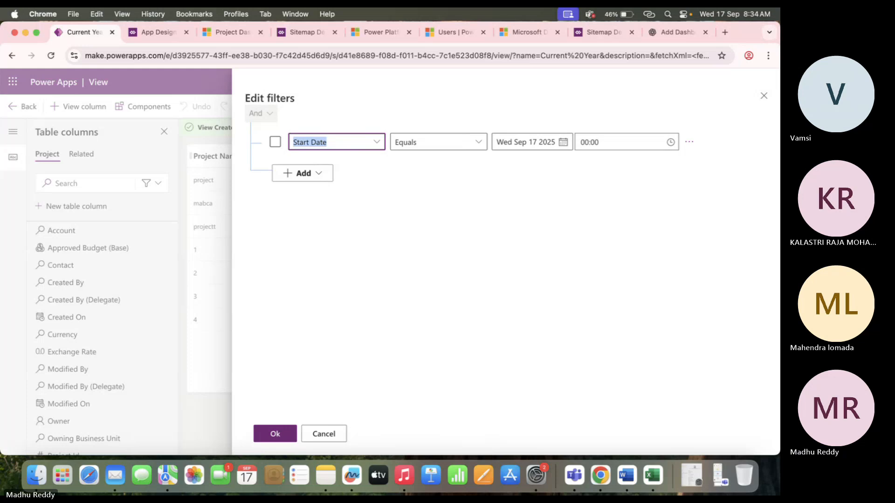
left_click(479, 143)
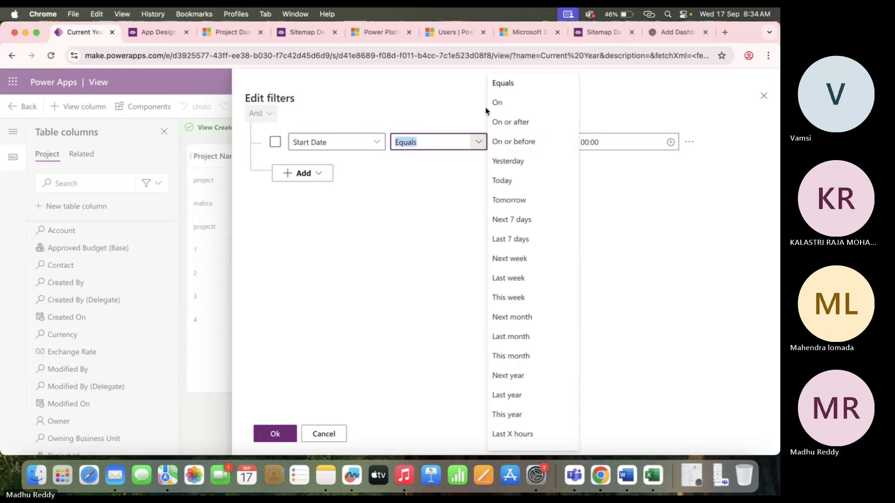
scroll(516, 338, "down", 3)
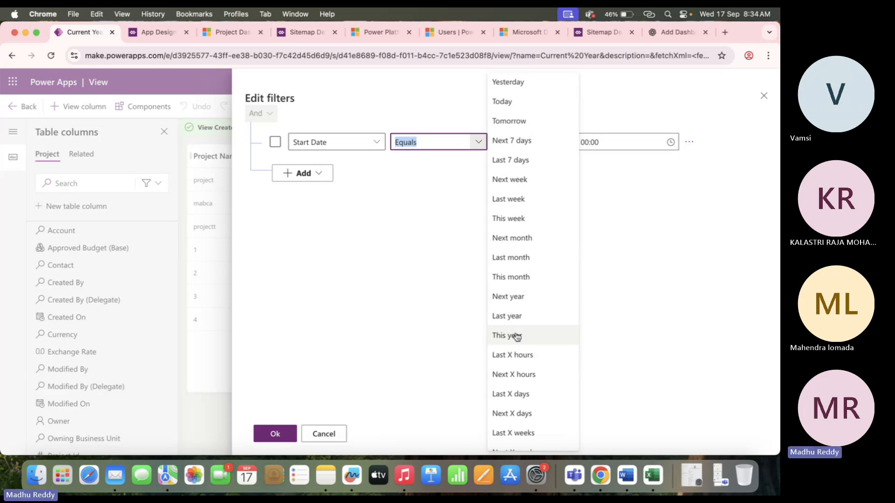
left_click(516, 337)
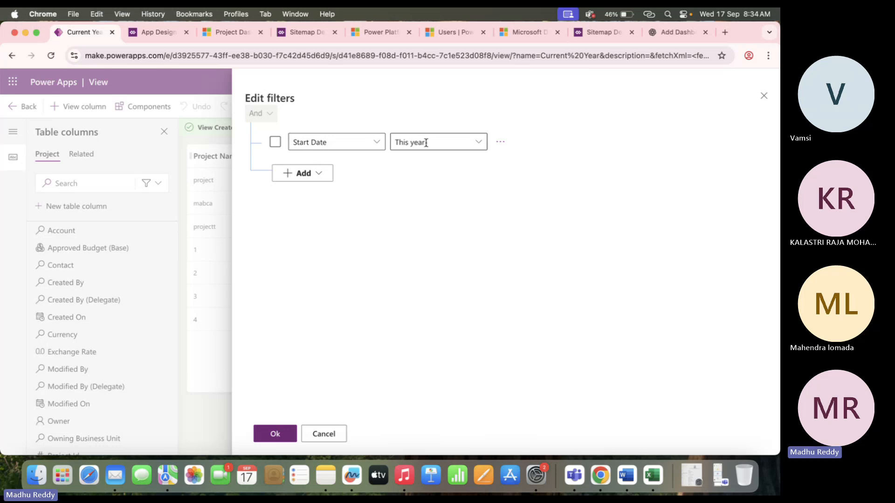
left_click(273, 437)
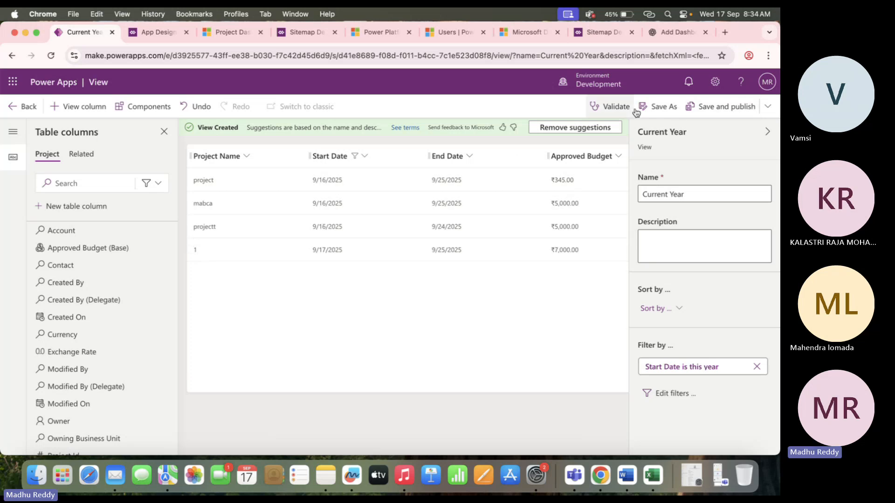
left_click(713, 106)
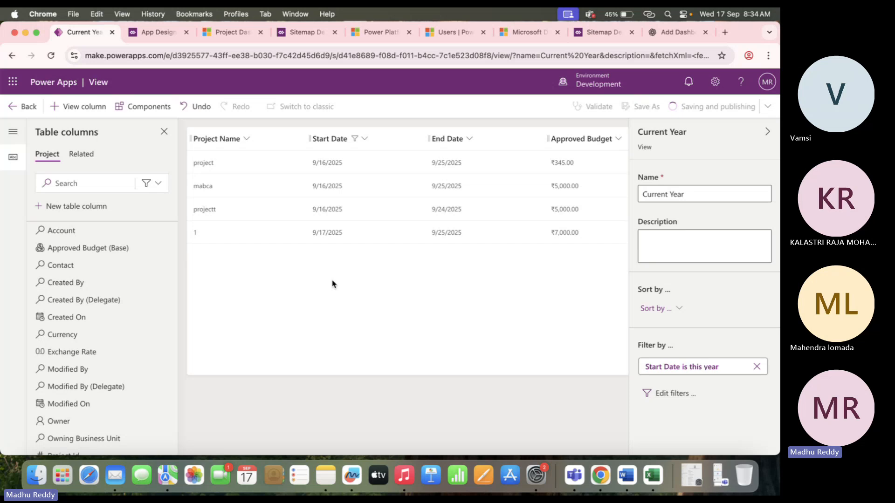
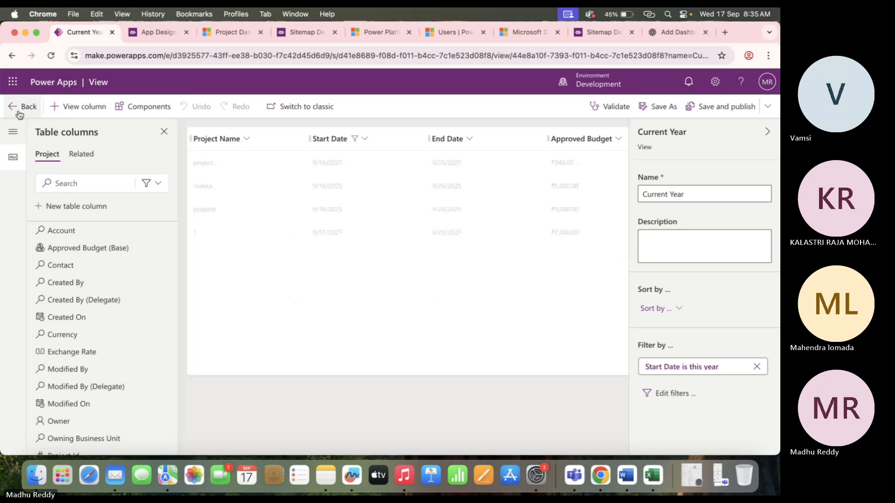
Return to the Project table's views and create another view named Previous Year
left_click(22, 107)
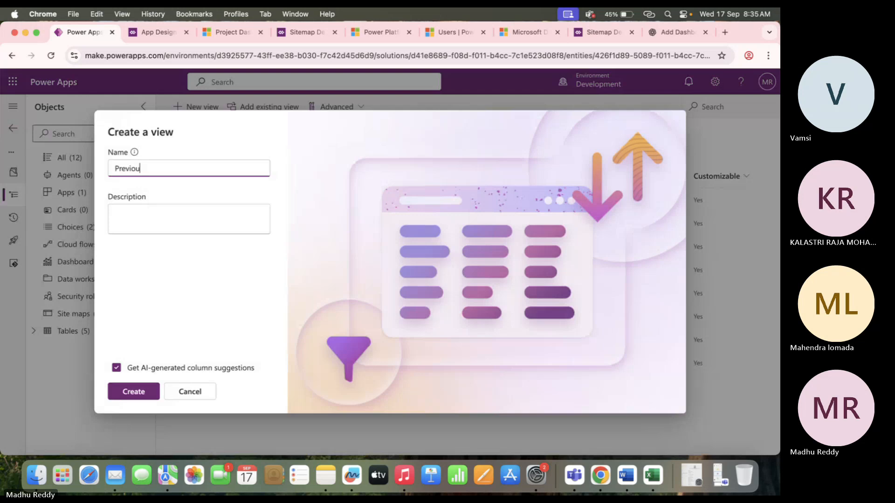
type("s Year")
left_click(123, 400)
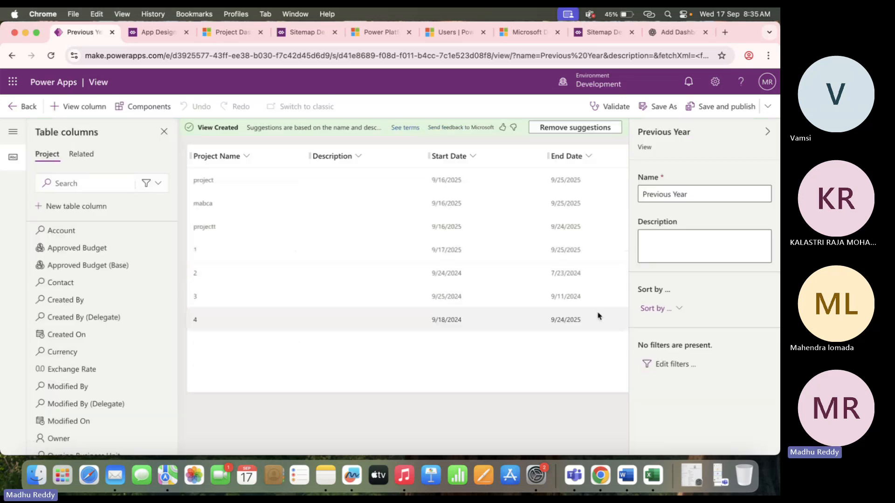
Filter the Previous Year view to rows whose Start Date is Last year, and save and publish the view
left_click(670, 364)
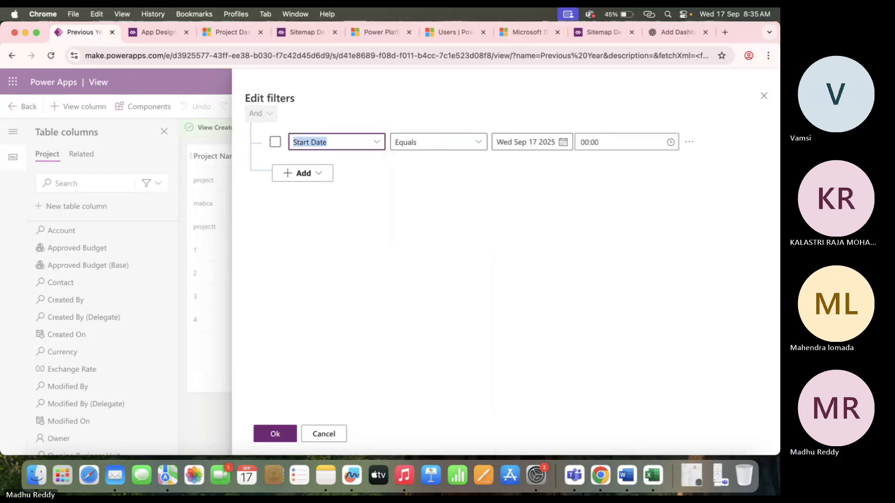
left_click(480, 142)
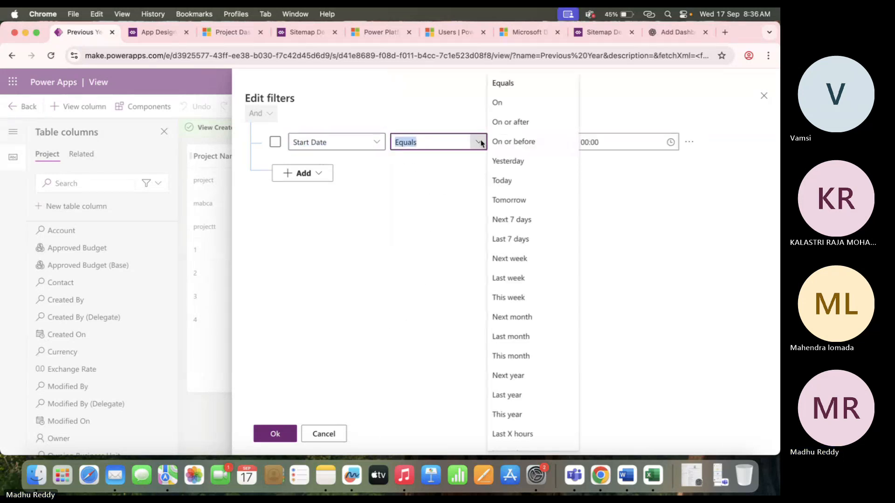
left_click(508, 396)
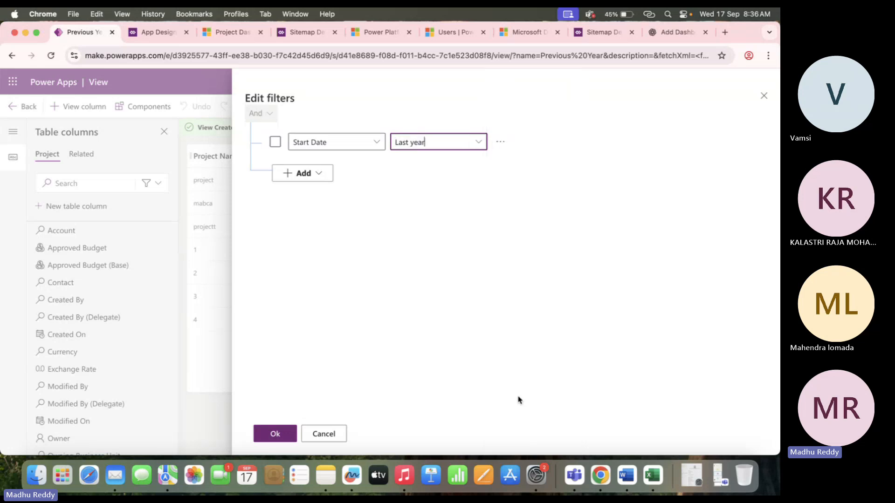
left_click(275, 431)
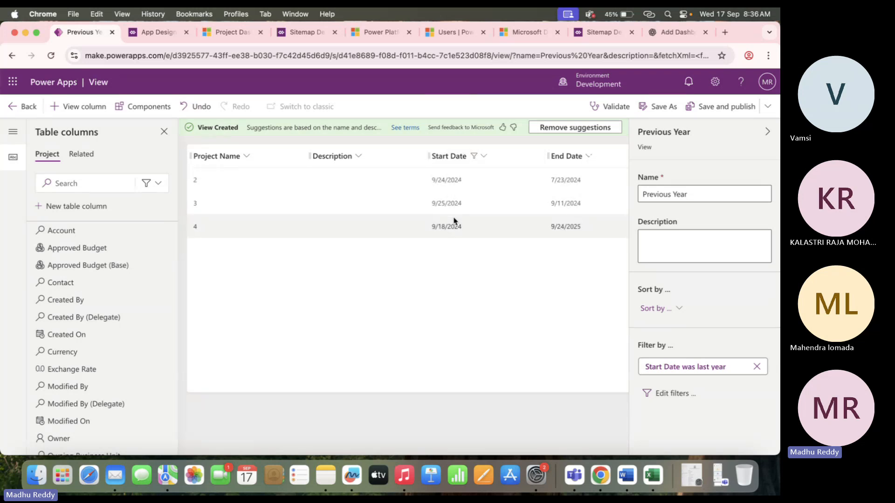
left_click(710, 108)
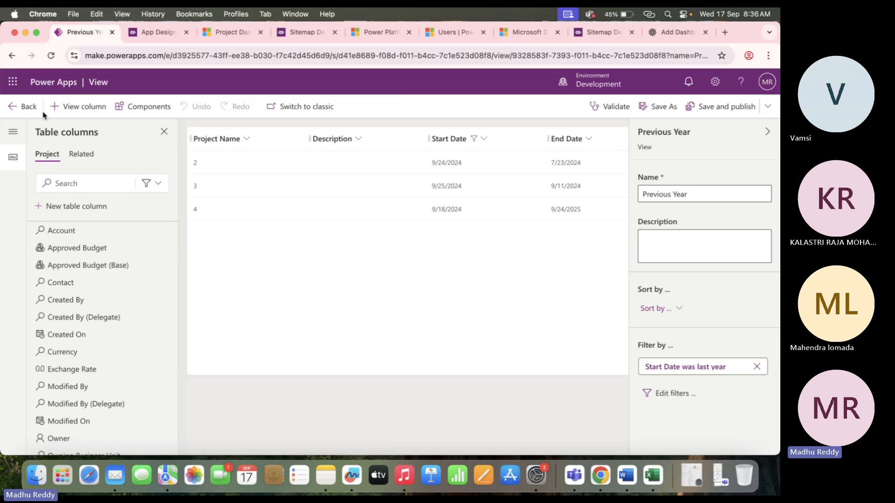
Leave the view editor, go to the Project table's charts and start a new chart
left_click(26, 108)
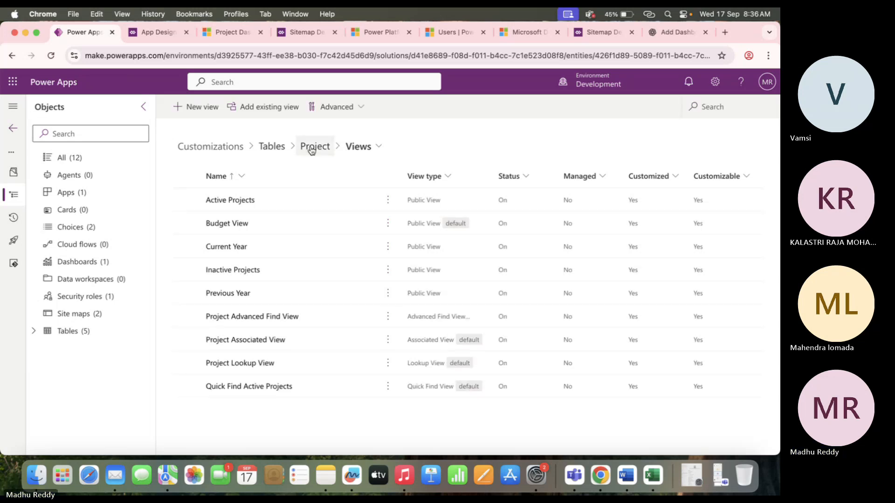
left_click(188, 201)
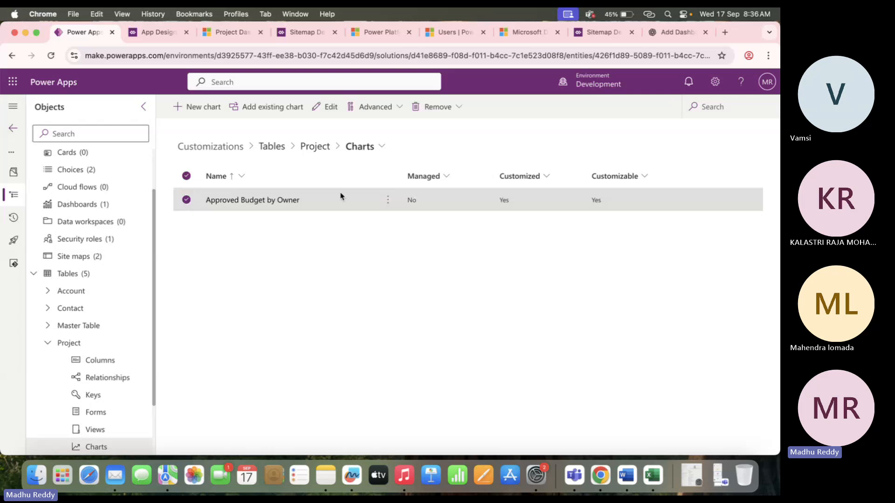
left_click(186, 200)
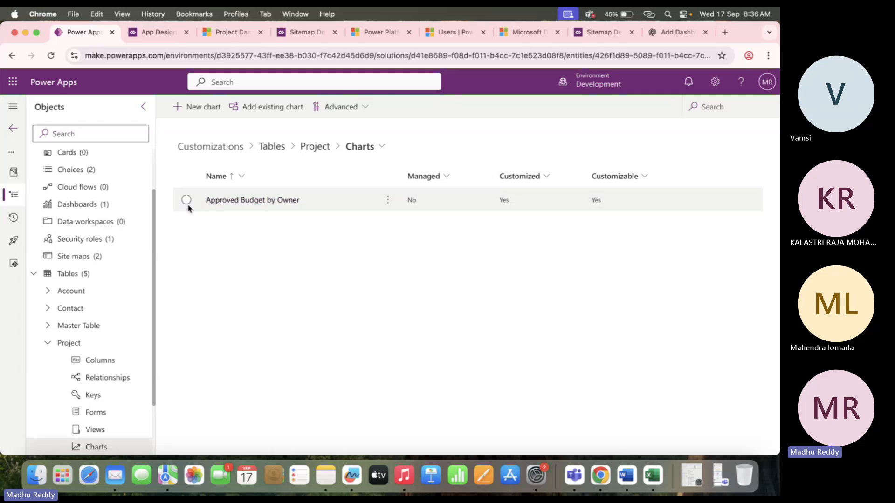
left_click(204, 107)
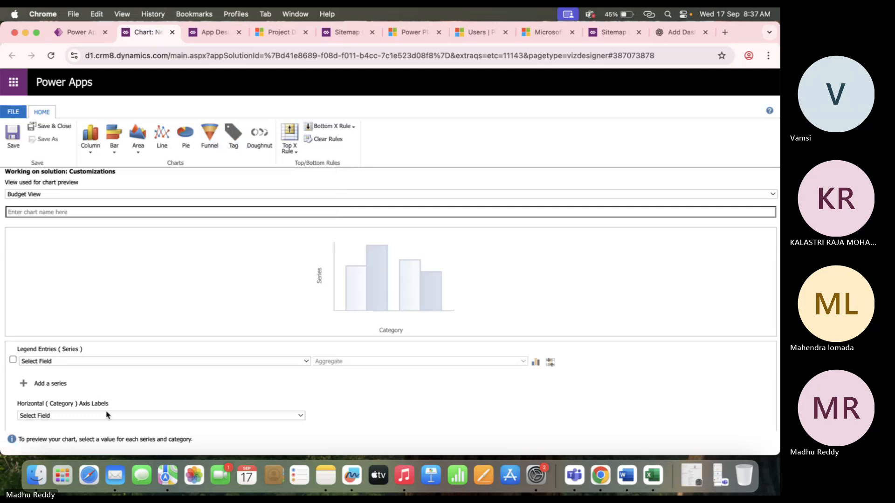
Set the chart's series to the sum of Approved Budget and its horizontal category to Owner
left_click(110, 415)
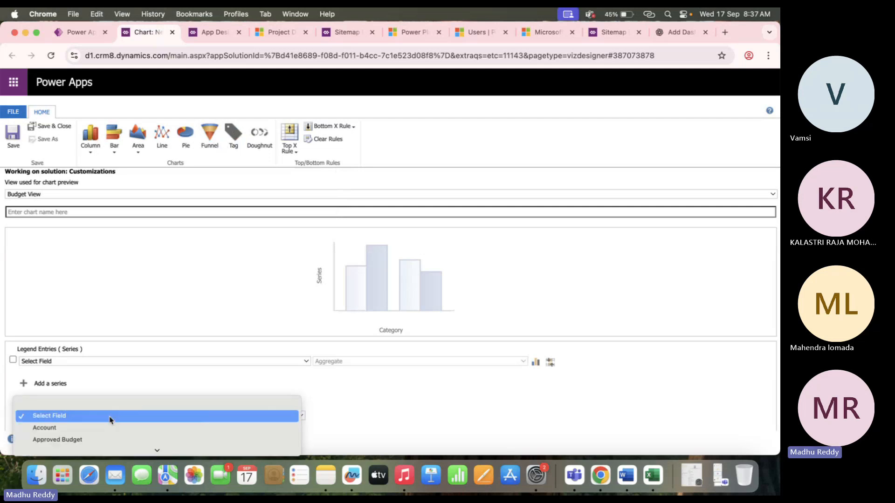
left_click(114, 361)
left_click(112, 363)
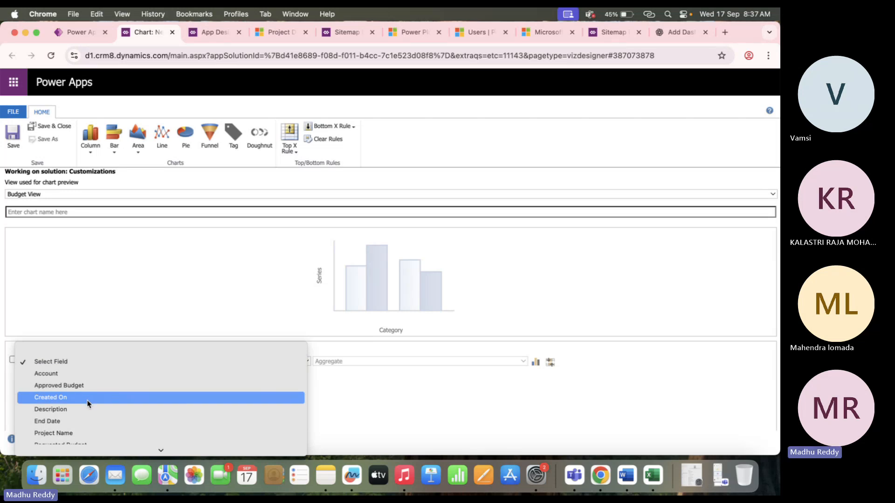
left_click(89, 387)
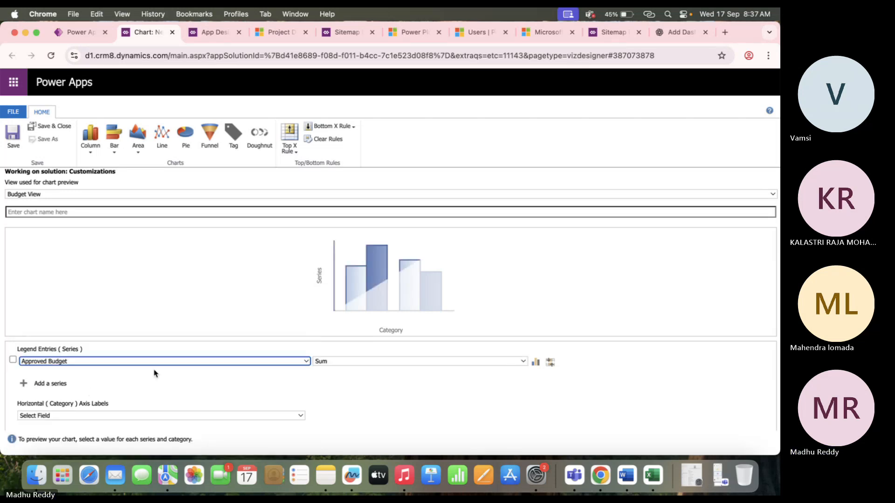
scroll(100, 344, "down", 3)
left_click(100, 344)
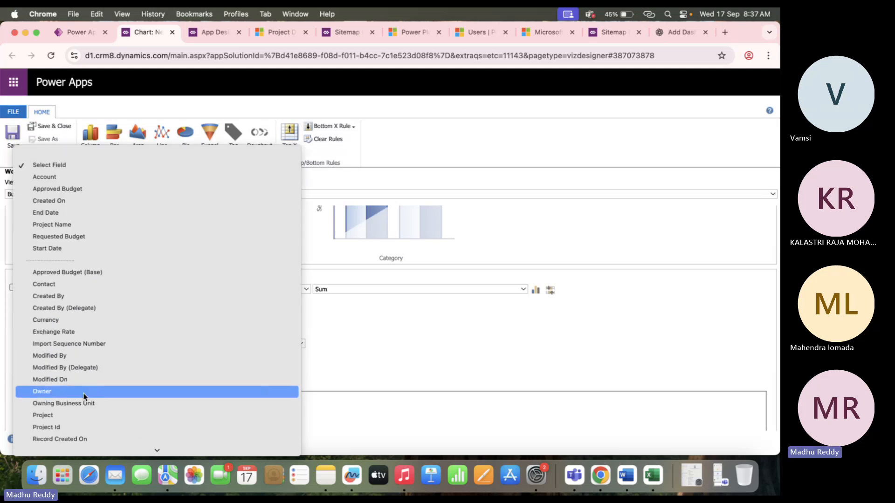
left_click(85, 397)
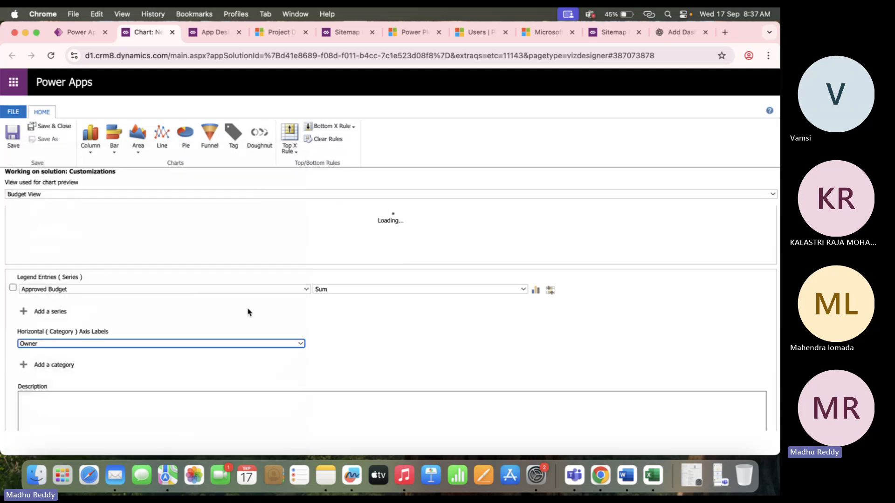
Add a second series to the chart using Approved Budget with the Count:All aggregate
left_click(46, 313)
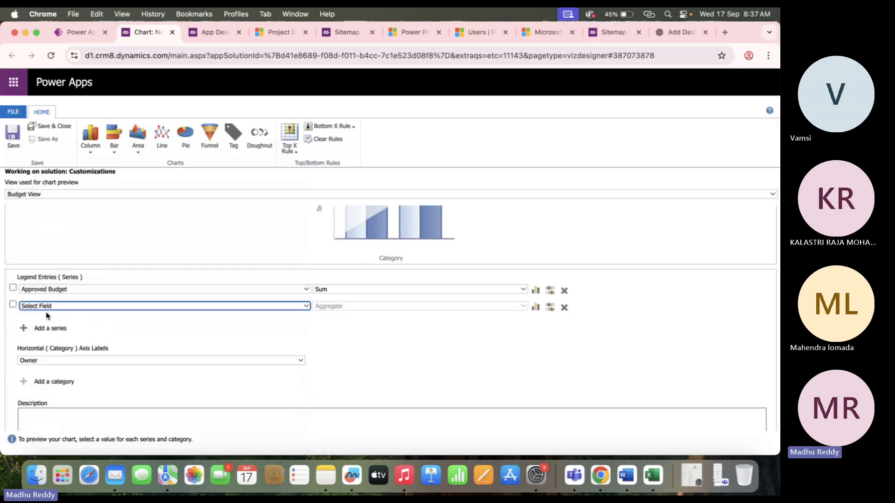
left_click(73, 305)
left_click(79, 330)
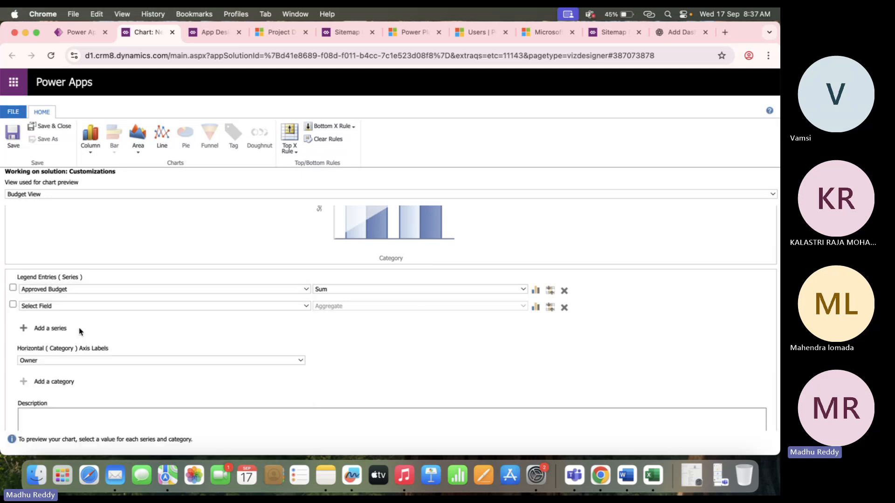
left_click(373, 306)
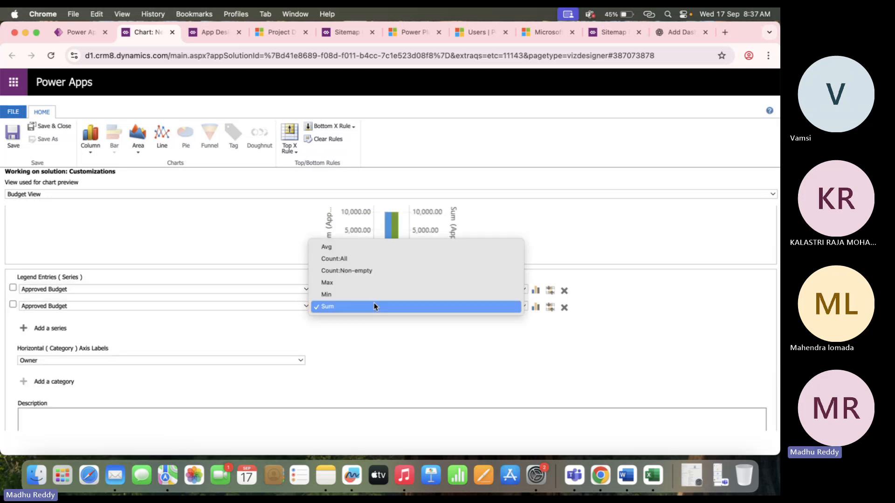
left_click(354, 259)
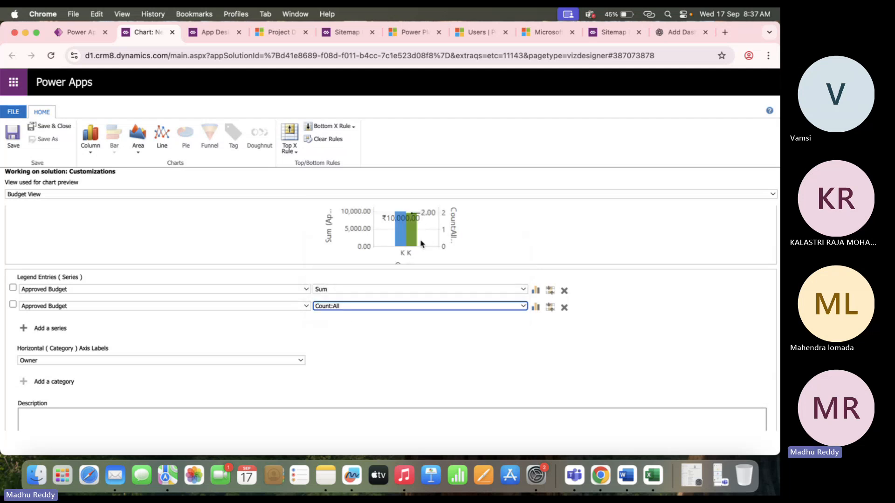
Switch the chart preview to the Current Year view and inspect the columns for each owner
left_click(69, 192)
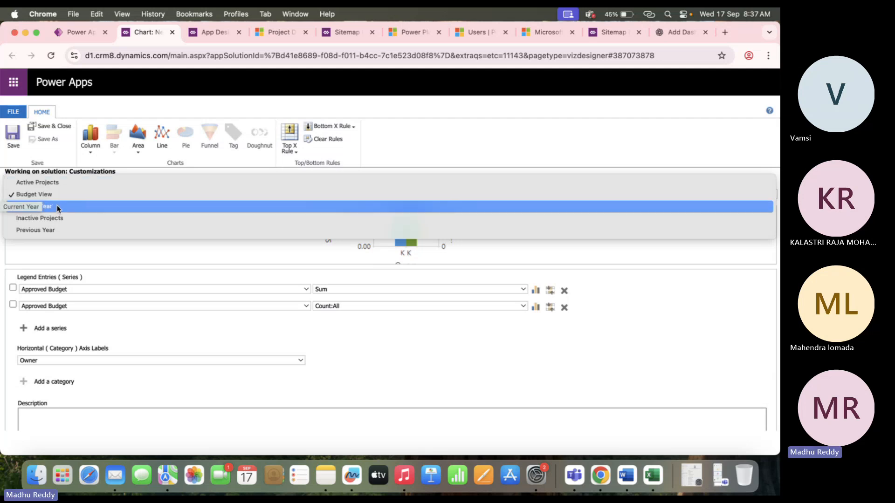
left_click(58, 208)
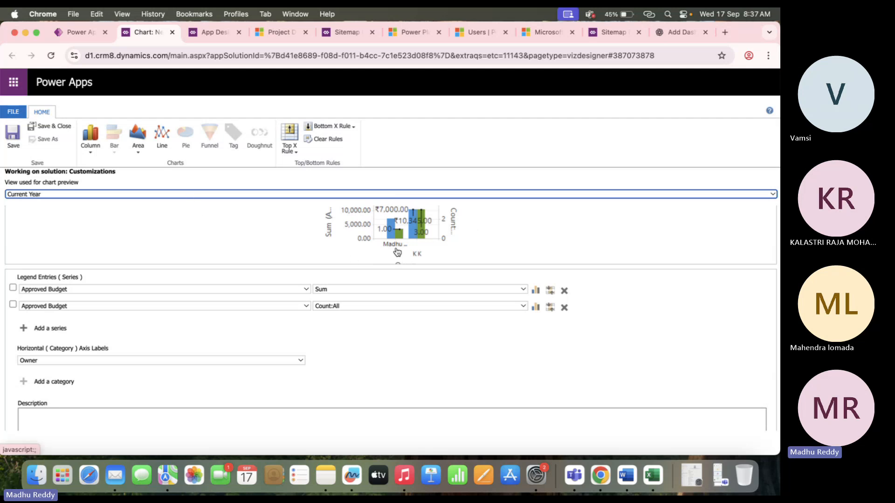
mouse_move(400, 239)
mouse_move(424, 229)
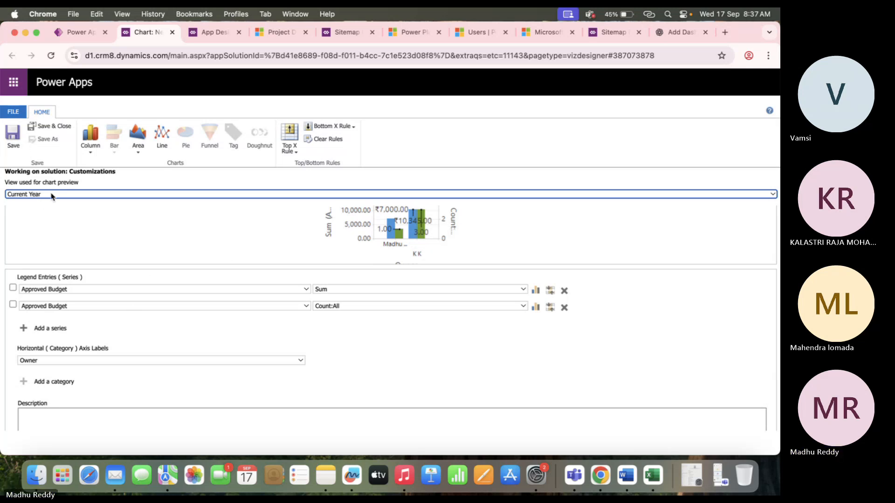
Rename the chart as "Owener wise count & sum" and save it
scroll(64, 228, "up", 2)
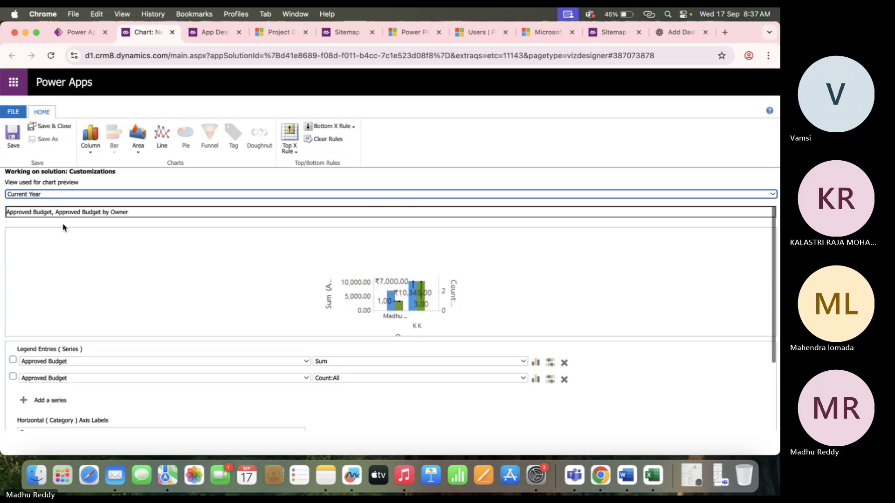
double_click(133, 212)
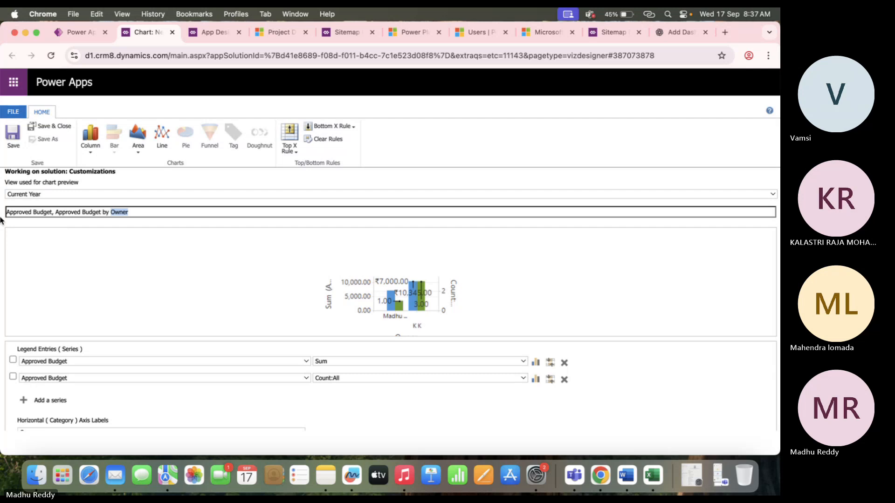
key("BackSpace")
key("BackSpace")
key("BackSpace")
key("BackSpace")
key("BackSpace")
key("BackSpace")
key("BackSpace")
key("BackSpace")
key("BackSpace")
key("BackSpace")
key("BackSpace")
key("BackSpace")
key("BackSpace")
key("BackSpace")
key("BackSpace")
key("BackSpace")
key("BackSpace")
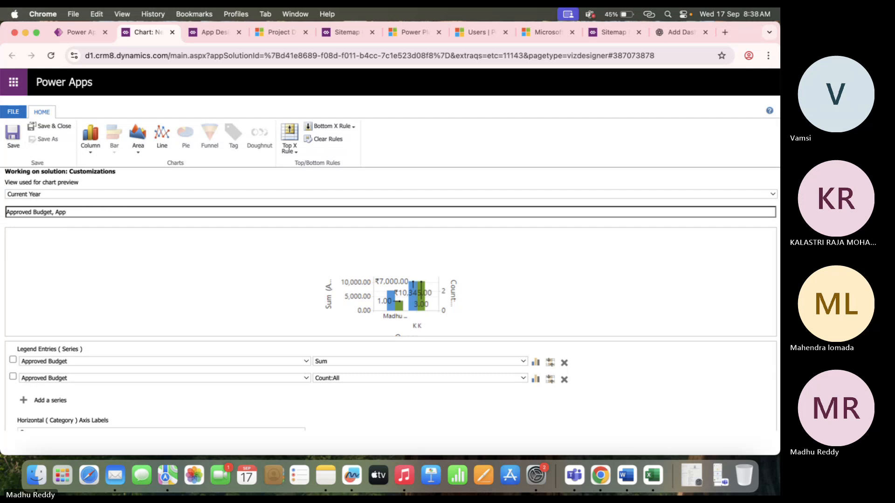
key("BackSpace")
key("BackSpace")
key("BackSpace")
key("BackSpace")
key("BackSpace")
key("BackSpace")
key("BackSpace")
key("BackSpace")
key("BackSpace")
key("BackSpace")
key("BackSpace")
key("BackSpace")
key("BackSpace")
key("BackSpace")
key("BackSpace")
key("BackSpace")
key("BackSpace")
key("BackSpace")
key("BackSpace")
key("BackSpace")
type("Owener wise count & sum")
left_click(14, 143)
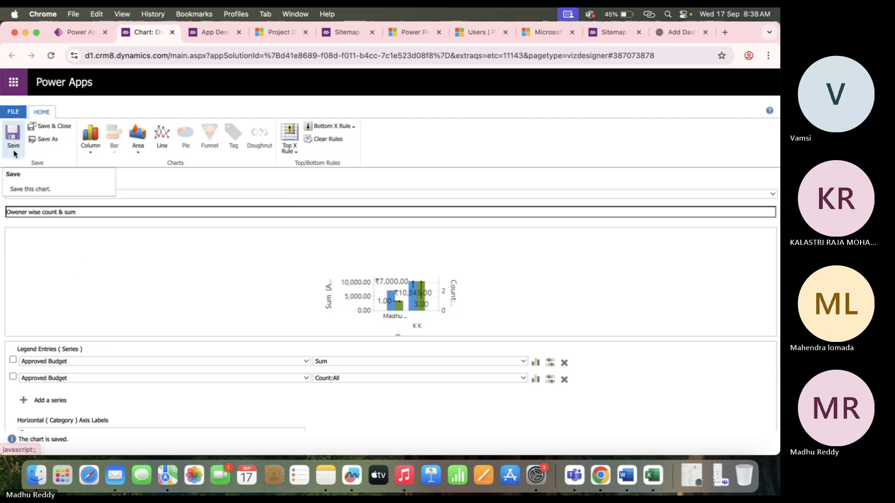
Save and close the chart, finish the chart creation and open Project Dashboard from the solution's dashboards
left_click(52, 125)
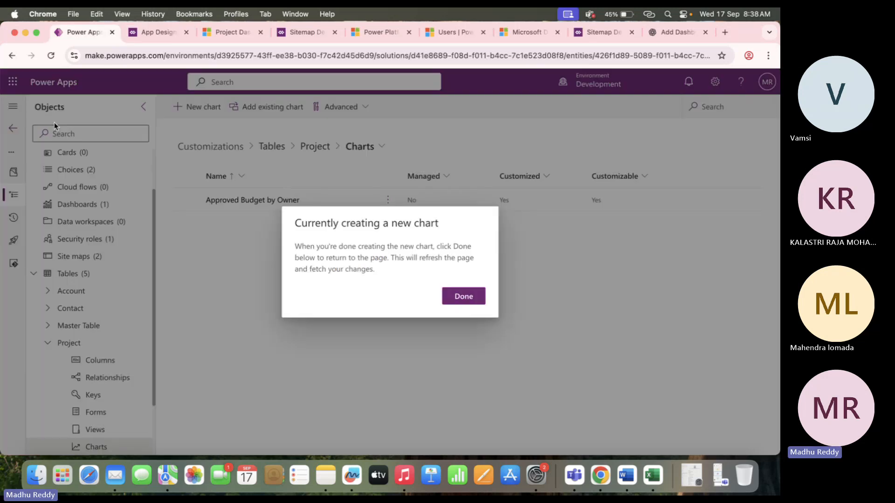
left_click(466, 299)
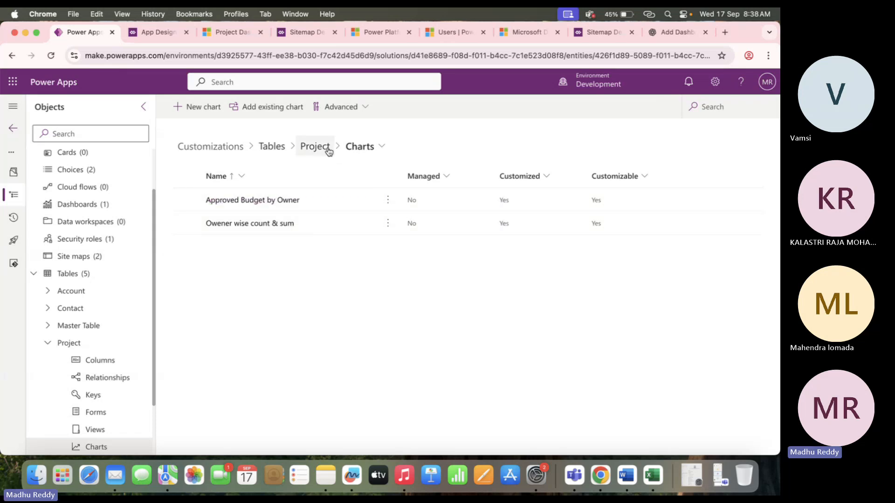
scroll(72, 252, "up", 2)
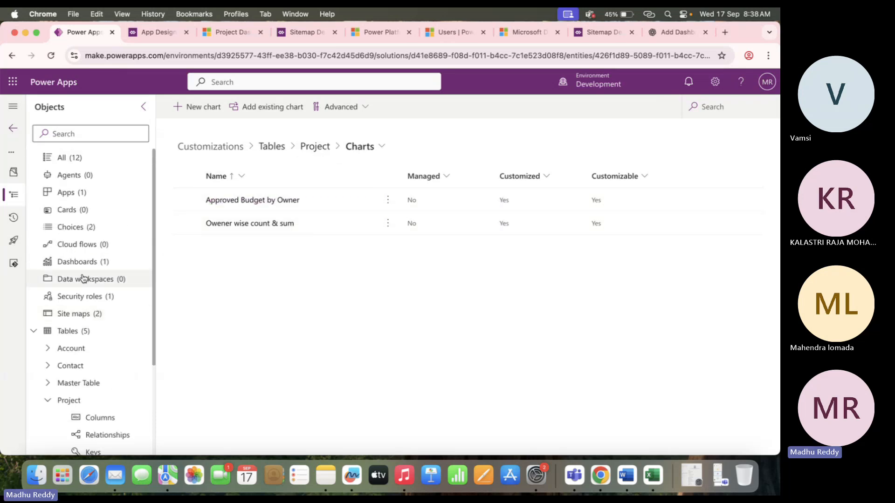
left_click(79, 262)
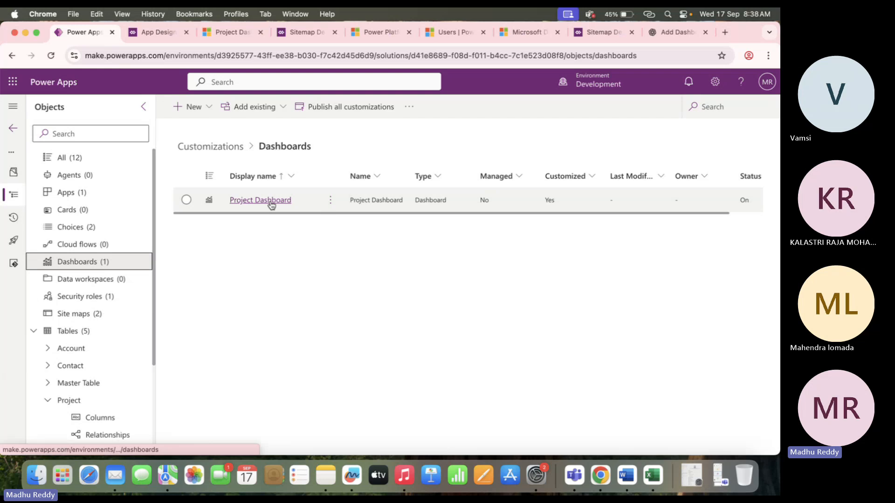
left_click(271, 204)
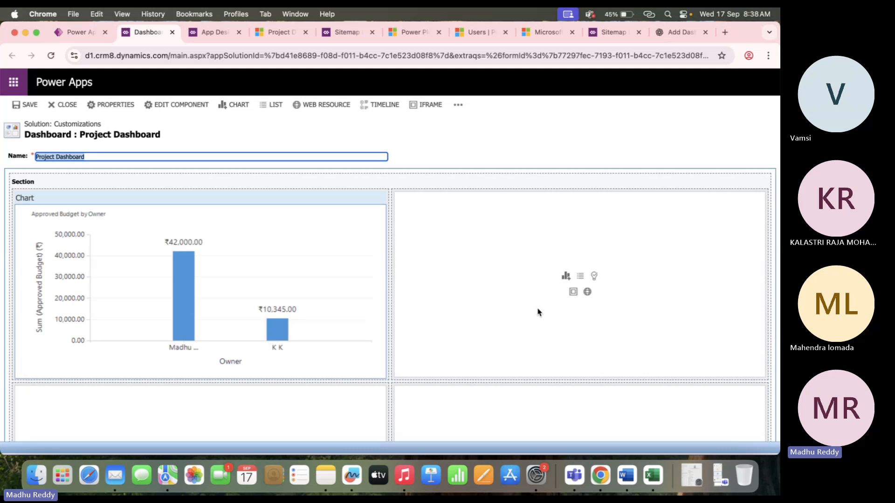
Start adding a chart component in the empty area beside the existing dashboard chart, with Project as the record type
left_click(566, 277)
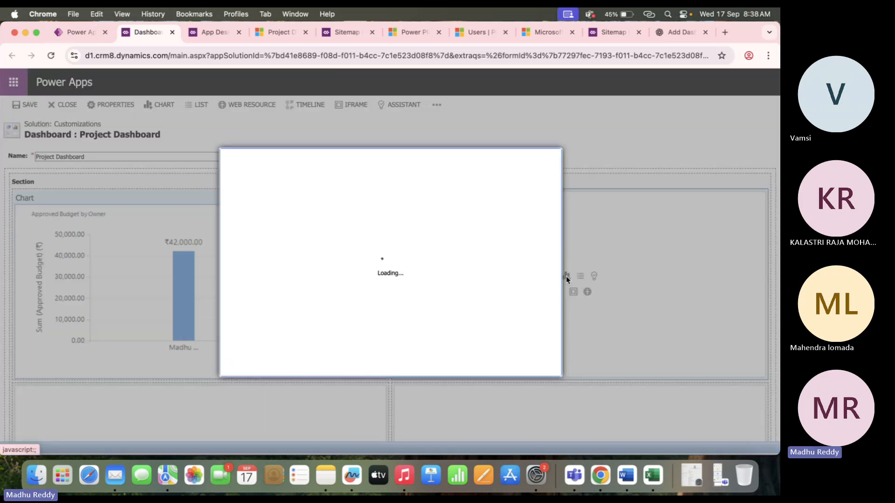
left_click(269, 236)
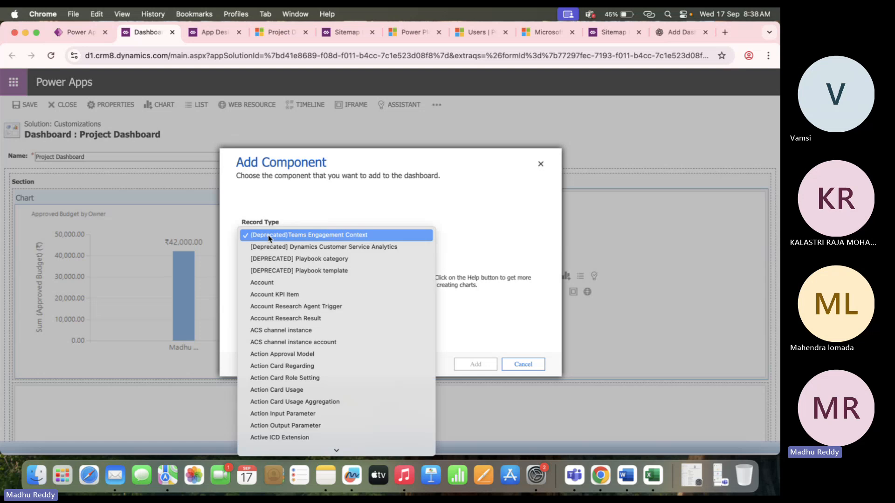
type("pr")
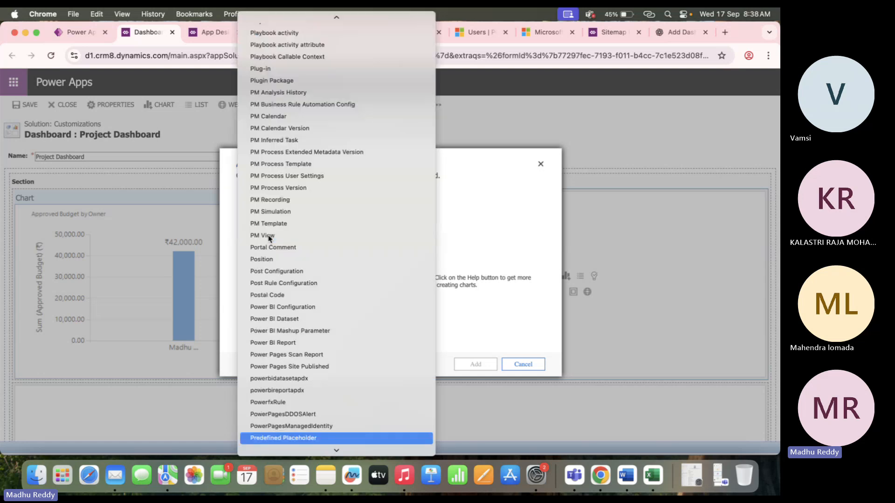
key("Down")
key("Down")
key("Down")
key("Down")
key("Down")
key("Down")
key("Down")
key("Down")
key("Down")
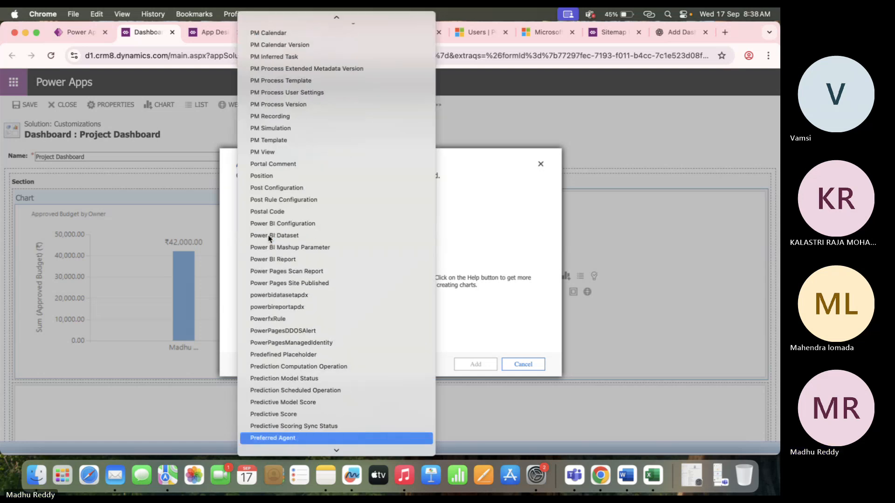
key("Down")
key("Down")
key("Down")
key("Down")
key("Down")
key("Down")
key("Down")
key("Down")
key("Down")
key("Down")
key("Down")
key("Down")
key("Down")
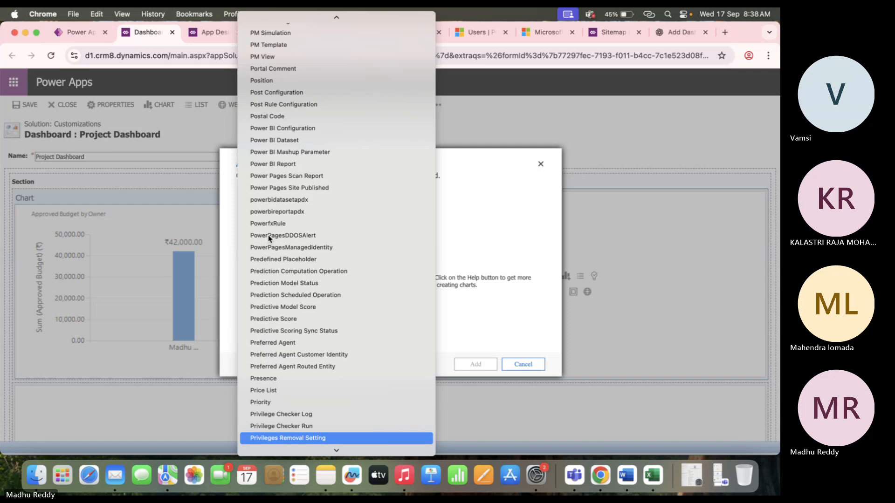
key("Down")
key("Down")
key("Down")
key("Down")
key("Down")
key("Down")
key("Down")
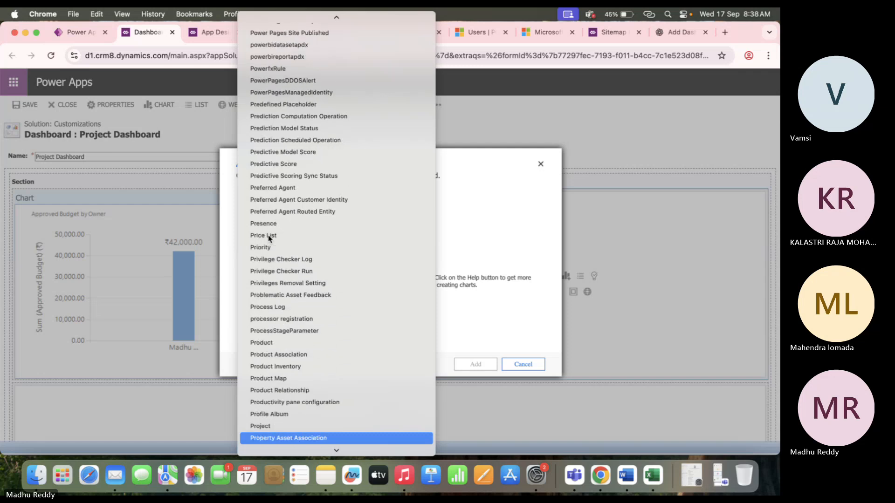
key("Up")
key("Up")
key("Return")
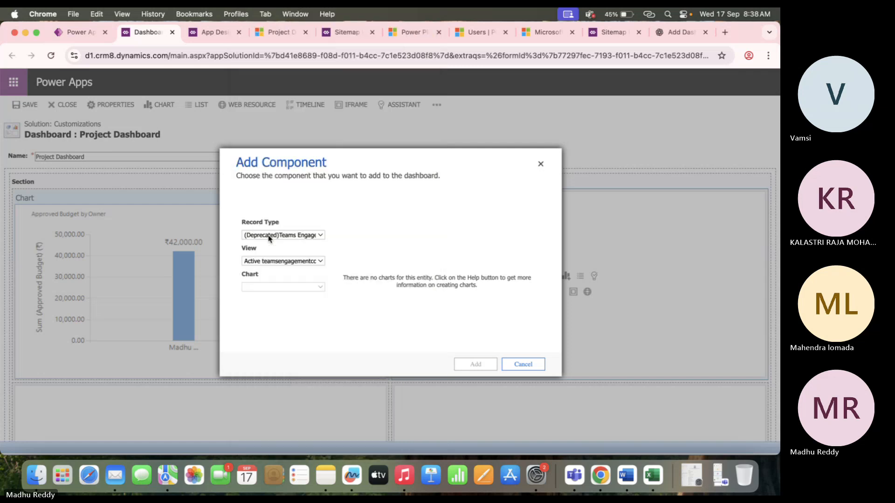
Add the component to the dashboard using the Current Year view and the "Owener wise count & sum" chart
left_click(301, 262)
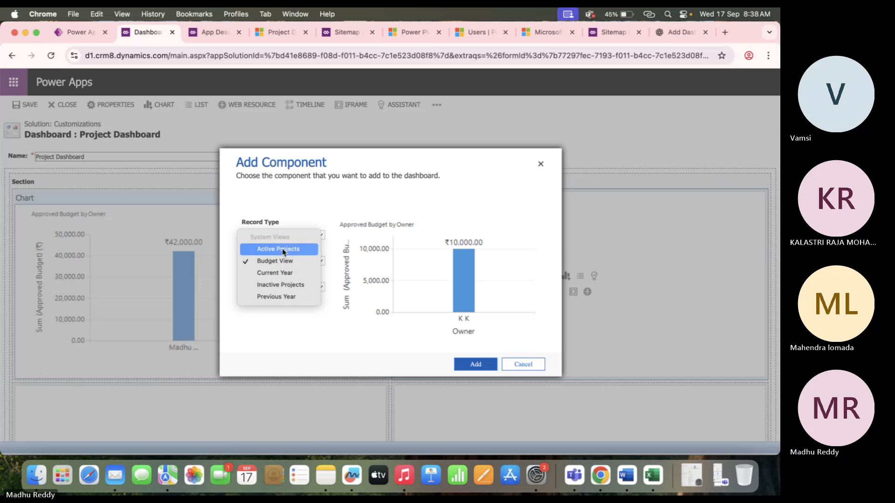
left_click(289, 273)
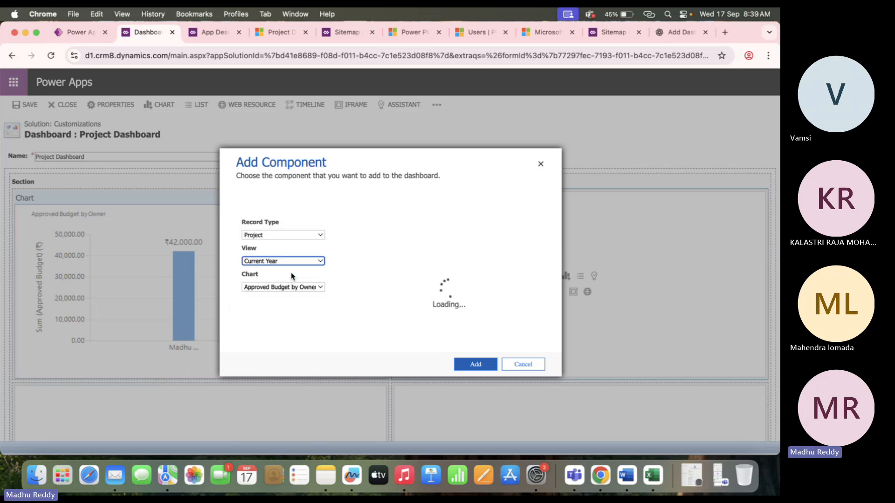
left_click(314, 288)
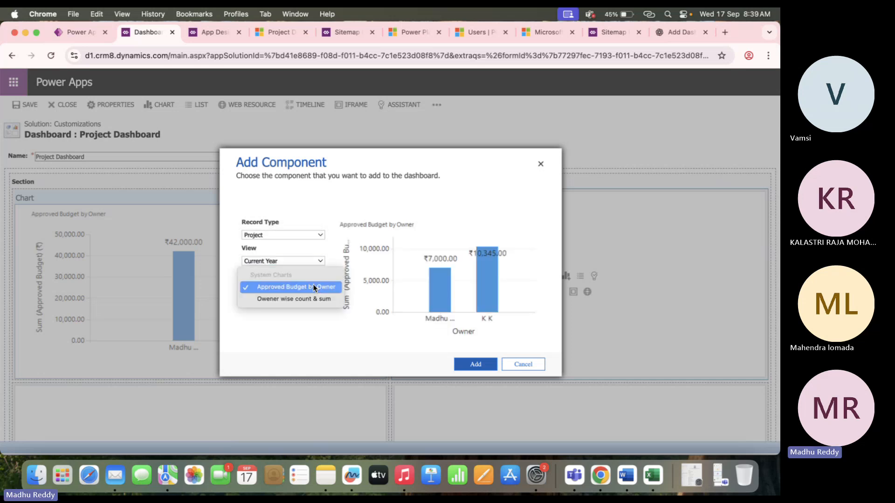
left_click(283, 301)
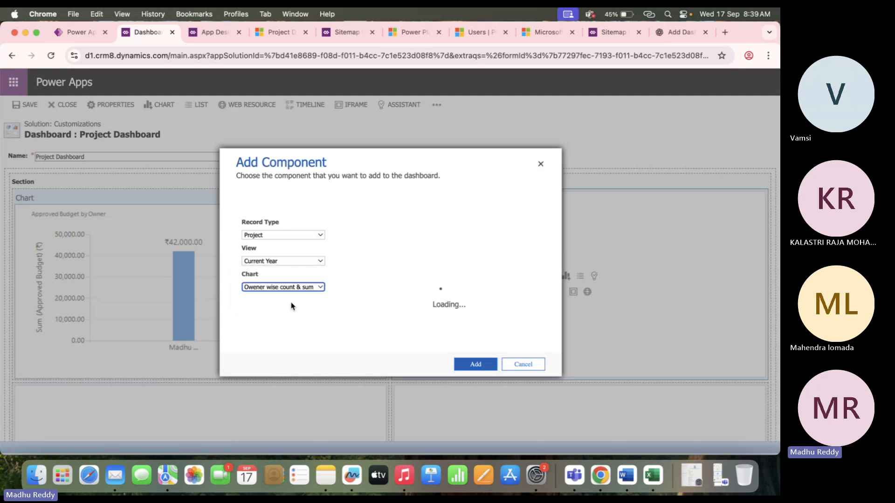
left_click(476, 365)
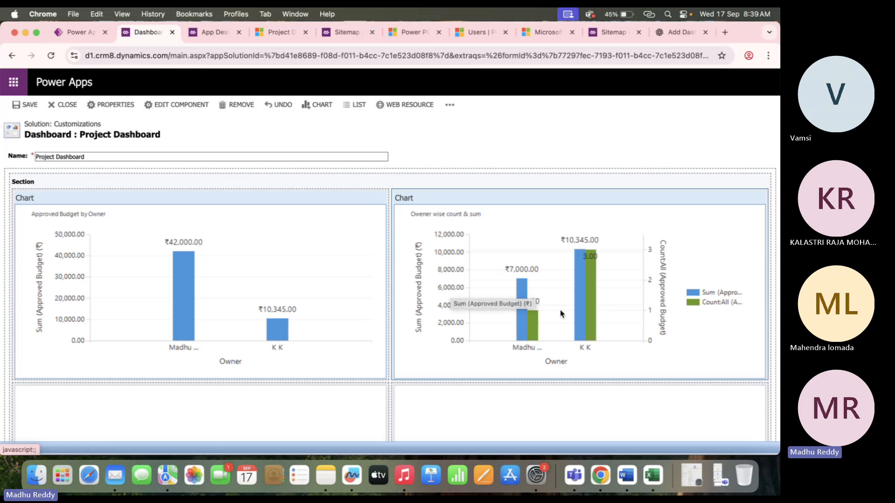
Try to set the new chart component's view selector to Show Selected Views with Current Year and Previous Year
double_click(472, 298)
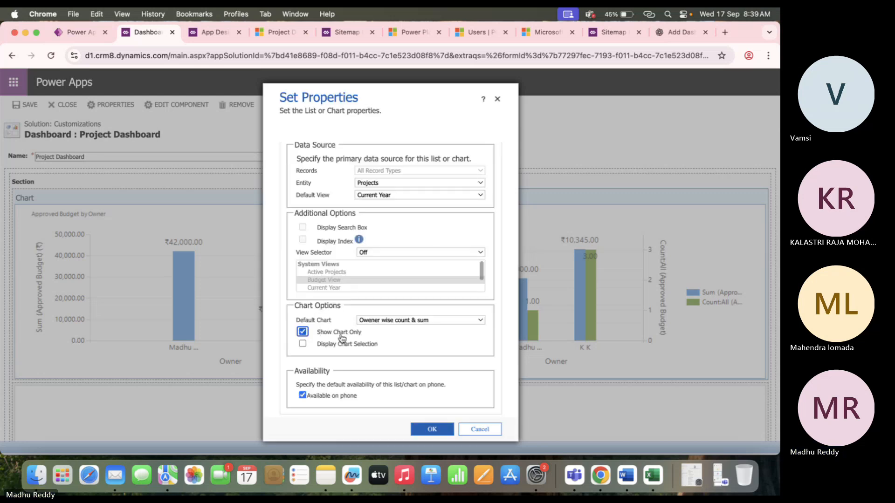
left_click(299, 256)
triple_click(299, 255)
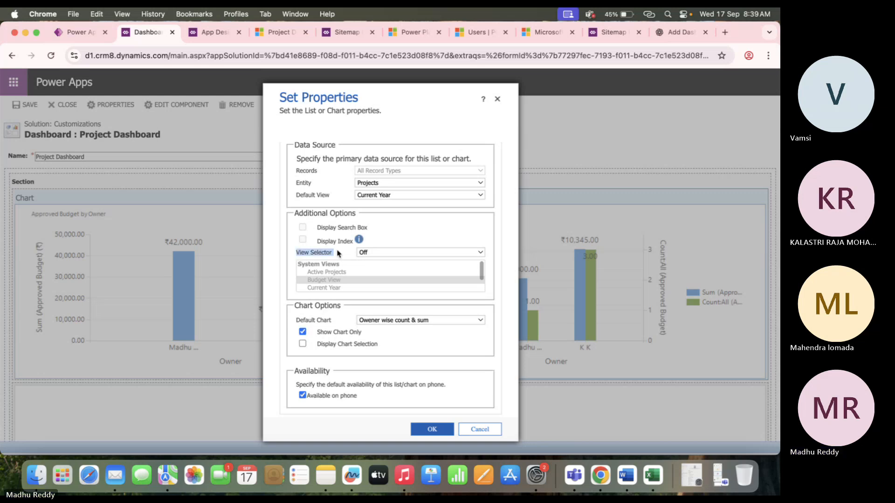
left_click(388, 253)
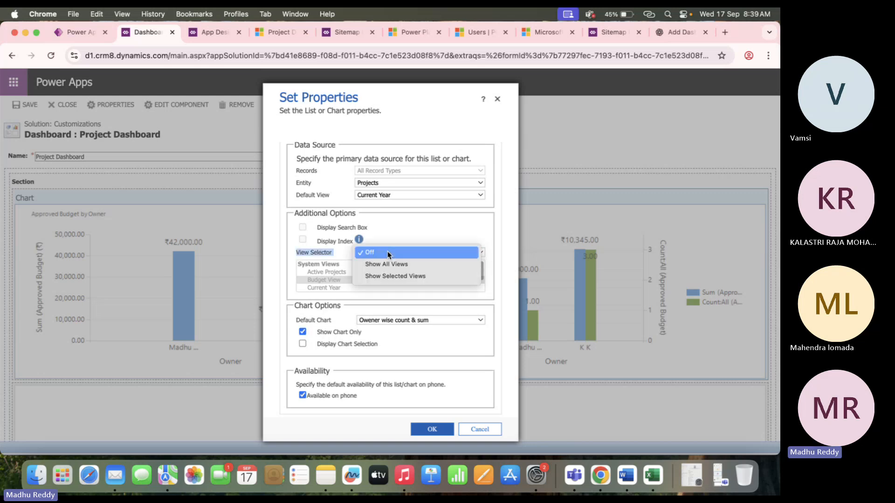
left_click(395, 277)
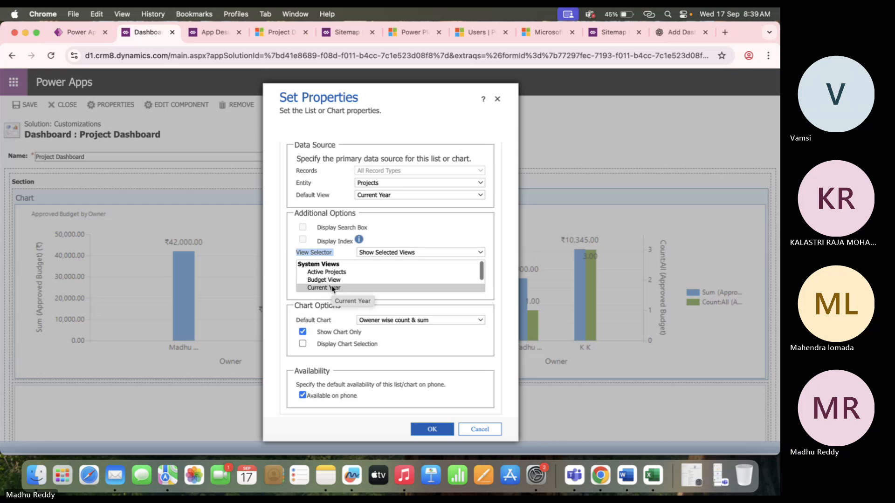
left_click(333, 288)
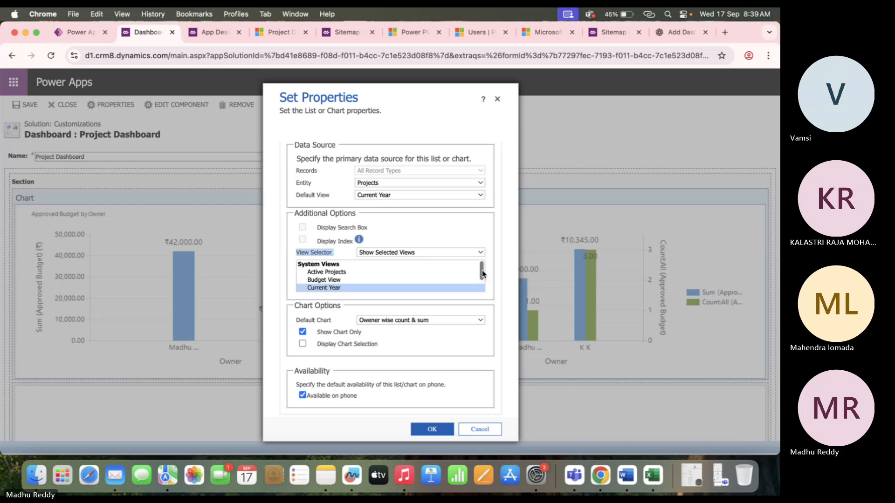
scroll(375, 287, "down", 2)
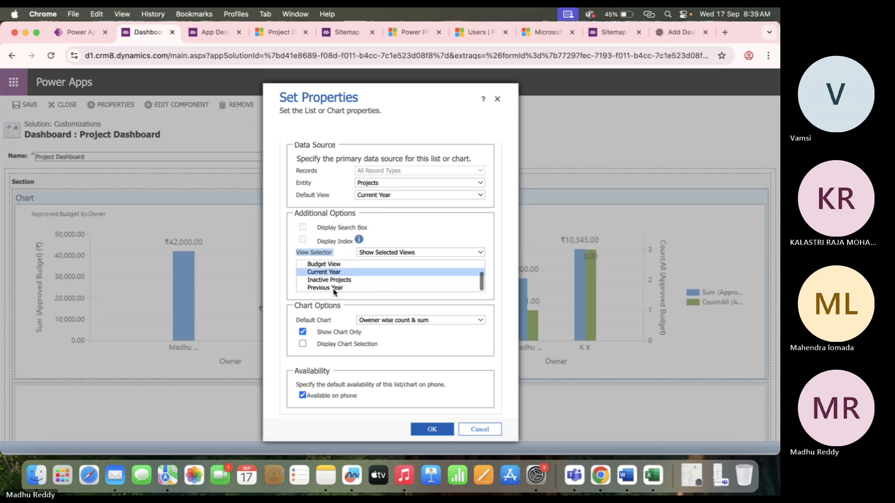
left_click(334, 288, "super")
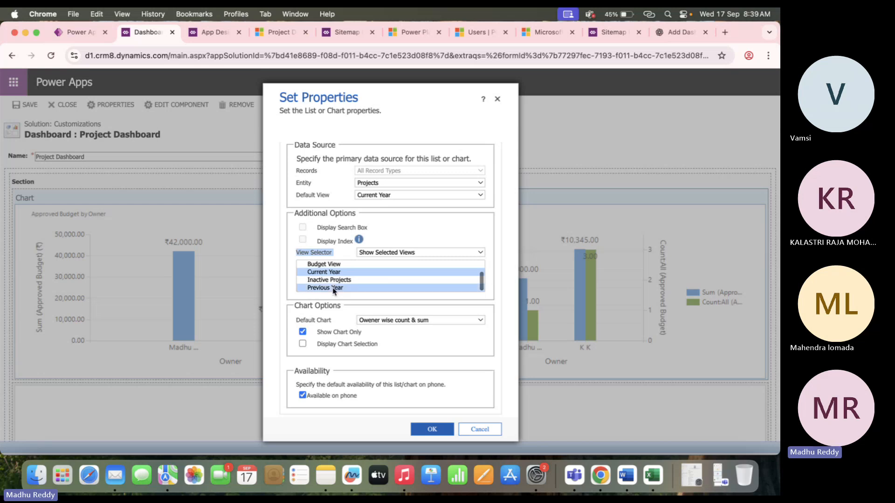
left_click(437, 433)
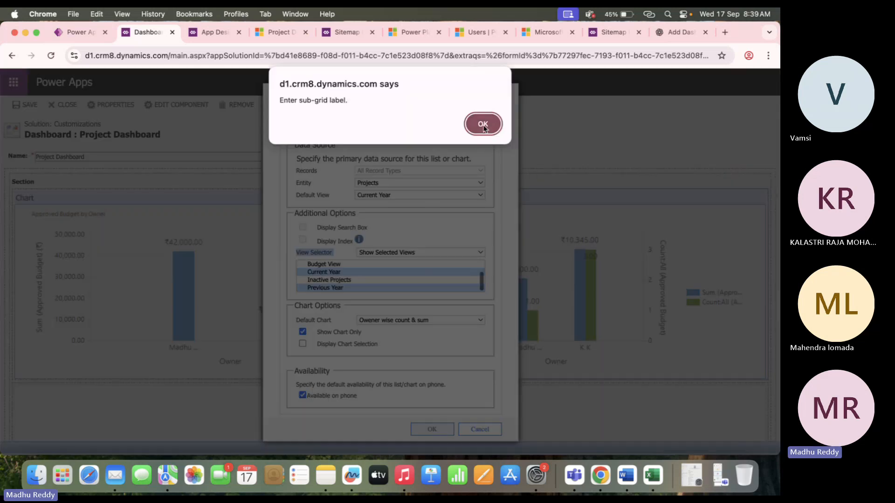
left_click(483, 125)
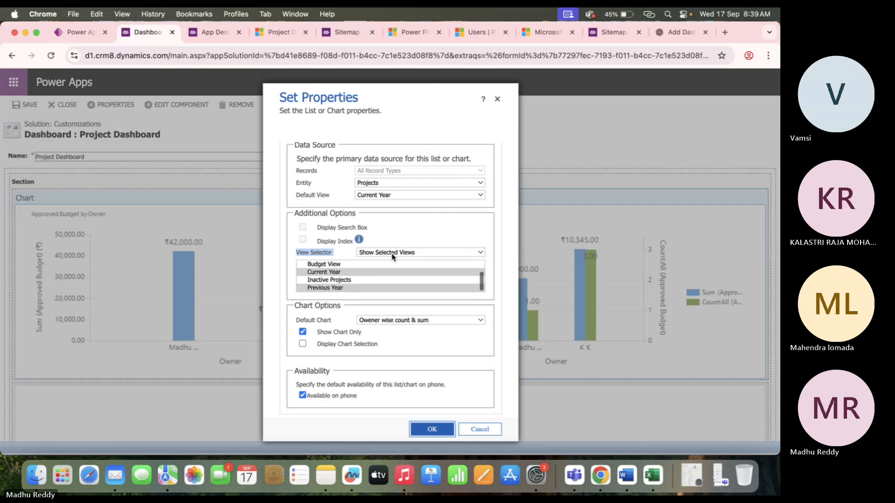
scroll(392, 256, "up", 5)
left_click(378, 236)
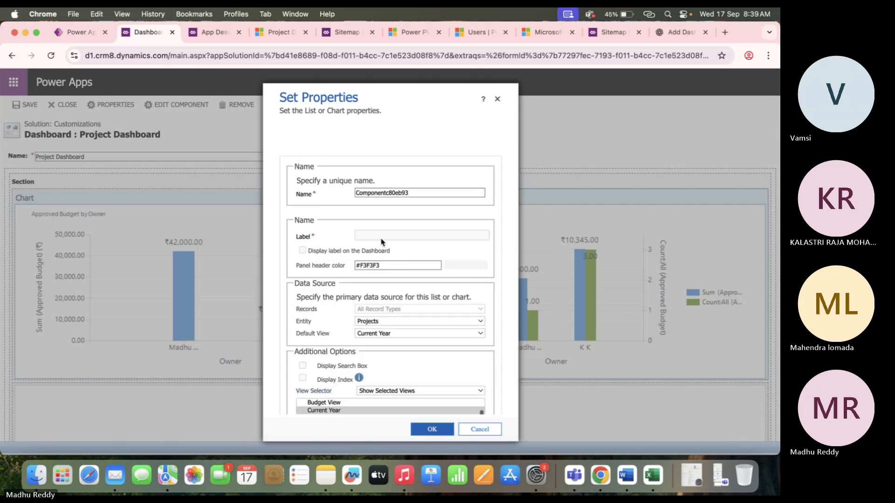
left_click(479, 428)
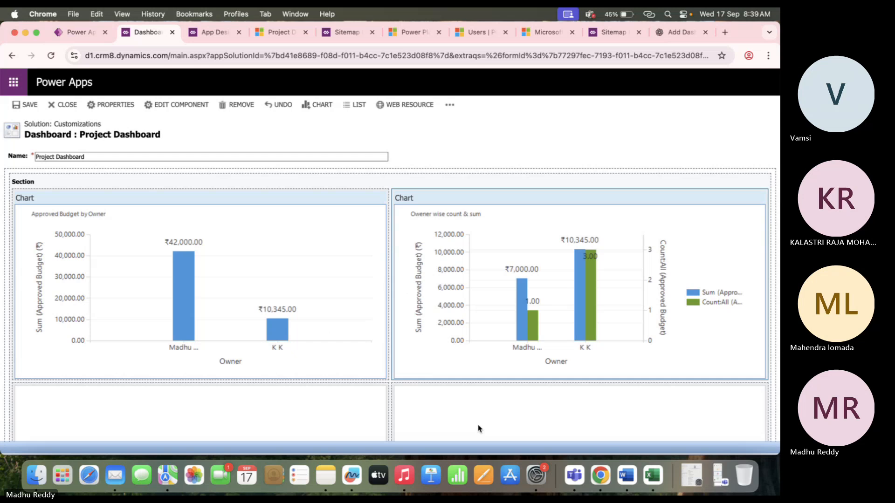
Open the properties of the "Owener wise count & sum" component, try to apply them without a label and try to enable Display label on the Dashboard
double_click(466, 309)
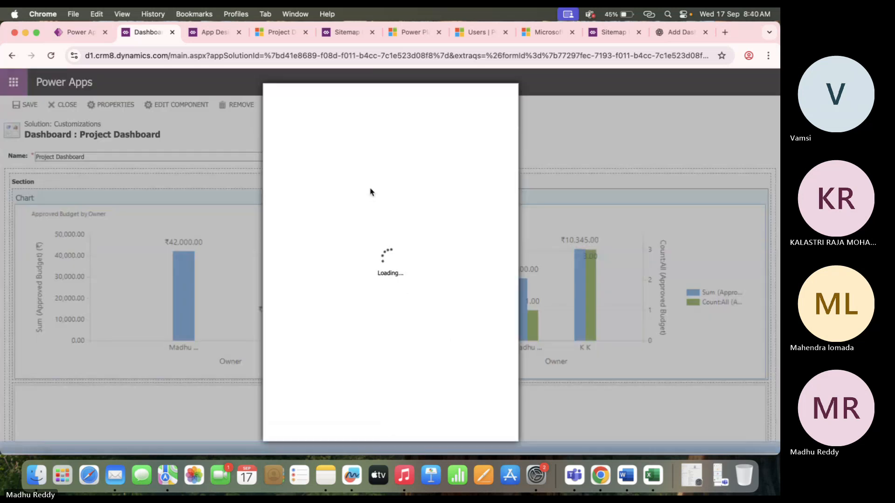
scroll(381, 233, "up", 5)
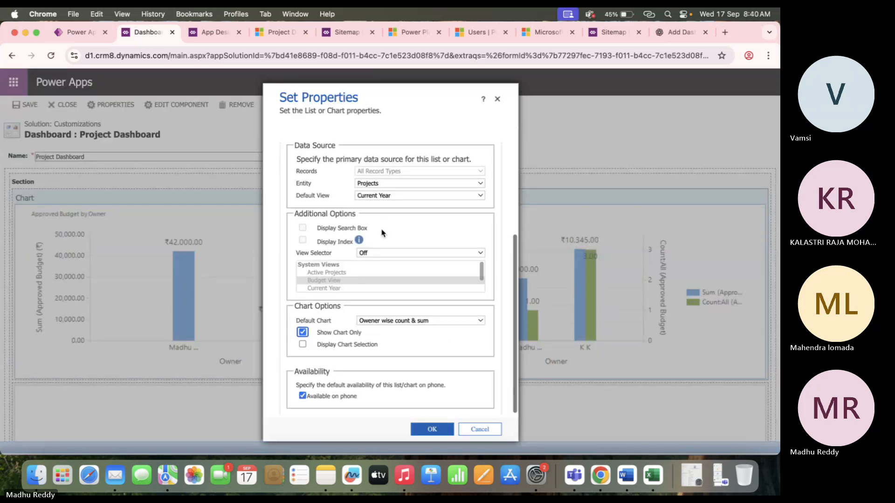
scroll(381, 233, "up", 1)
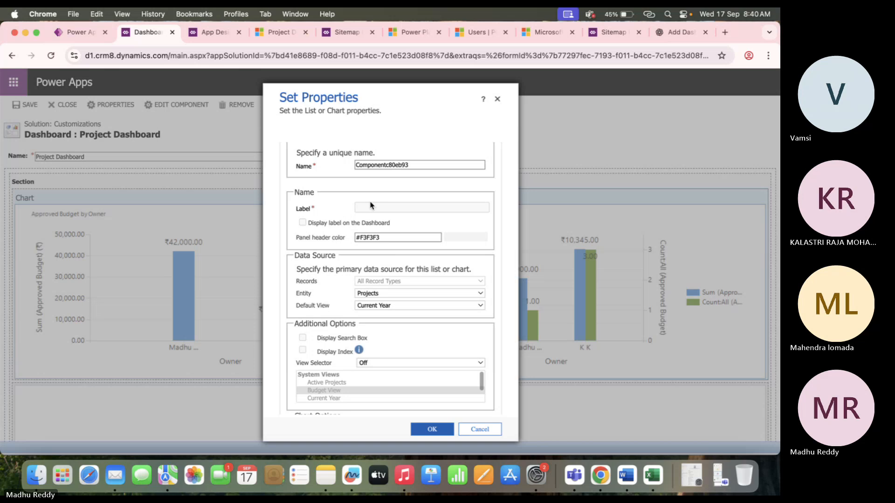
scroll(362, 198, "up", 1)
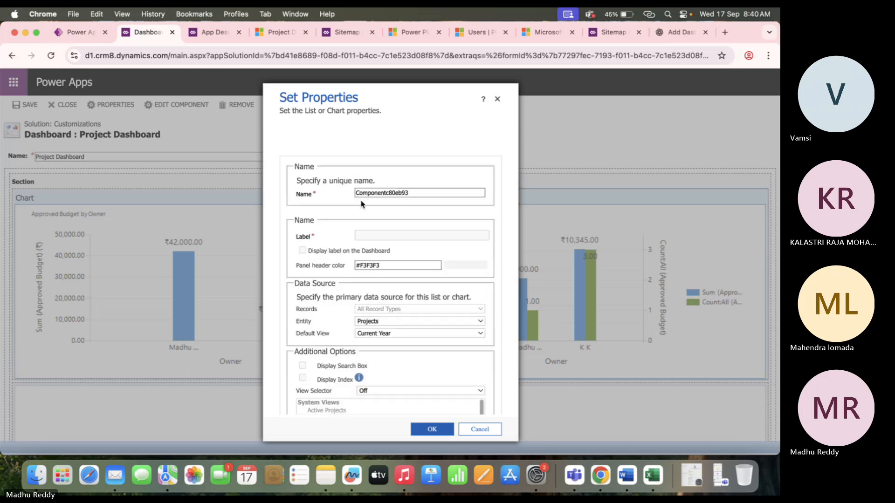
left_click(434, 430)
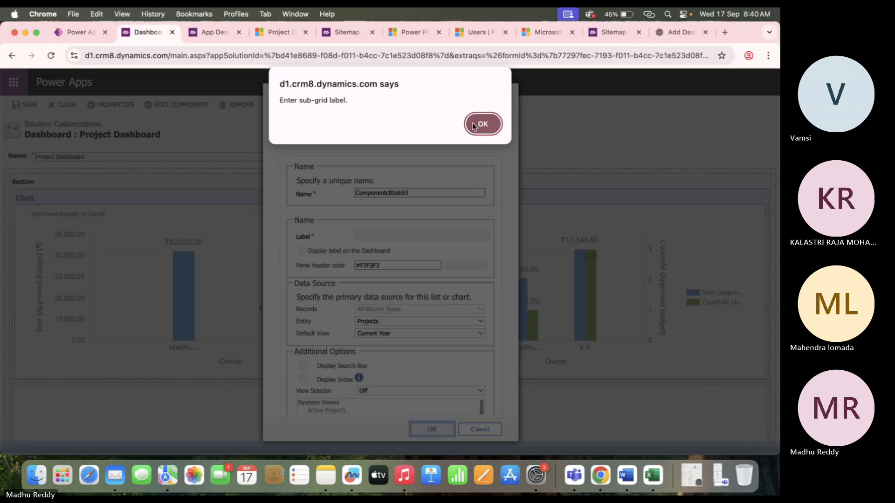
left_click(494, 125)
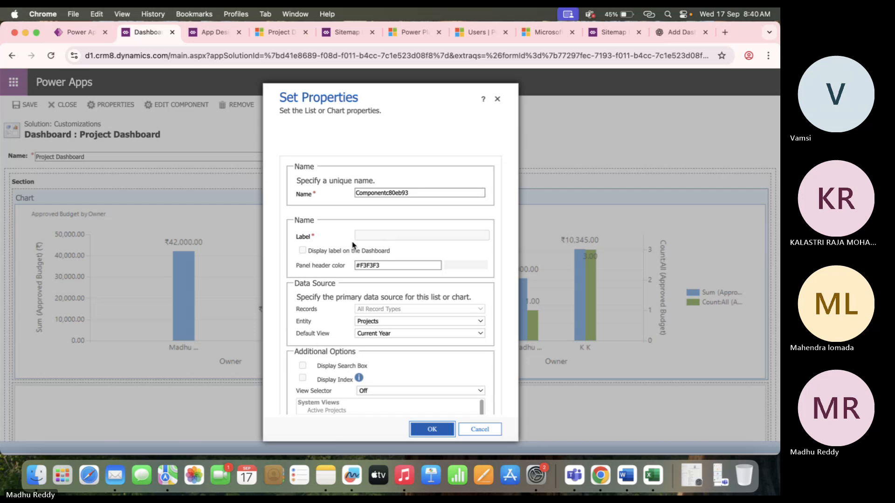
left_click(304, 250)
triple_click(312, 252)
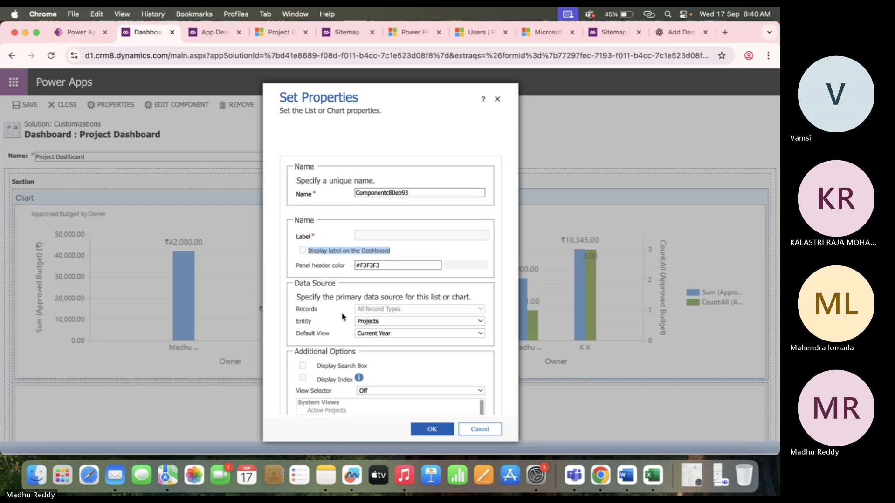
Turn on Display Chart Selection and turn off Available on phone for the "Owener wise count & sum" component
scroll(342, 317, "down", 3)
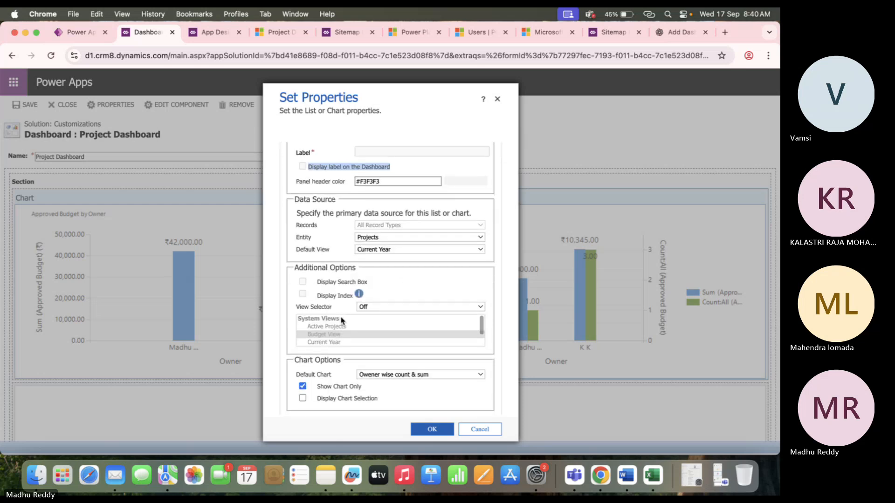
left_click(303, 398)
scroll(336, 303, "up", 1)
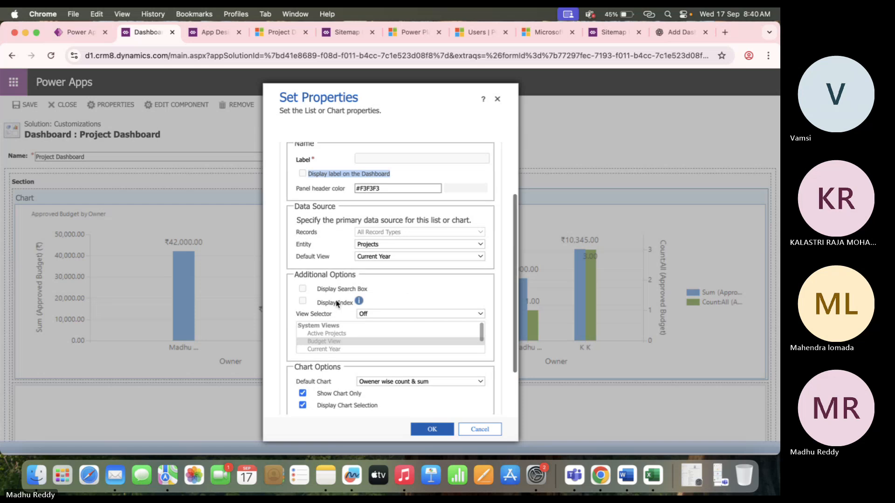
scroll(337, 303, "up", 3)
scroll(337, 303, "down", 5)
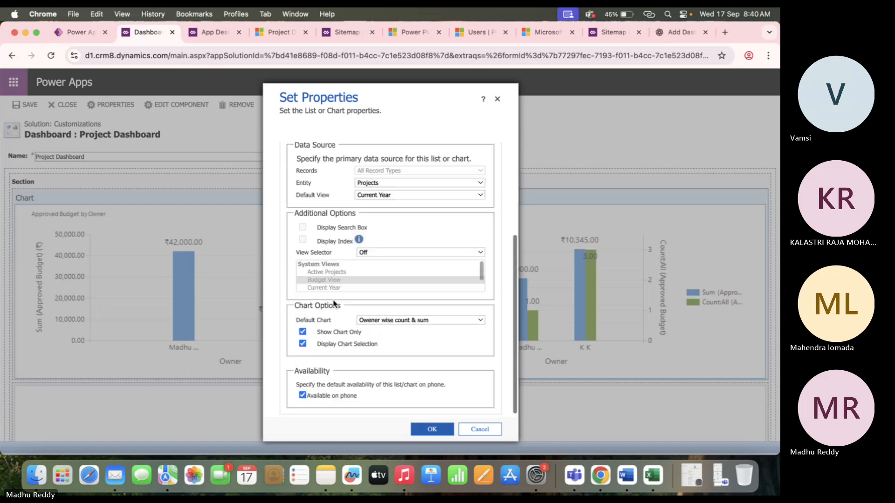
left_click(303, 396)
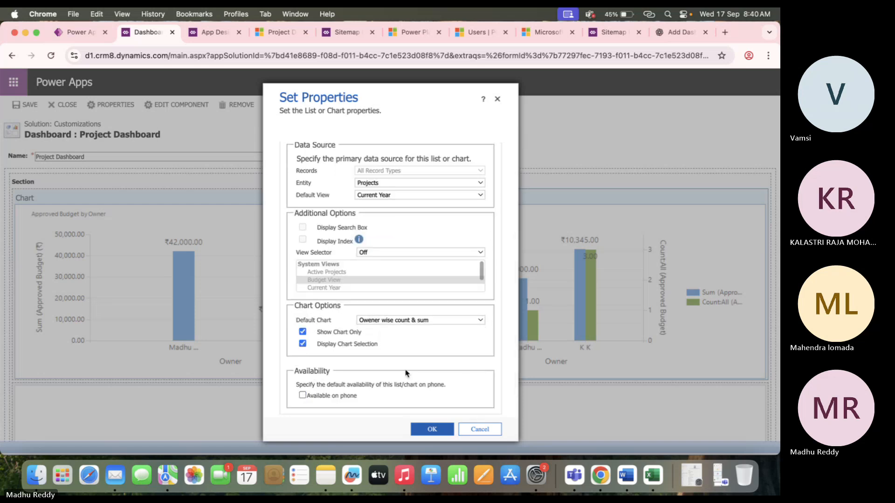
Open the View Selector choices for the "Owener wise count & sum" component
scroll(397, 359, "up", 3)
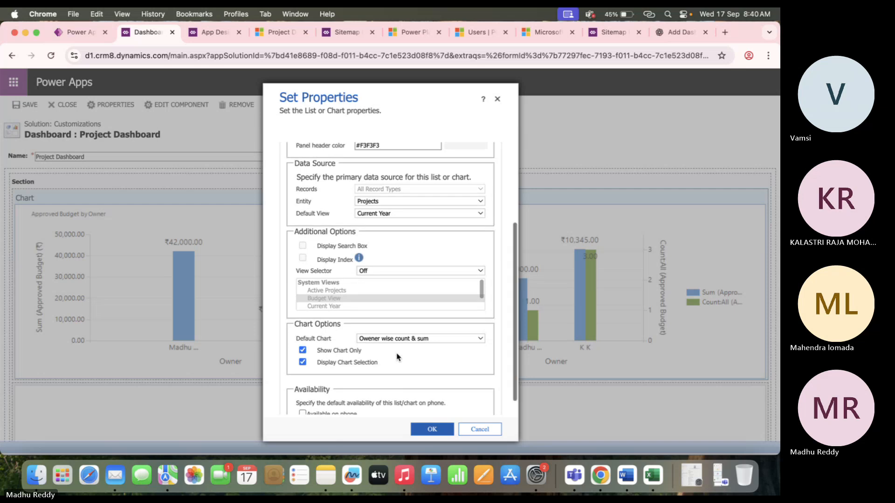
scroll(398, 358, "up", 1)
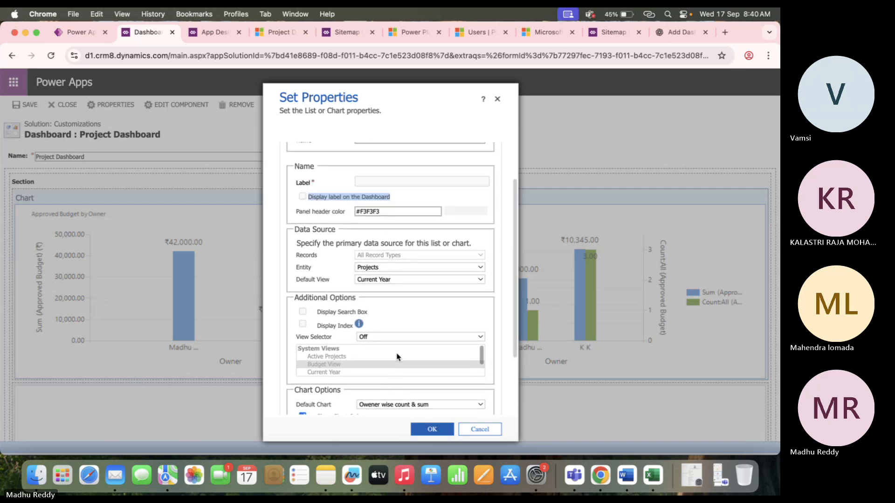
left_click(401, 336)
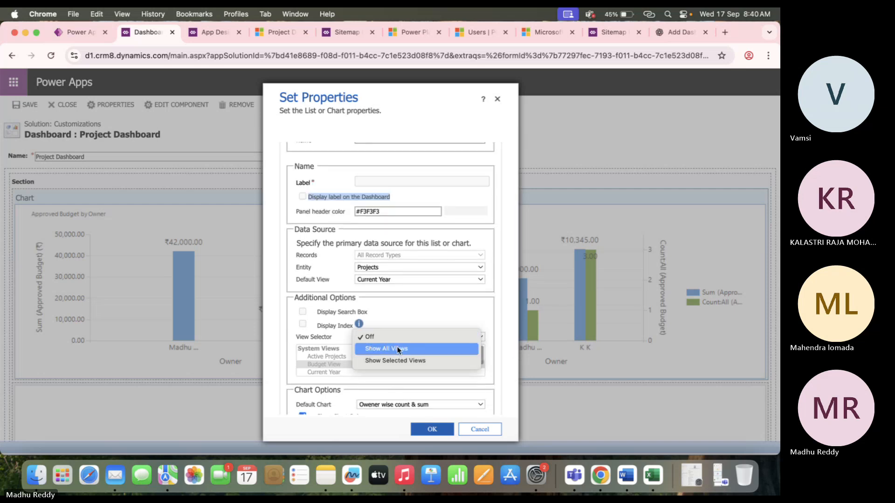
Set the chart's view selector to Show Selected Views and select the Current Year and Previous Year views
left_click(399, 360)
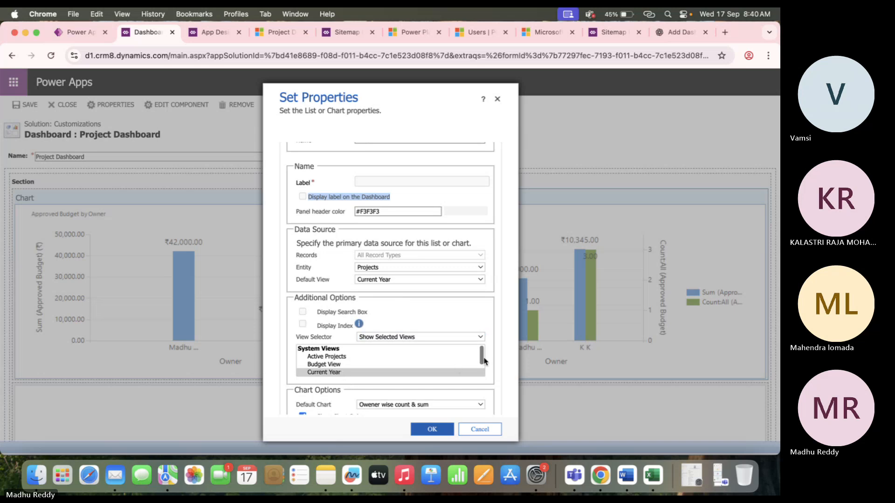
scroll(438, 380, "down", 2)
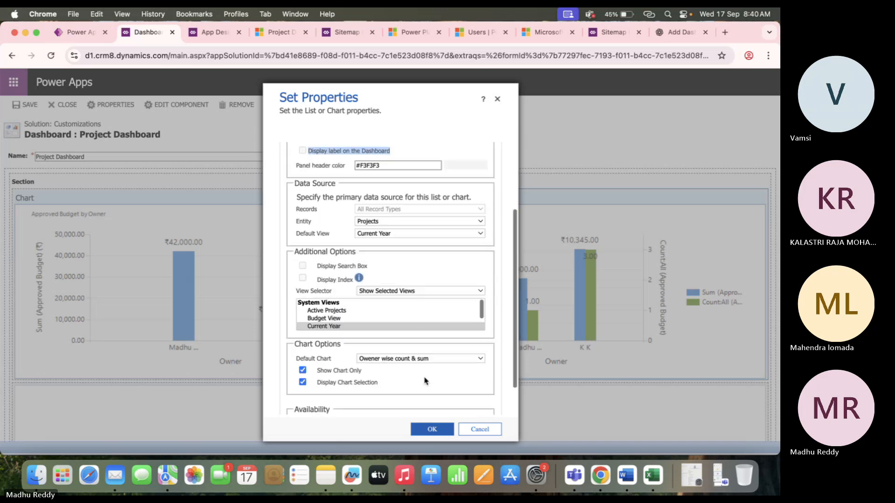
left_click(395, 290)
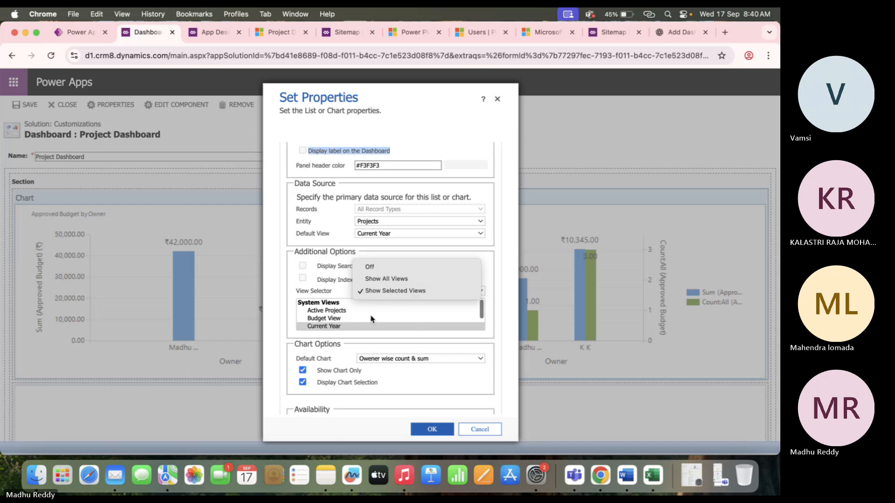
key("ctrl+super+space")
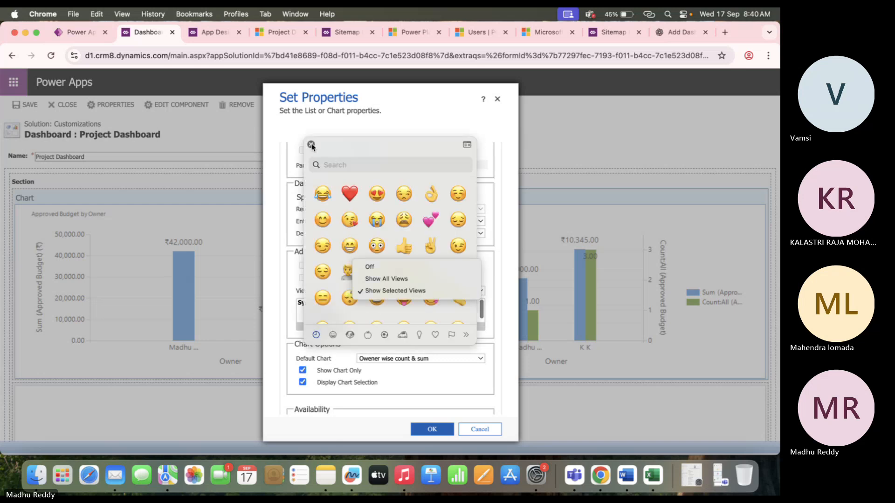
left_click(311, 145)
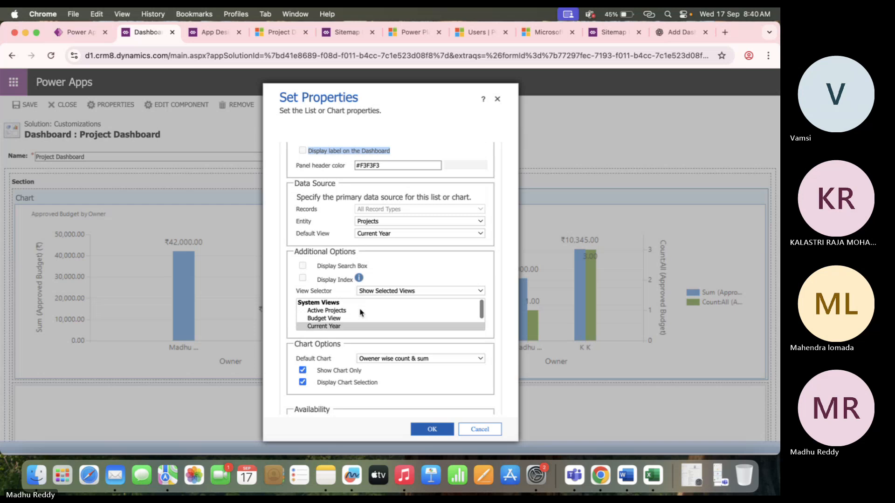
scroll(362, 327, "down", 1)
left_click(344, 327, "super")
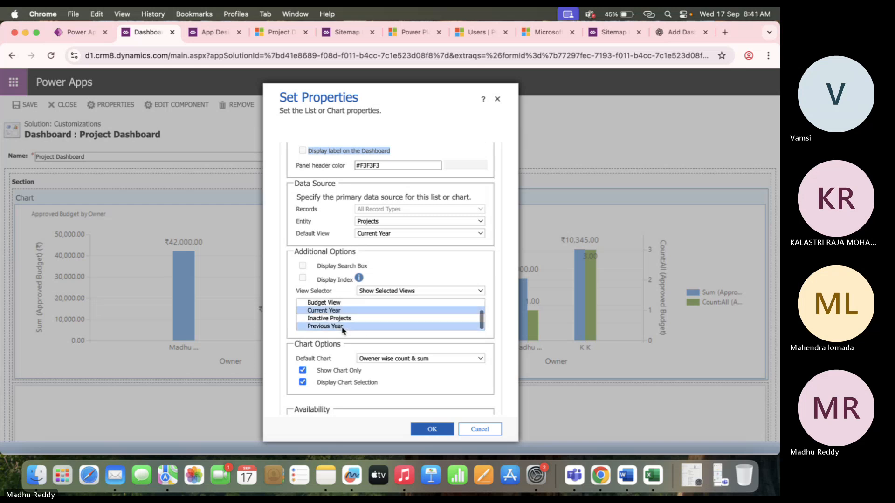
scroll(397, 262, "up", 3)
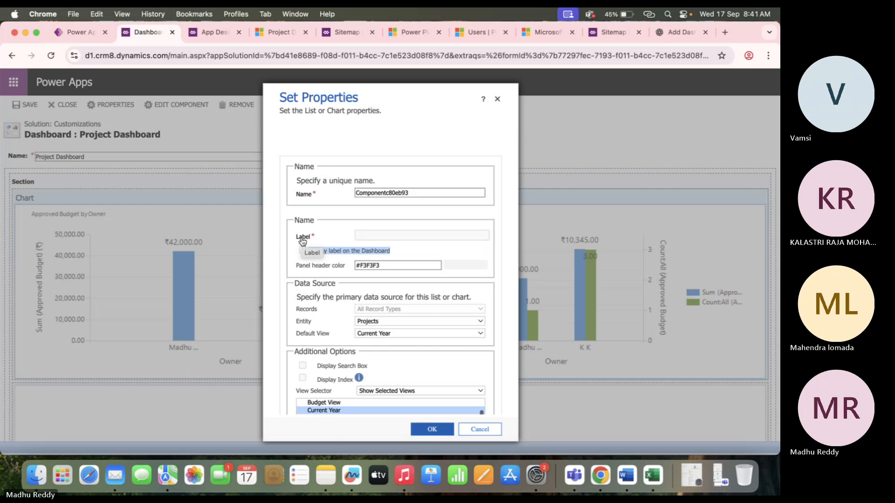
Try to clear the chart's panel header color, then close the chart properties without applying them
left_click(390, 266)
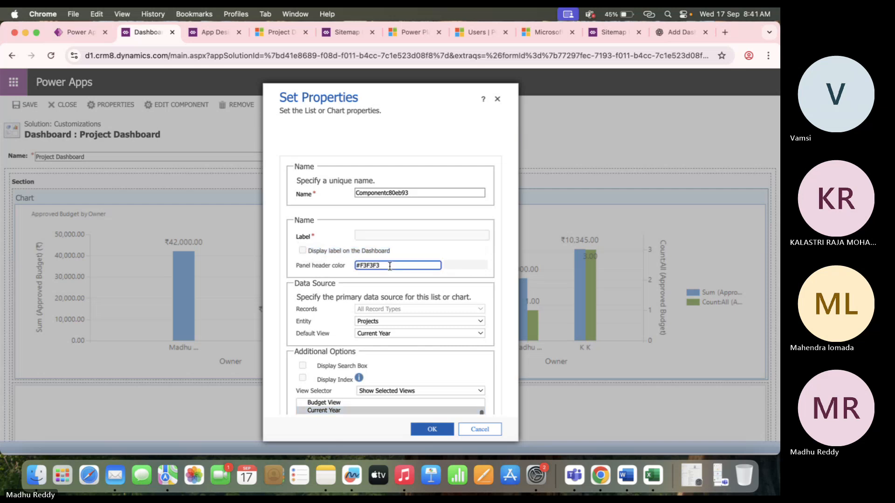
key("BackSpace")
key("BackSpace")
key("BackSpace")
key("BackSpace")
key("BackSpace")
key("BackSpace")
key("BackSpace")
key("Return")
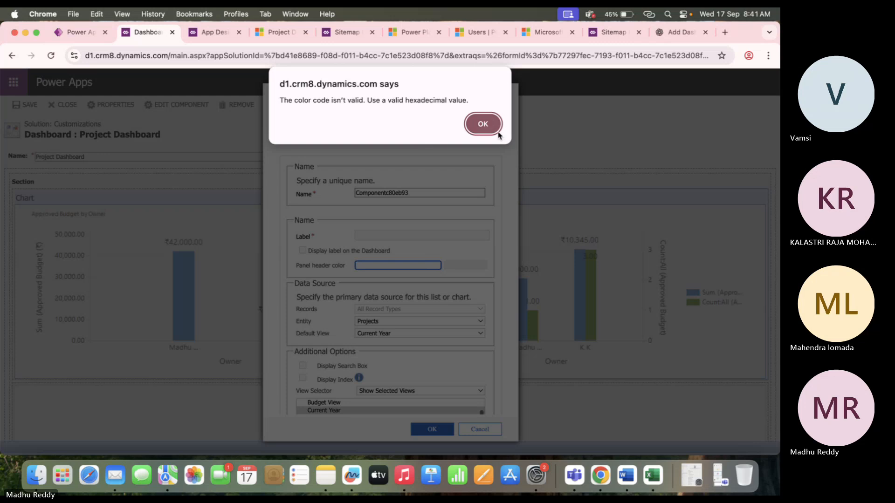
left_click(485, 125)
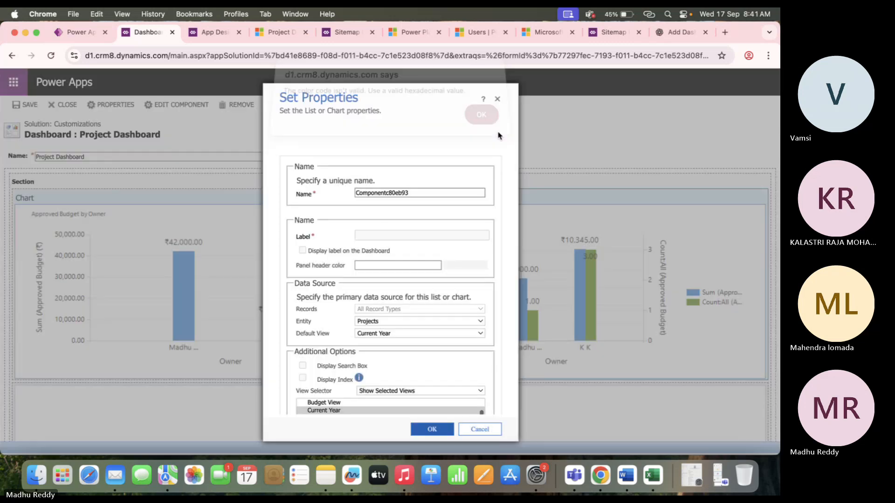
left_click(497, 104)
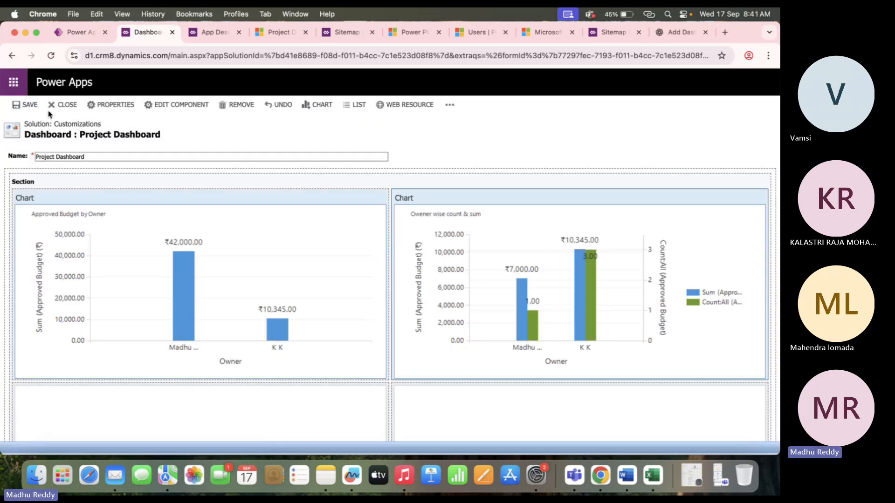
Save and close the Project Dashboard editor, return to the solution's dashboards and publish the dashboard
left_click(29, 106)
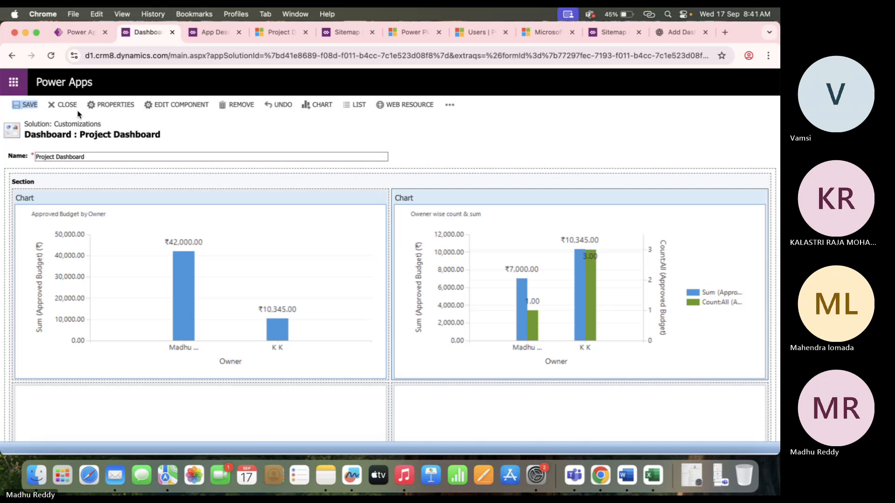
left_click(66, 105)
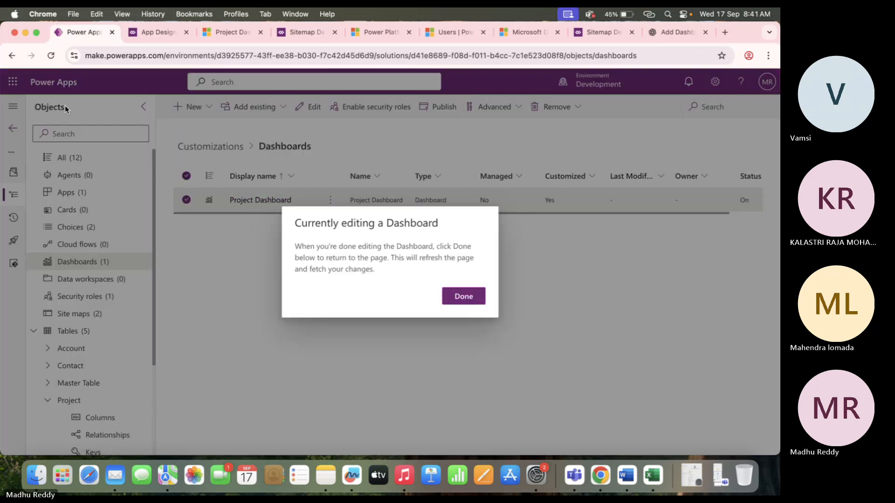
left_click(466, 300)
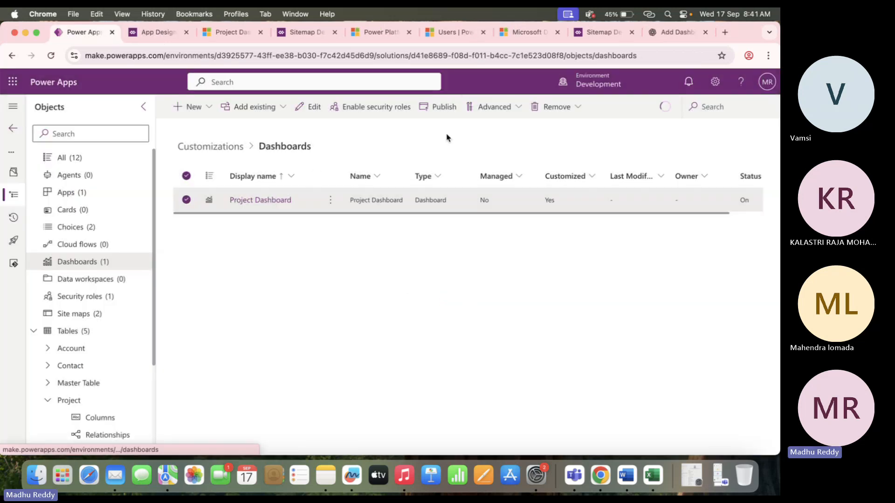
left_click(442, 107)
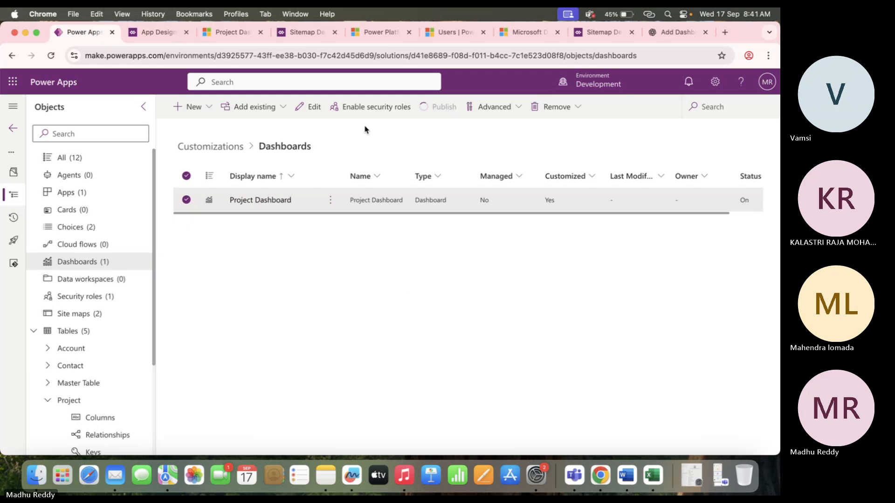
Reload the Project Dashboard in the Project Management app with an emptied cache and zoom out until both charts sit side by side
left_click(241, 26)
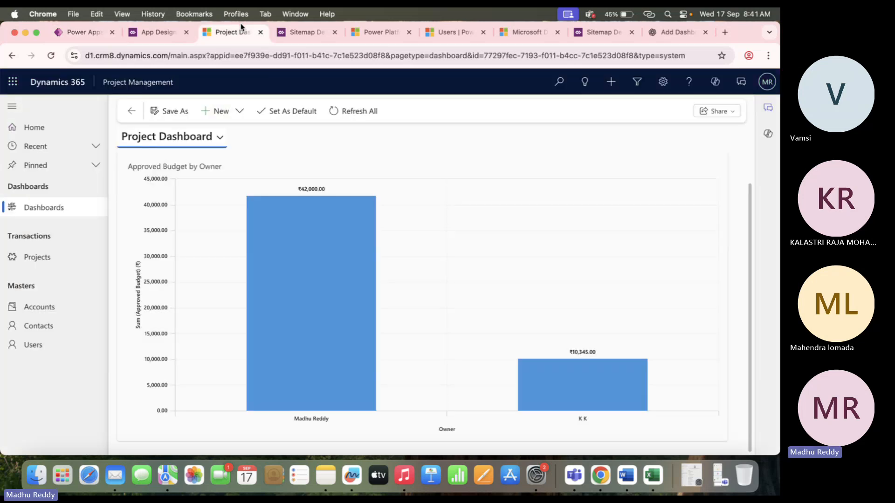
right_click(51, 56)
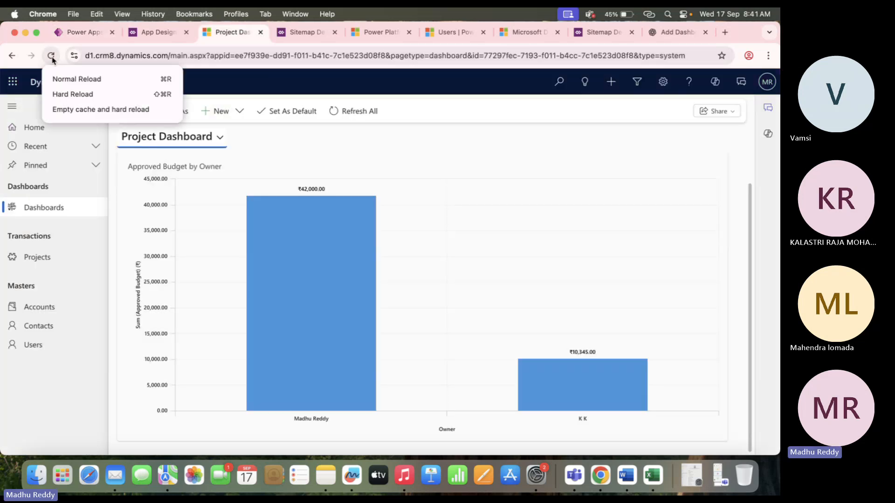
left_click(97, 115)
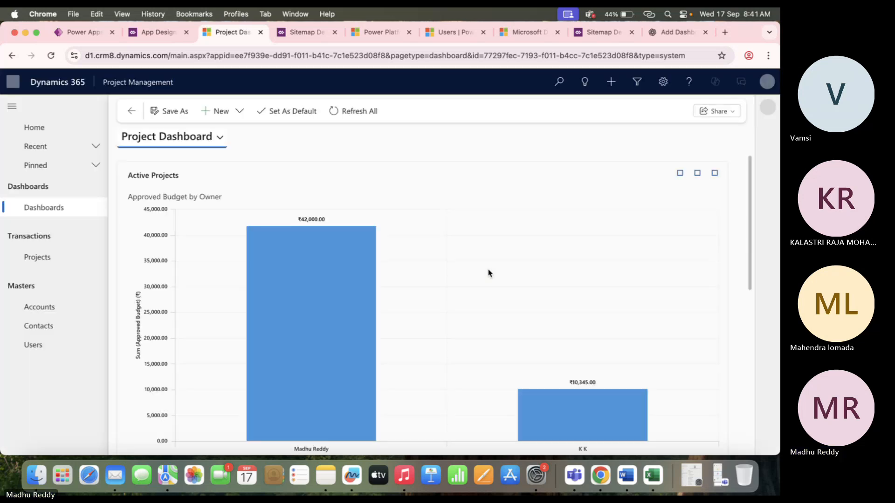
scroll(327, 243, "down", 10)
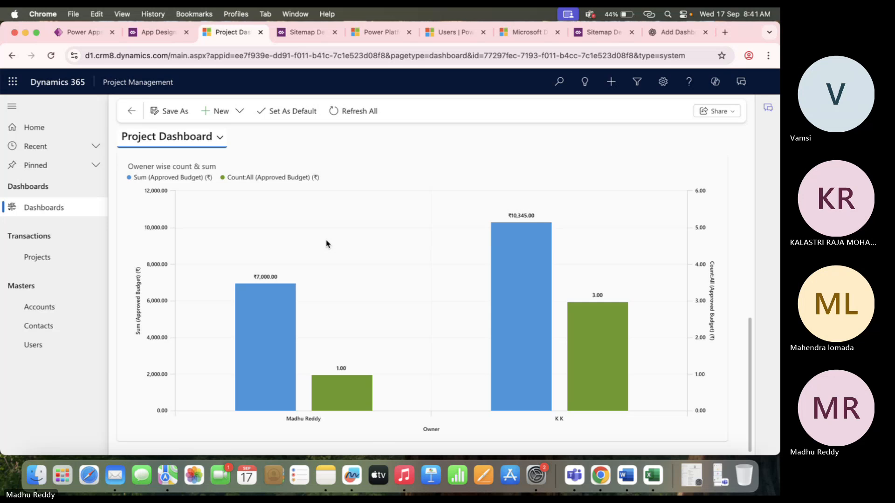
scroll(326, 243, "up", 3)
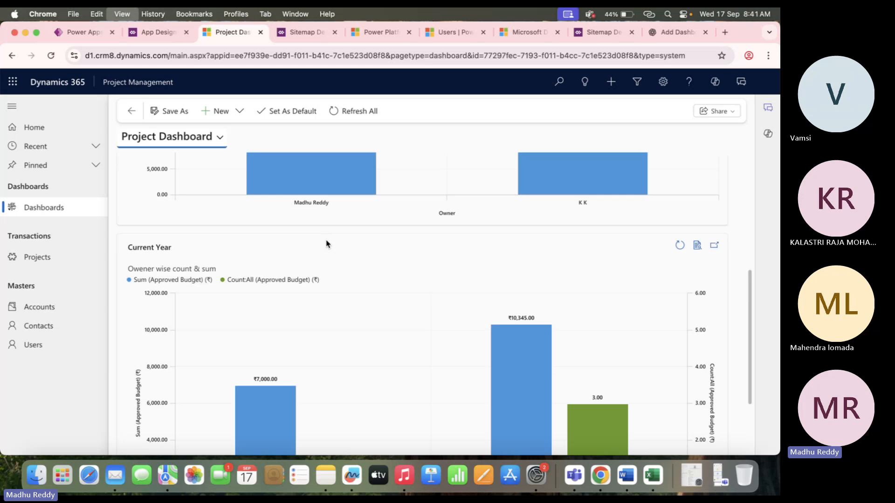
key("super+minus")
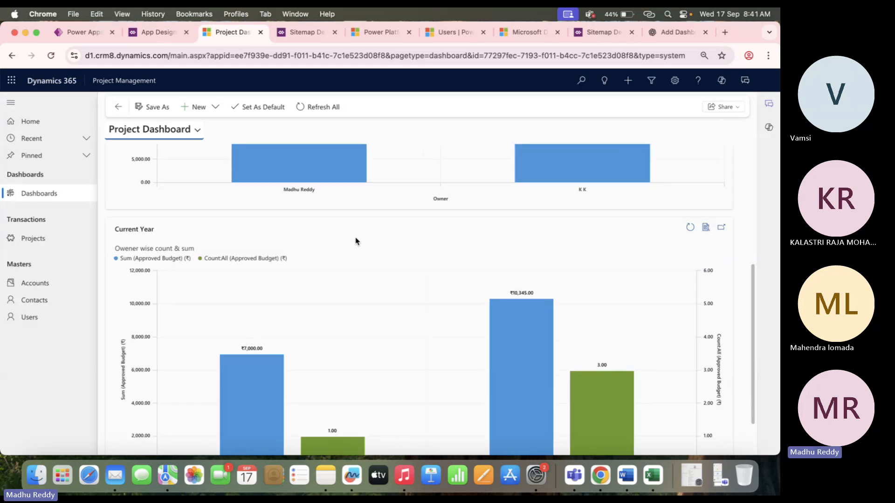
scroll(355, 241, "down", 2)
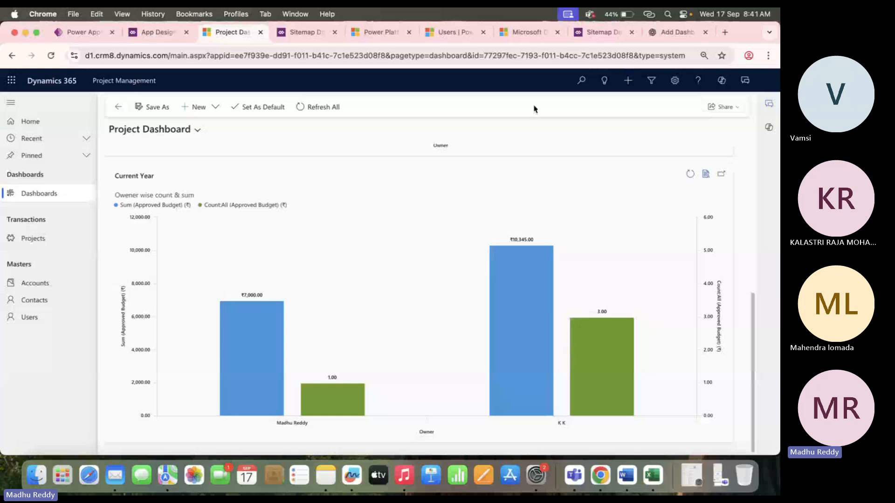
key("super+minus")
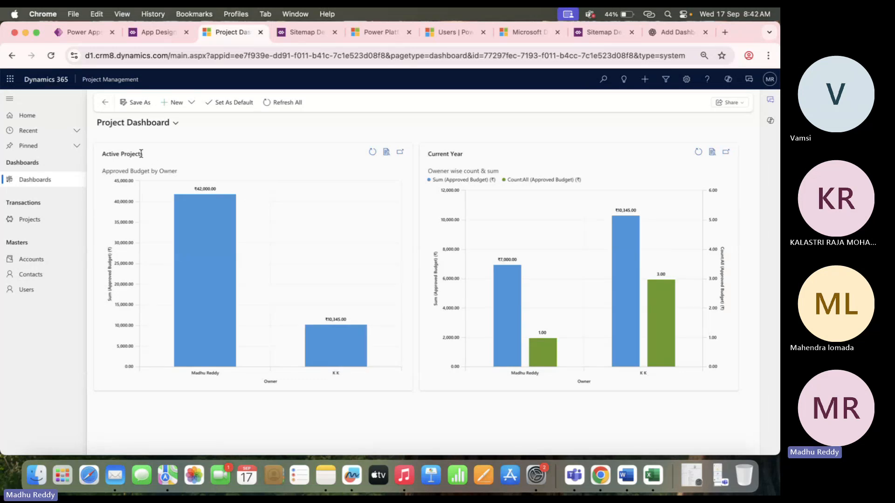
Compare the view titles and per-owner sum and count bars of the Active Projects and Current Year charts
left_click_drag(141, 153, 95, 159)
double_click(456, 154)
left_click(423, 162)
left_click_drag(431, 154, 469, 154)
left_click(527, 388)
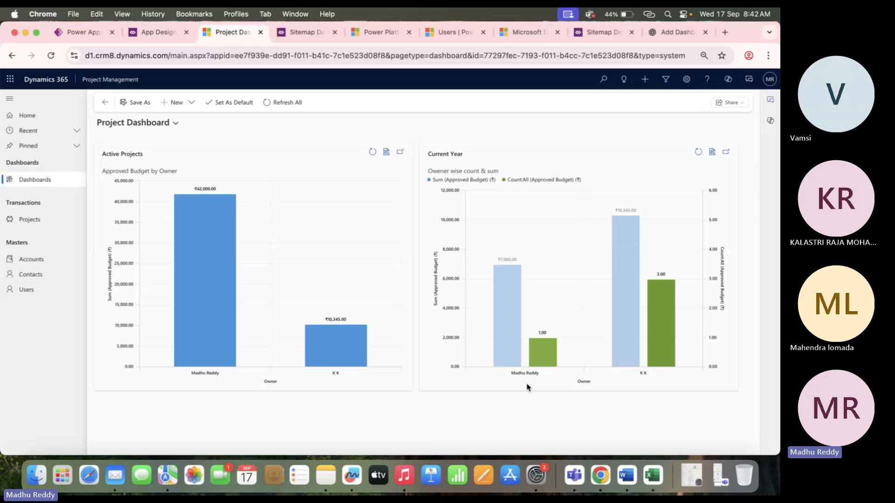
mouse_move(545, 353)
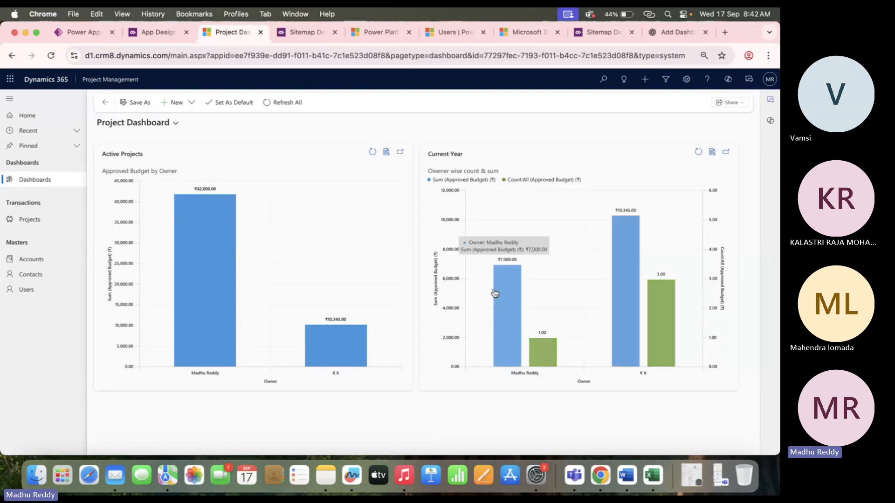
mouse_move(504, 282)
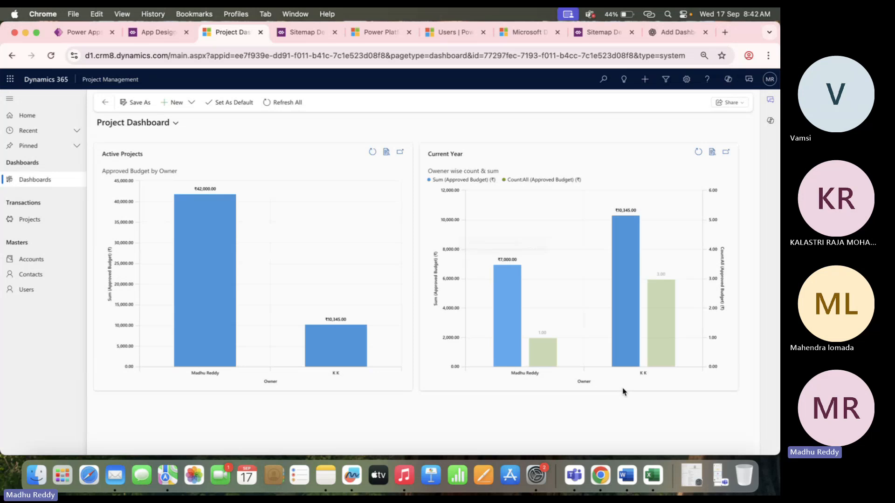
mouse_move(663, 312)
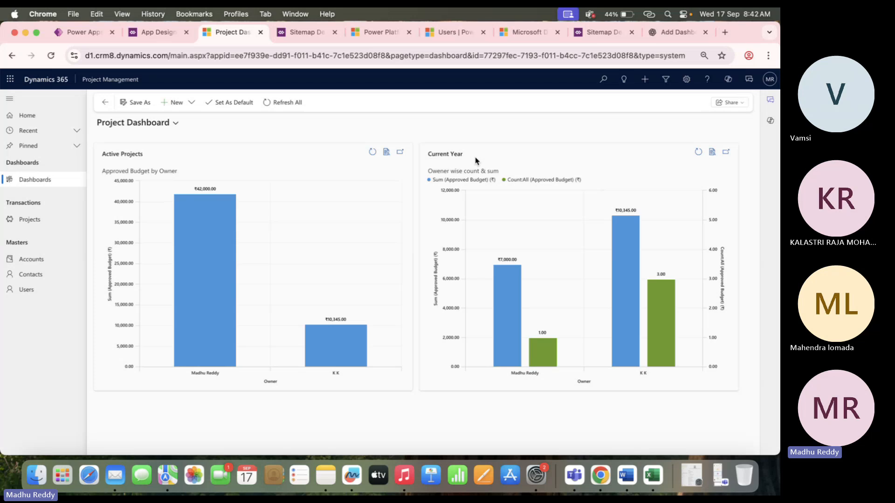
Reopen the Project Dashboard for editing from the Customizations solution and review the Approved Budget by Owner chart's properties, then cancel
left_click(99, 32)
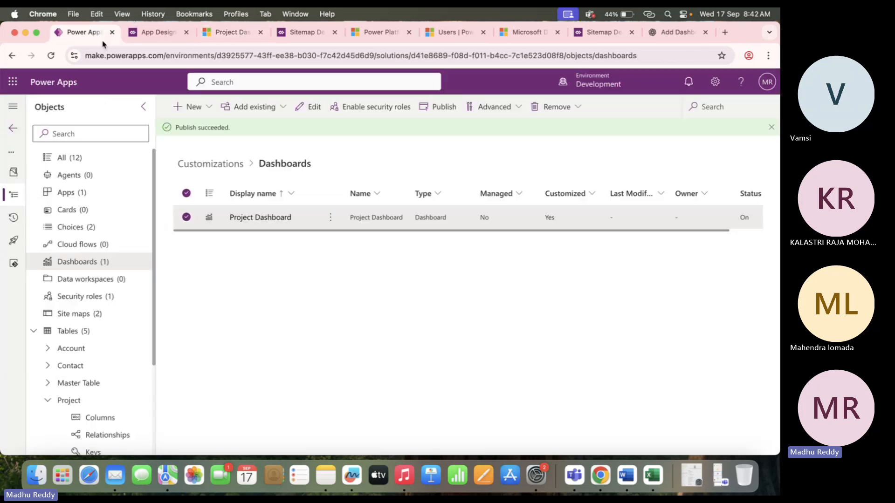
left_click(261, 219)
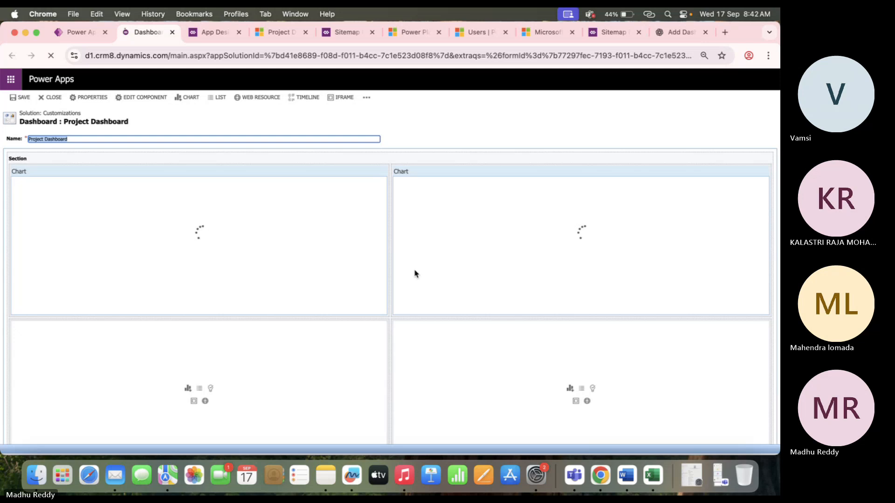
left_click(318, 271)
double_click(318, 271)
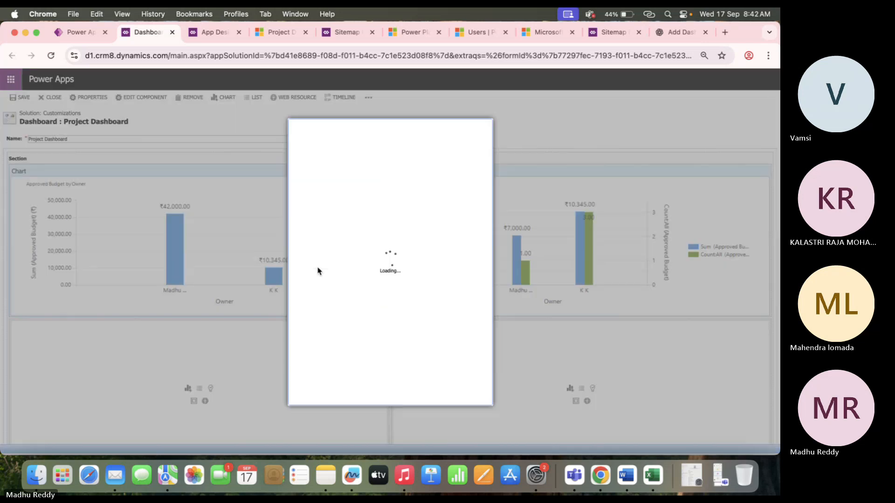
scroll(446, 251, "up", 5)
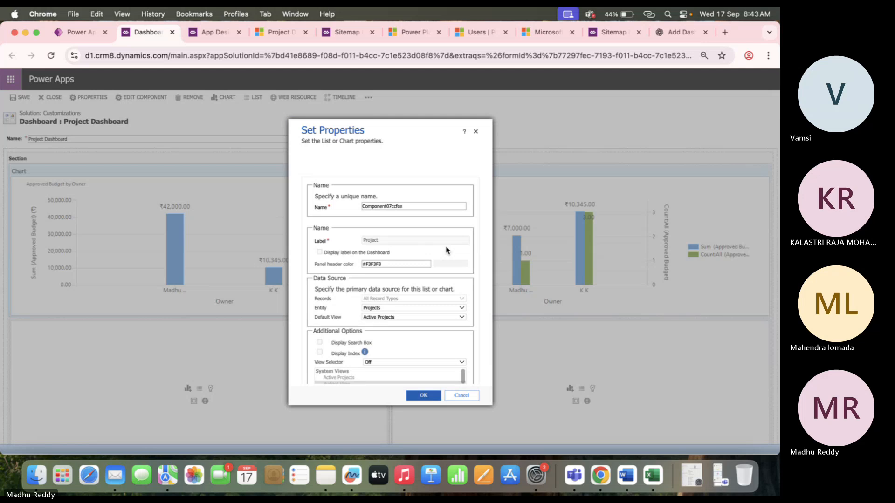
scroll(446, 251, "down", 1)
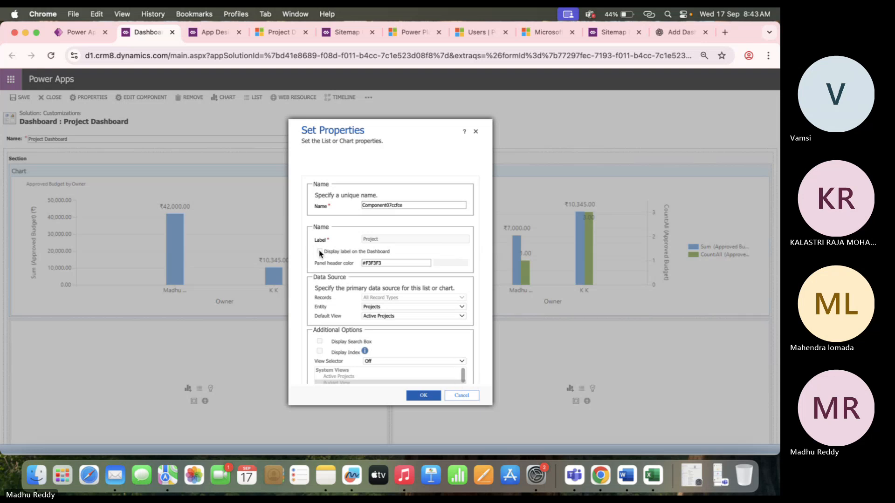
left_click(462, 397)
Set the view selector of the Owener wise count & sum chart to Show Selected Views, offering Current Year and Previous Year
double_click(429, 269)
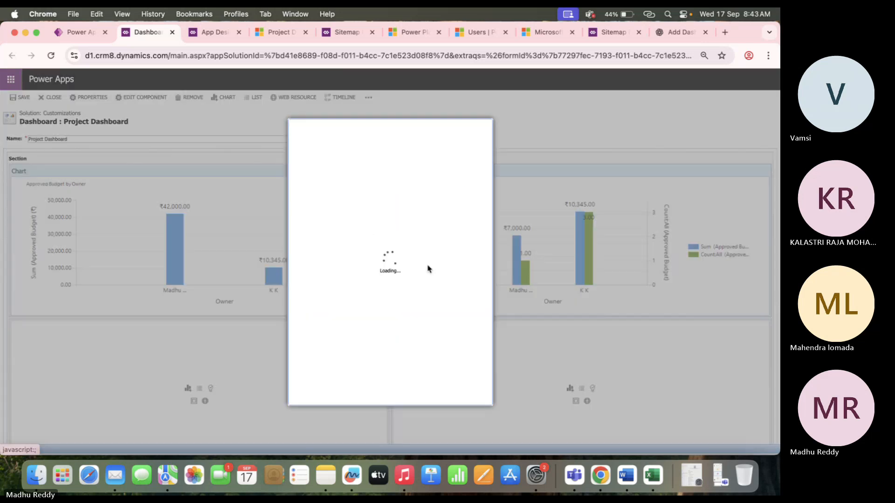
scroll(428, 268, "up", 5)
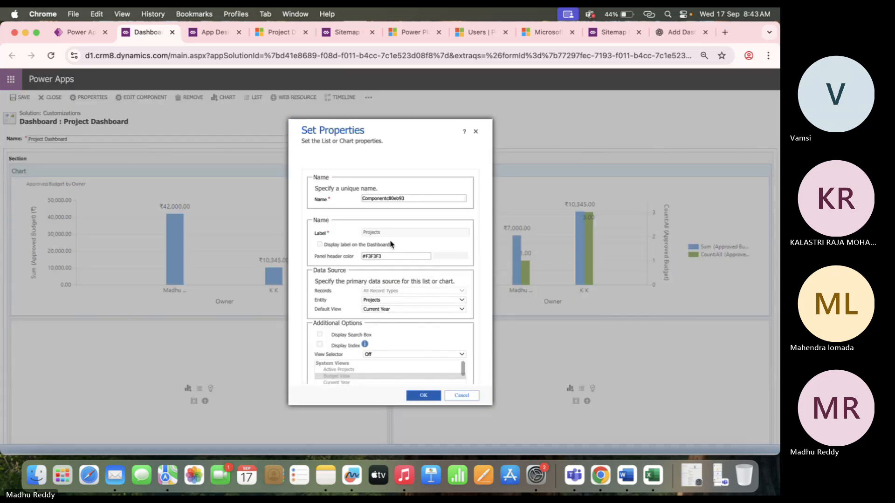
scroll(387, 261, "down", 4)
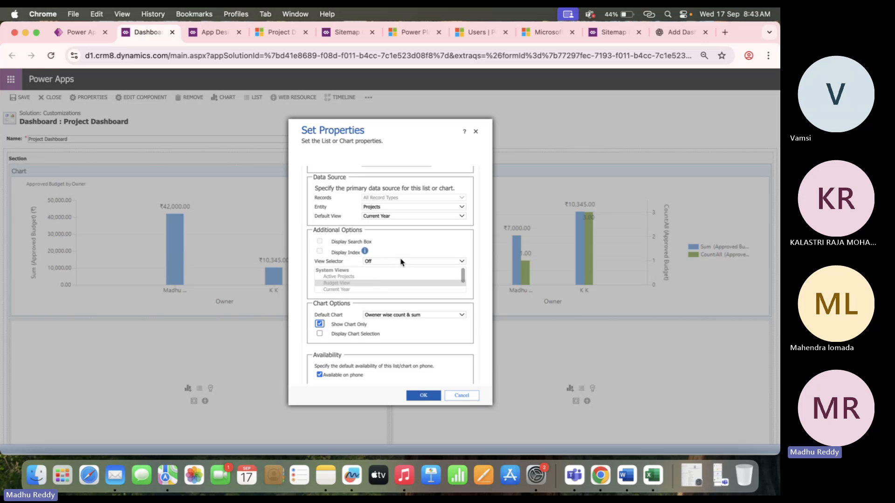
left_click(399, 261)
left_click(398, 286)
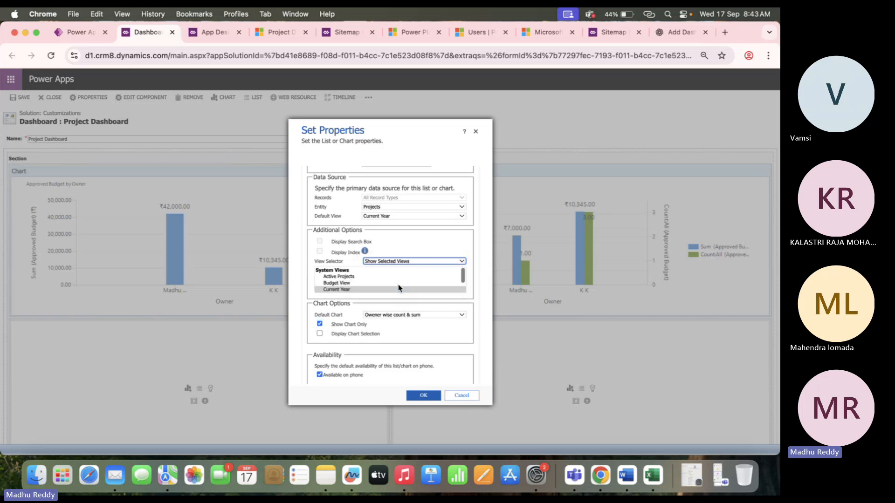
scroll(391, 289, "down", 2)
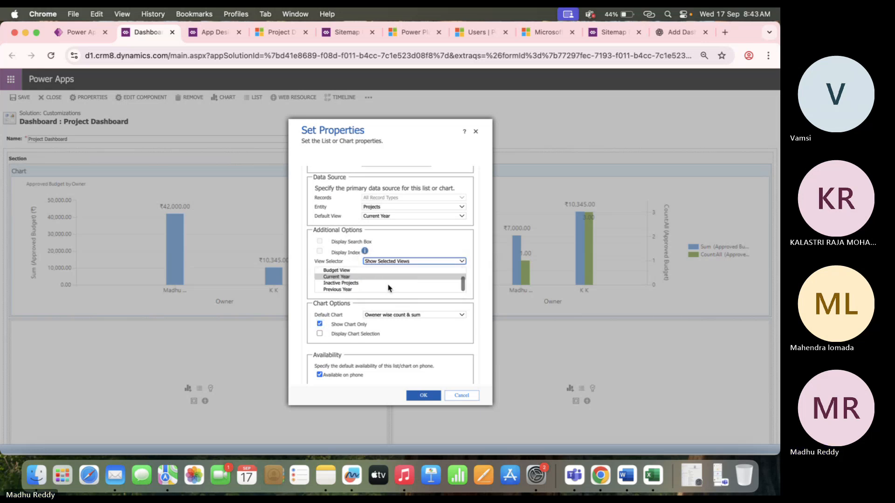
left_click(348, 289, "super")
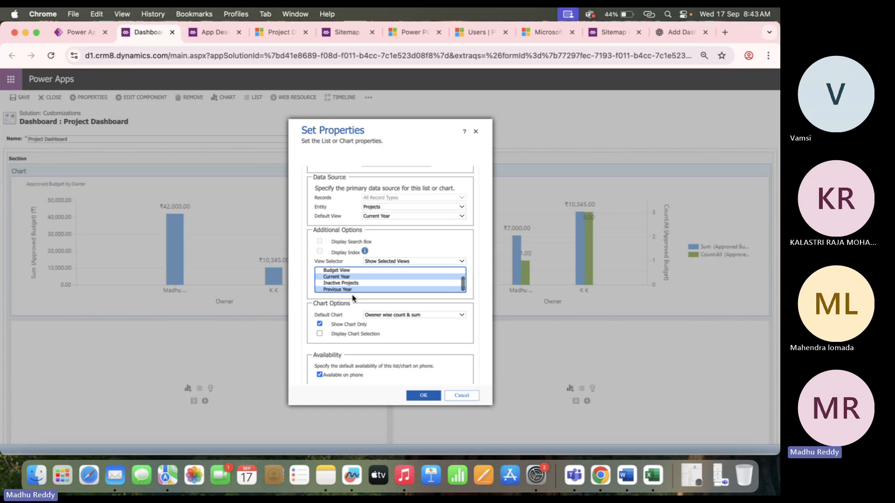
left_click(423, 395)
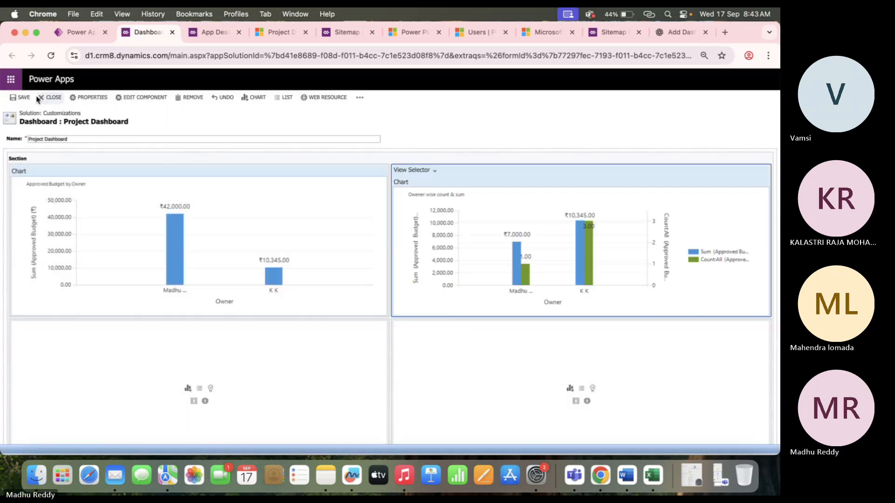
Save and close the Project Dashboard editor, return to the solution's dashboards and publish the dashboard again
left_click(22, 99)
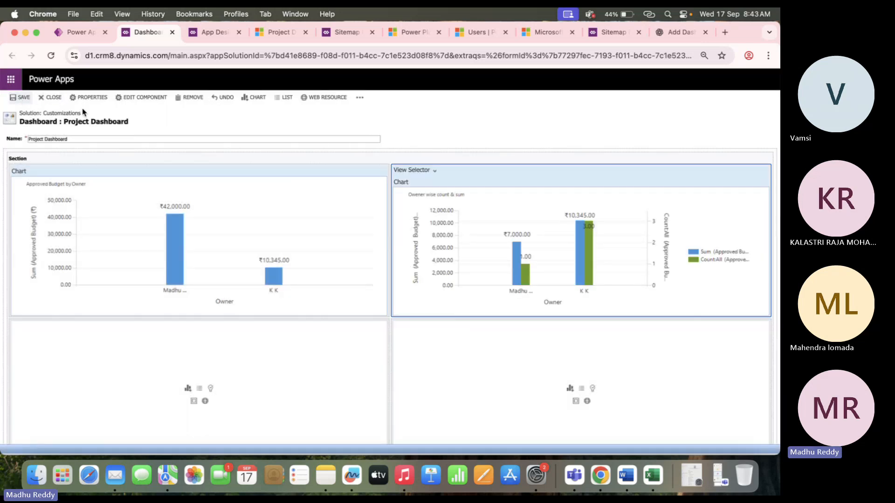
left_click(53, 97)
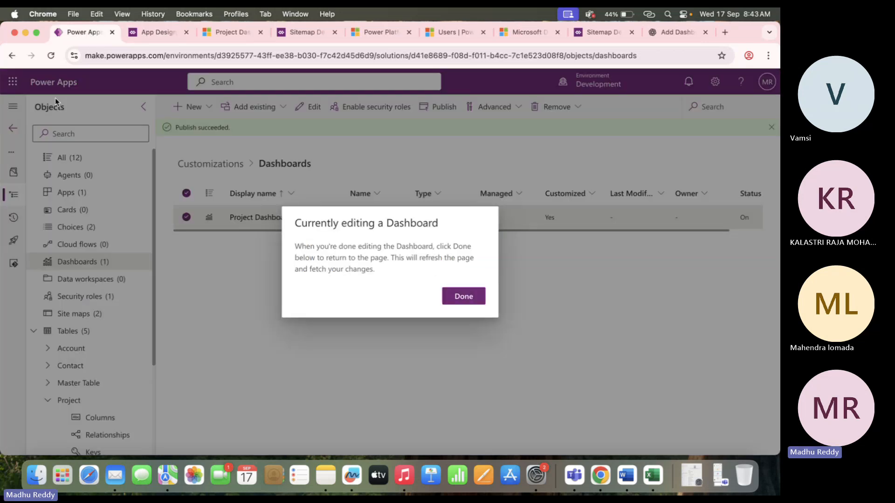
left_click(464, 298)
left_click(438, 107)
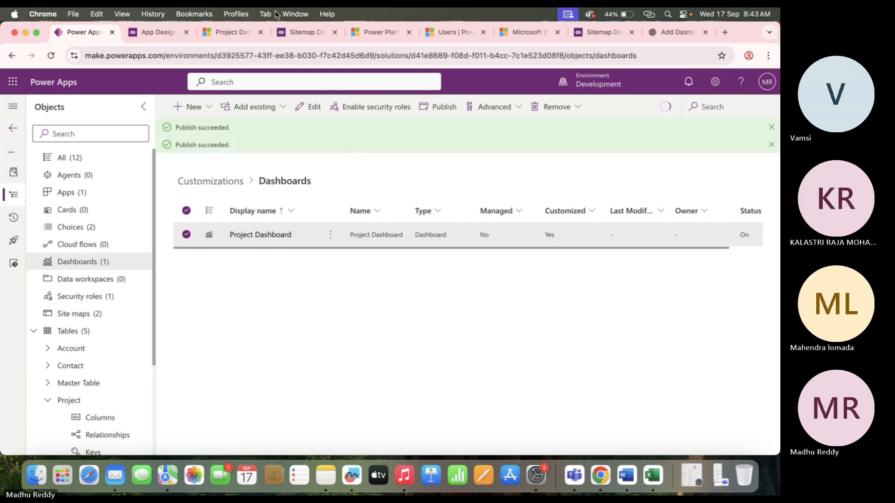
Switch to the Project Management app and reload its Project Dashboard with an emptied cache
left_click(234, 28)
right_click(51, 55)
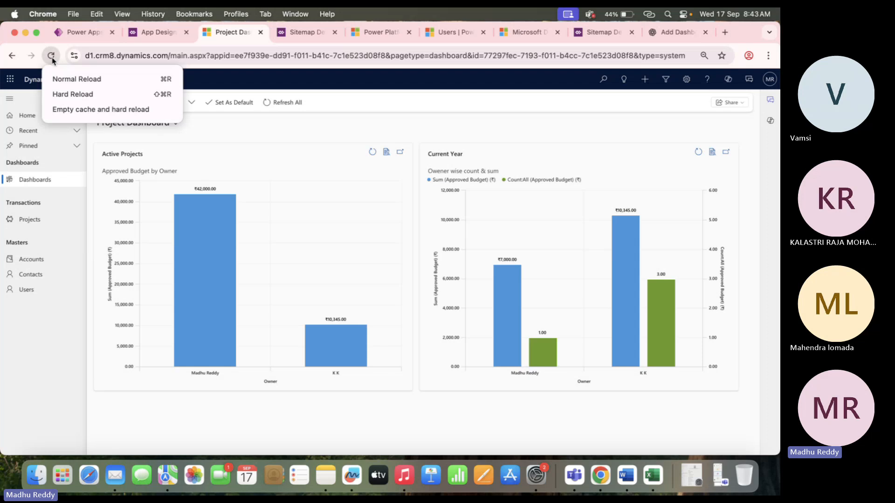
left_click(86, 110)
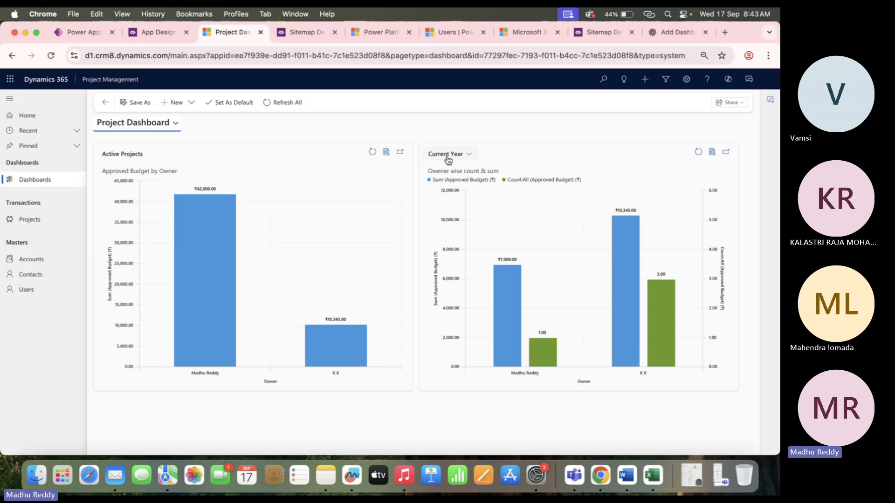
Switch the Owener wise count & sum chart between the Previous Year and Current Year views and compare its bars, ending on Current Year
left_click(468, 157)
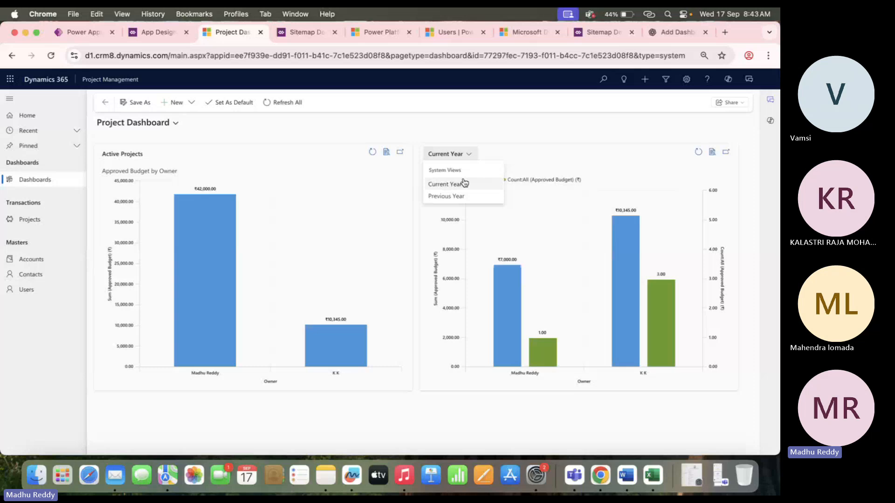
left_click(462, 196)
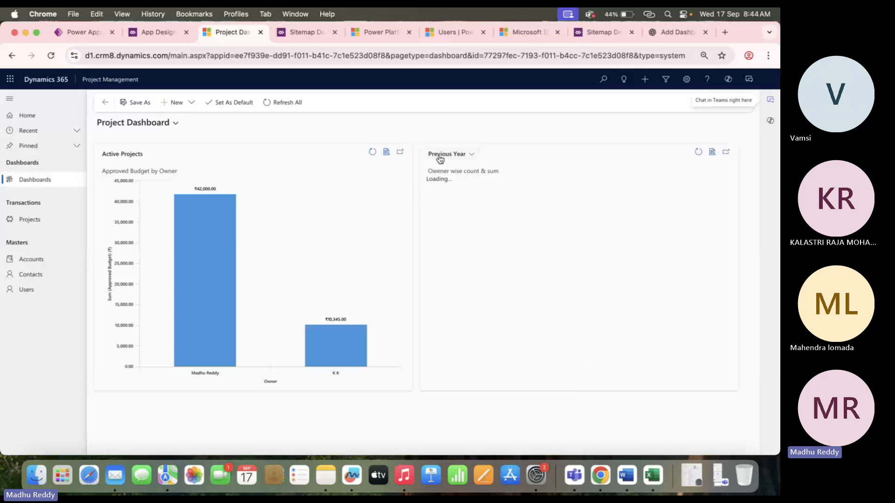
left_click(471, 156)
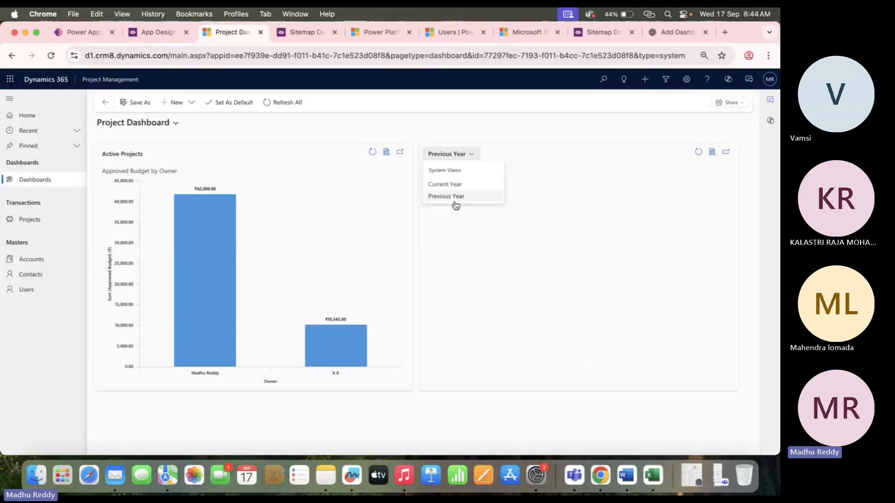
left_click(451, 193)
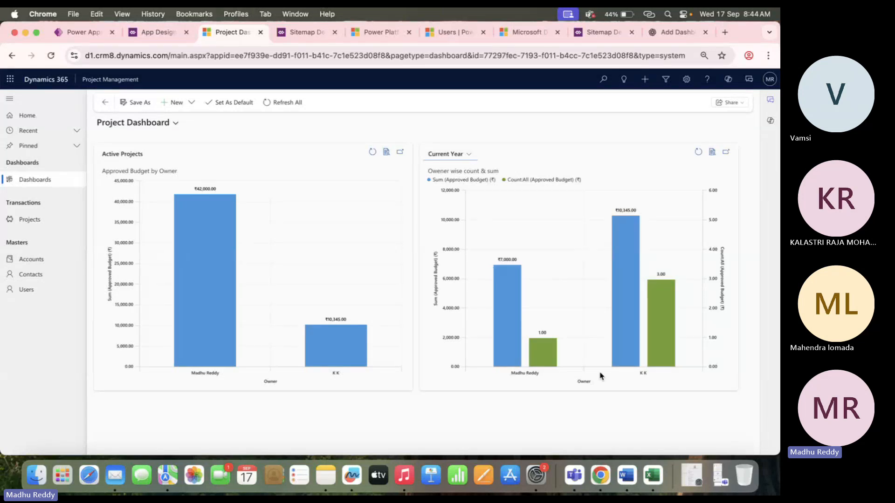
left_click(447, 154)
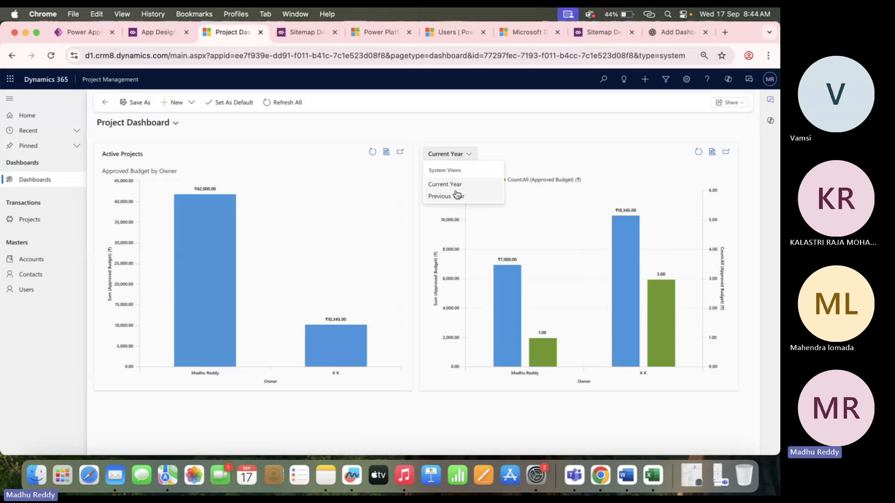
left_click(457, 195)
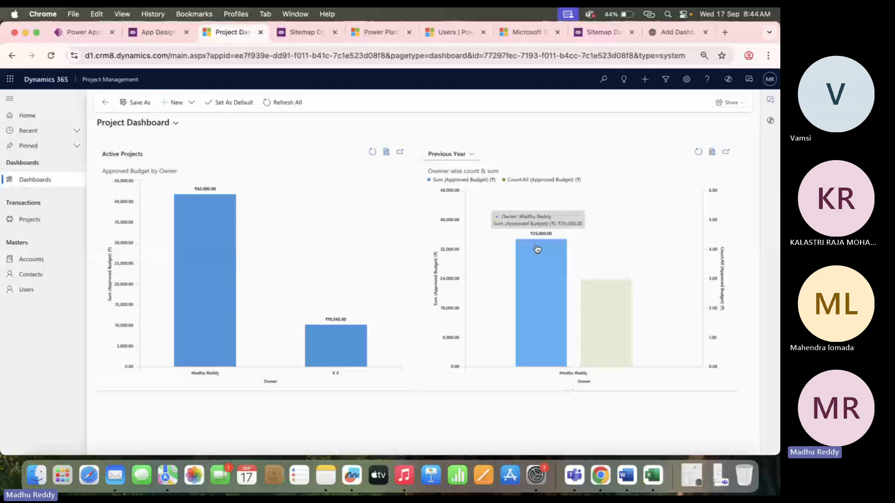
left_click(450, 154)
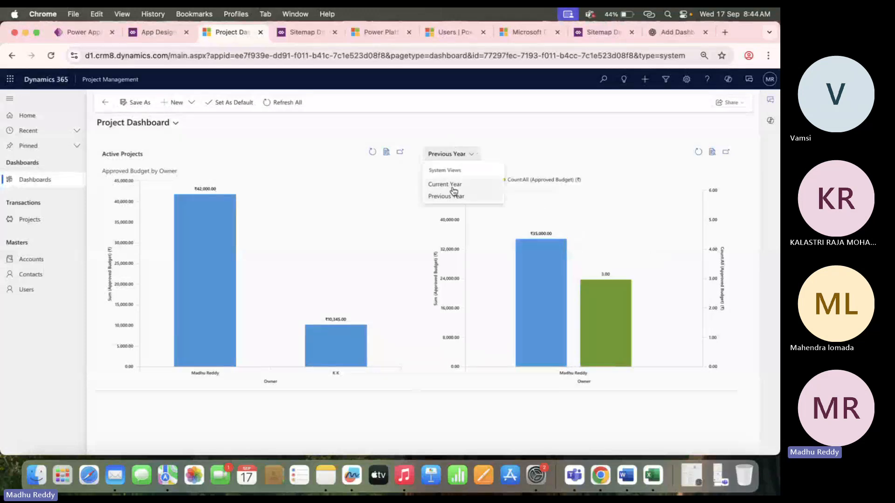
left_click(443, 182)
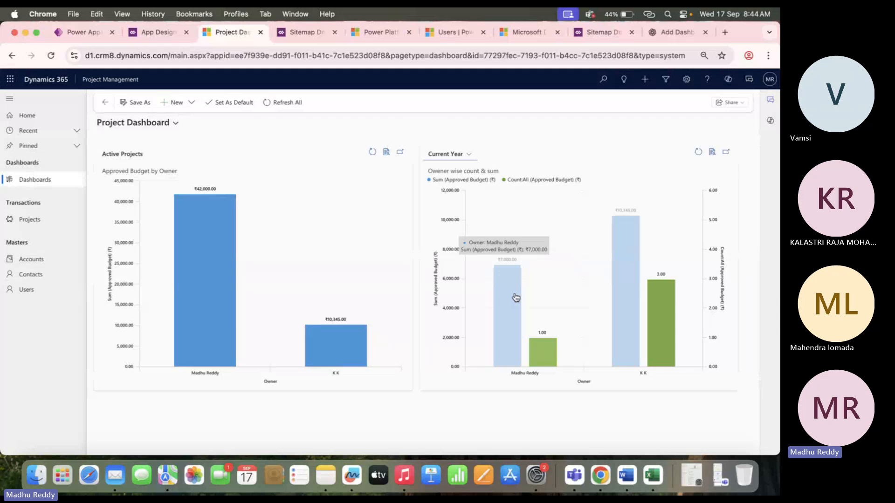
left_click(455, 154)
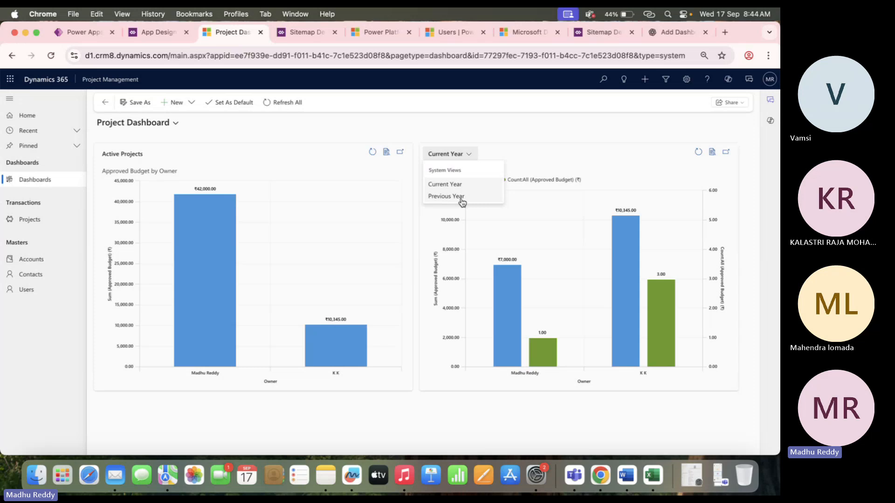
left_click(539, 155)
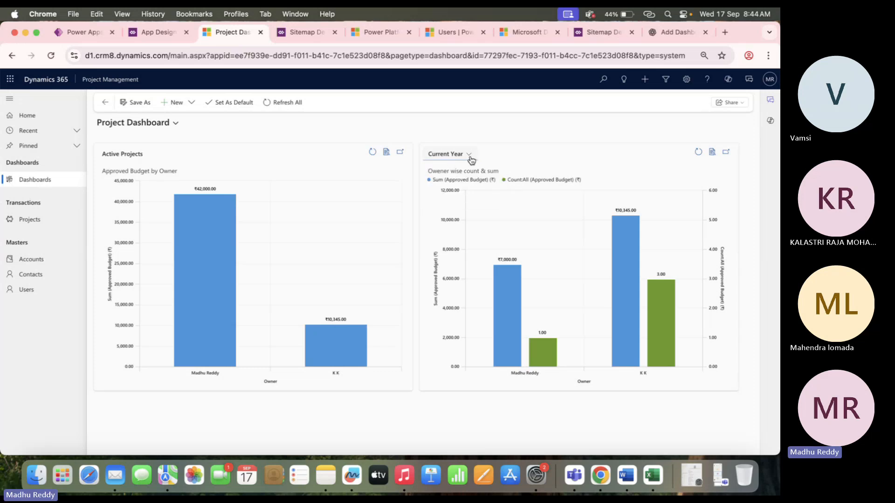
Reopen the Project Dashboard for editing from the Customizations solution and review the Owener wise count & sum chart's view selector options and selected views
left_click(82, 33)
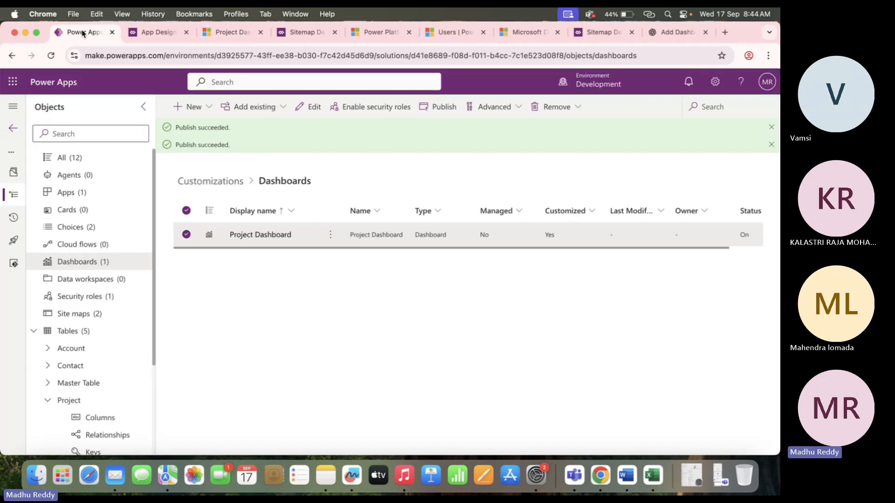
left_click(270, 235)
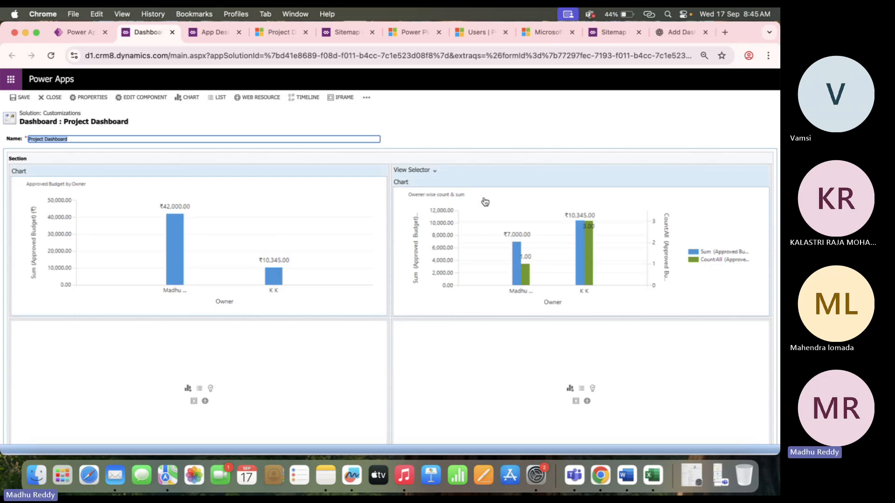
double_click(424, 295)
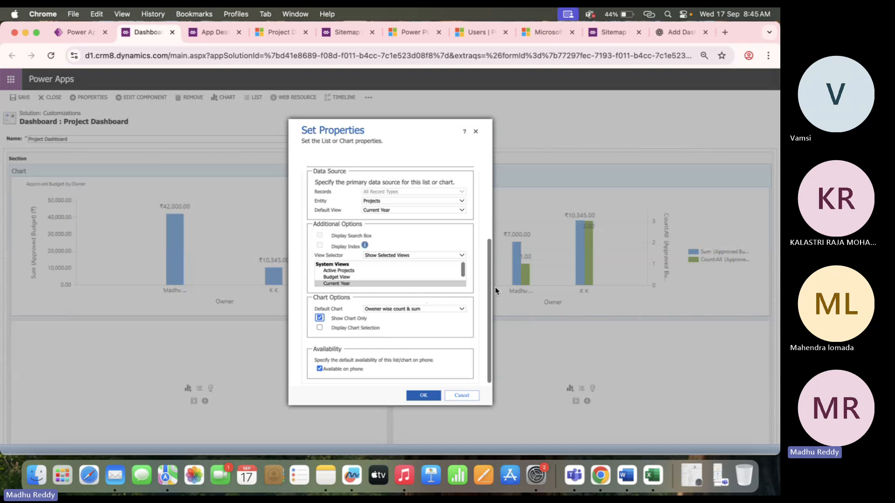
left_click(314, 259)
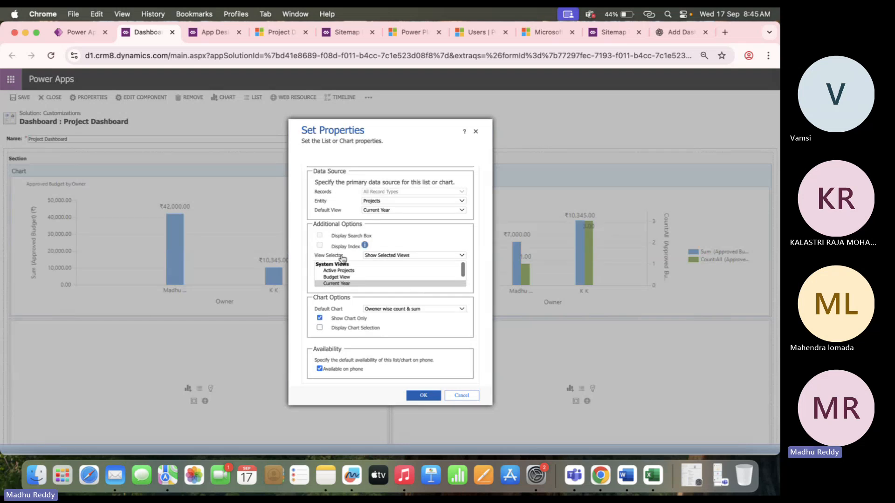
left_click(388, 255)
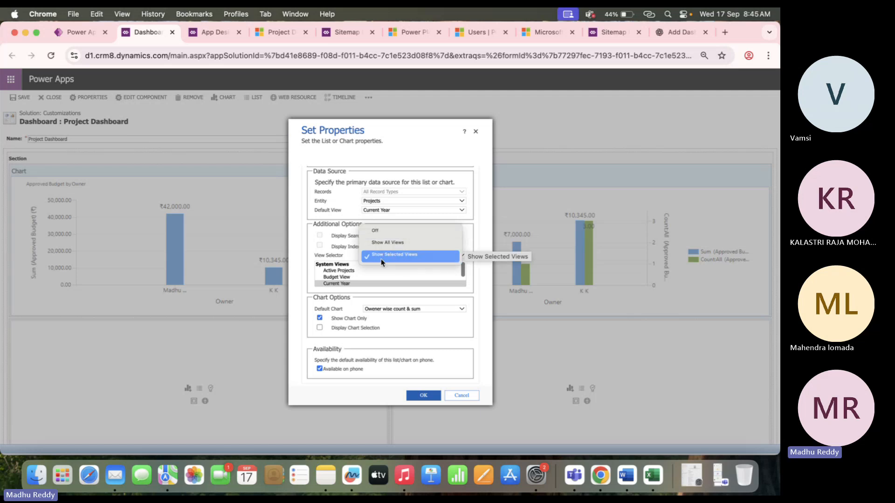
left_click(394, 260)
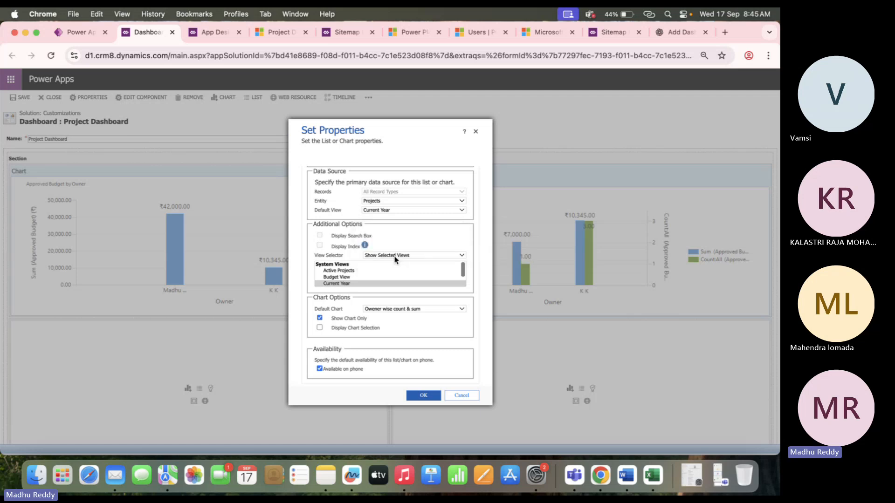
scroll(338, 278, "down", 2)
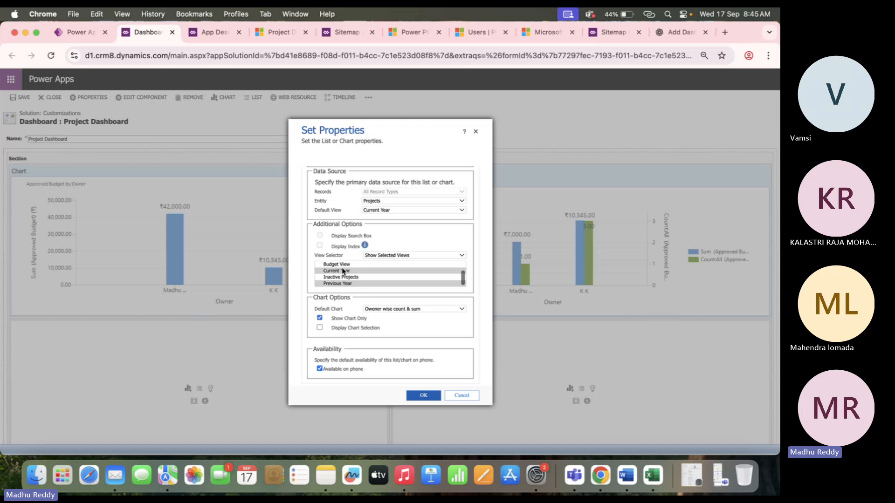
Check which views the second chart's view selector offers in the Project Management app, then return to the dashboard editor
left_click(279, 32)
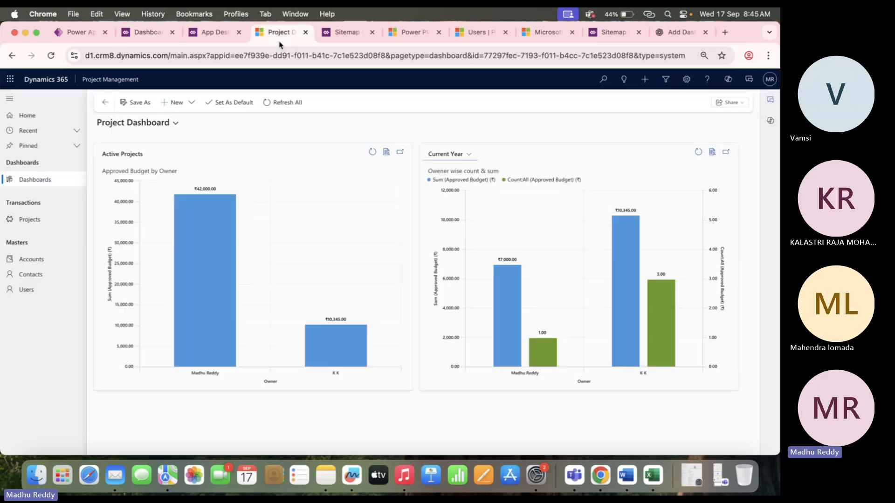
left_click(456, 154)
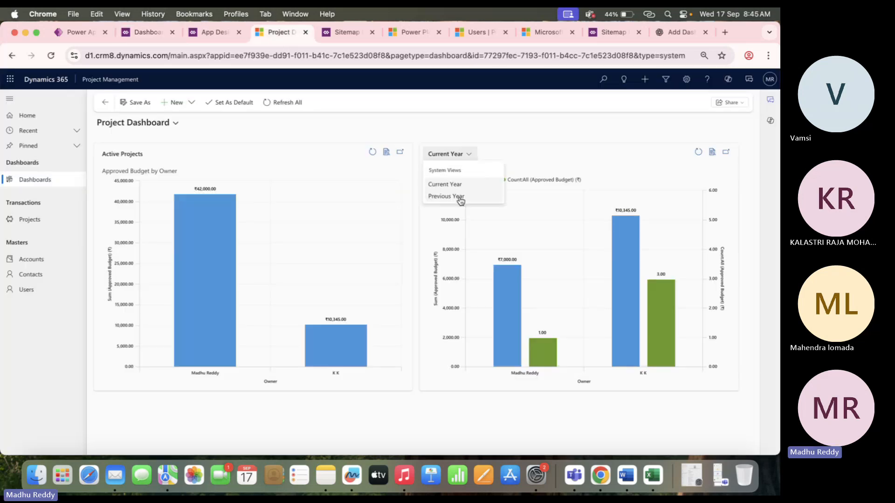
left_click(154, 32)
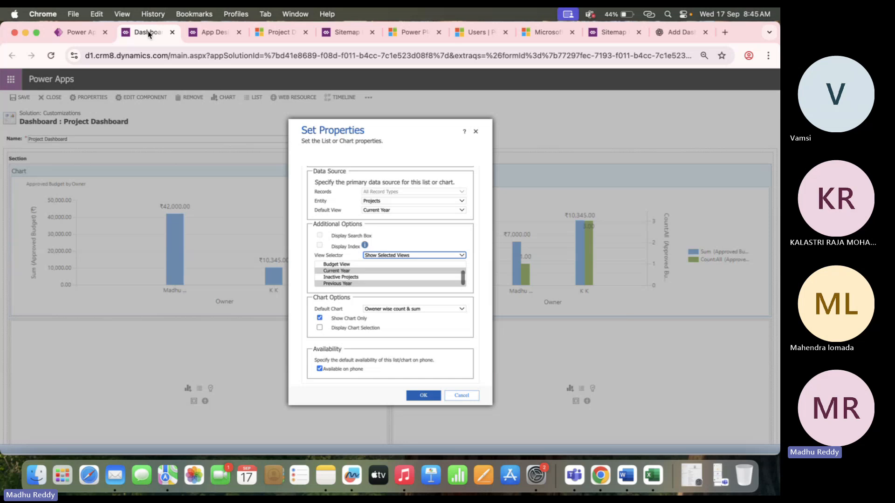
Set the Owener wise count & sum chart's view selector to Show All Views and compare with the views offered in the Project Management app
left_click(406, 256)
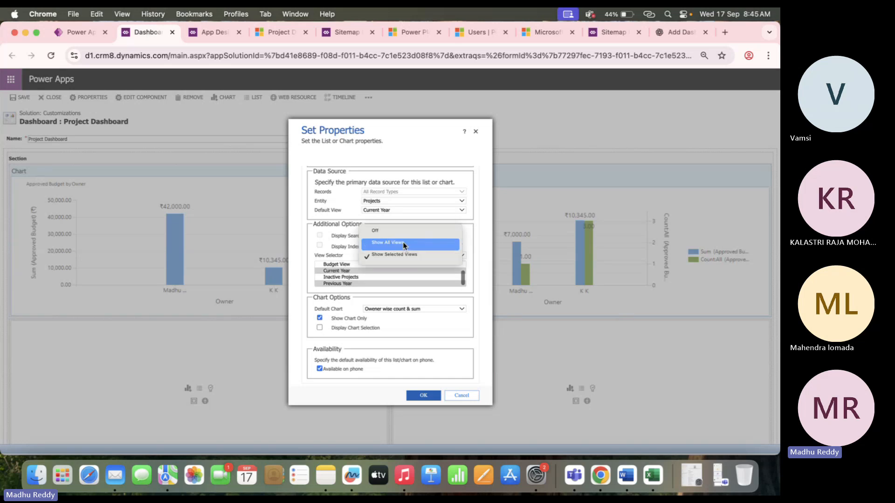
left_click(403, 242)
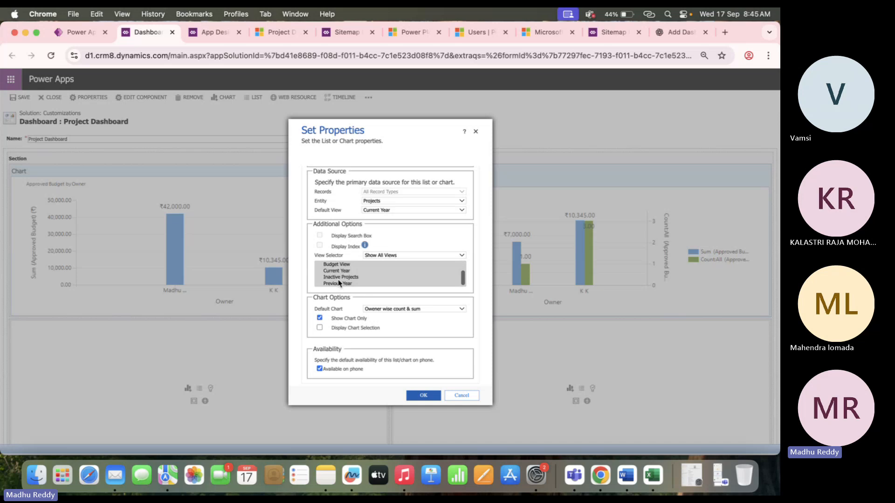
scroll(339, 282, "up", 2)
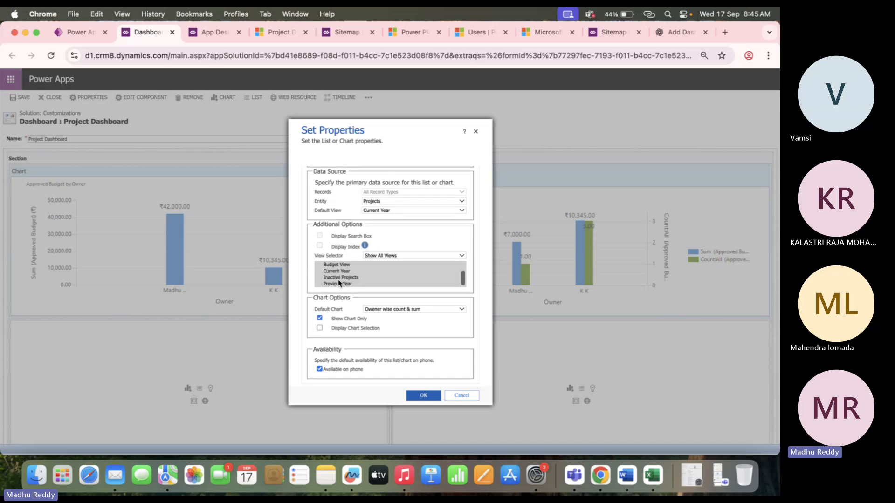
left_click(291, 35)
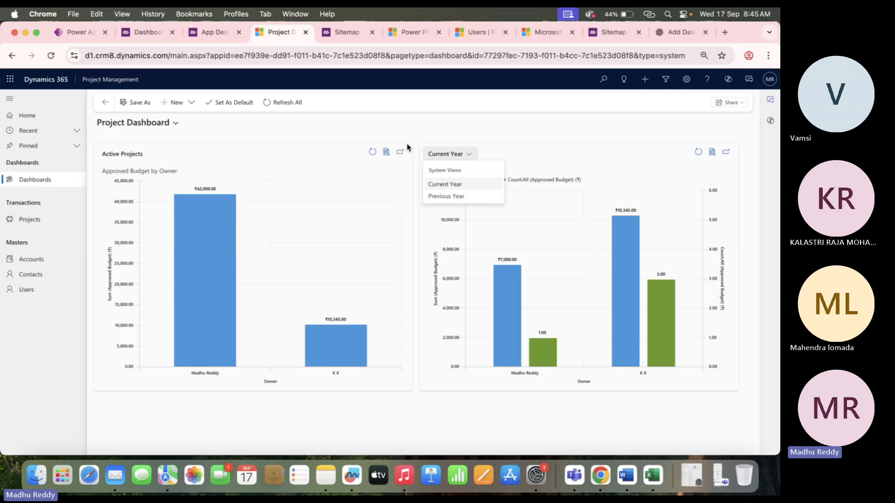
left_click(147, 32)
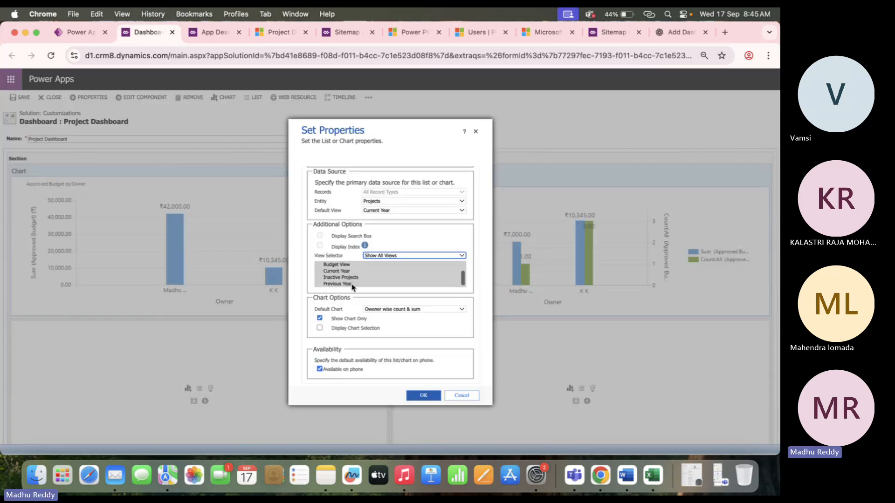
Set the view selector back to Show Selected Views, with Current Year and Previous Year as the selected views
left_click(410, 255)
left_click(406, 267)
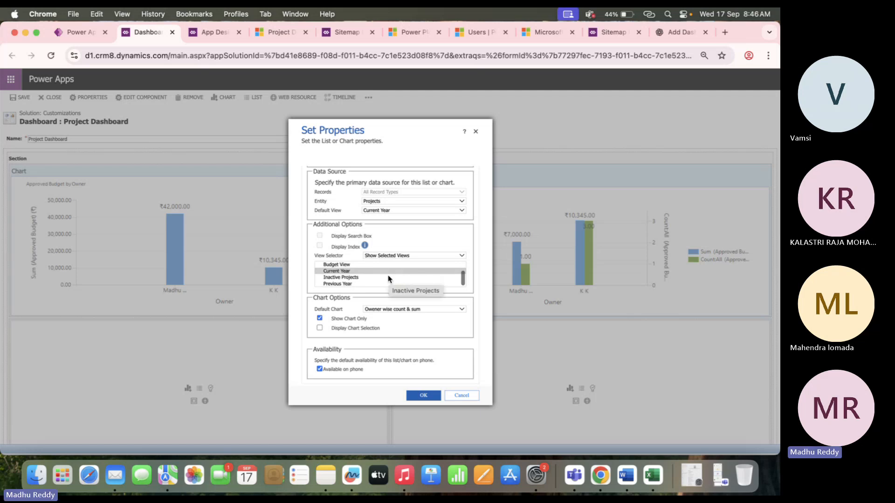
left_click(348, 284, "super")
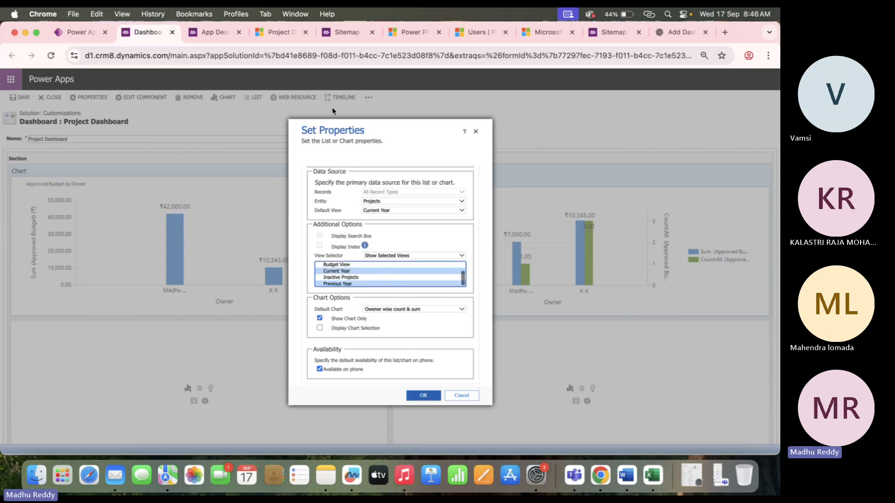
Switch to the Project Management app, open the mabca project record and examine the options of its Status field
left_click(276, 33)
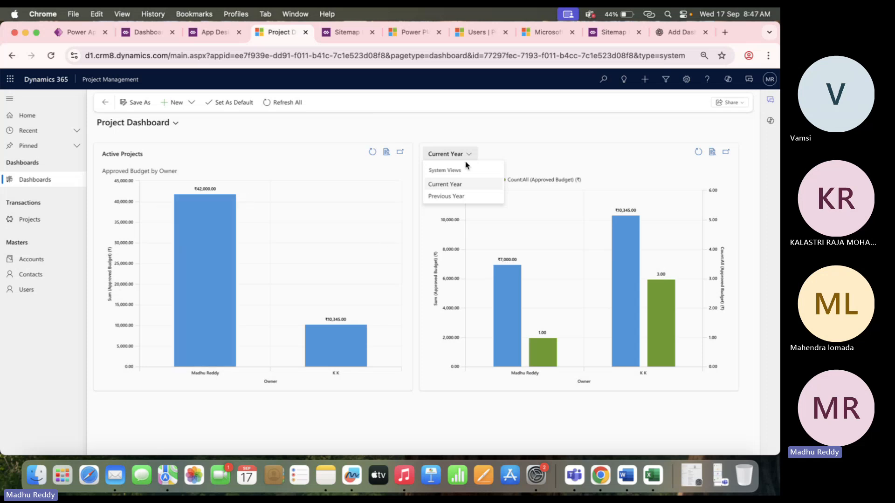
left_click(442, 123)
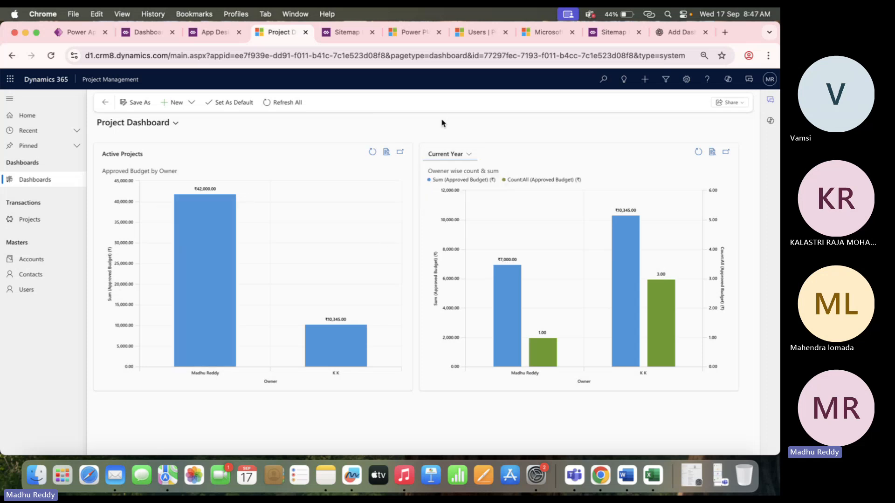
left_click(409, 36)
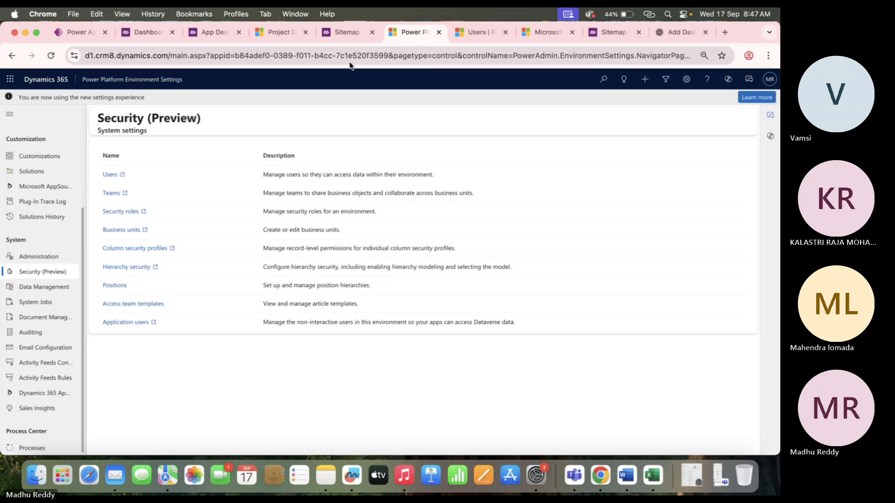
left_click(268, 42)
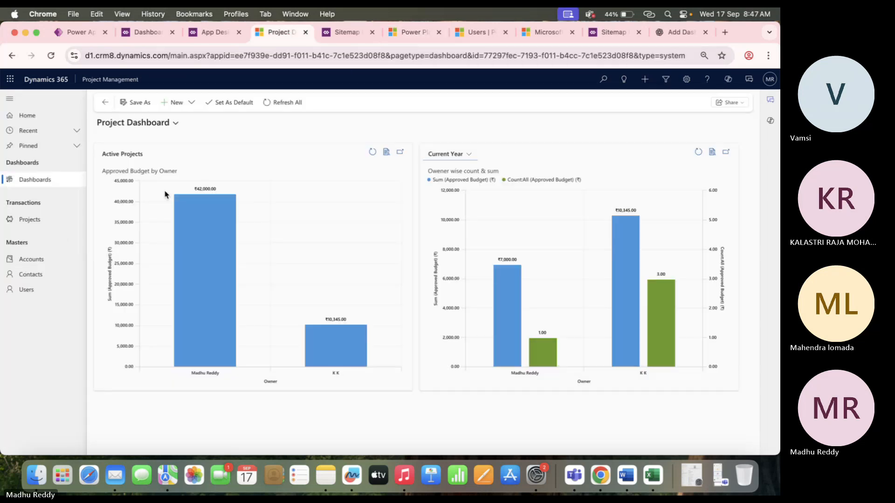
left_click(38, 225)
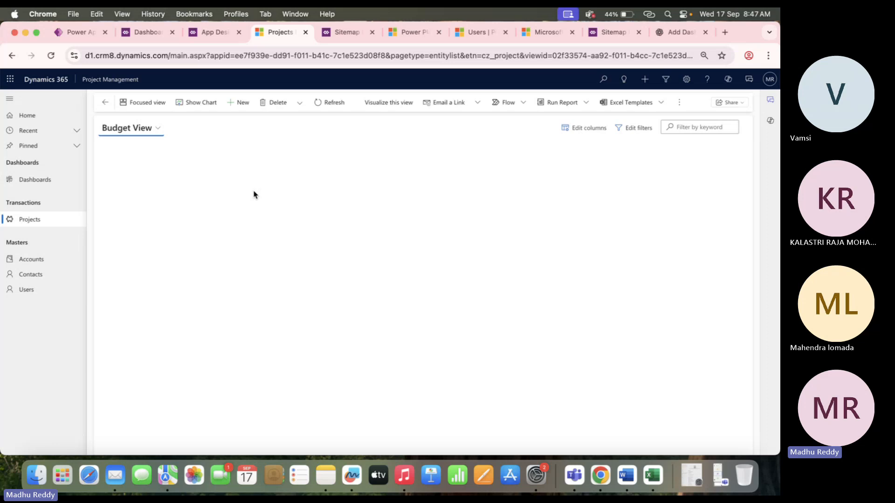
double_click(252, 172)
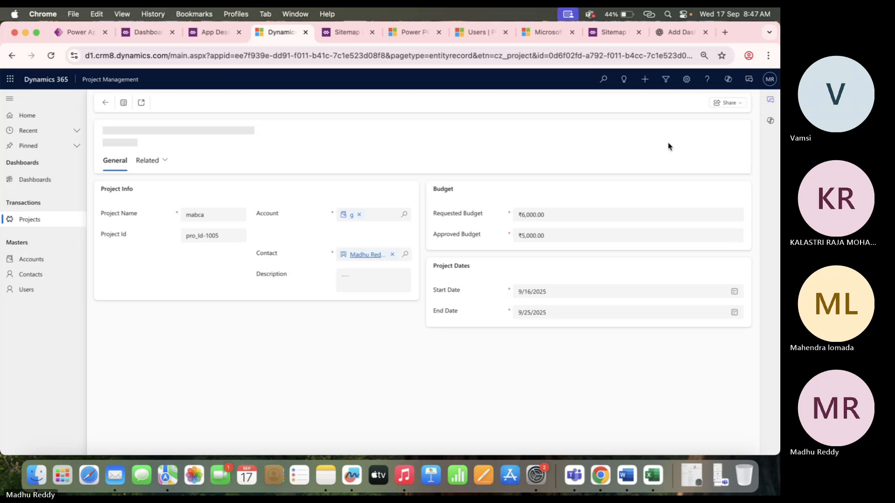
left_click(736, 133)
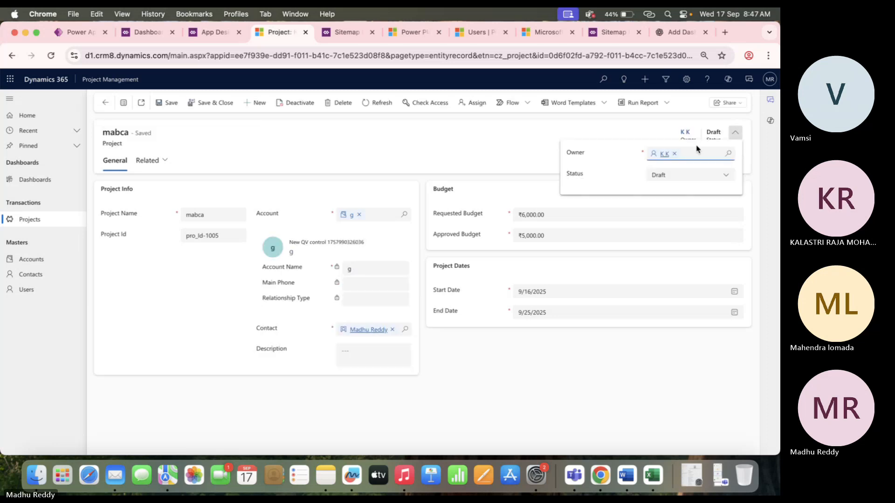
left_click(681, 180)
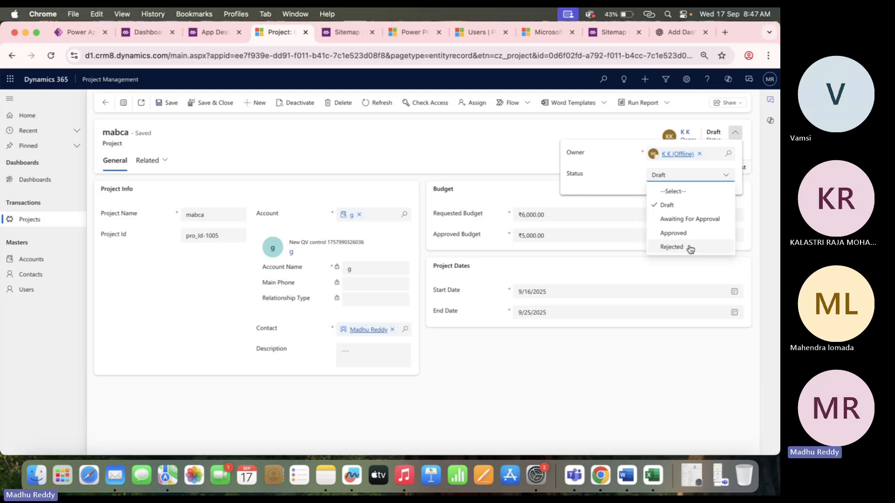
left_click_drag(591, 176, 565, 177)
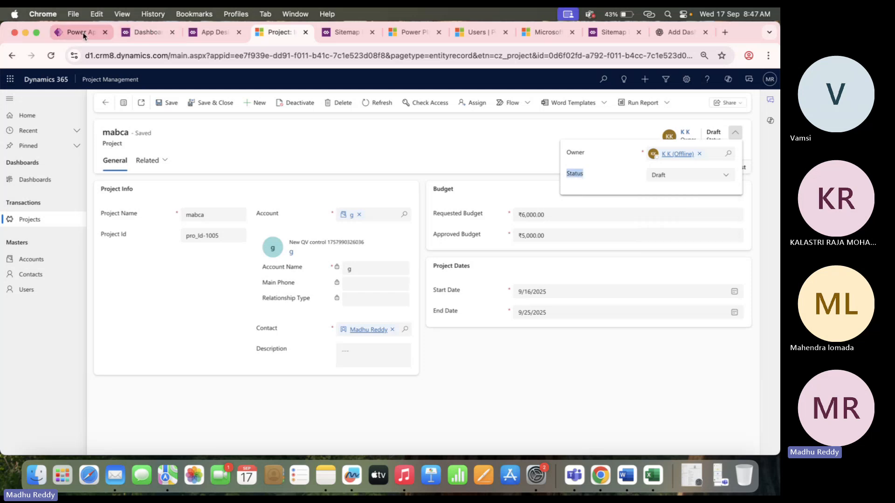
Reopen the Project Dashboard in the Project Management app and review its two charts
left_click(140, 33)
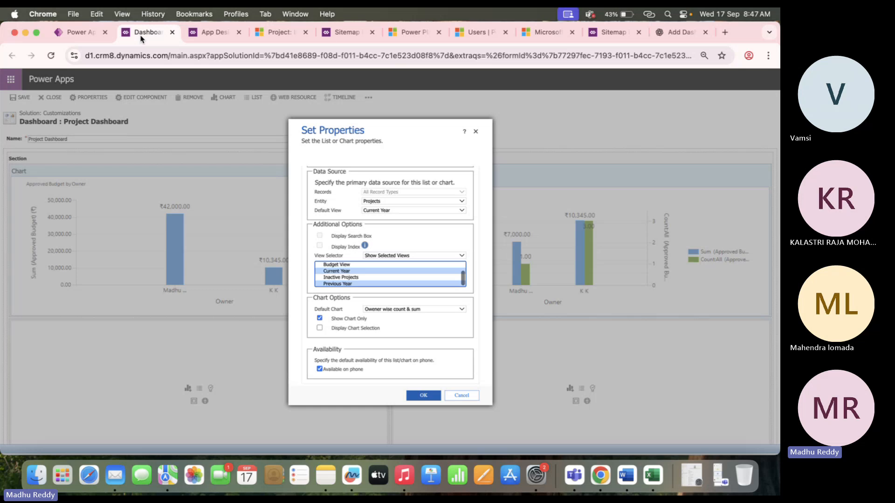
left_click(279, 32)
left_click(46, 184)
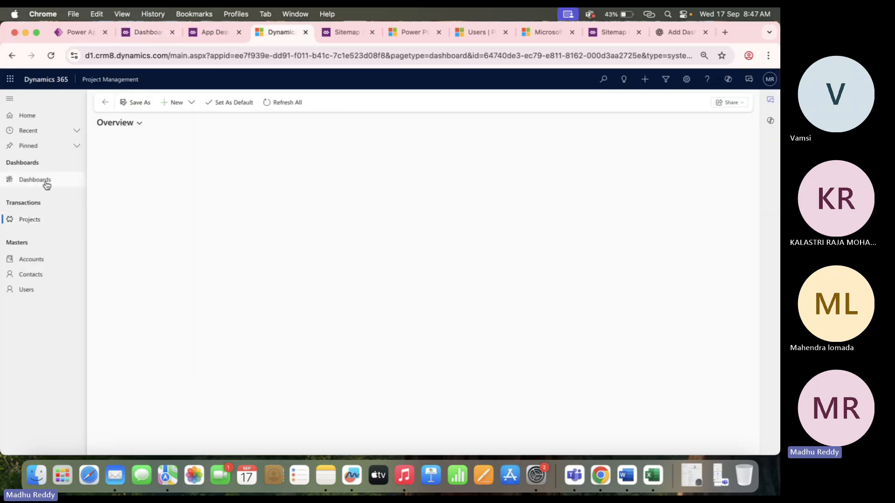
left_click(140, 123)
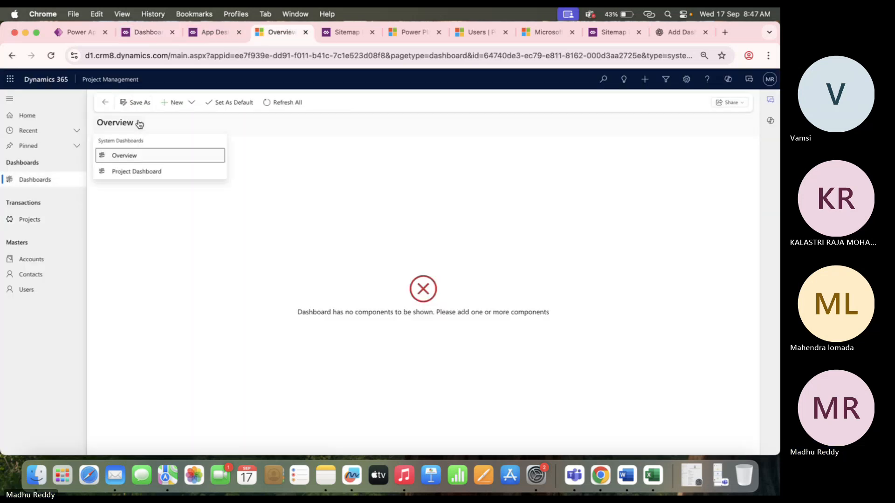
left_click(140, 171)
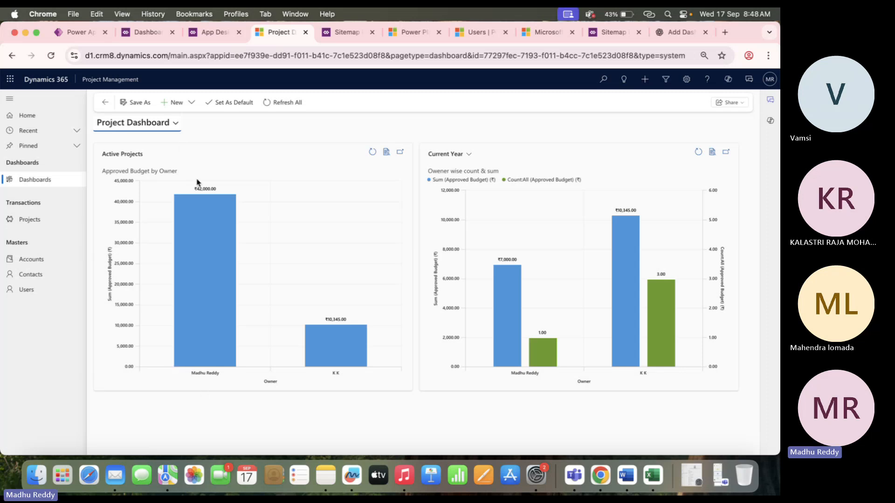
mouse_move(201, 190)
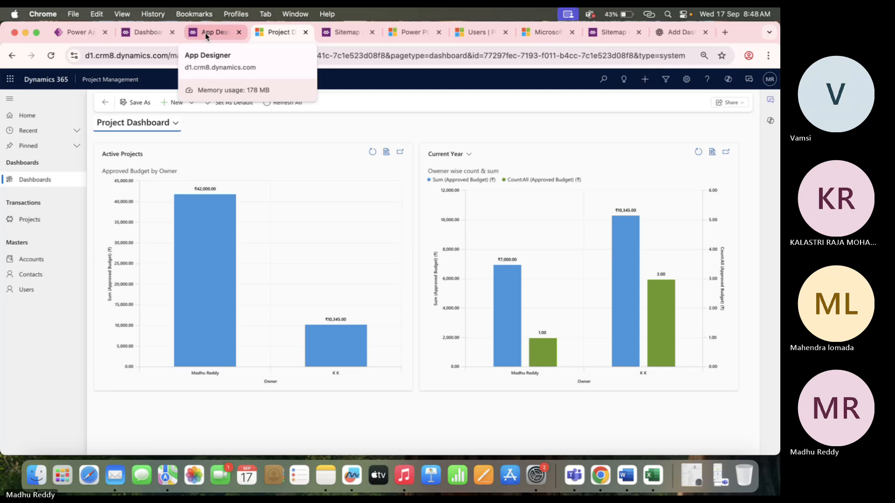
Discard the pending chart property changes, close the dashboard editor and finish the dashboard editing session in the Customizations solution
left_click(146, 37)
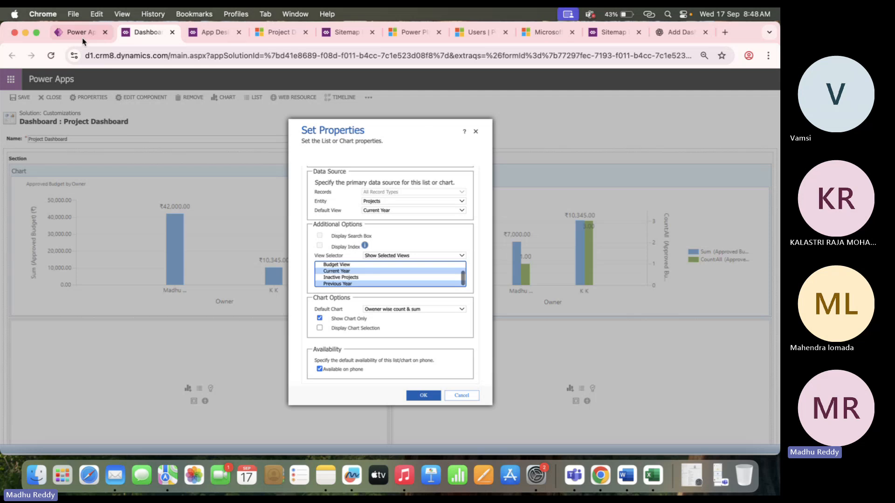
left_click(463, 398)
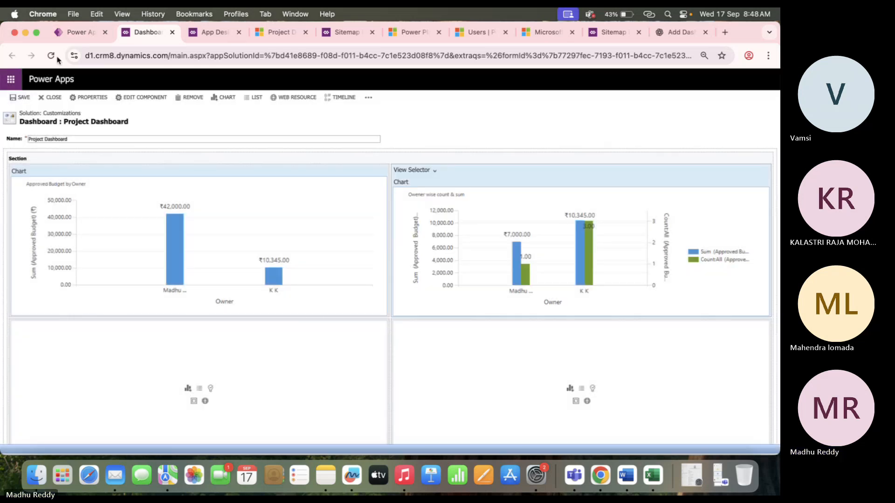
left_click(172, 32)
left_click(74, 32)
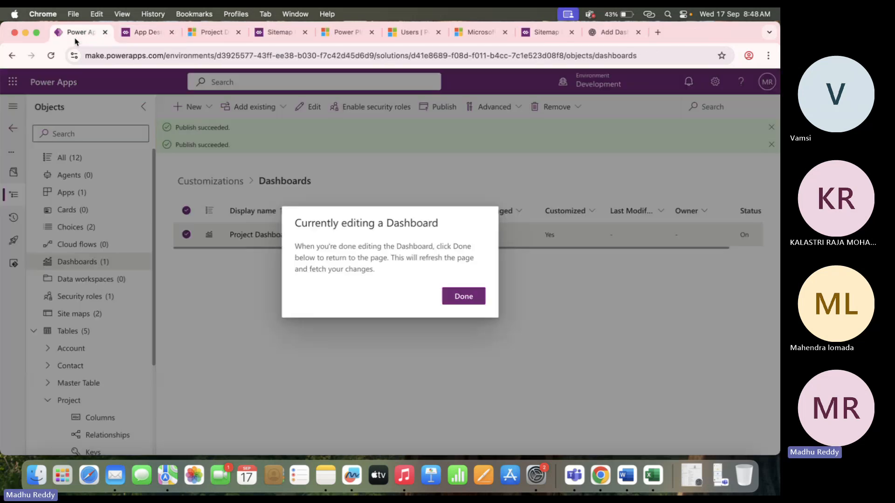
left_click(463, 296)
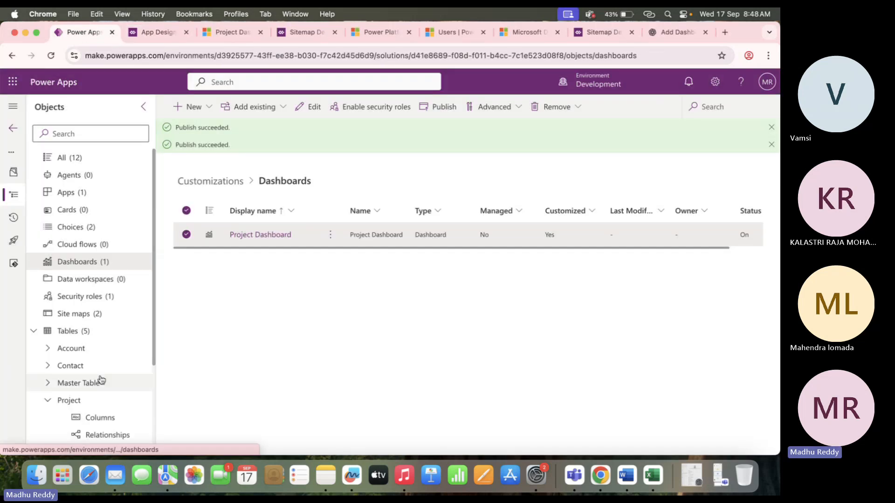
Create a new chart for the Project table and use the Active Projects view for its preview
scroll(107, 379, "down", 3)
left_click(109, 406)
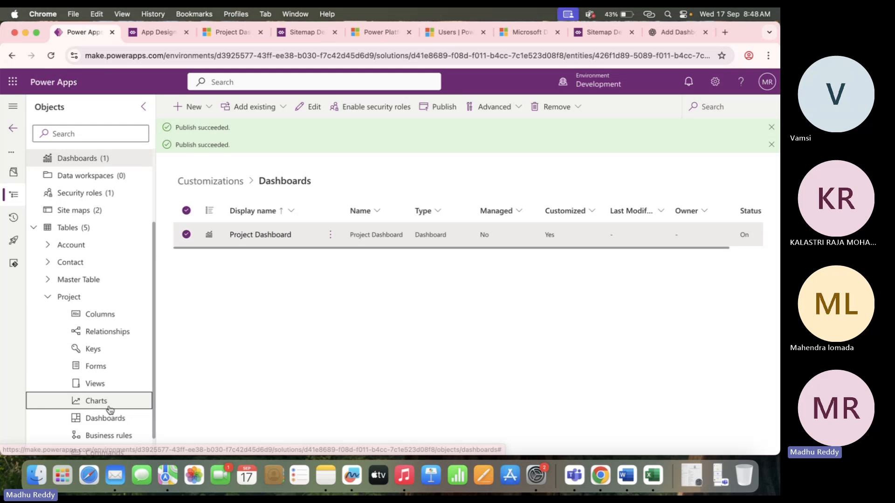
left_click(199, 103)
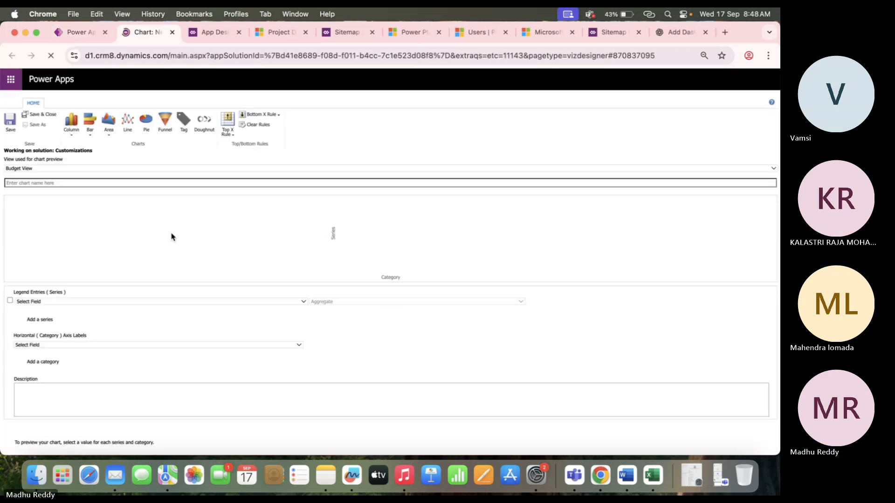
left_click(47, 168)
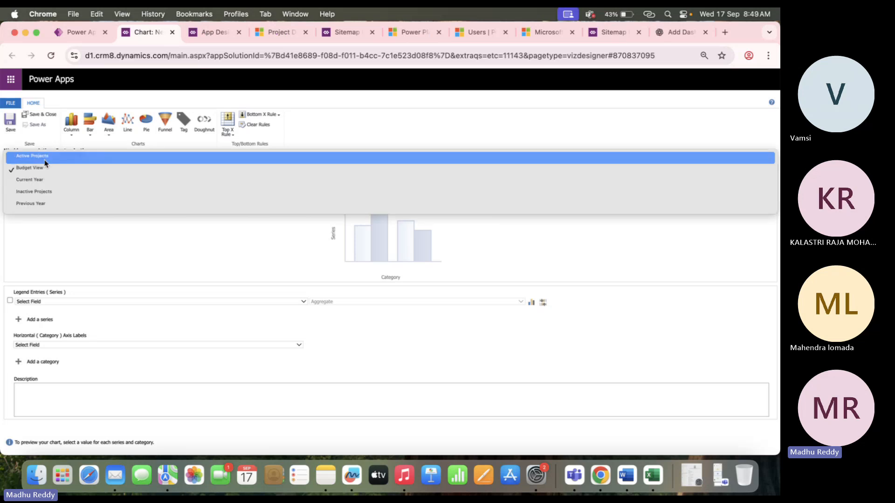
left_click(45, 160)
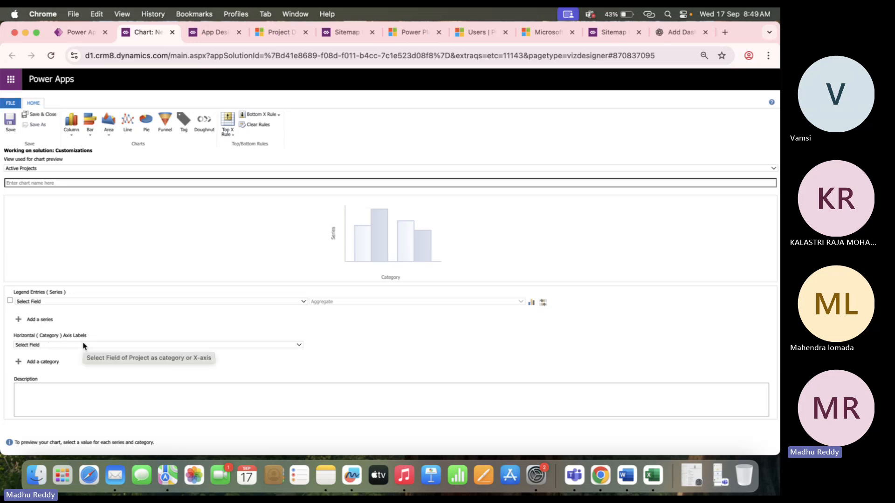
Set the chart's series to Requested Budget and its horizontal axis category to the second of the two Status fields
left_click(64, 347)
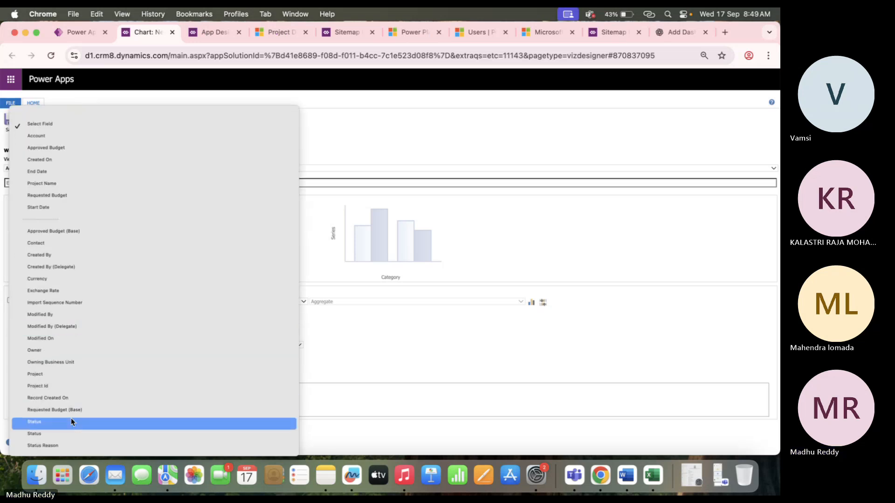
left_click(72, 425)
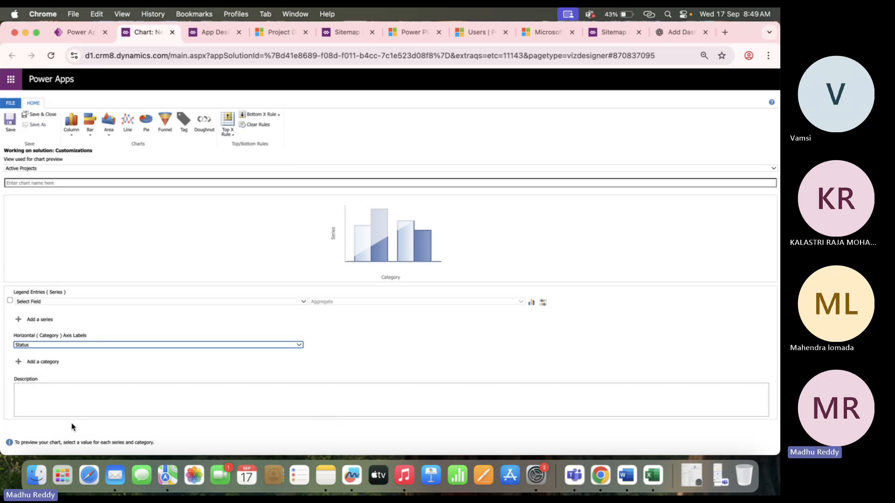
left_click(55, 302)
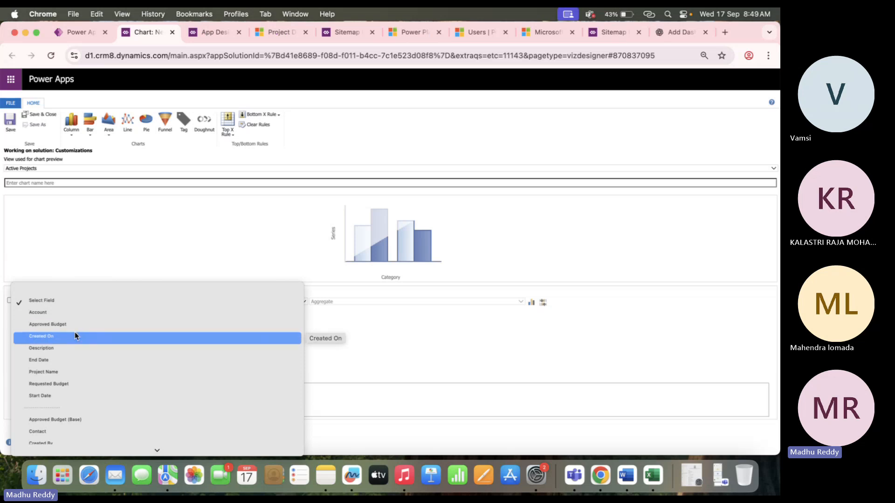
left_click(77, 381)
scroll(420, 259, "down", 2)
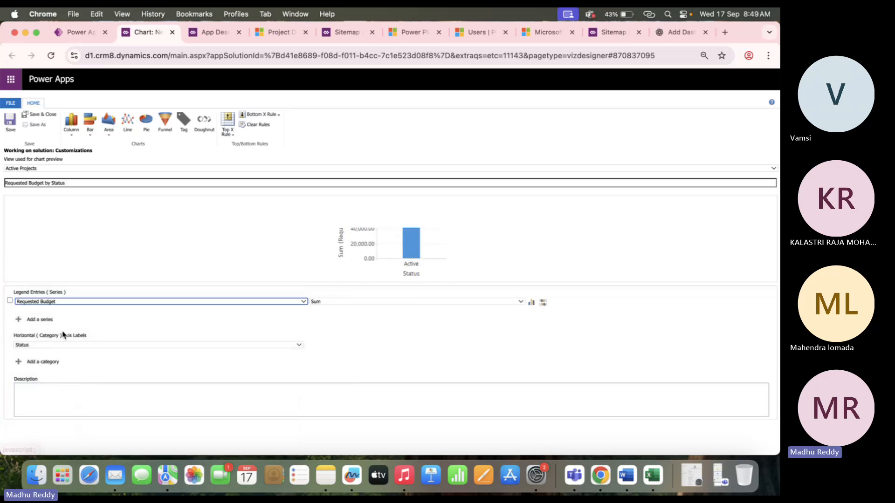
left_click(70, 345)
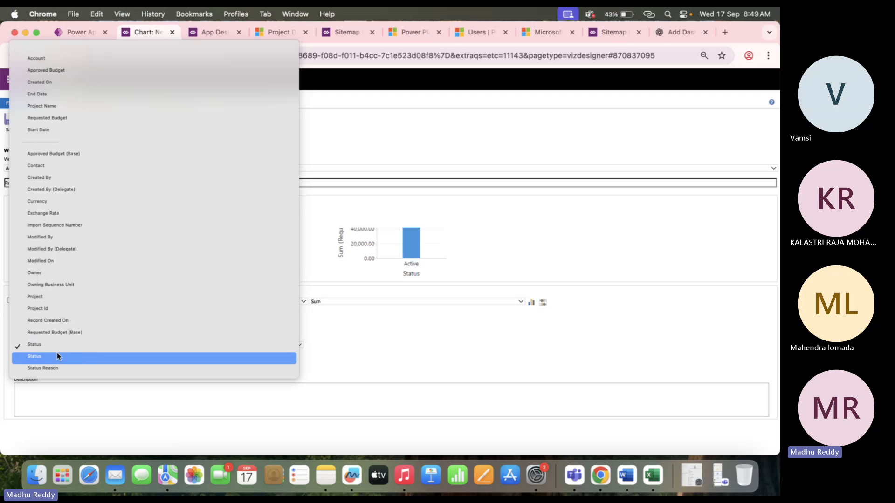
left_click(58, 356)
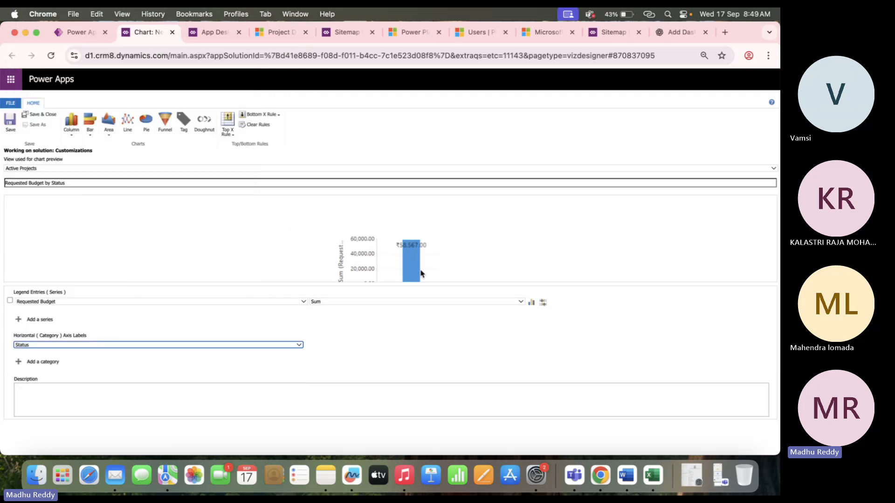
Switch to the Project Management app and show the Active Projects view of the Projects list
scroll(422, 273, "down", 2)
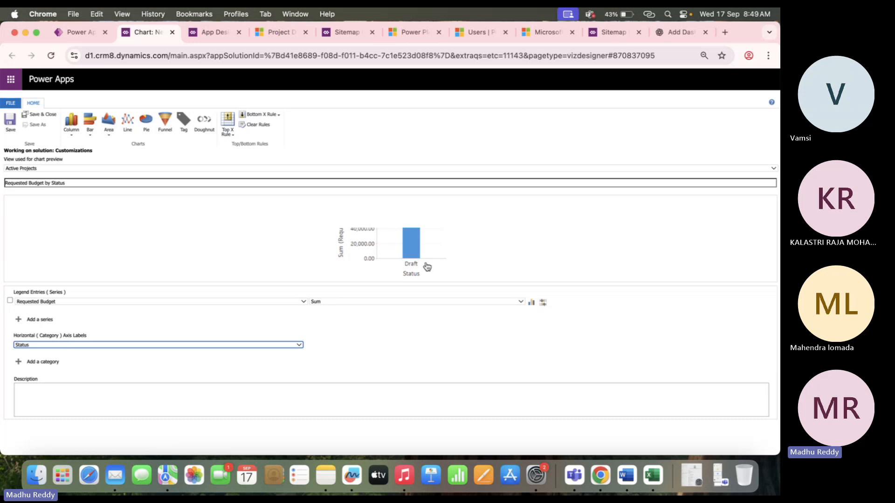
left_click(268, 37)
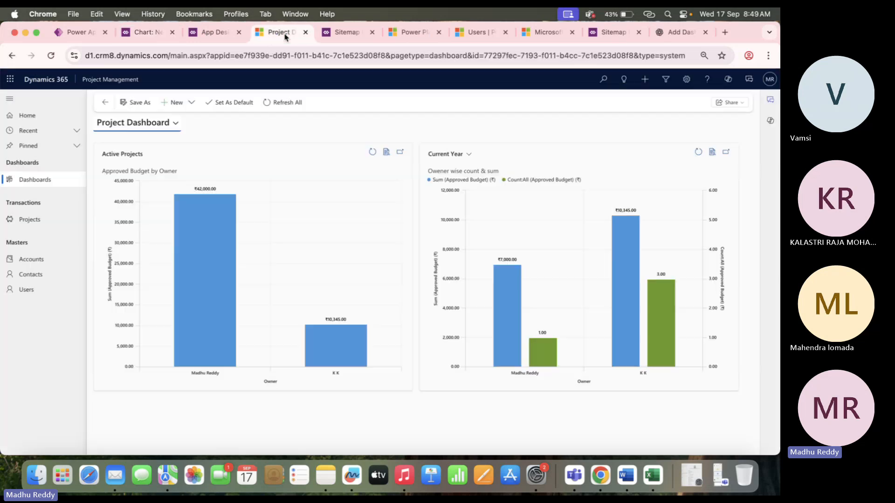
left_click(46, 221)
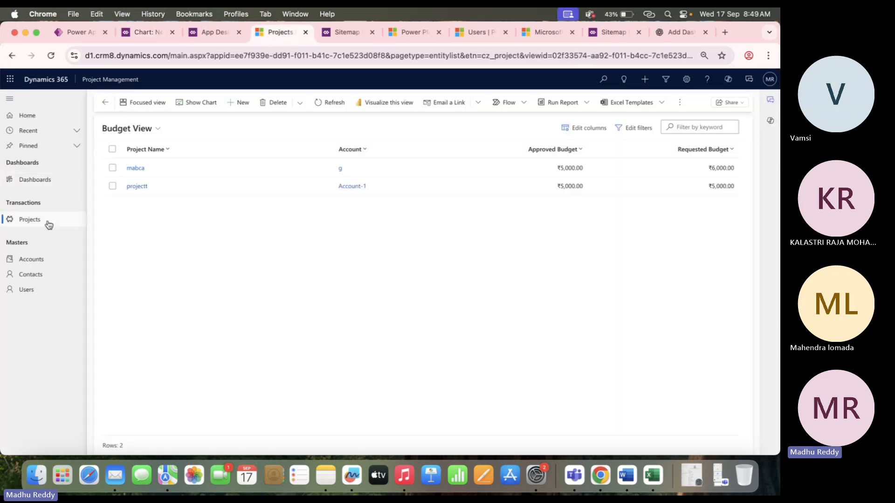
left_click(149, 134)
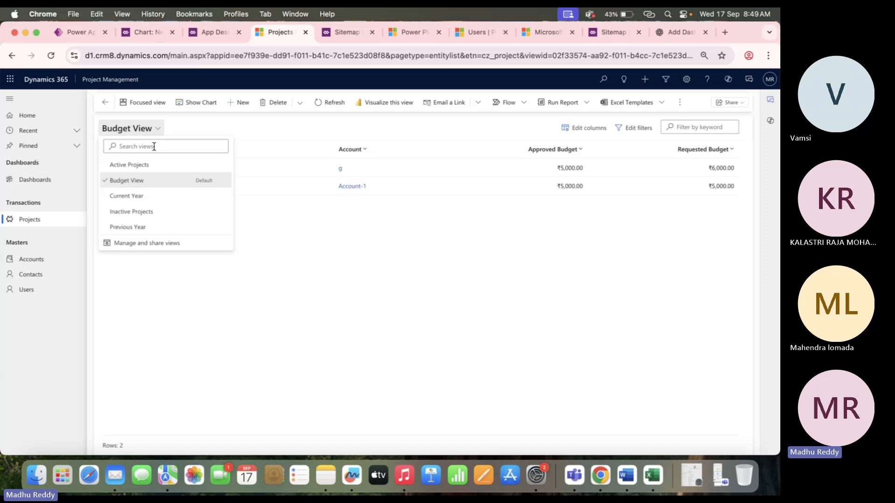
left_click(140, 164)
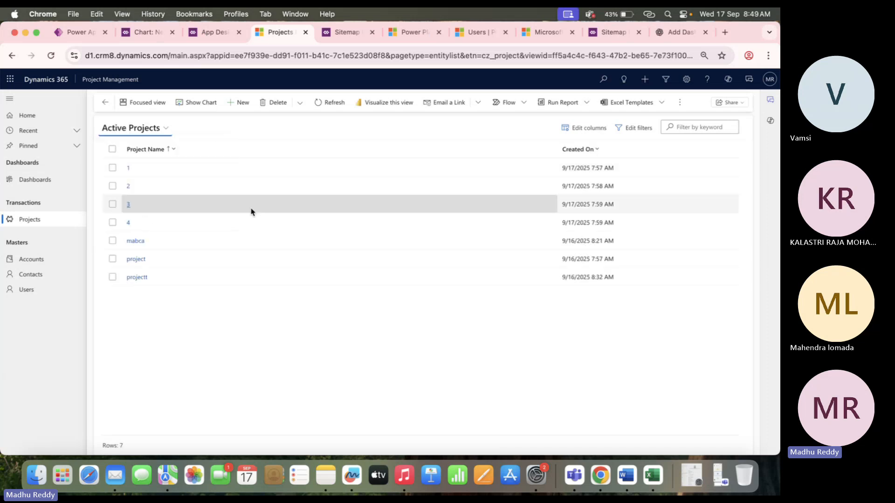
Bulk edit projects 1 and 2 to set their Status to Awaiting For Approval and save
left_click(112, 168)
left_click(112, 186)
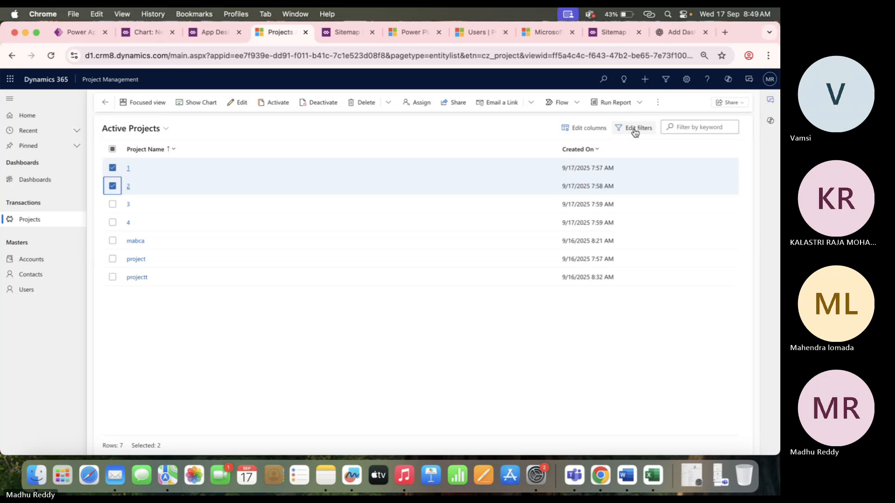
left_click(246, 102)
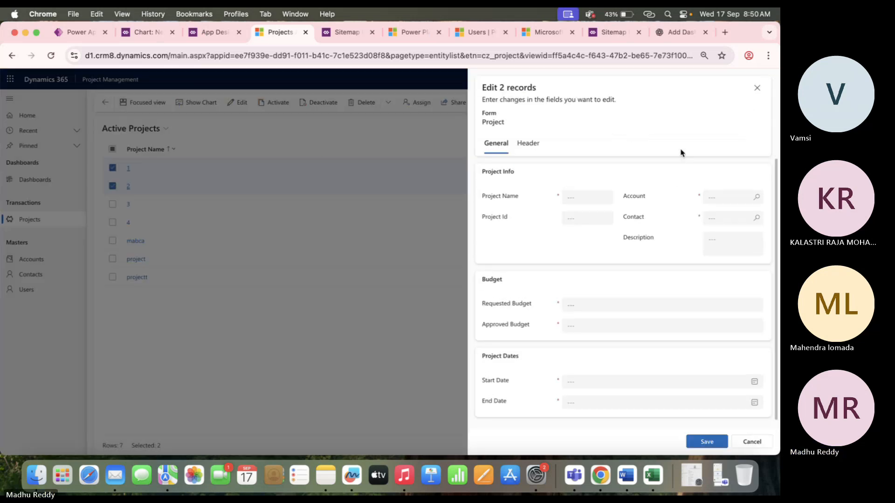
left_click(531, 146)
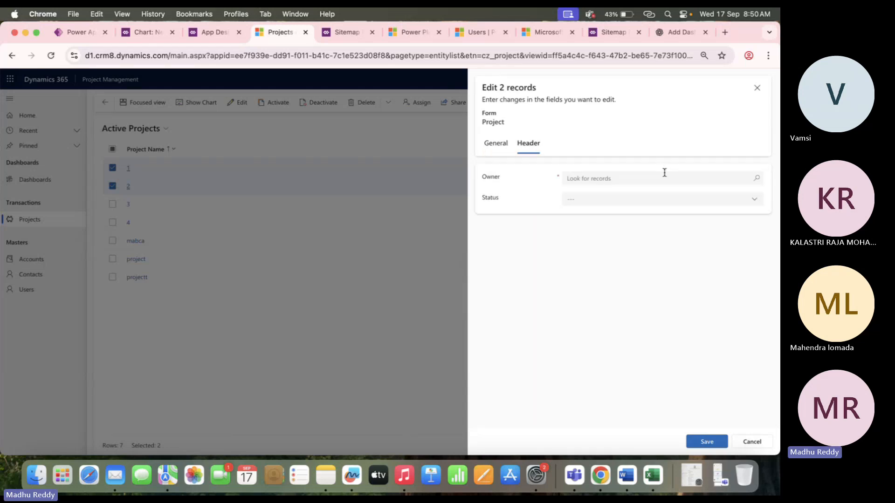
left_click(646, 201)
left_click(616, 243)
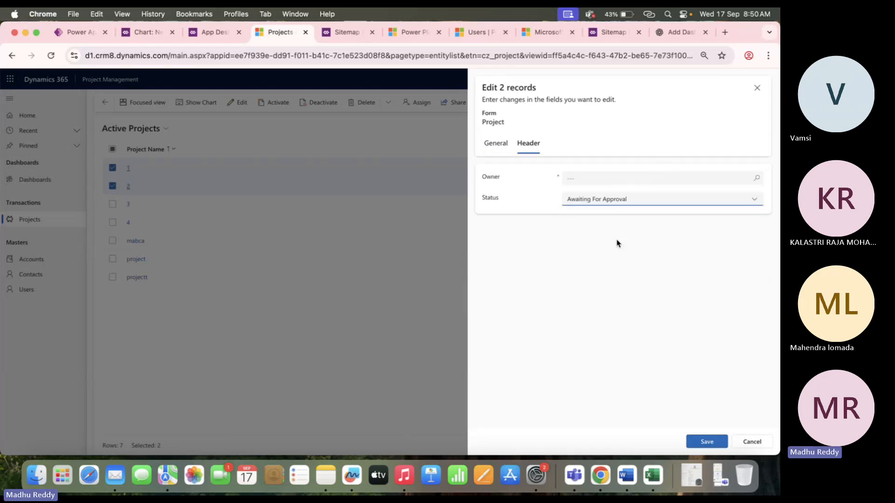
left_click(702, 440)
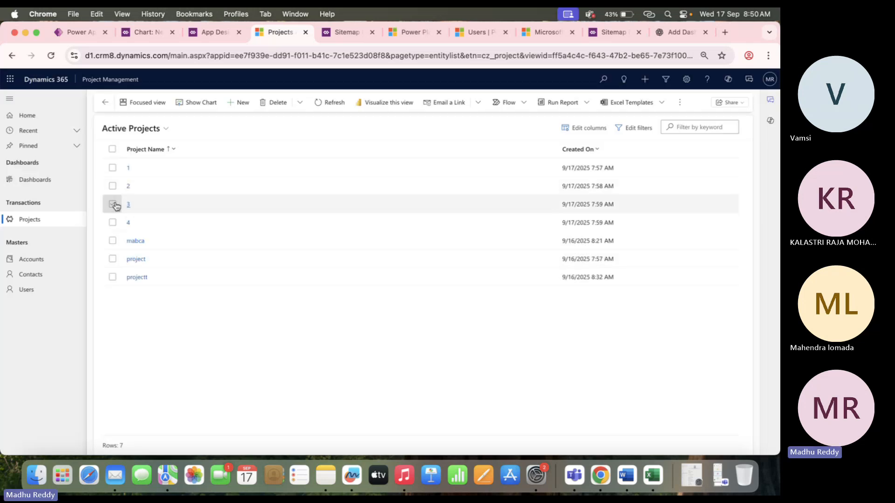
Bulk edit projects 3 and 4 to set their Status to Approved and save
left_click(112, 204)
left_click(112, 222)
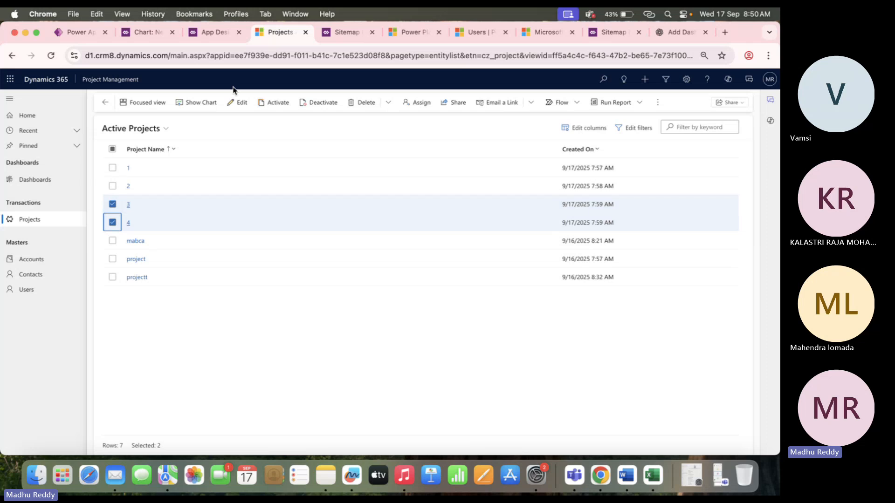
left_click(240, 104)
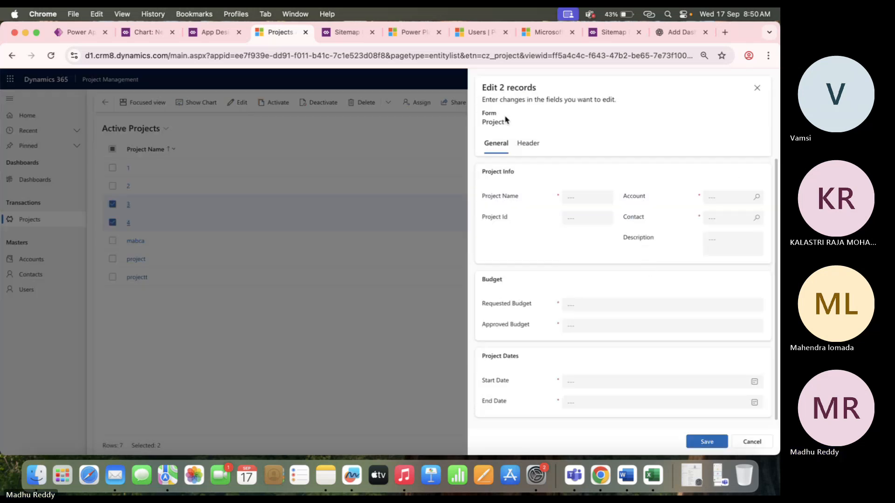
left_click(527, 142)
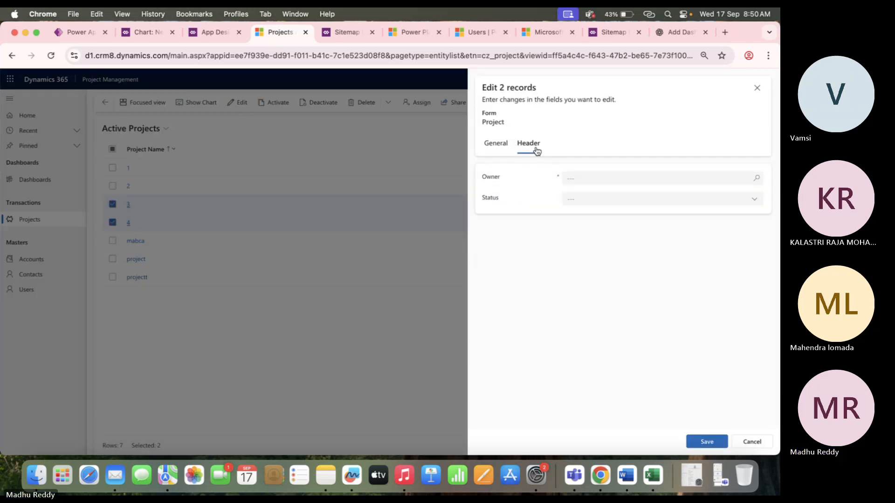
left_click(599, 198)
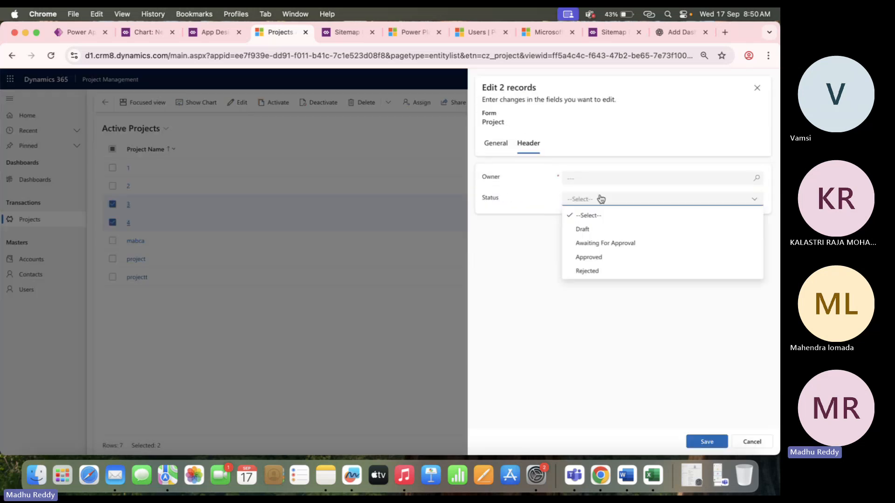
left_click(613, 263)
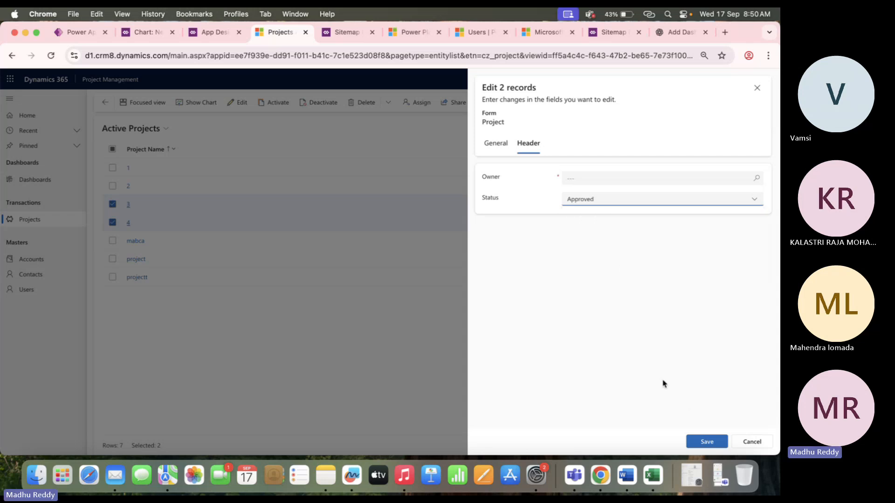
left_click(708, 442)
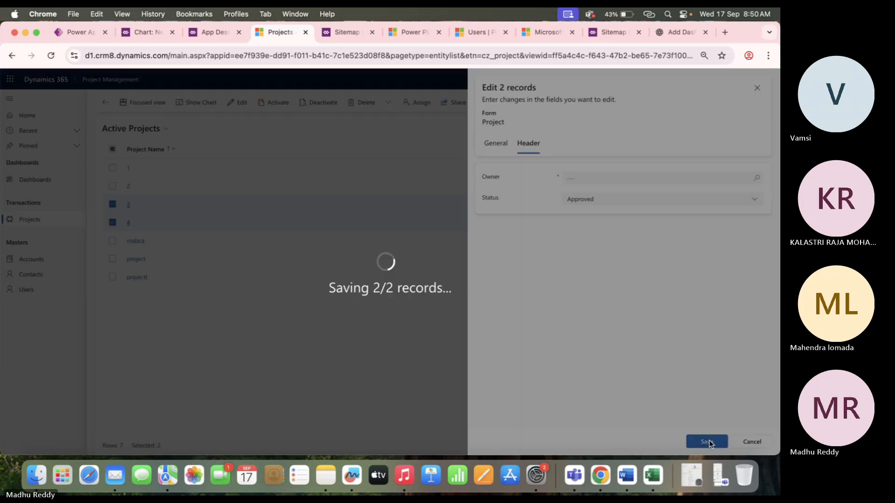
Open the projectt record, set its Status to Rejected, and save and close it
left_click(290, 276)
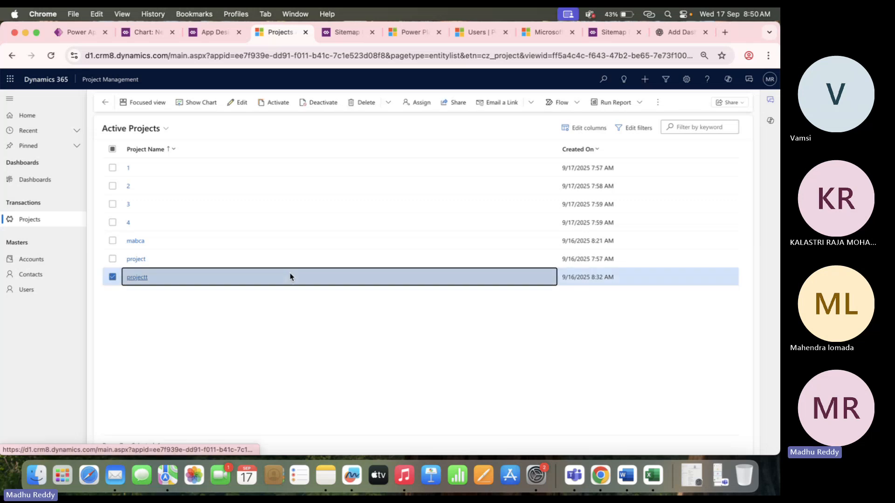
double_click(260, 277)
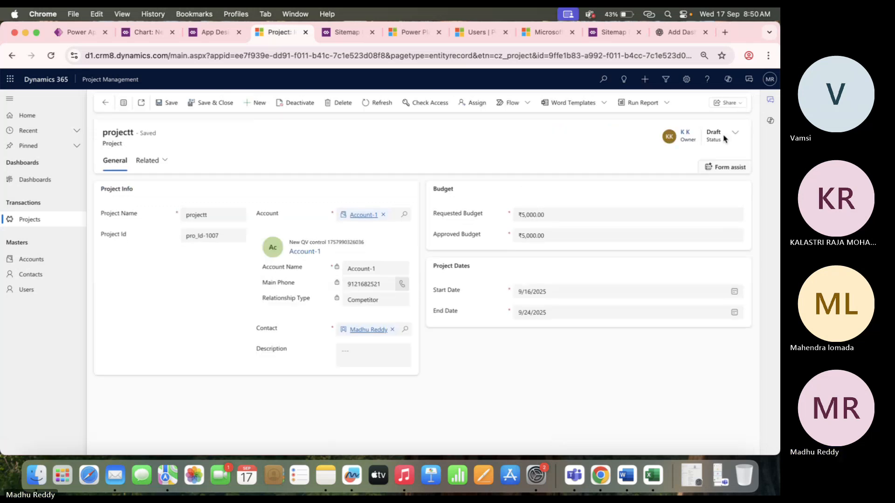
left_click(734, 132)
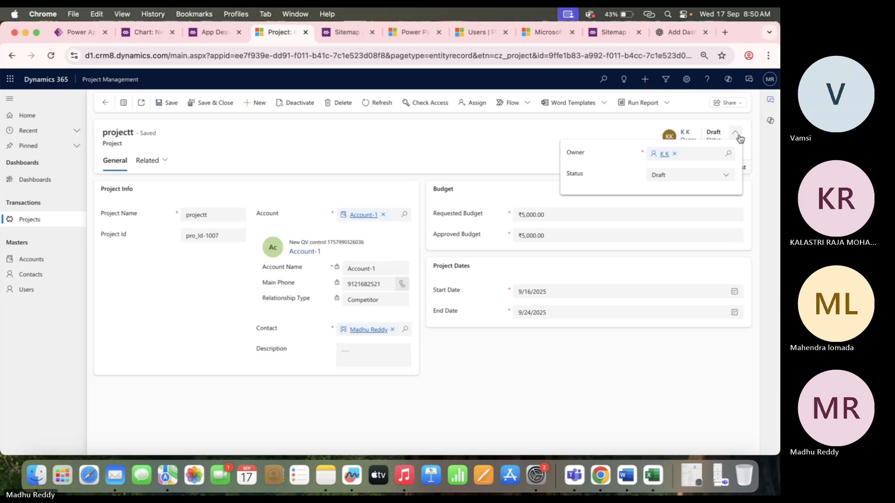
left_click(703, 175)
left_click(690, 246)
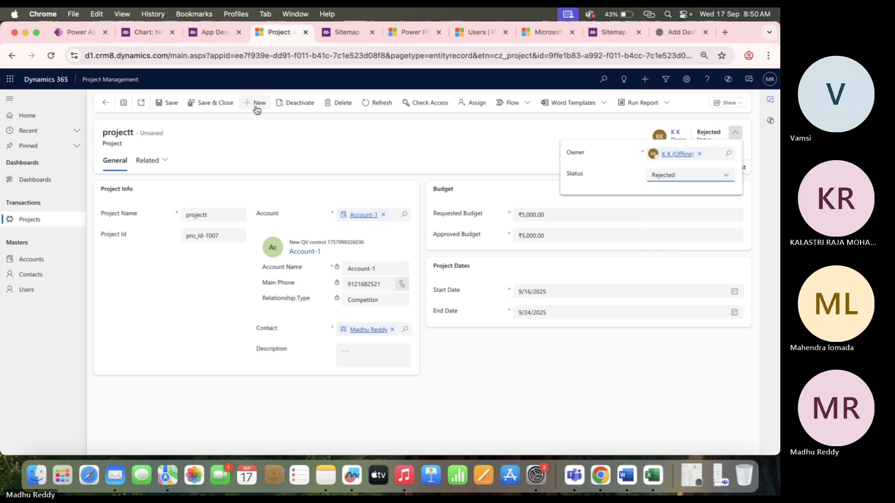
left_click(208, 107)
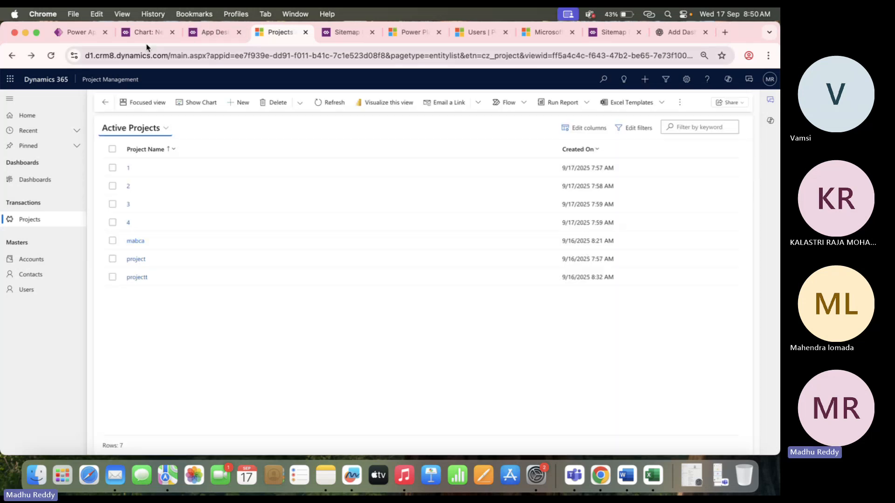
Return to the chart designer and reload it, discarding the unsaved chart settings
left_click(146, 32)
left_click(51, 56)
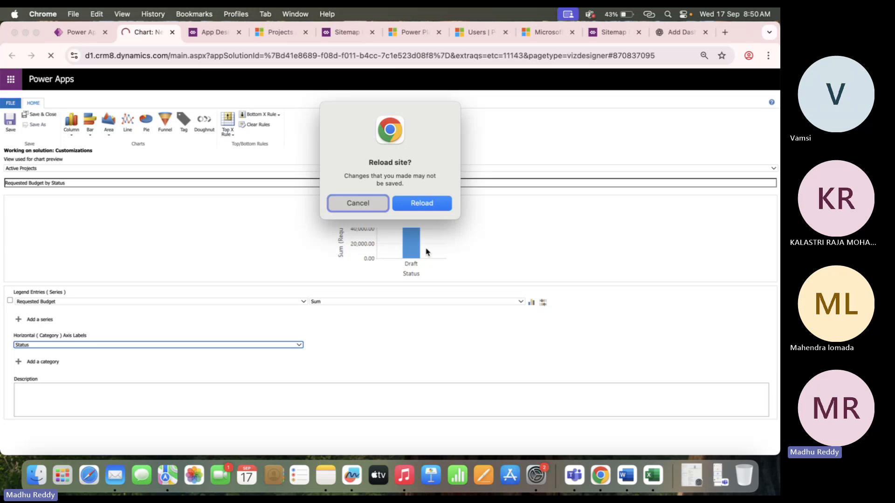
left_click(422, 204)
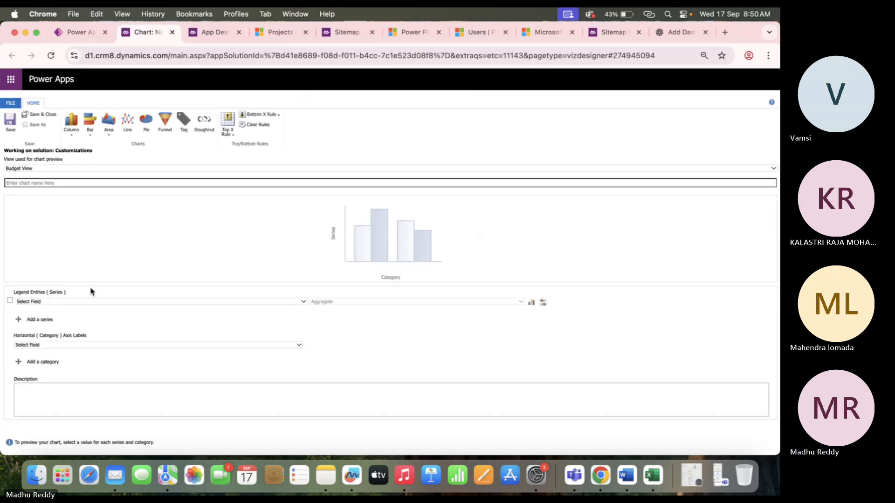
Set the chart's horizontal axis category to the second of the two Status fields and its series to Requested Budget
left_click(80, 344)
scroll(82, 405, "down", 5)
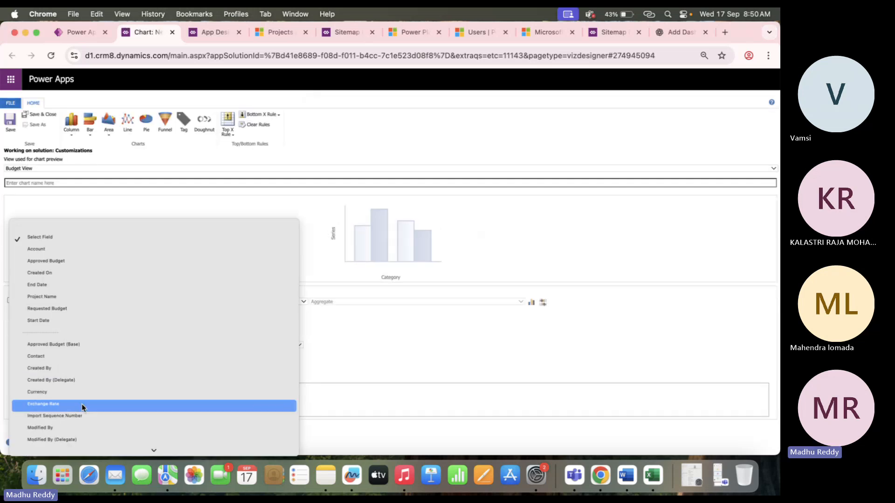
scroll(82, 407, "down", 2)
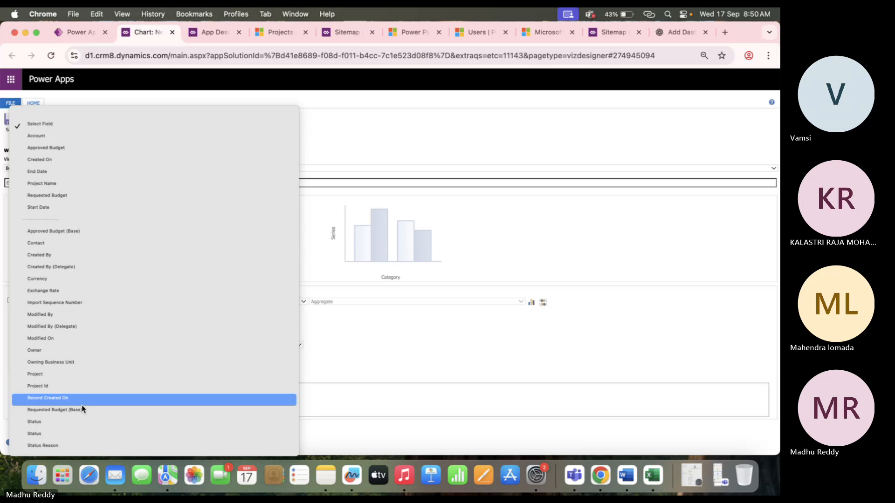
left_click(74, 438)
left_click(84, 302)
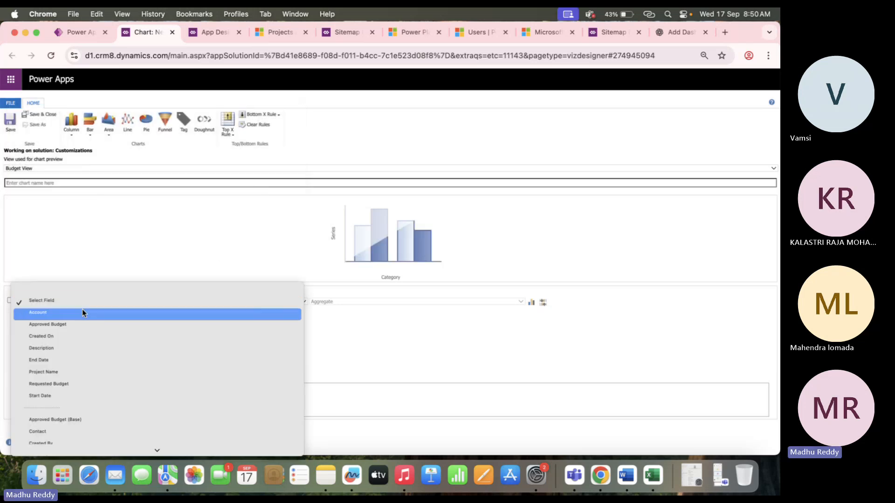
left_click(73, 389)
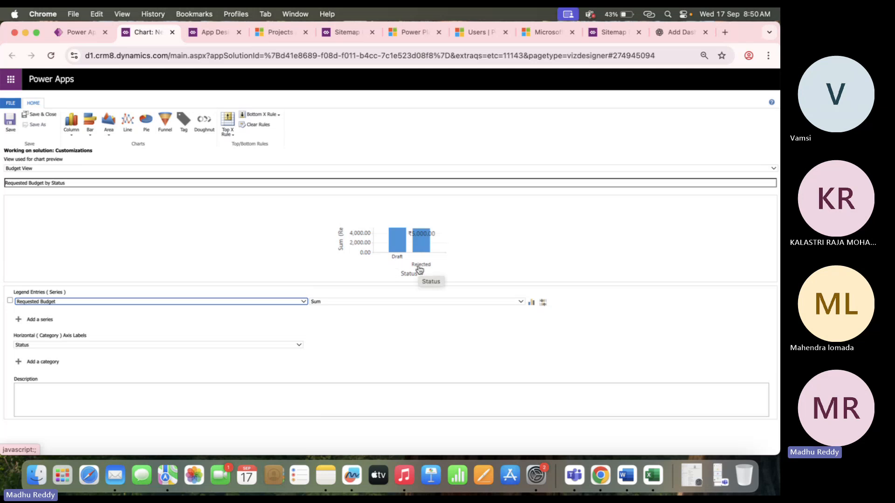
Use the Active Projects view for the chart preview
left_click(60, 168)
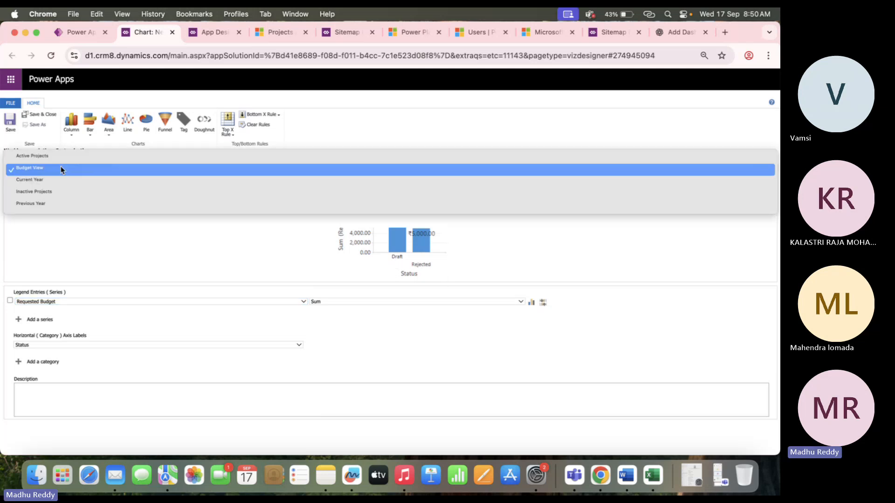
left_click(67, 244)
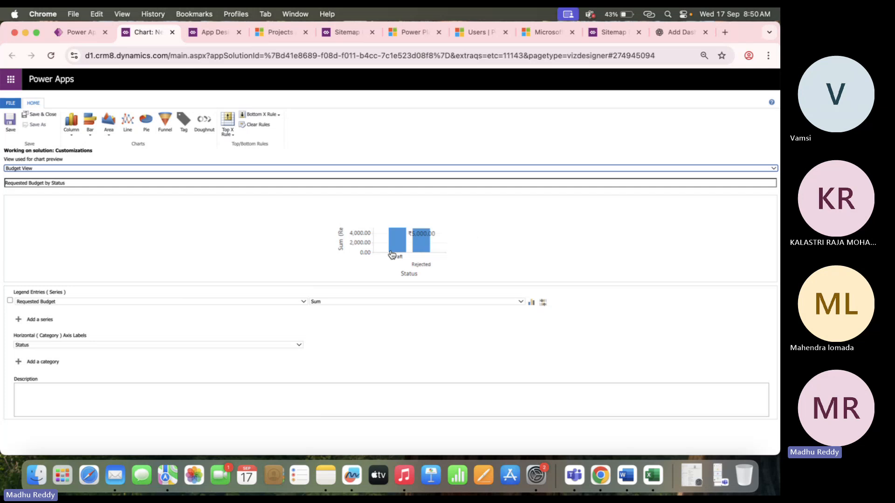
left_click(29, 168)
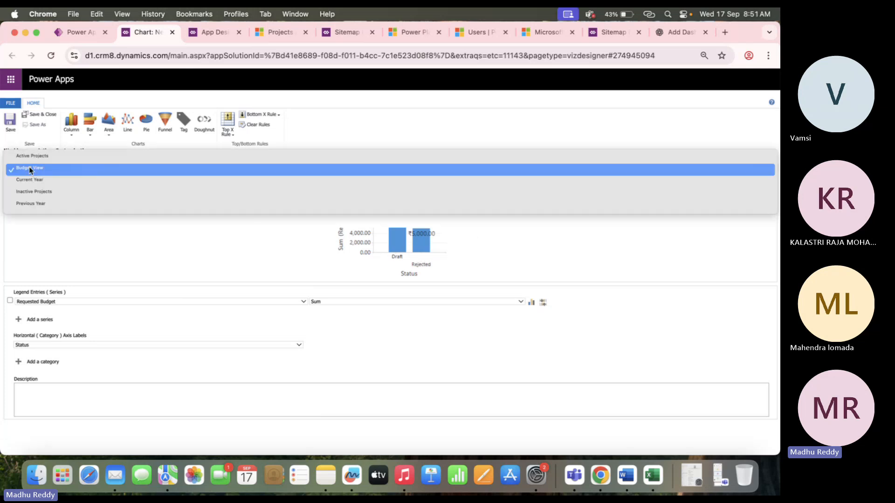
left_click(45, 157)
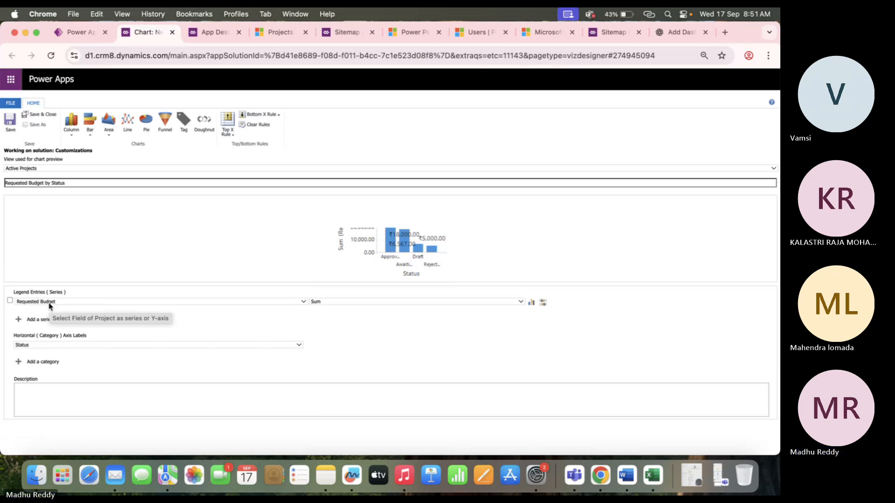
Try the Min aggregate on the Requested Budget series, inspect the preview, and set the aggregate to Max
left_click(330, 302)
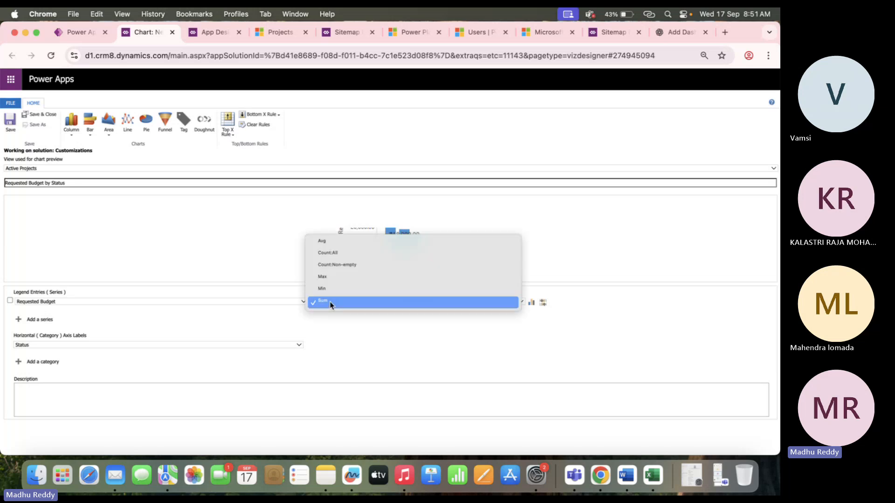
left_click(329, 289)
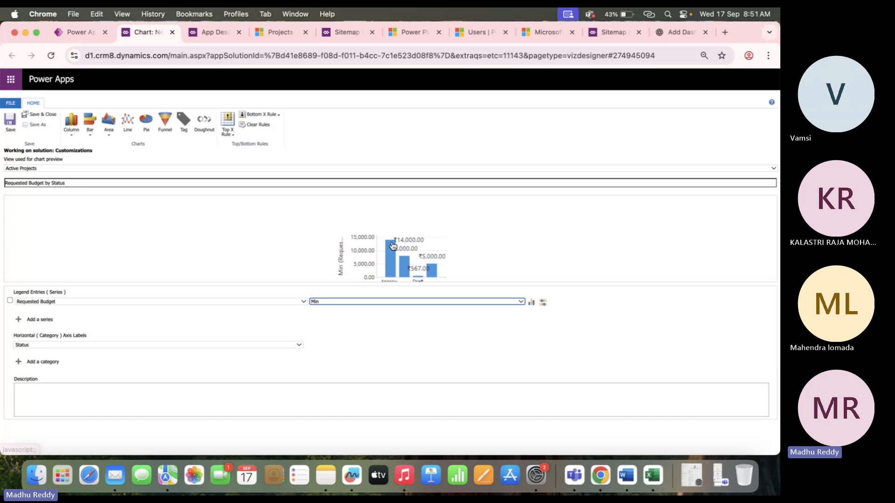
mouse_move(411, 245)
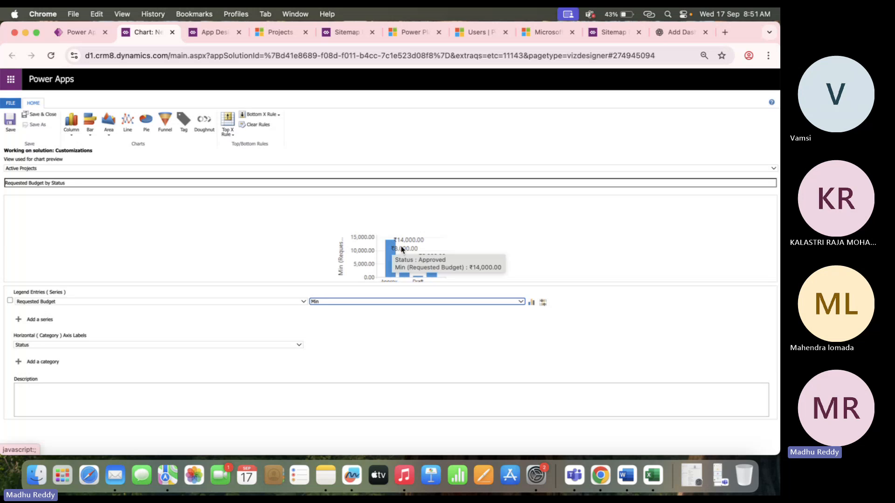
left_click(374, 304)
left_click(338, 289)
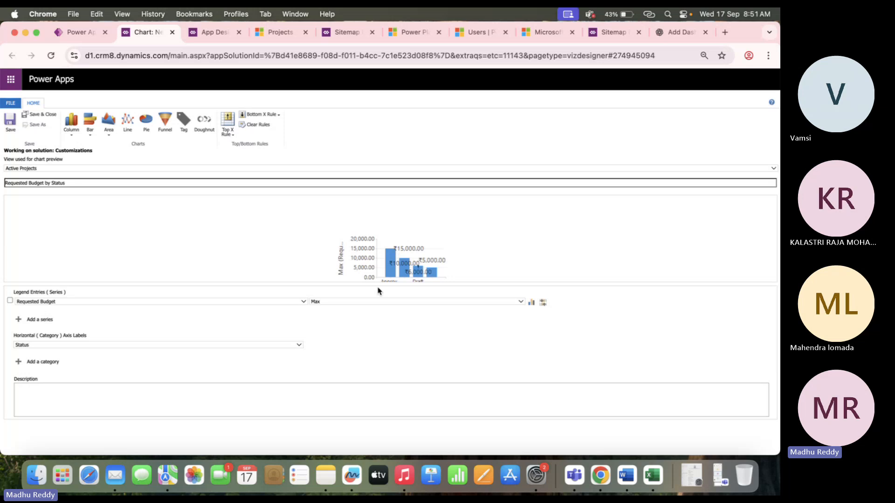
Try the Count:Non-empty and Count:All aggregates on the Requested Budget series and inspect the preview for each
left_click(371, 303)
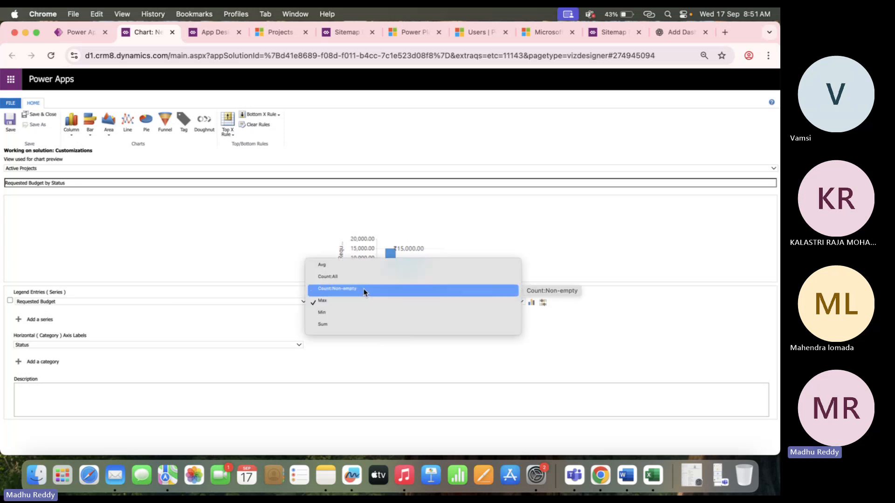
left_click(364, 289)
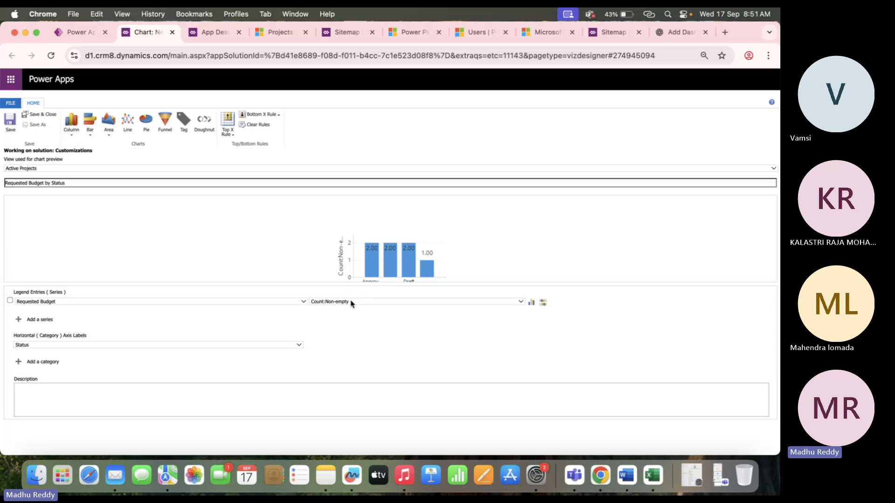
left_click(351, 302)
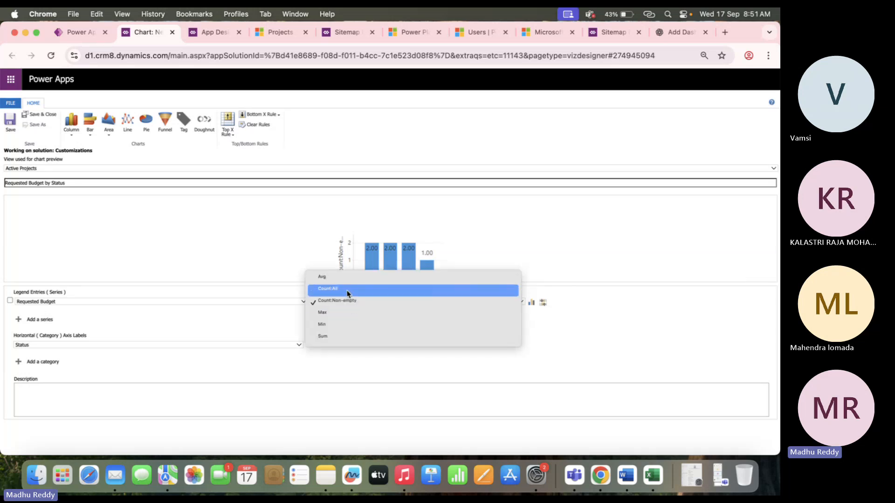
left_click(345, 290)
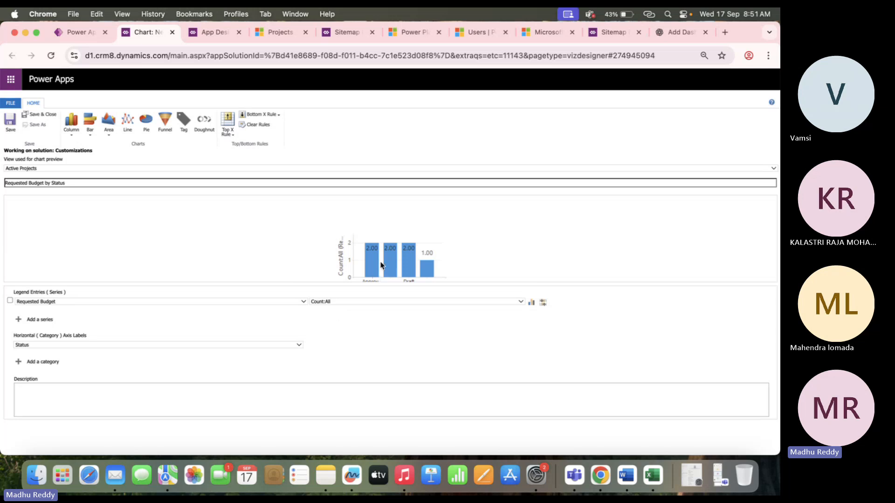
scroll(381, 263, "down", 2)
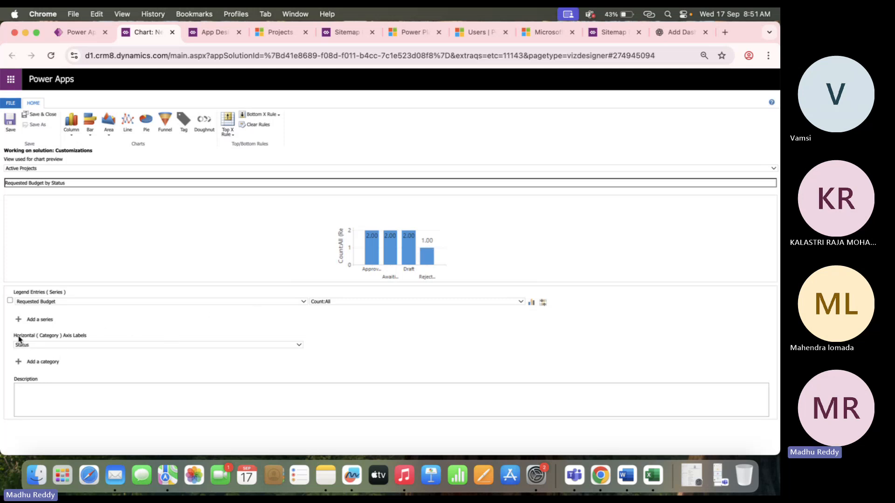
left_click_drag(15, 337, 92, 337)
scroll(405, 264, "down", 1)
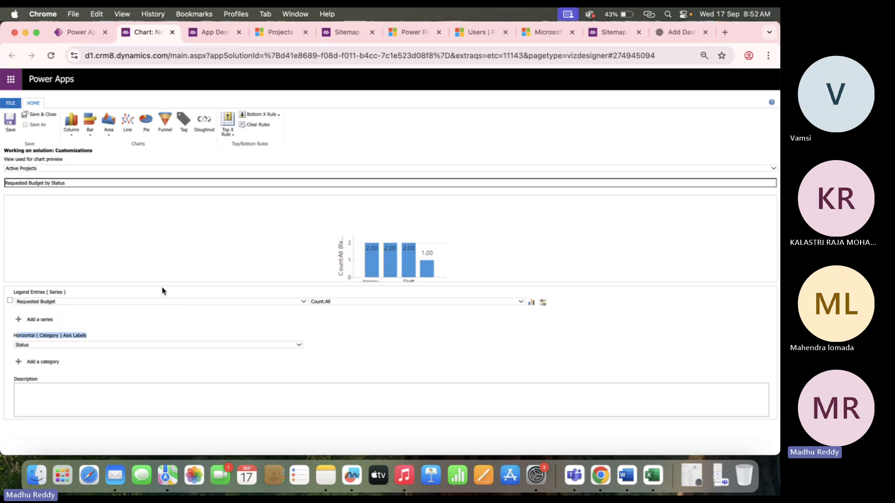
Switch the chart series to Account and back to Requested Budget, resetting its aggregate to Sum
left_click(112, 303)
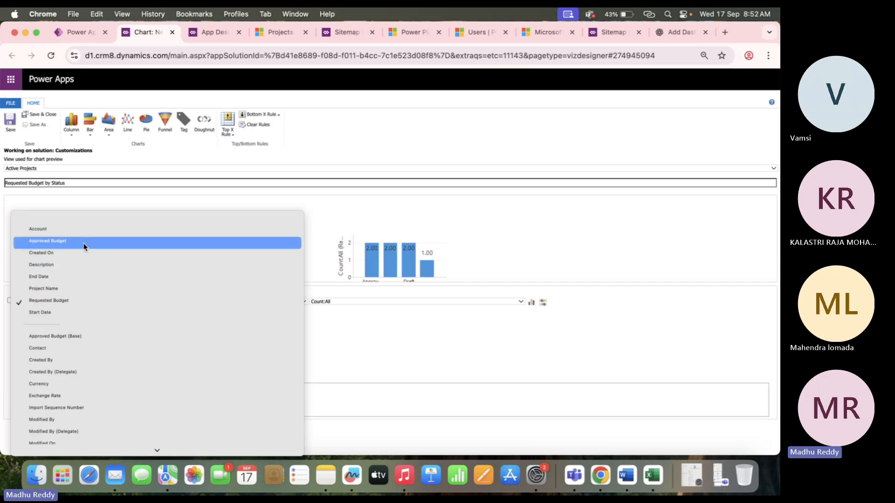
left_click(71, 228)
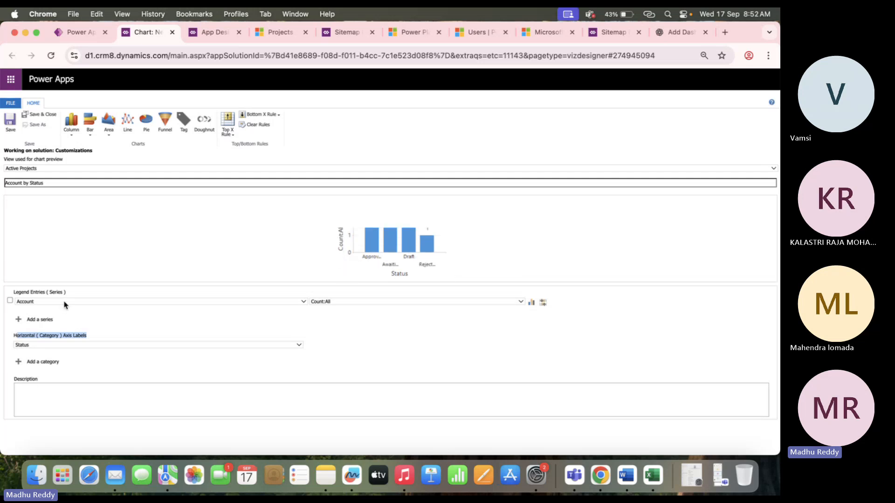
left_click(64, 302)
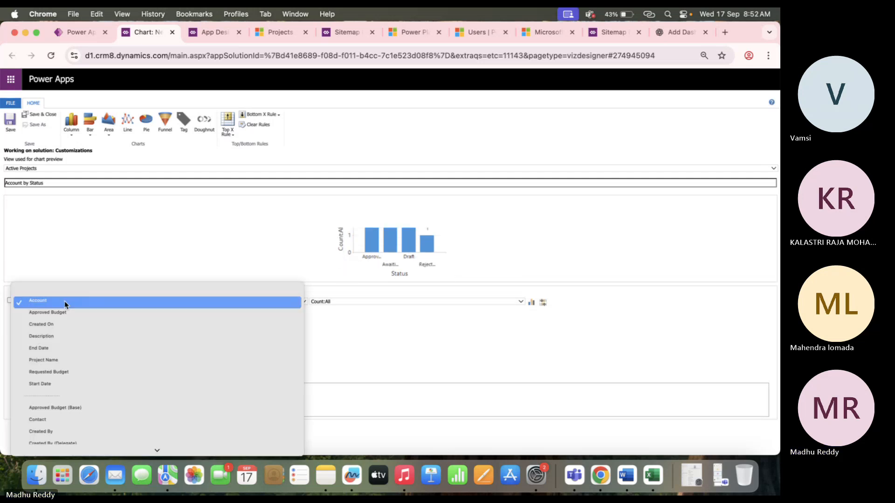
left_click(65, 372)
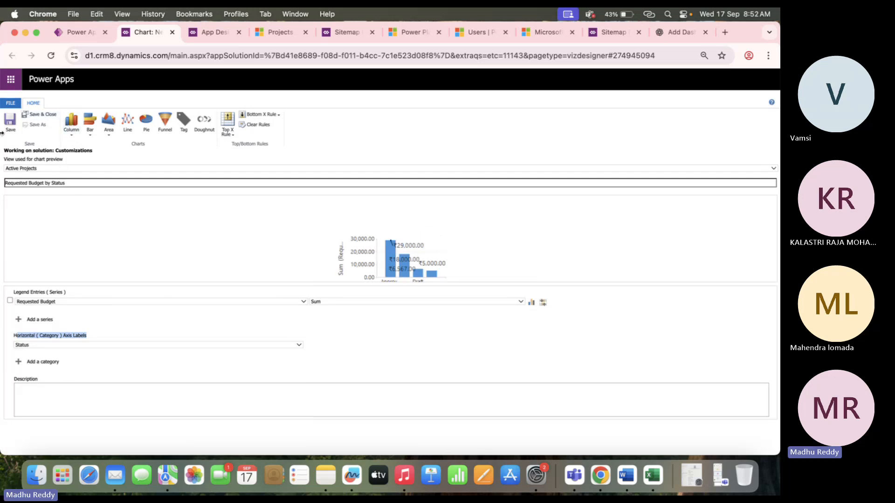
Save and close the Requested Budget by Status chart, and refresh the Project table's chart list
left_click(10, 122)
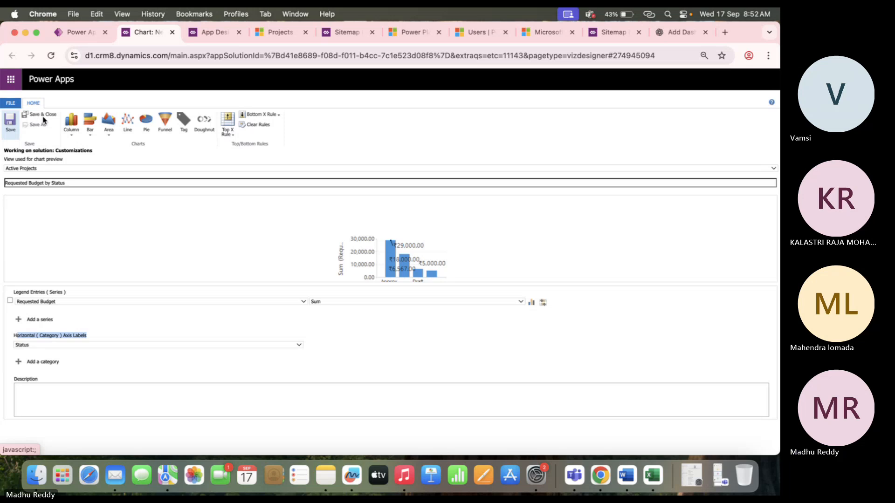
left_click(46, 120)
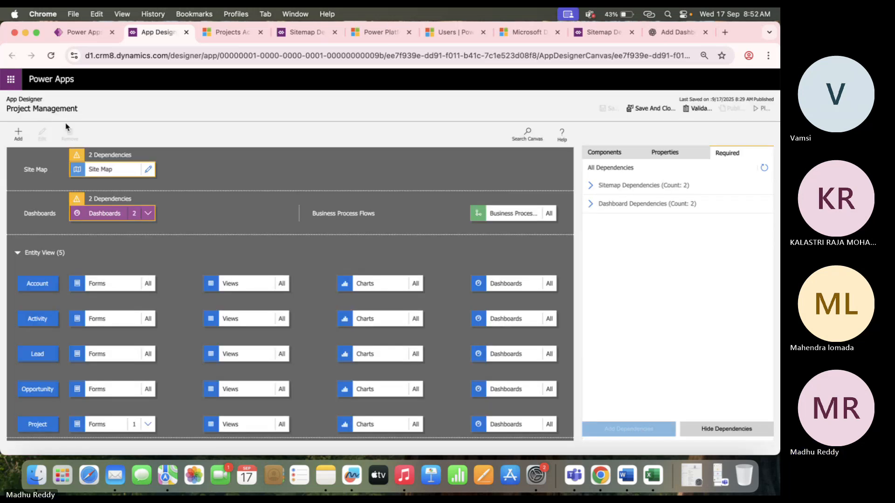
left_click(83, 32)
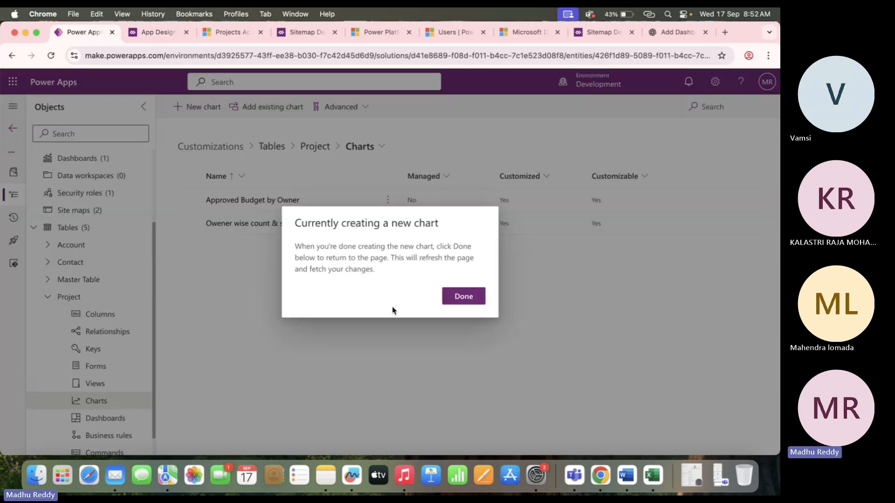
left_click(464, 296)
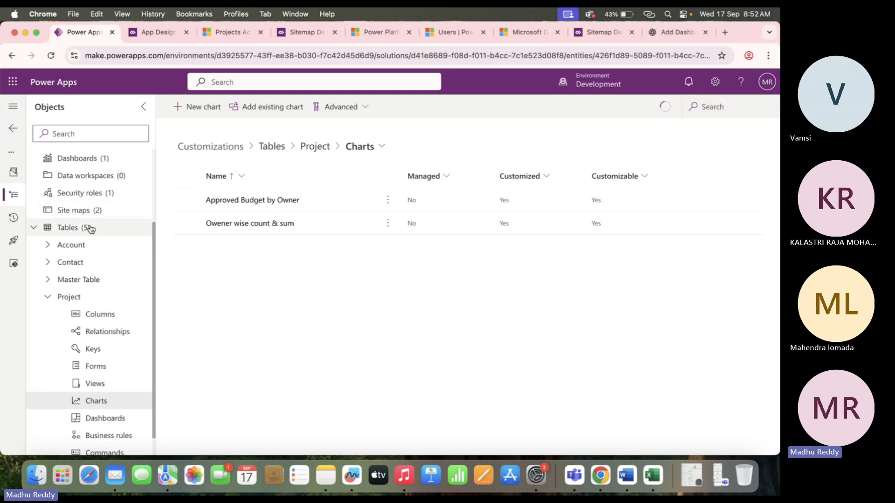
Open the Project Dashboard from the solution's dashboards for editing
scroll(92, 193, "up", 3)
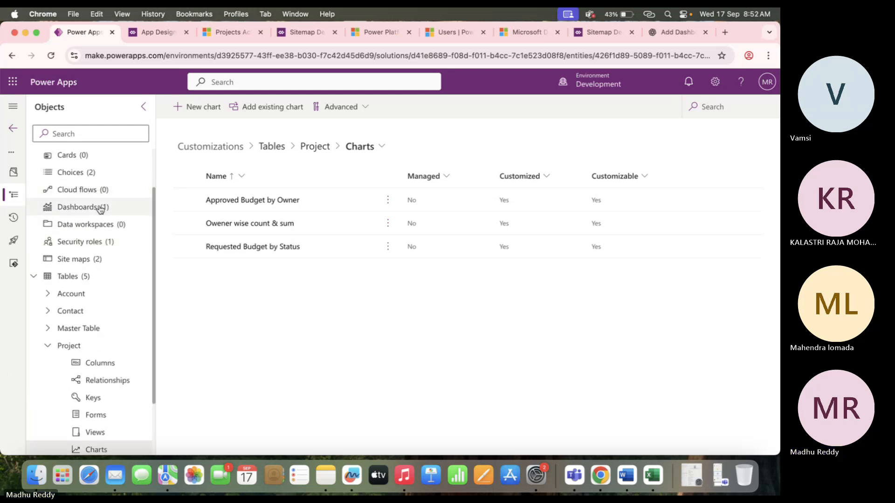
left_click(100, 208)
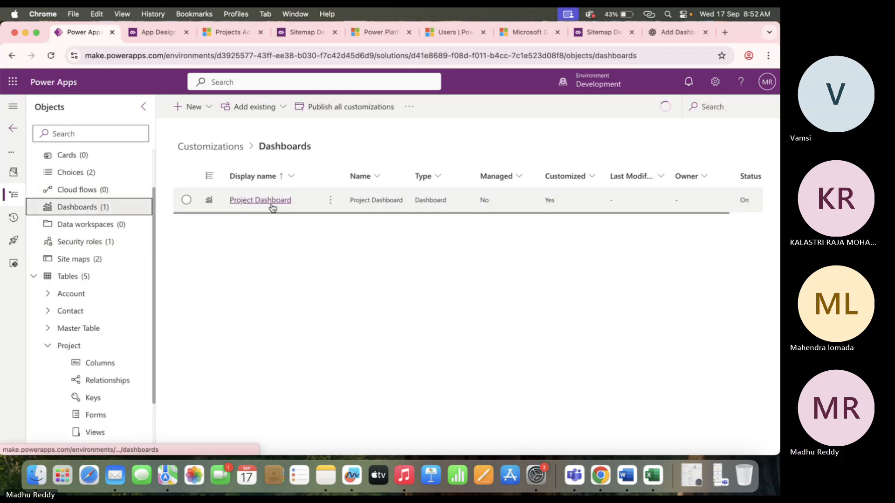
left_click(272, 205)
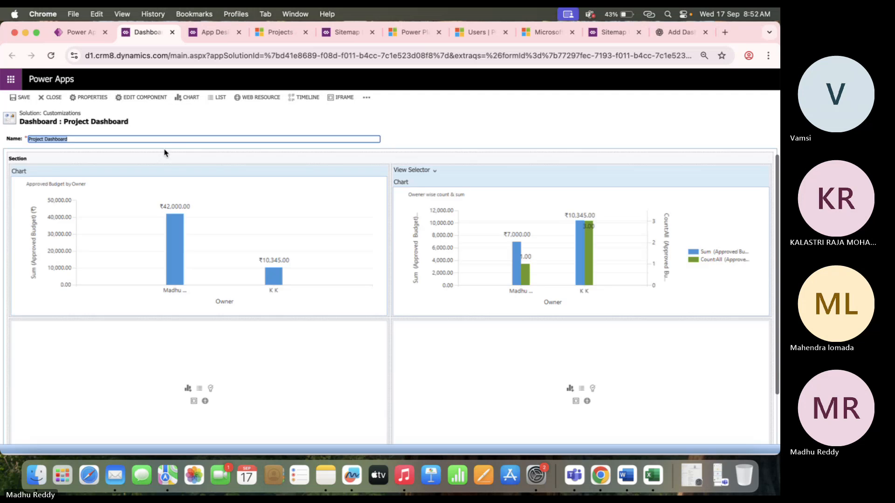
Start adding a chart to the empty dashboard section below Approved Budget by Owner, with Project as the record type
left_click(188, 390)
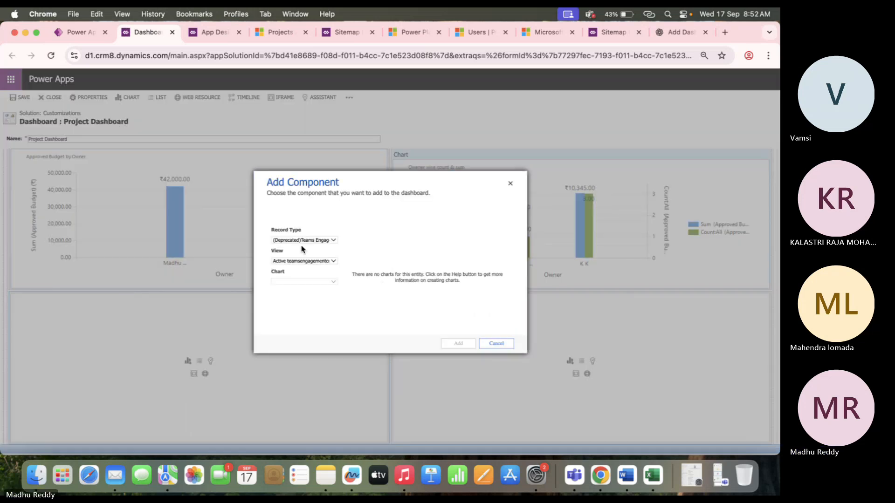
left_click(295, 241)
key("p")
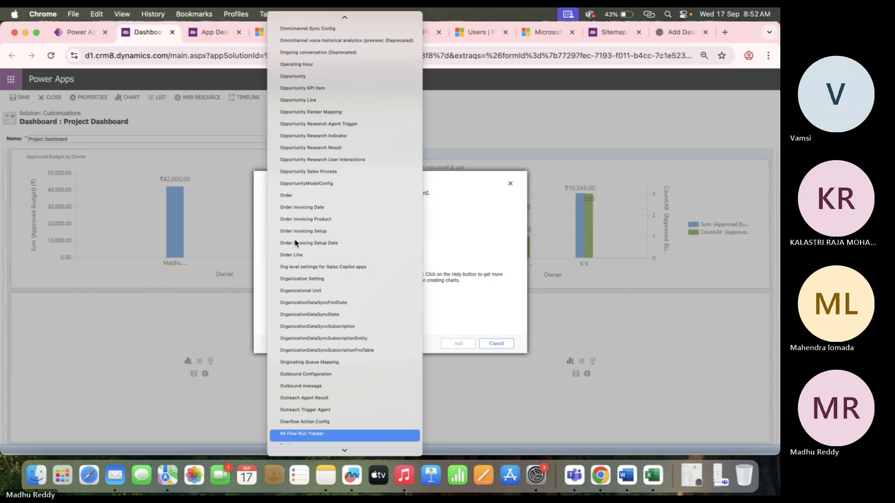
key("Down")
key("Down")
key("Down")
key("Down")
key("Down")
key("Down")
key("Down")
key("Down")
key("Down")
key("Down")
key("Down")
key("Down")
key("Down")
key("Down")
key("Down")
key("Down")
key("Down")
key("Down")
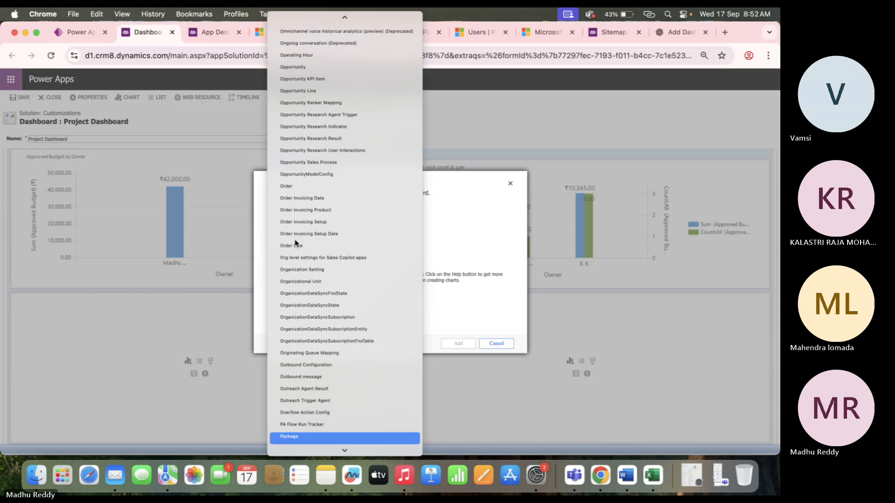
key("Down")
key("Down")
key("Down")
key("Down")
key("Down")
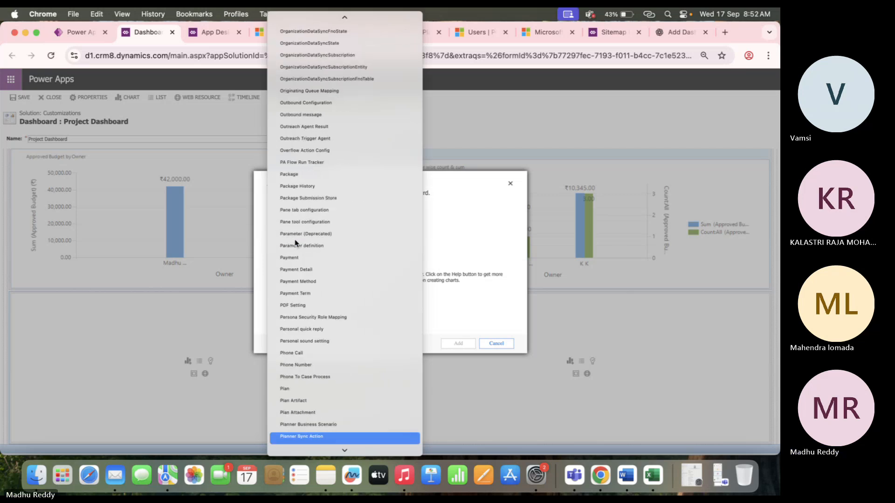
key("Down")
key("Down")
key("Down")
key("Down")
key("Down")
key("Down")
key("Down")
key("Down")
key("Down")
key("Down")
key("Down")
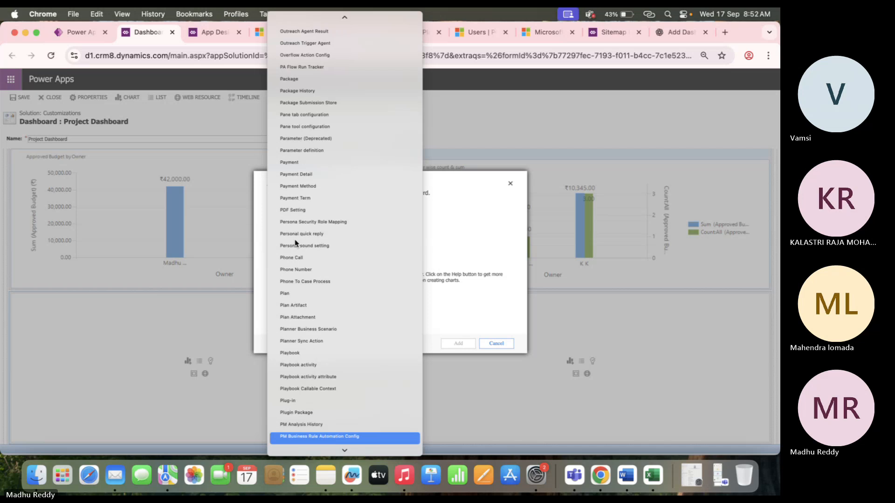
key("Down")
key("Down")
key("Down")
key("Down")
key("Down")
key("Down")
key("Down")
key("Down")
key("Down")
key("Down")
key("Down")
key("Down")
key("Down")
key("Down")
key("Down")
key("Down")
key("Down")
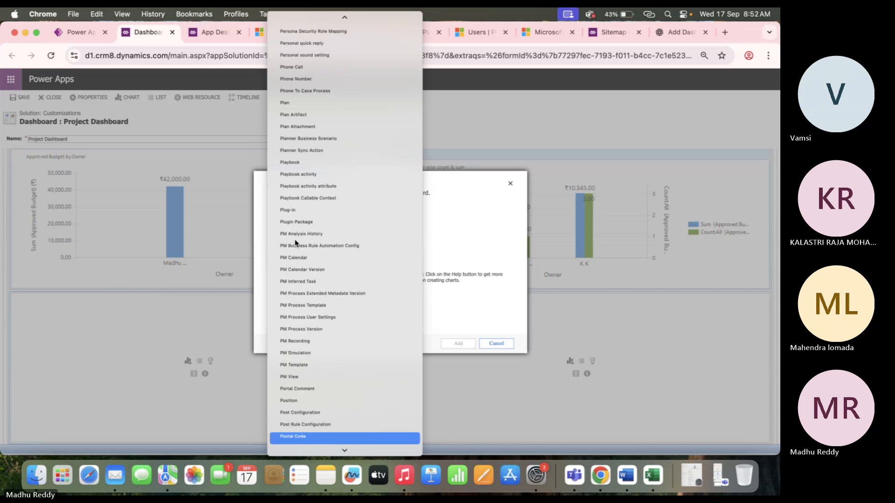
key("Down")
key("Down")
key("Down")
key("Down")
key("Down")
key("Down")
key("Down")
key("Down")
key("Down")
key("Down")
key("Down")
key("Down")
key("Down")
key("Down")
key("Down")
key("Down")
key("Down")
key("Down")
key("Down")
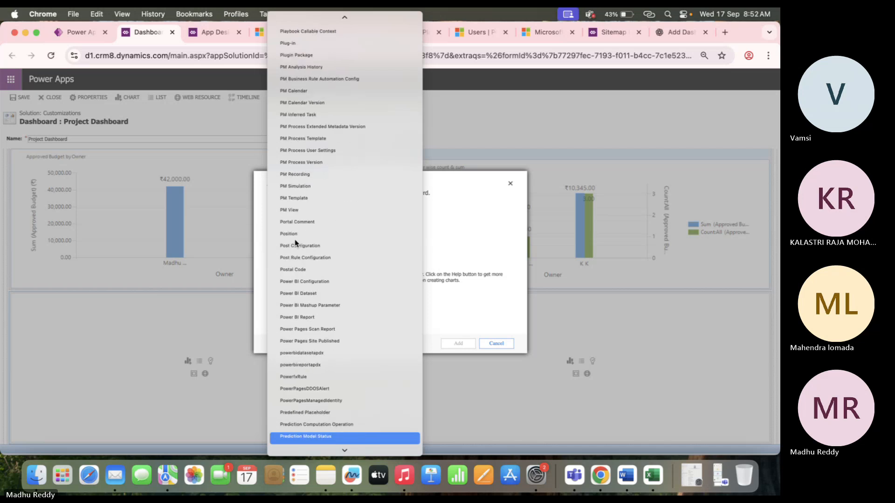
key("Down")
key("Down")
key("Down")
key("Down")
key("Down")
key("Down")
key("Down")
key("Down")
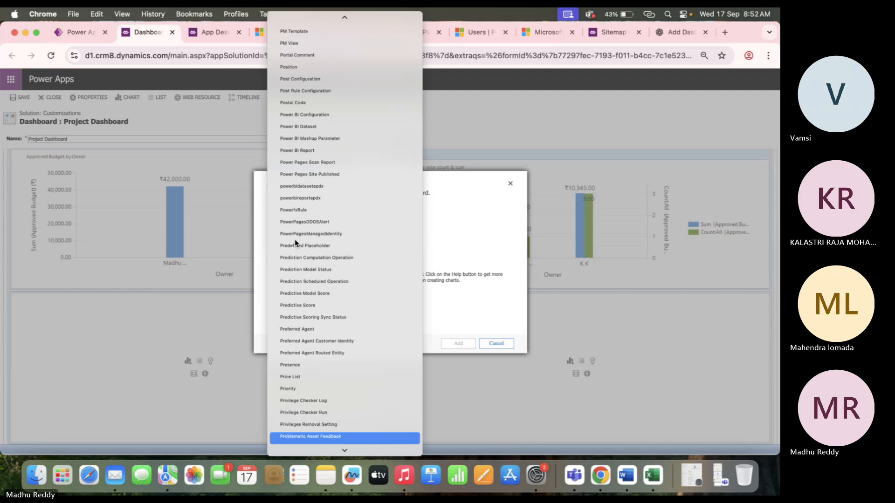
key("Down")
key("Down")
key("Down")
key("Down")
key("Down")
key("Down")
key("Down")
key("Down")
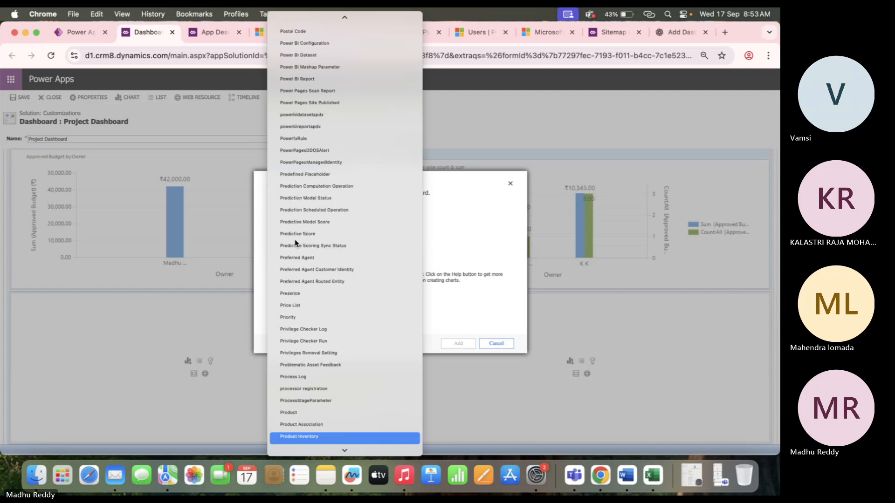
key("Down")
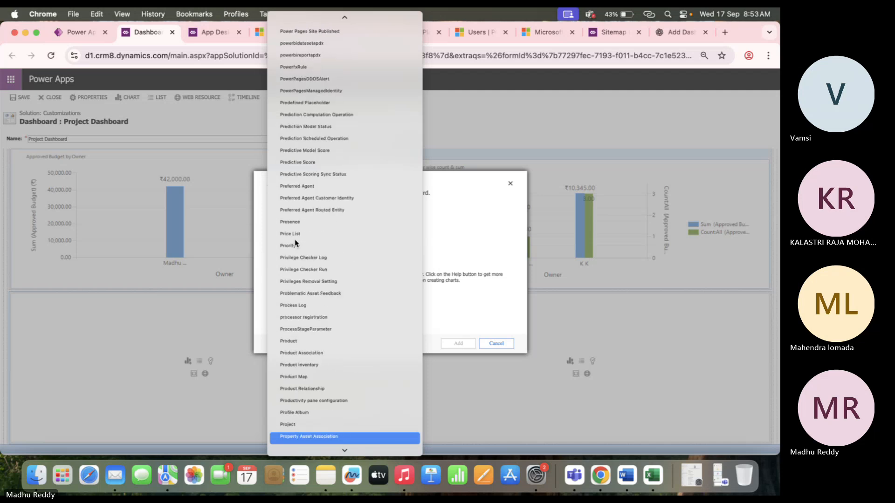
key("Up")
key("Escape")
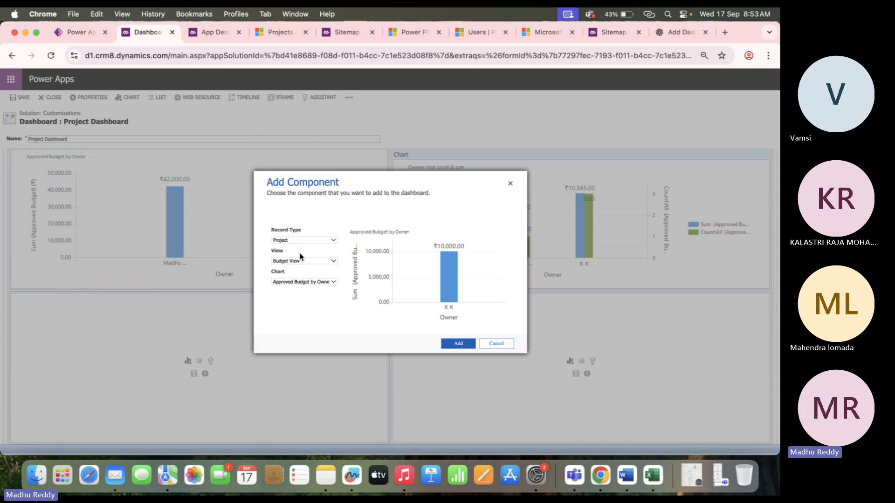
Choose the Active Projects view and the Requested Budget by Status chart, and add the component to the dashboard
left_click(304, 264)
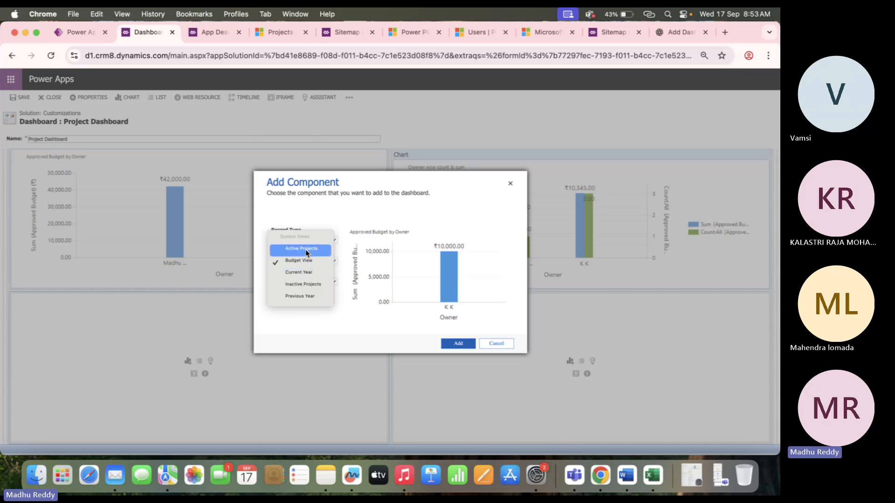
left_click(305, 249)
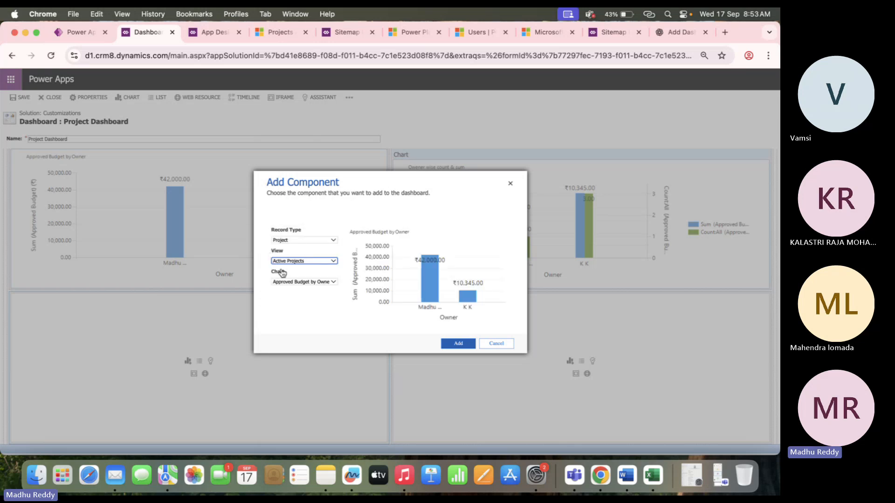
left_click(303, 282)
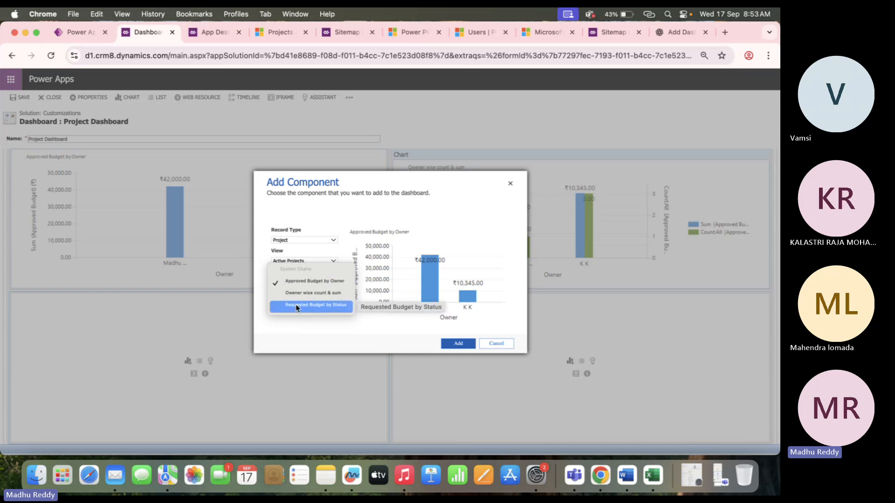
left_click(329, 306)
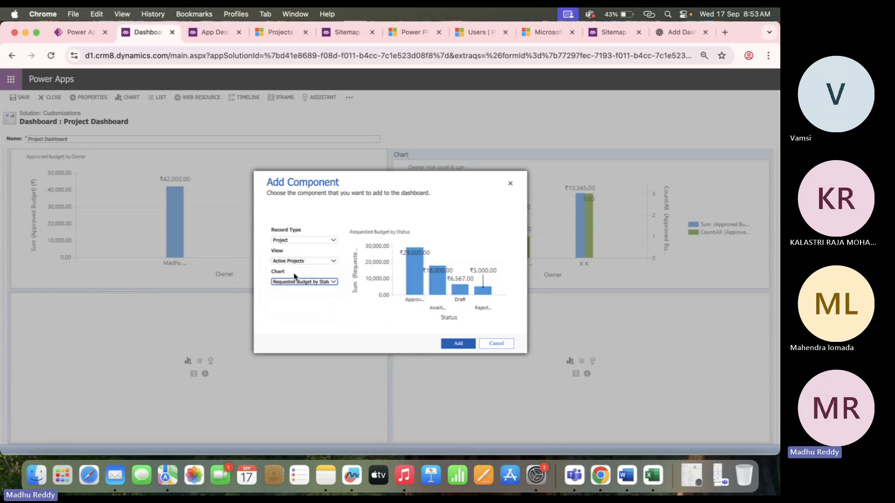
left_click(456, 343)
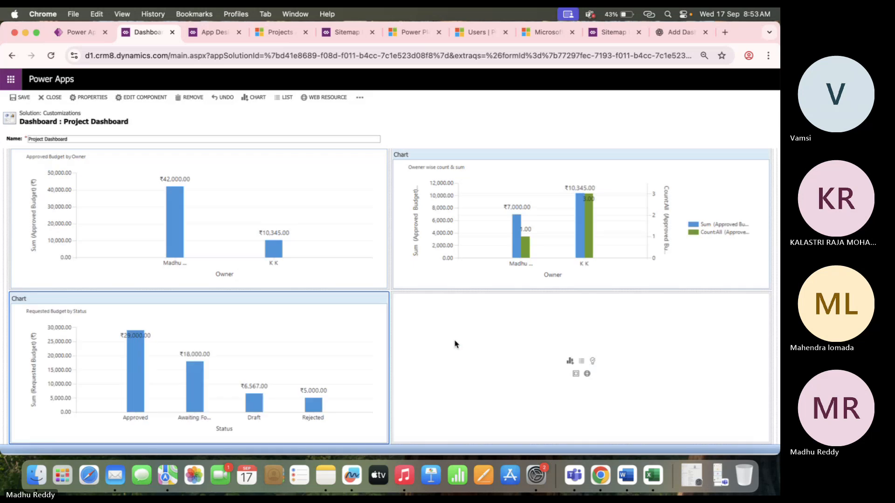
Save the Project Dashboard and close its editor
left_click(23, 100)
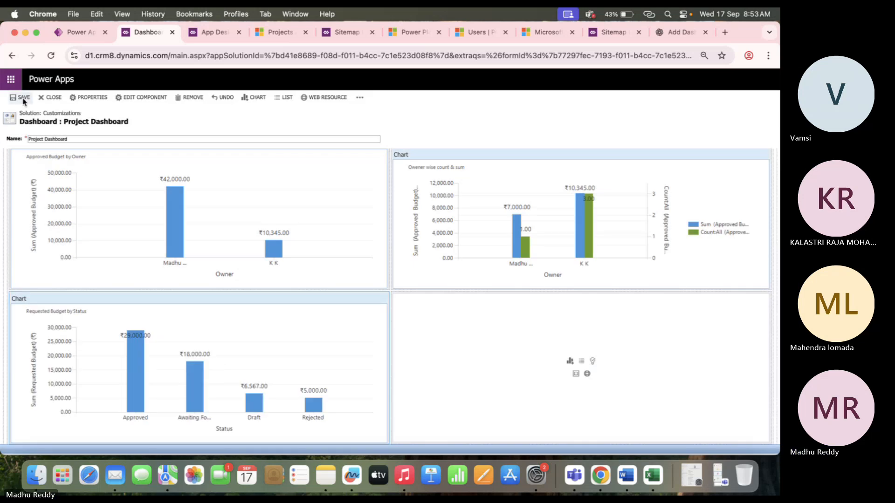
left_click(54, 99)
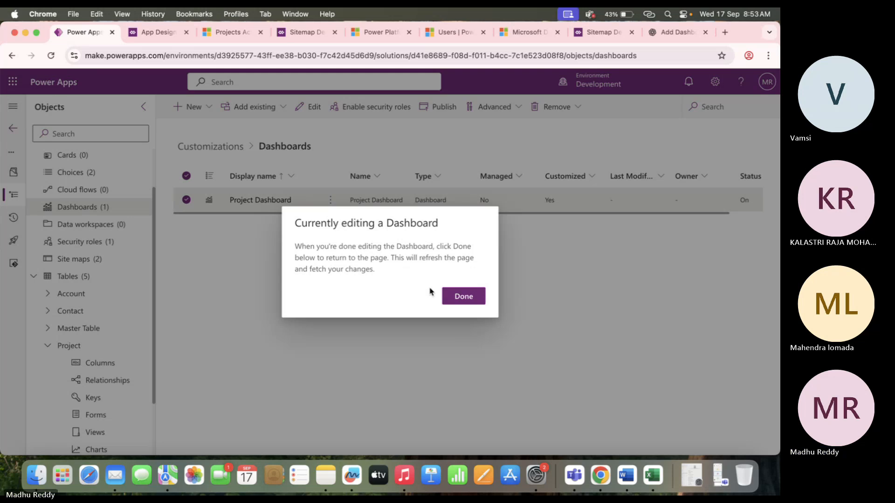
Finish editing and publish the Project Dashboard, and reload the Project Management app with an emptied cache
left_click(465, 297)
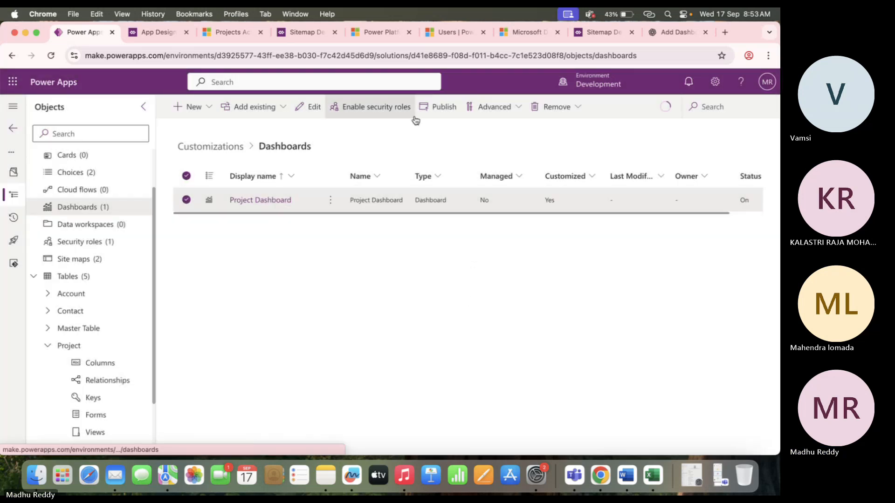
left_click(441, 110)
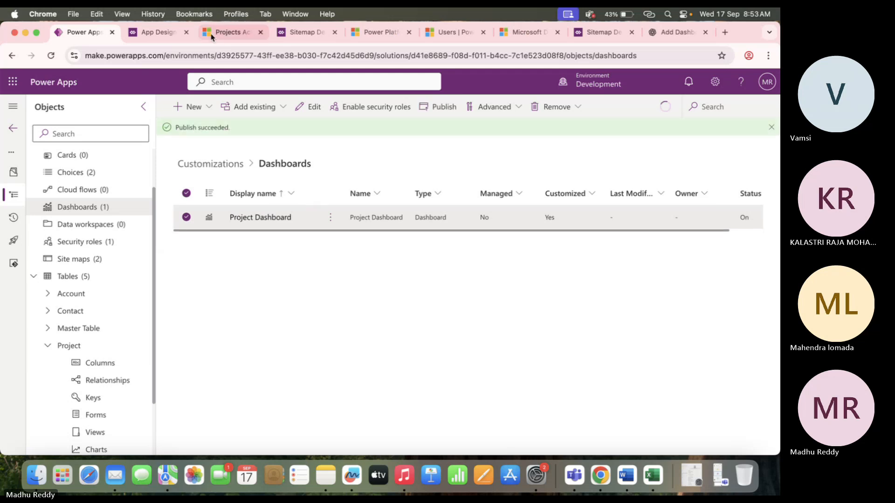
left_click(233, 30)
right_click(50, 55)
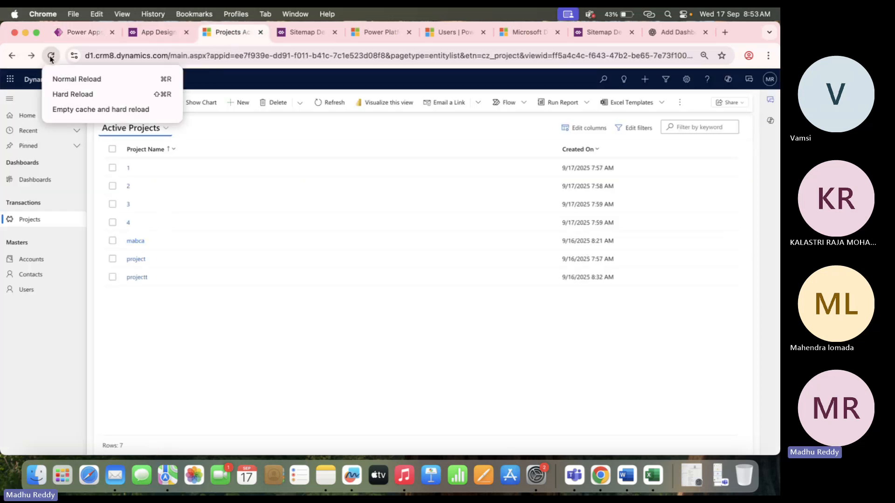
left_click(80, 112)
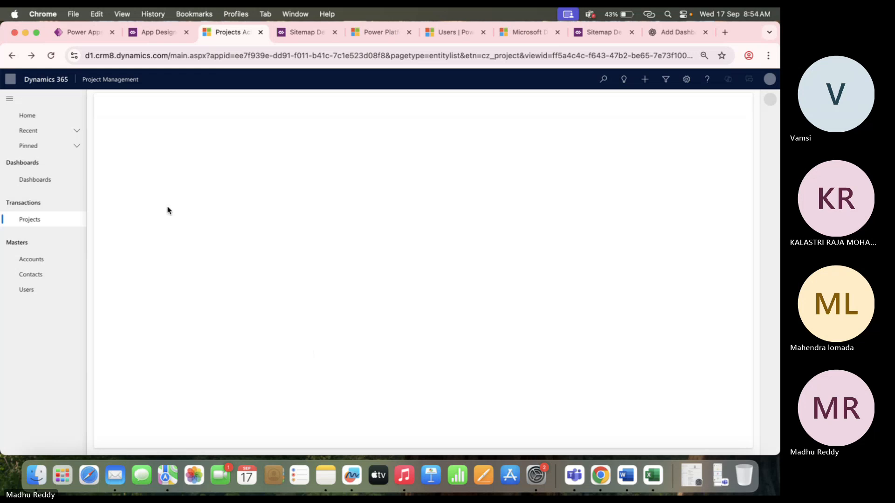
Open the Project Dashboard in the Project Management app and examine each status bar of the Requested Budget by Status chart
left_click(35, 180)
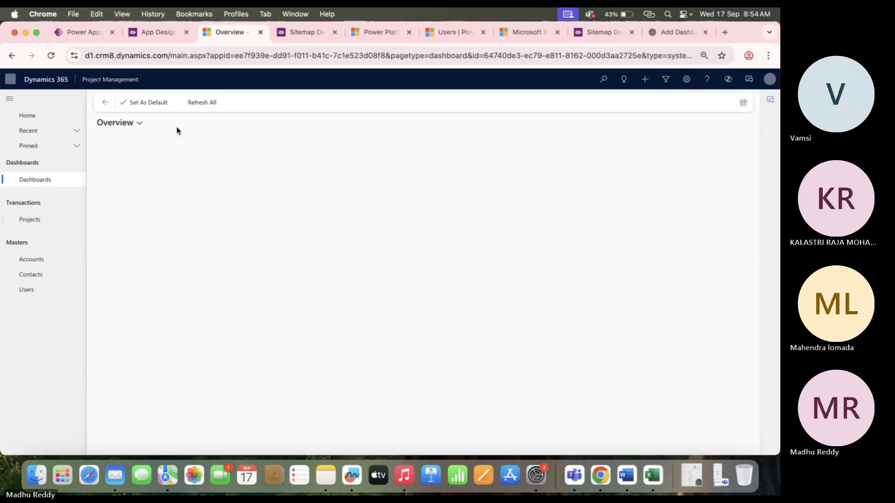
left_click(132, 123)
left_click(133, 171)
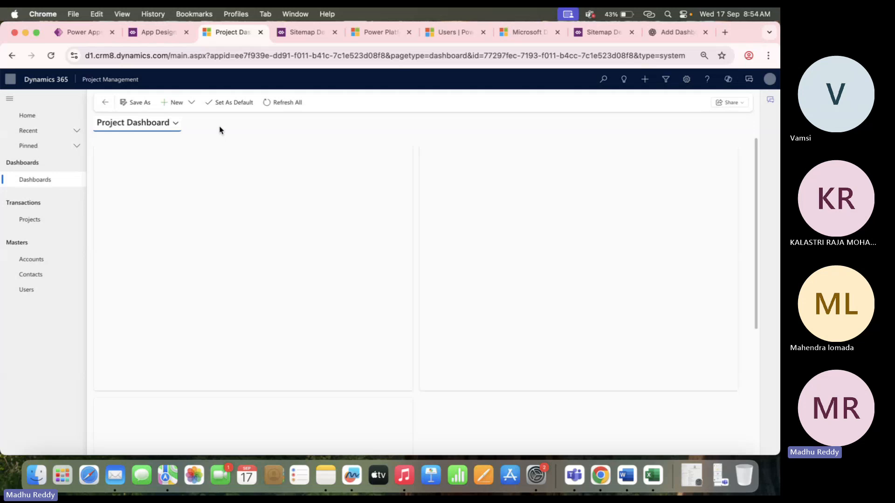
scroll(186, 186, "down", 5)
left_click_drag(102, 233, 171, 232)
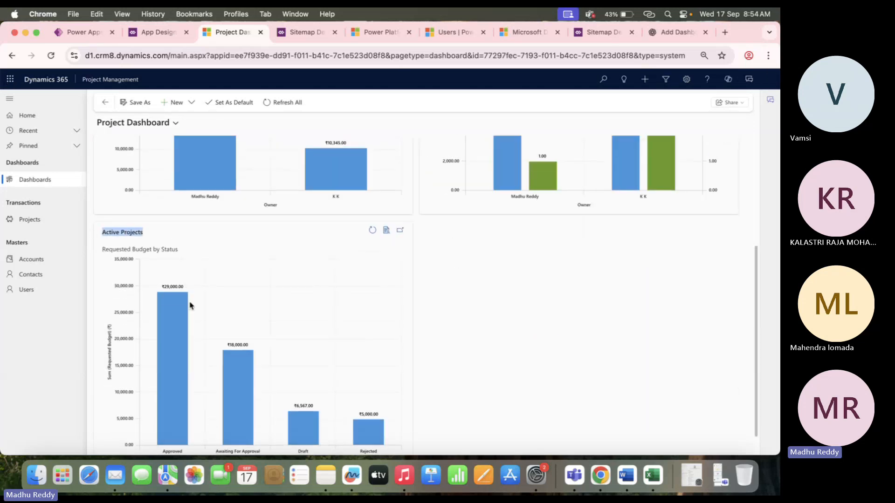
scroll(190, 306, "down", 1)
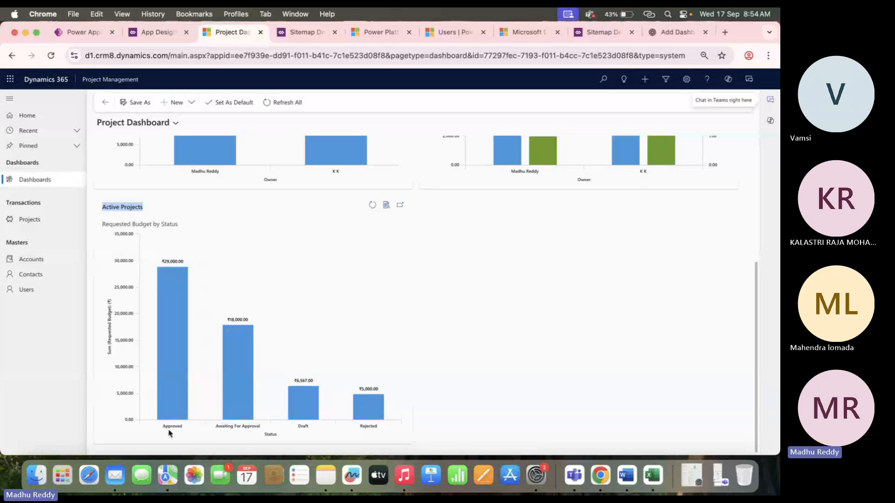
mouse_move(166, 264)
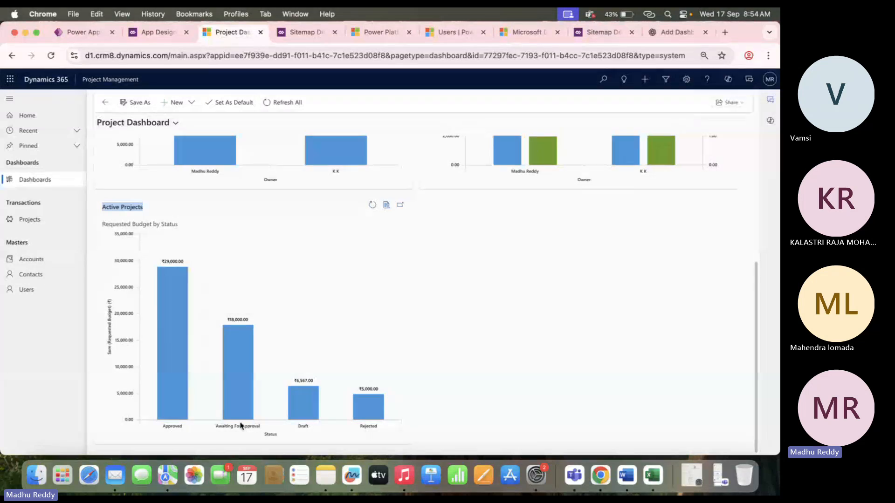
mouse_move(237, 330)
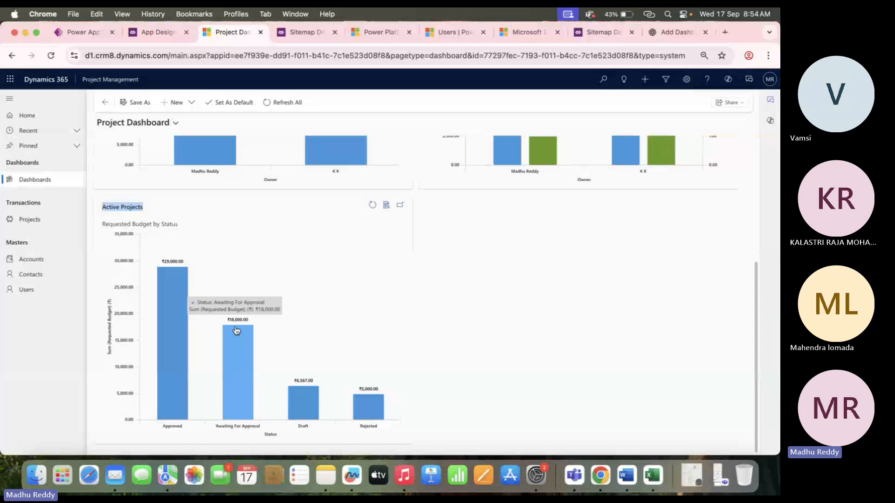
mouse_move(302, 390)
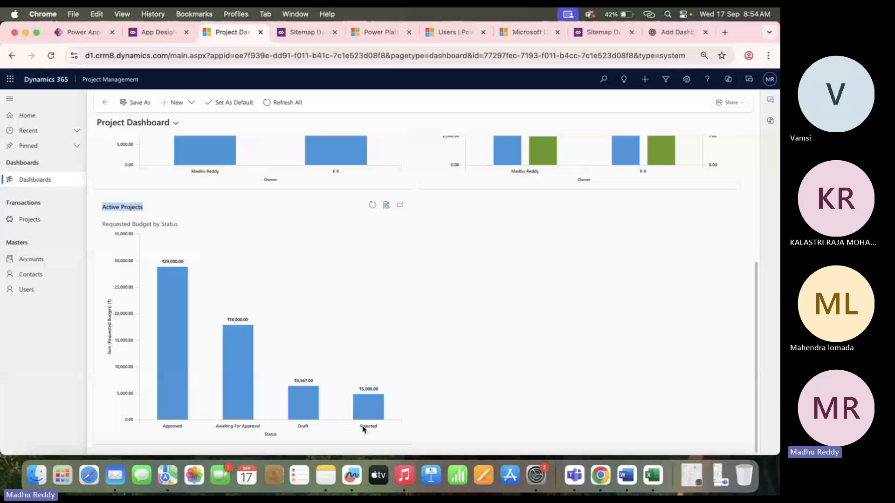
mouse_move(365, 395)
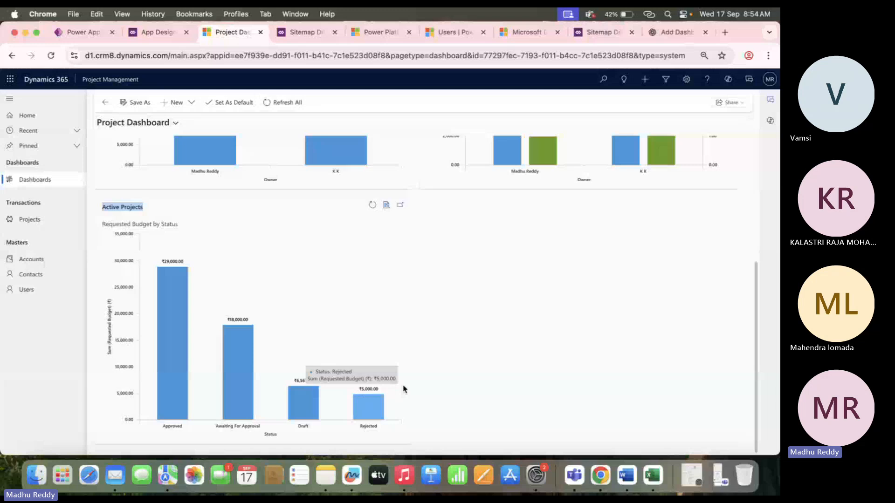
View the records behind the Requested Budget by Status chart, filtering the list by Approved, Awaiting For Approval, Draft and Rejected in turn
left_click(387, 206)
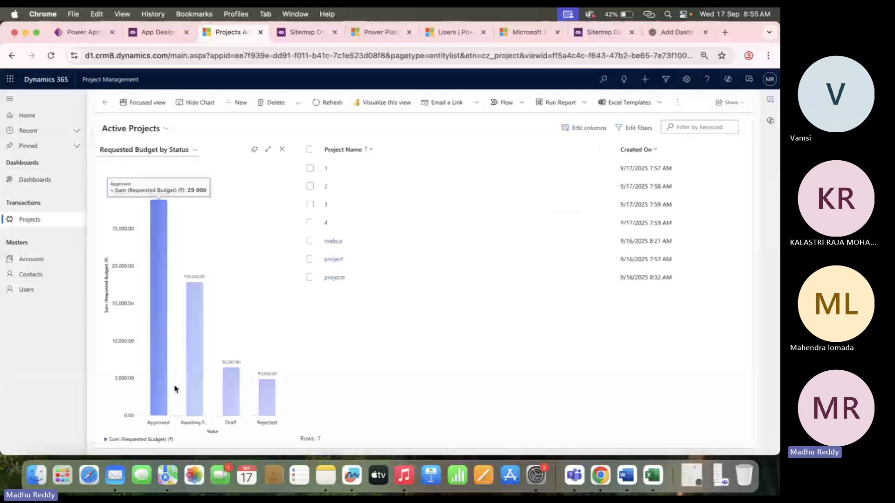
left_click(157, 286)
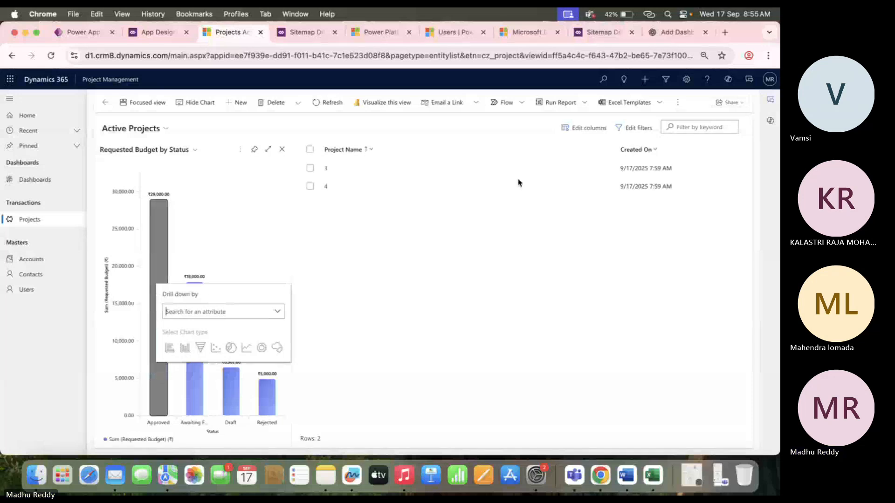
left_click(422, 236)
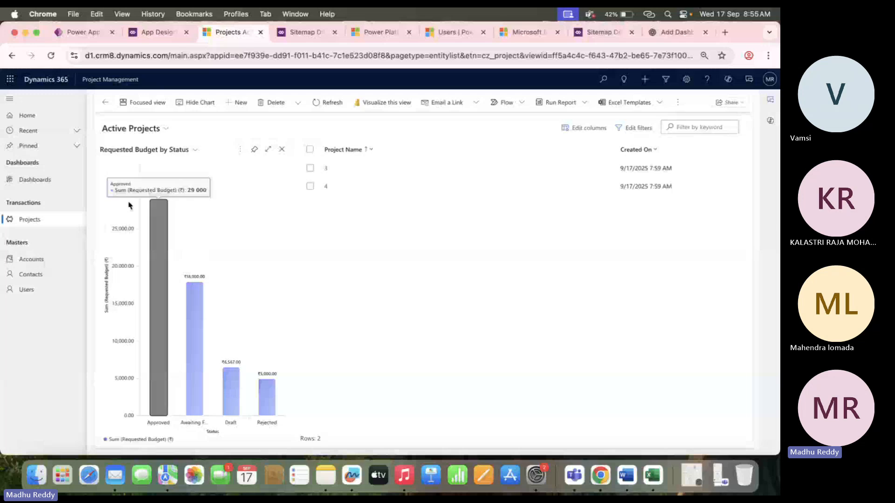
left_click(196, 367)
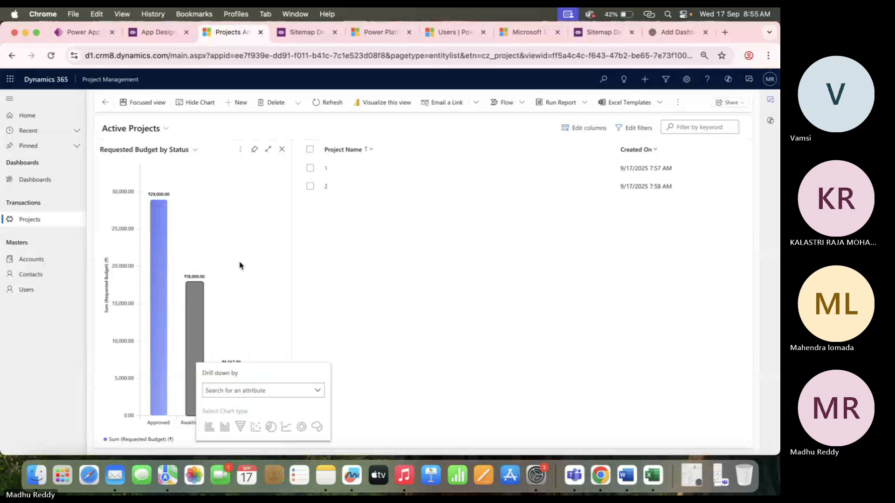
left_click(231, 397)
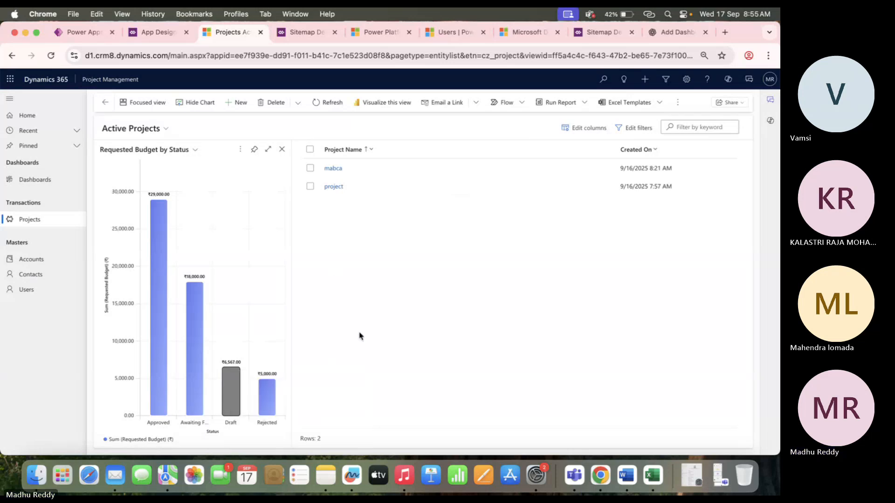
left_click(267, 396)
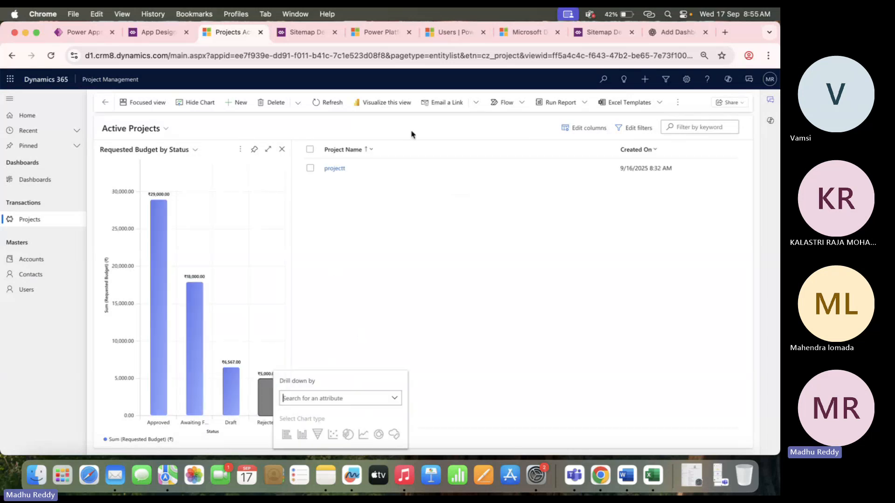
left_click(340, 289)
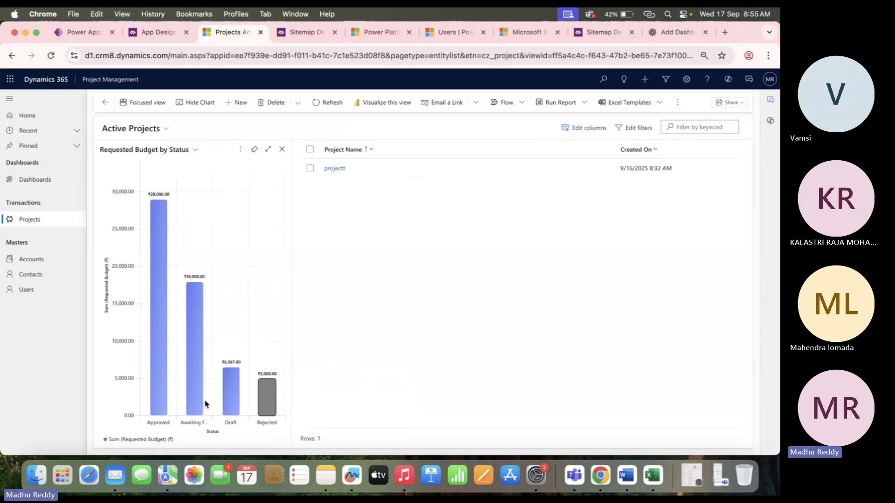
Return to the Project Dashboard and review all of its charts
left_click(31, 186)
left_click(136, 122)
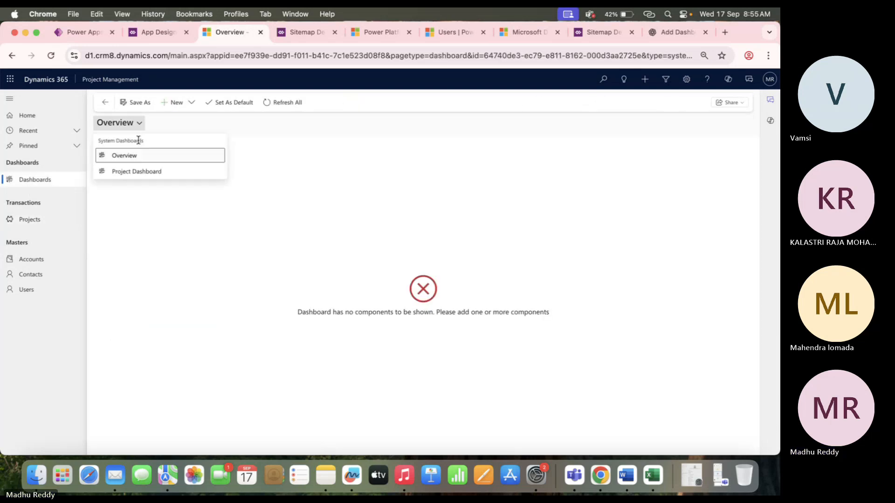
left_click(142, 172)
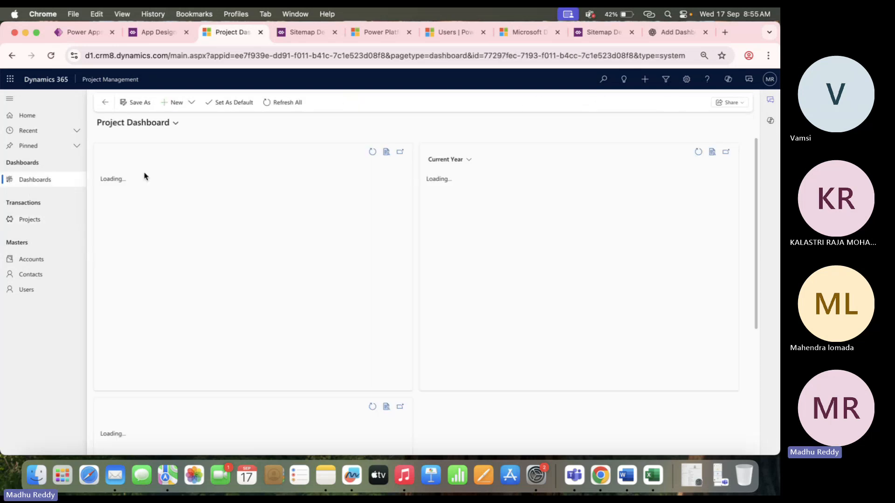
scroll(347, 331, "down", 5)
scroll(416, 310, "up", 1)
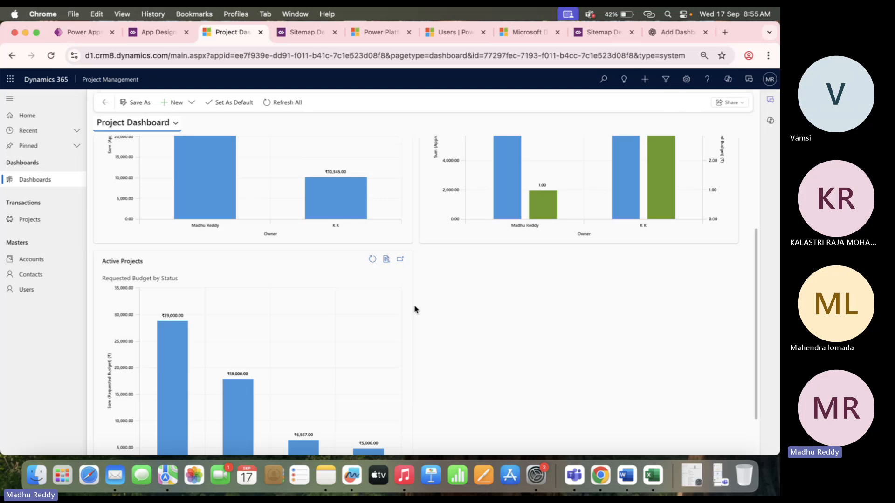
scroll(416, 310, "up", 3)
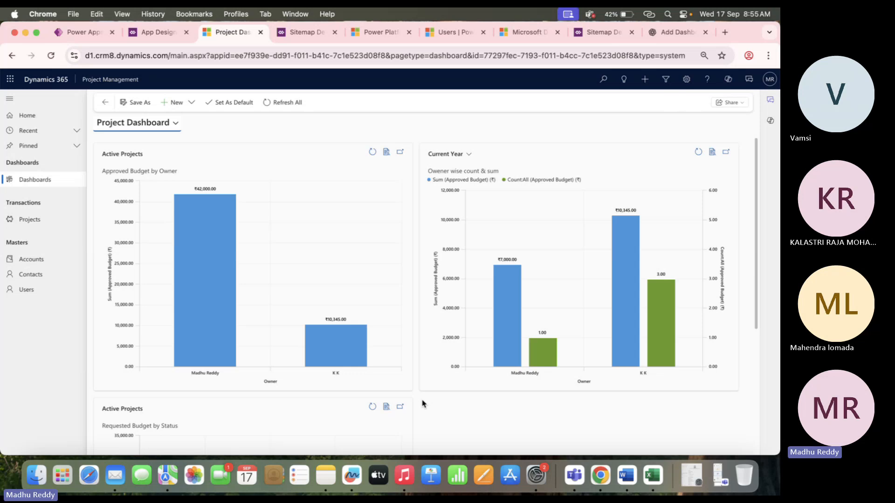
scroll(423, 404, "down", 5)
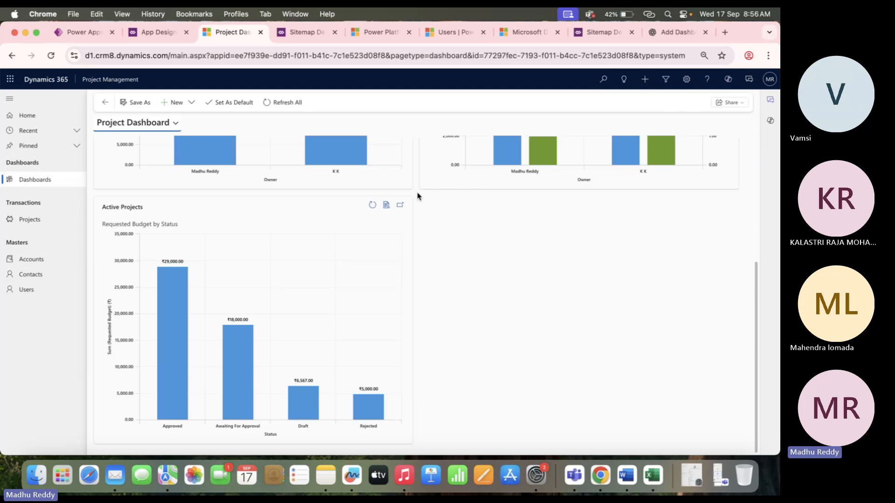
scroll(417, 196, "up", 5)
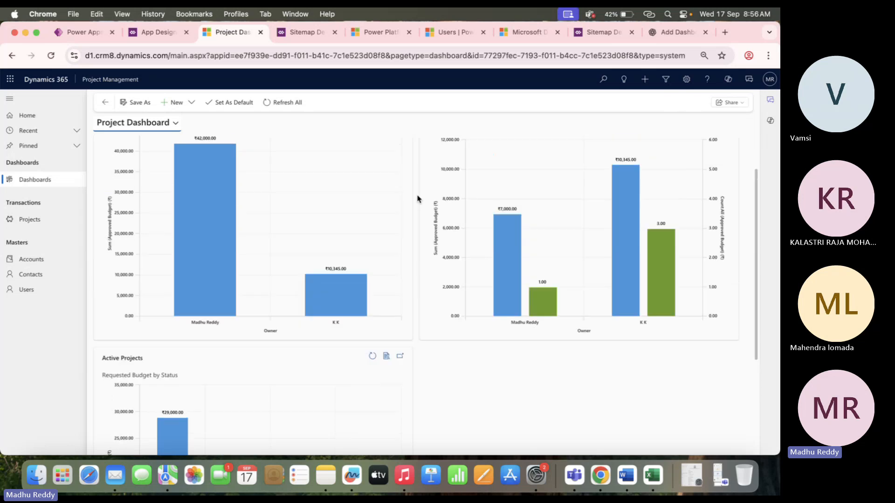
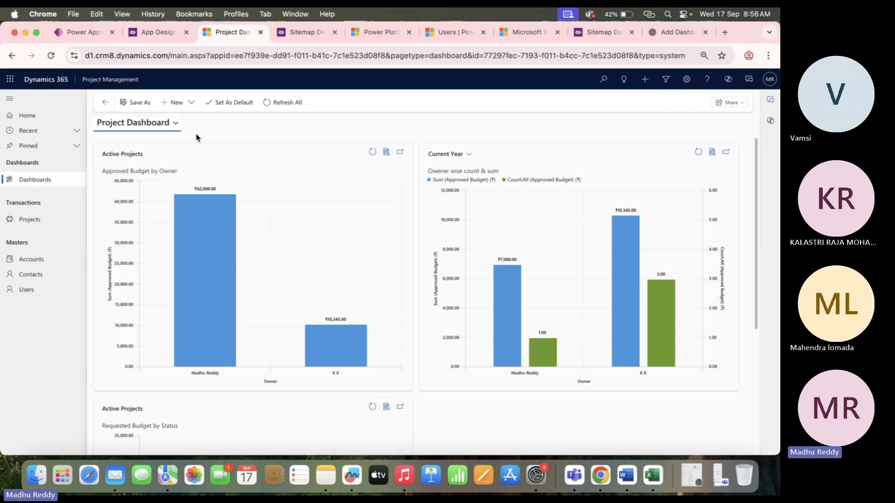
Switch to the Power Apps solution and open the security role assignment for the Project Dashboard
left_click(77, 37)
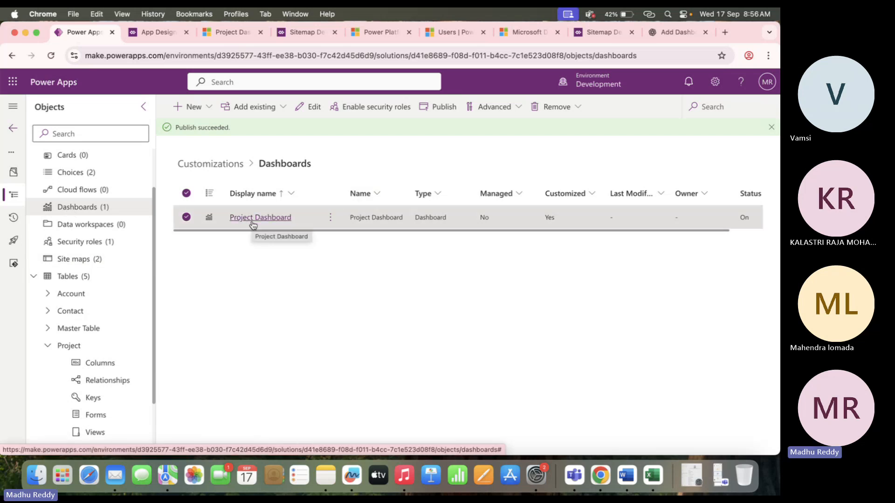
left_click(330, 217)
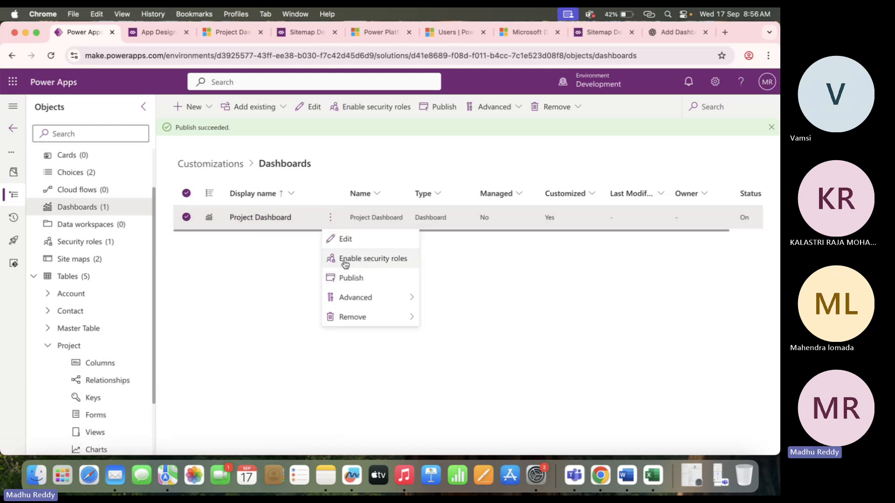
left_click(368, 260)
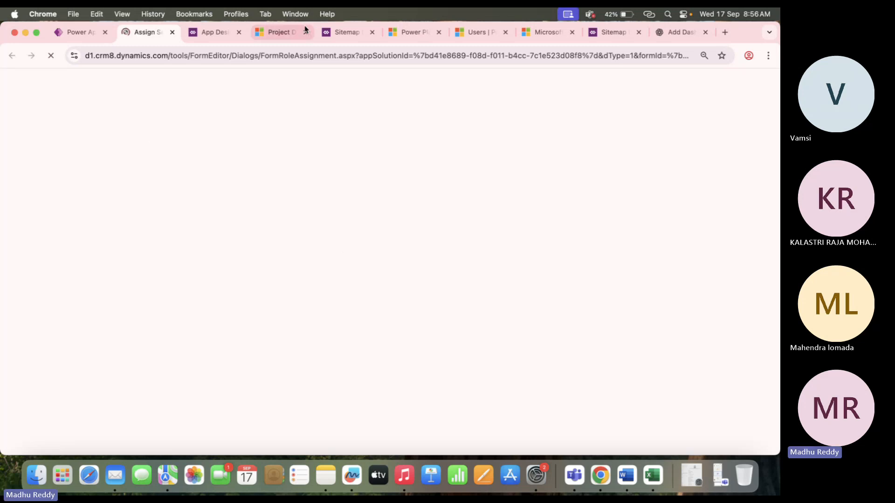
From the Project Management app's app list, inspect the roles managed for Sales Hub, and return to the Power Apps solution
left_click(269, 33)
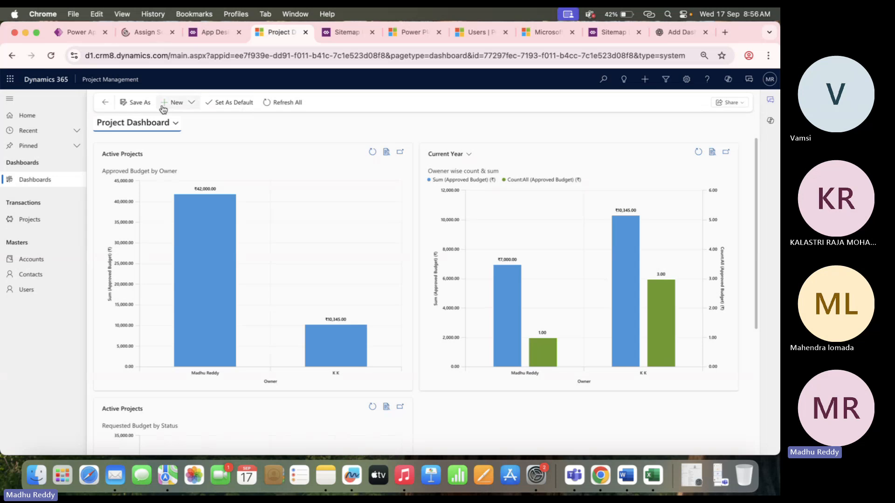
left_click(110, 79)
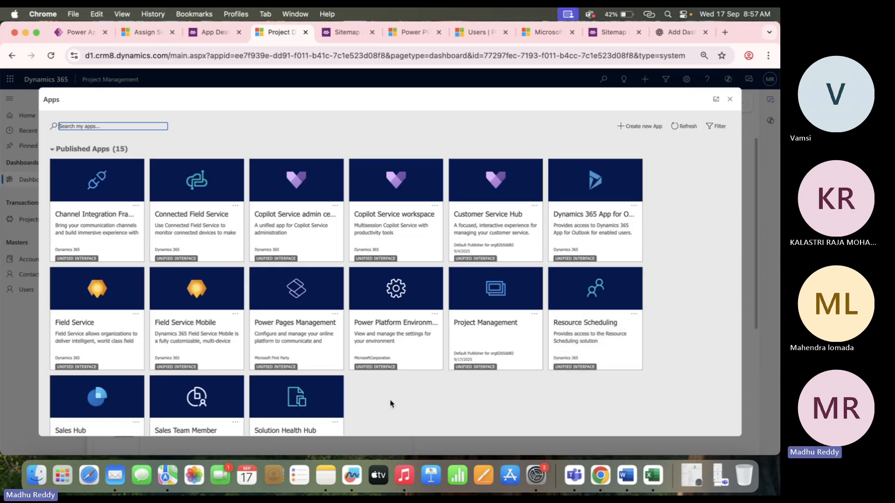
scroll(390, 401, "down", 3)
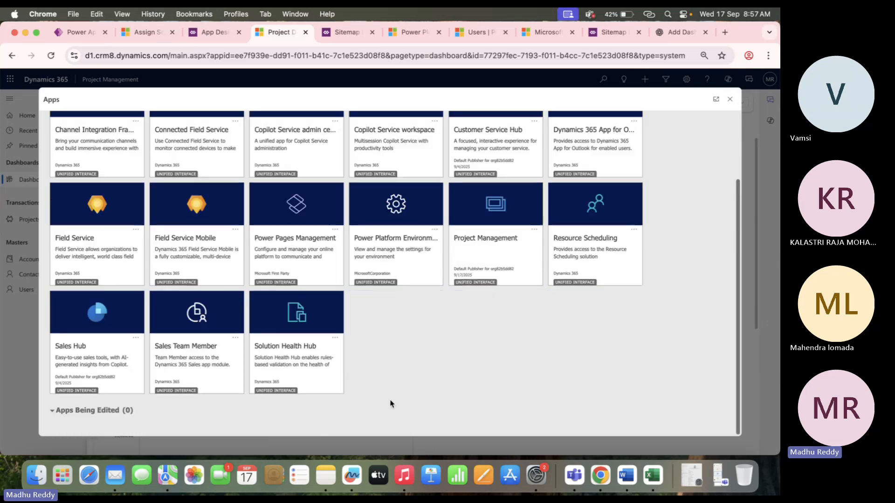
left_click(136, 337)
left_click(189, 365)
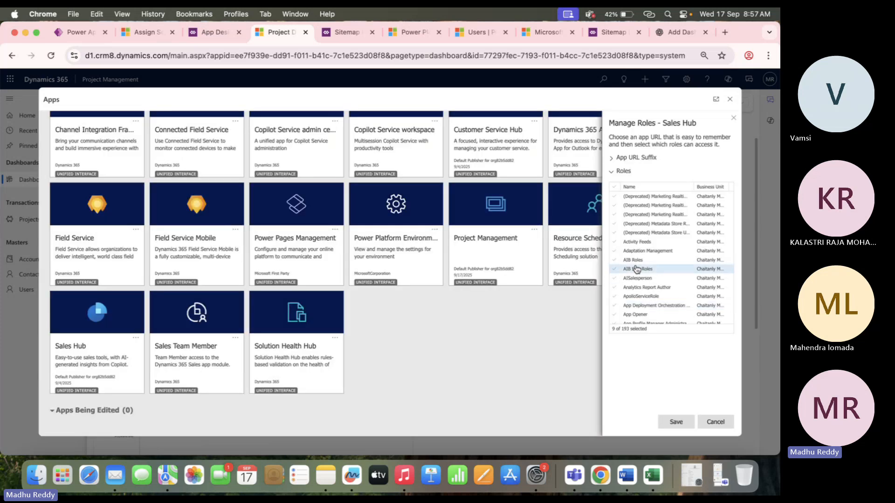
scroll(637, 269, "down", 3)
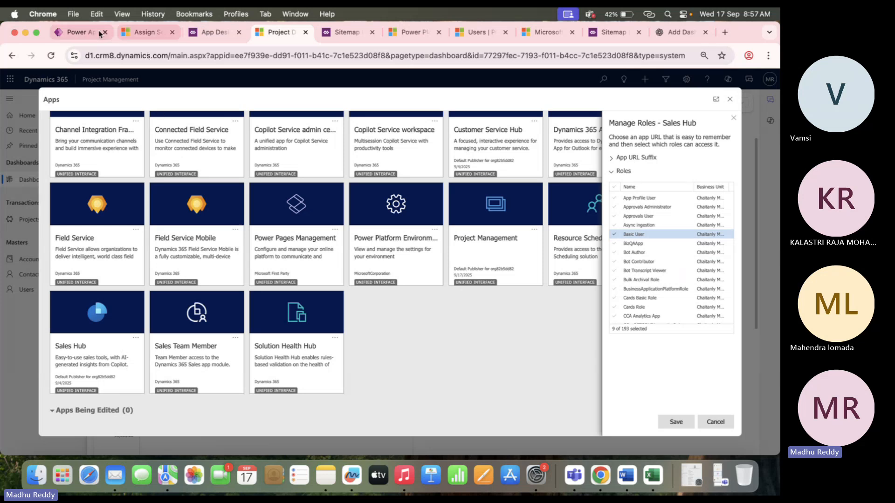
left_click(85, 33)
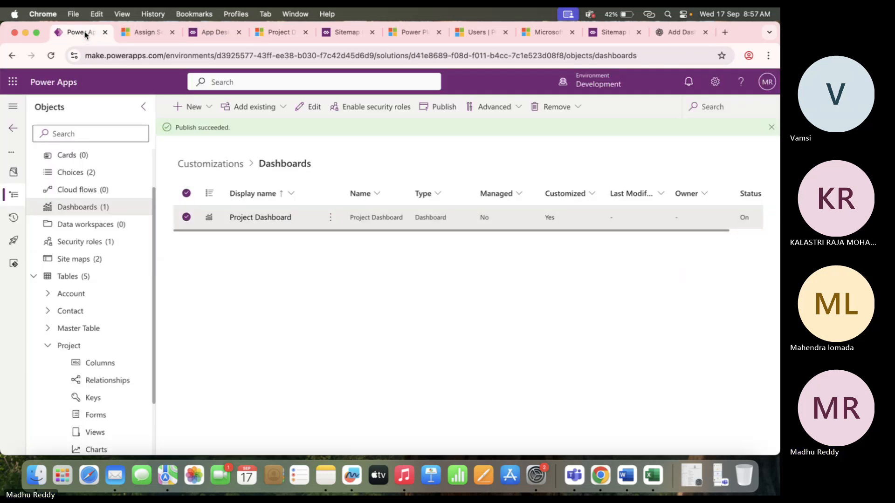
Set the Project Dashboard to display only to selected security roles and deselect all roles in the list
left_click(139, 32)
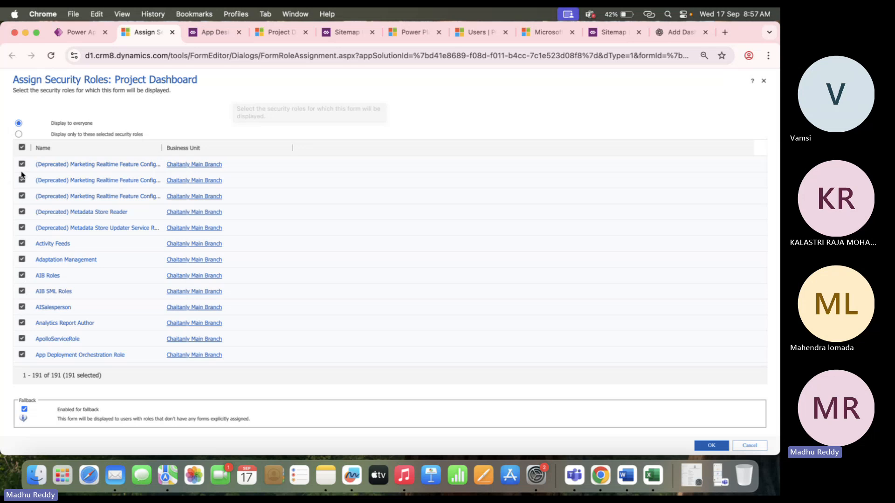
scroll(66, 286, "down", 15)
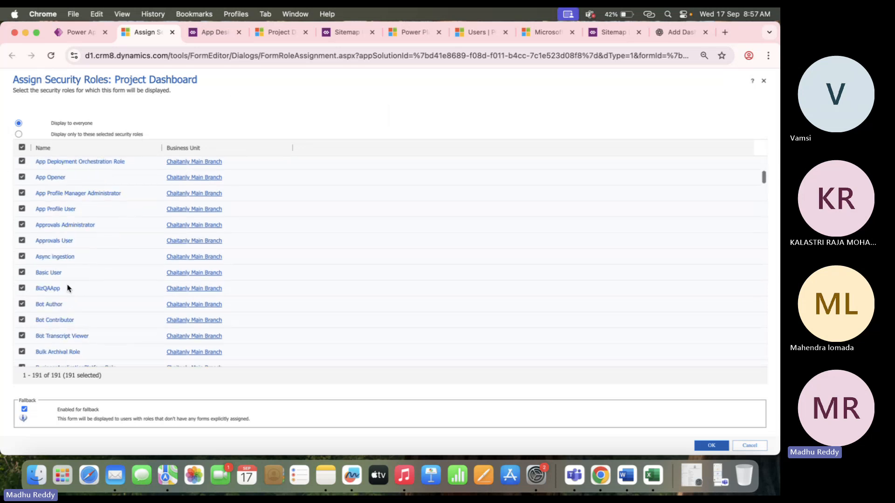
scroll(19, 307, "down", 20)
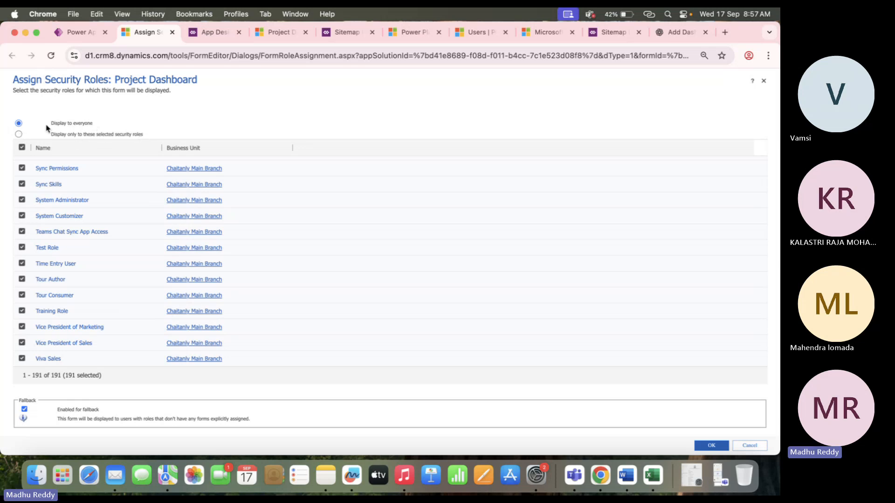
left_click(19, 134)
left_click(22, 148)
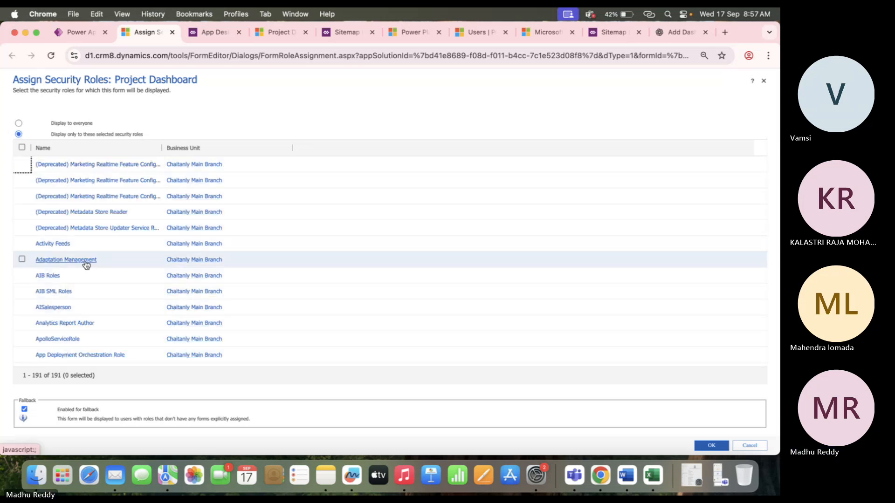
scroll(86, 265, "down", 20)
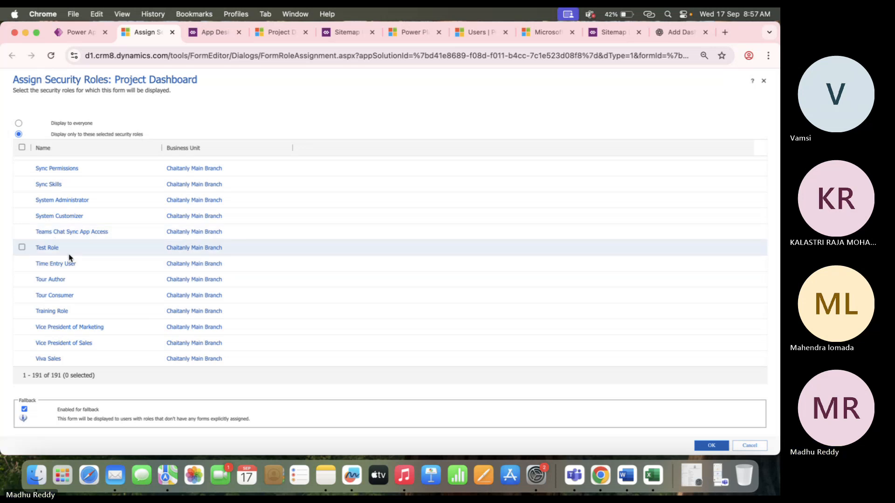
Select Training Role and System Administrator for the Project Dashboard, confirm the assignment, and publish the dashboard from the solution
left_click(22, 310)
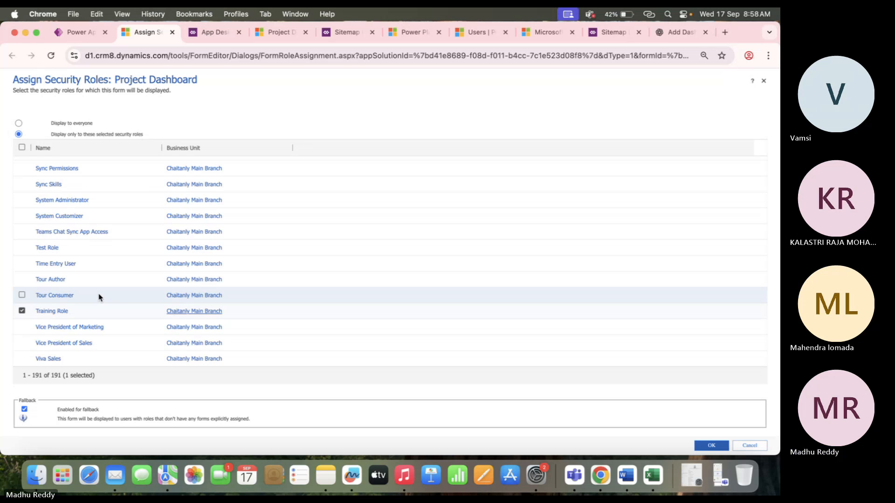
scroll(98, 296, "up", 2)
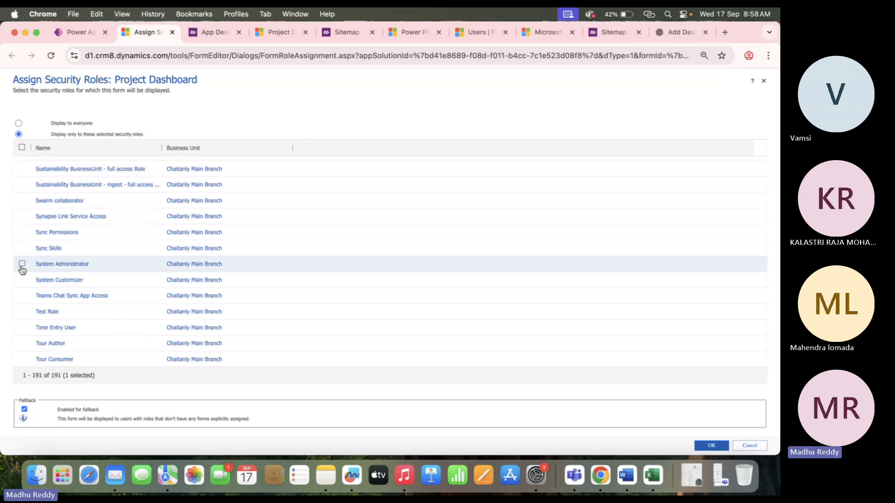
left_click(21, 264)
scroll(111, 315, "down", 1)
scroll(111, 315, "down", 2)
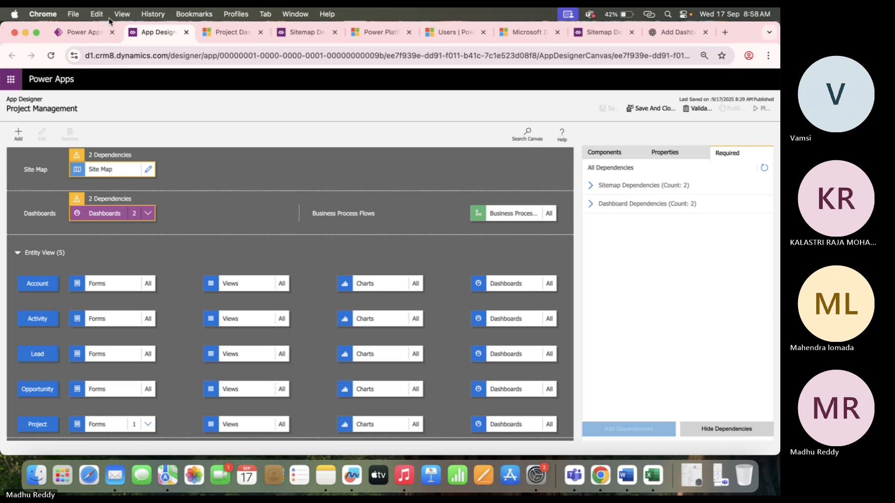
left_click(84, 32)
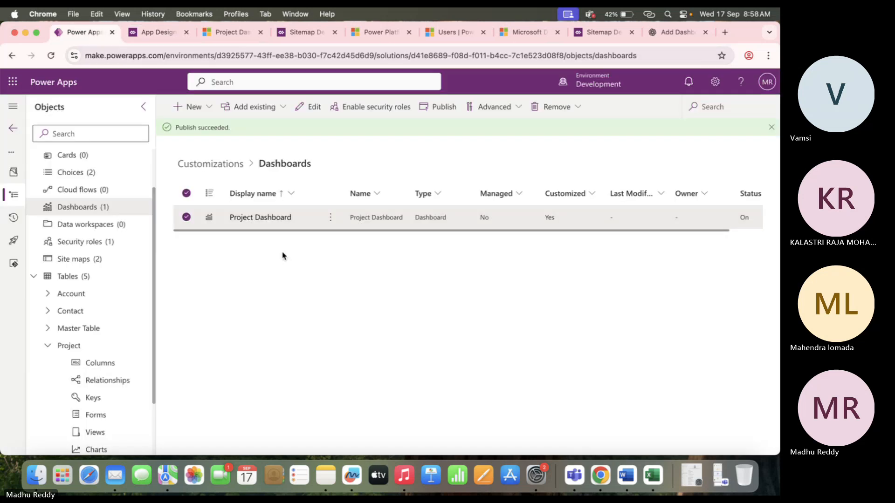
left_click(445, 109)
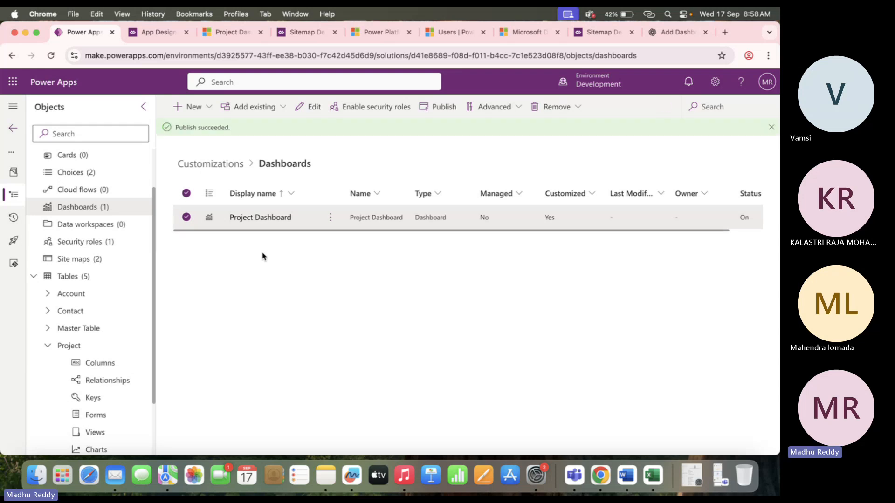
Reopen the Project Dashboard's security role assignment to check the saved display setting, and close it
left_click(331, 224)
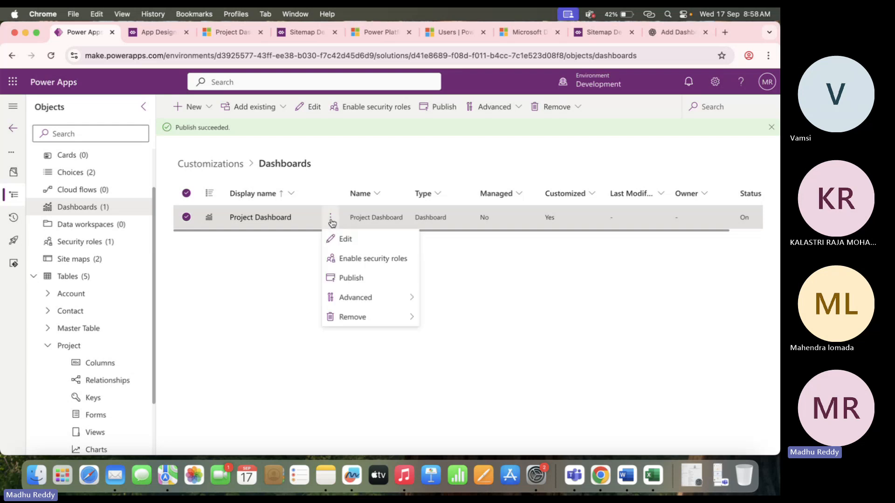
left_click(356, 260)
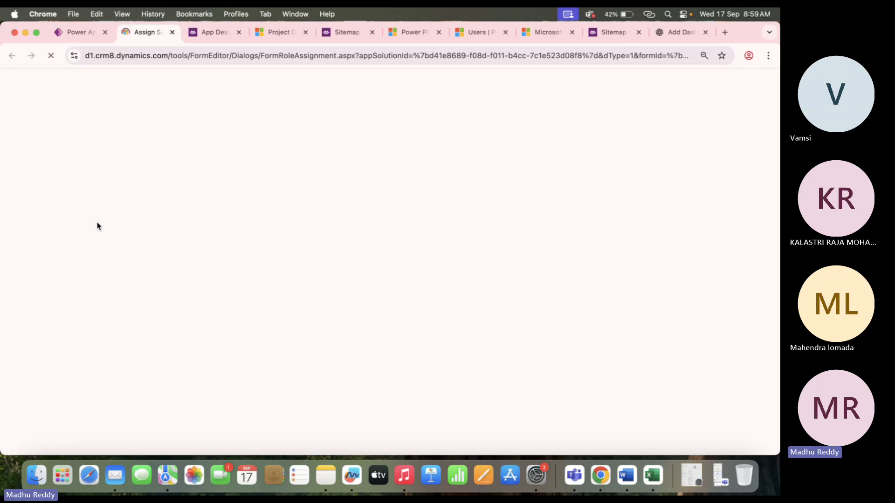
left_click(85, 31)
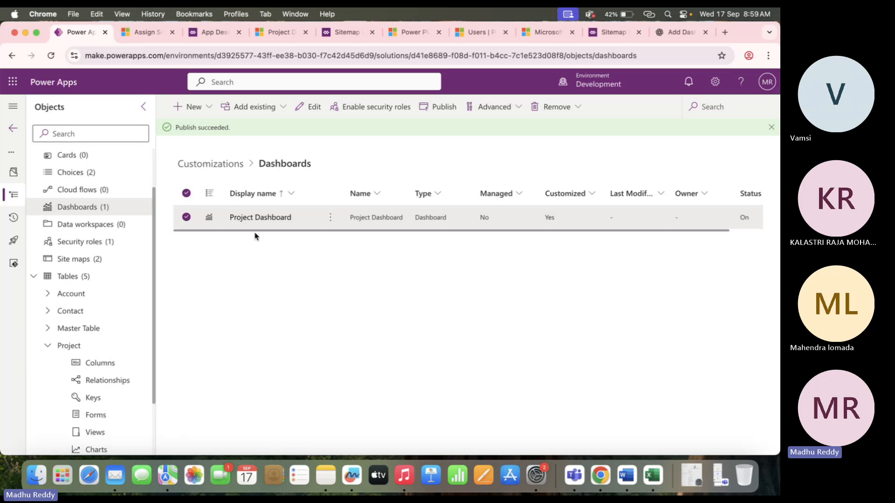
left_click(142, 33)
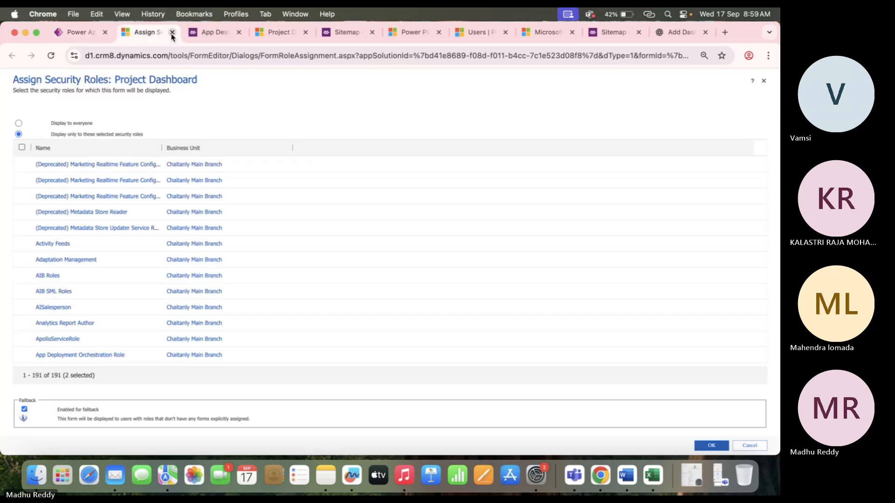
left_click(172, 32)
Switch to the Project Management app and look over the charts on the Project Dashboard
left_click(156, 33)
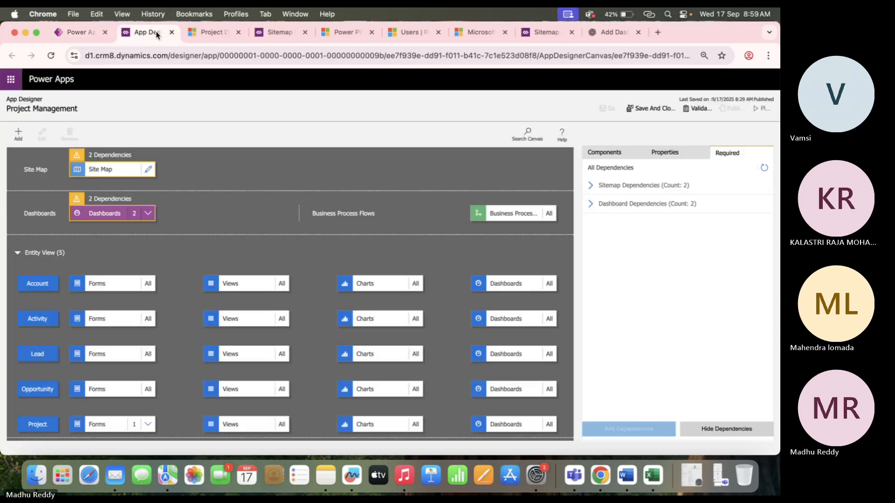
left_click(203, 37)
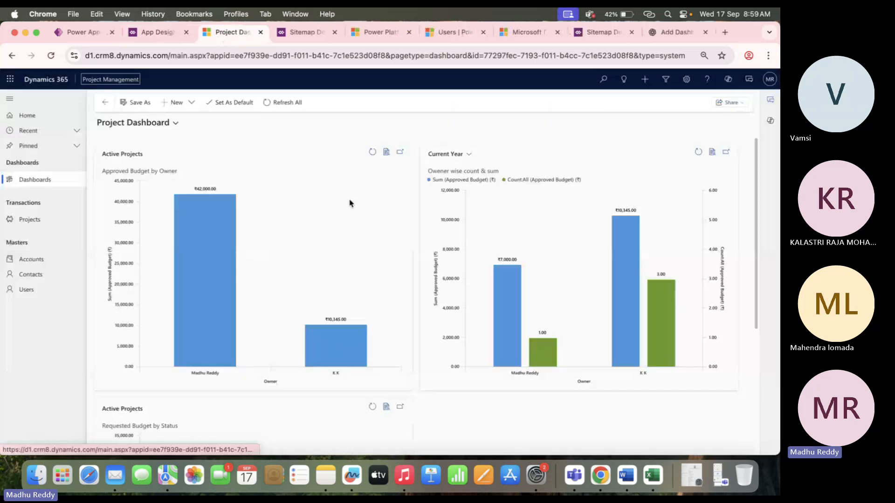
scroll(479, 296, "down", 4)
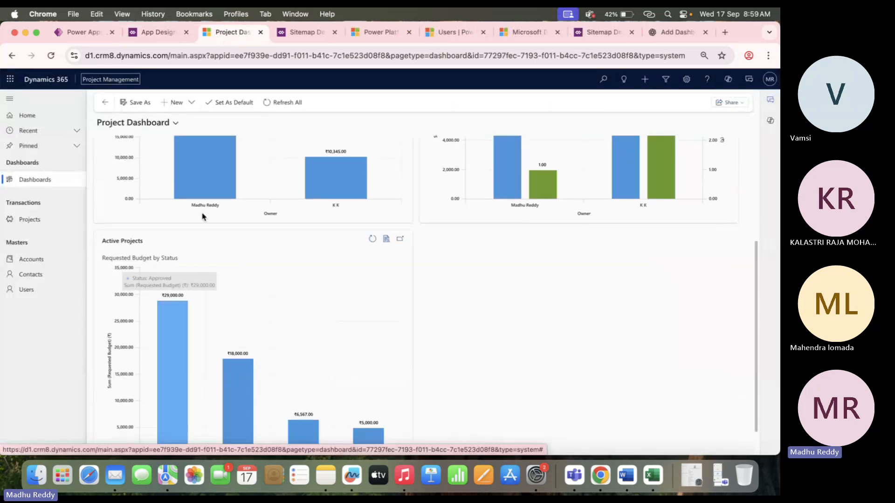
scroll(294, 266, "up", 2)
scroll(294, 266, "up", 2)
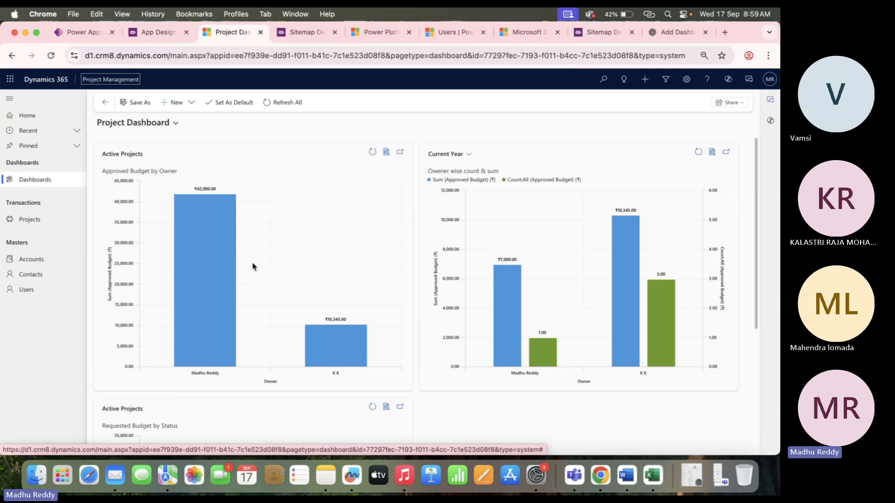
Return to the Power Apps solution and open the Project table's list of charts
left_click(77, 38)
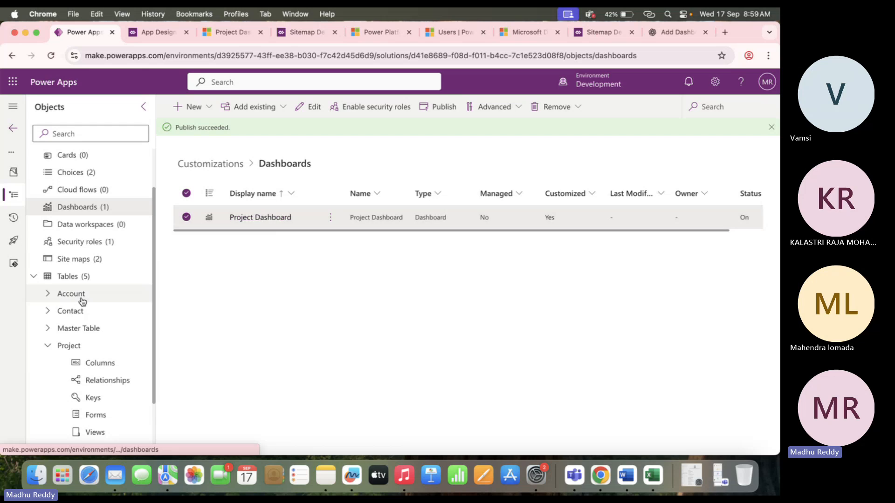
scroll(96, 375, "down", 3)
left_click(108, 378)
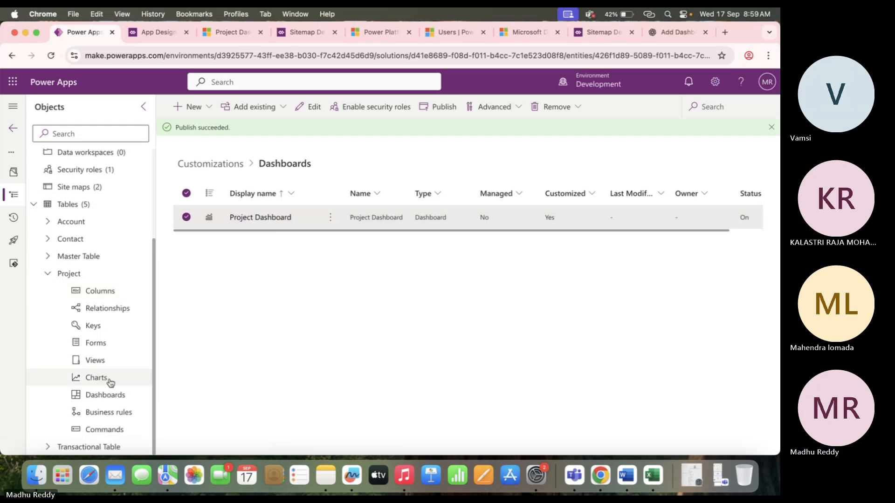
Try changing the Owener wise count & sum chart to an area chart, and leave the editor without saving
left_click(248, 224)
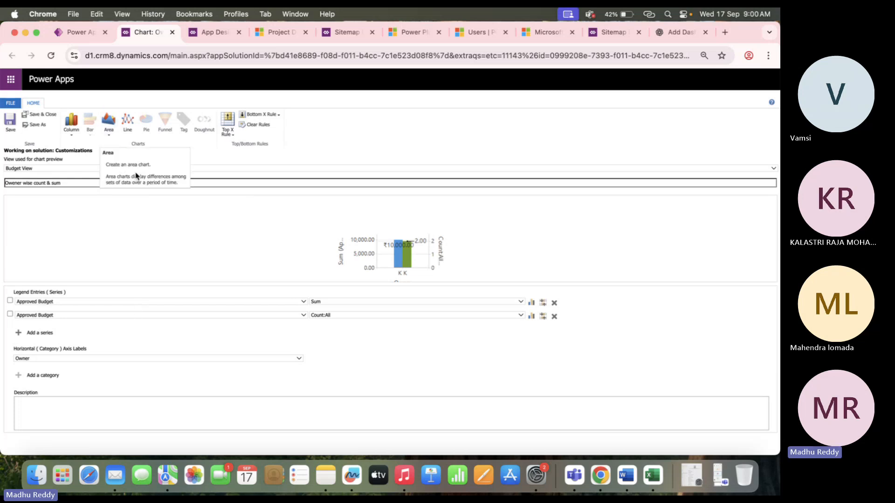
left_click(109, 134)
left_click(121, 152)
left_click(109, 135)
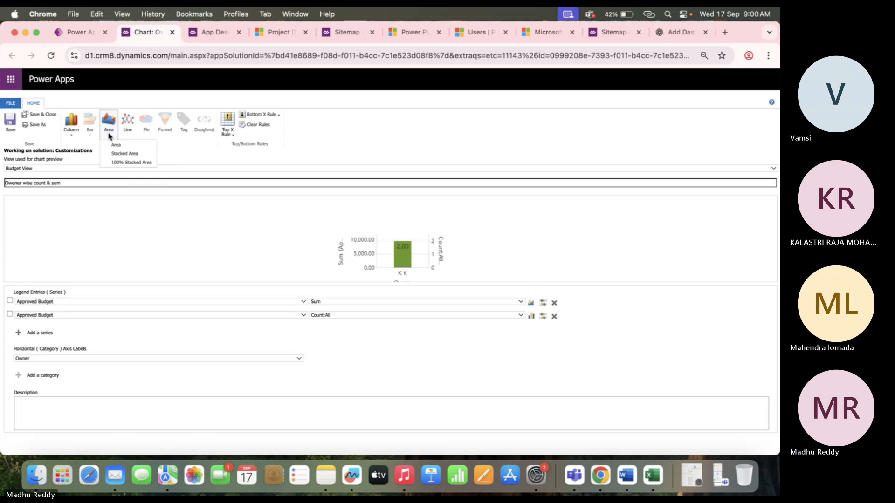
left_click(117, 148)
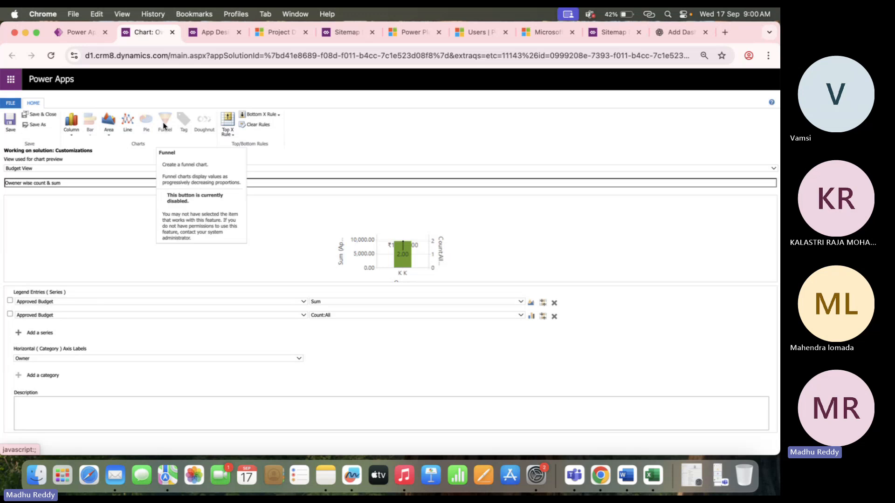
left_click(172, 32)
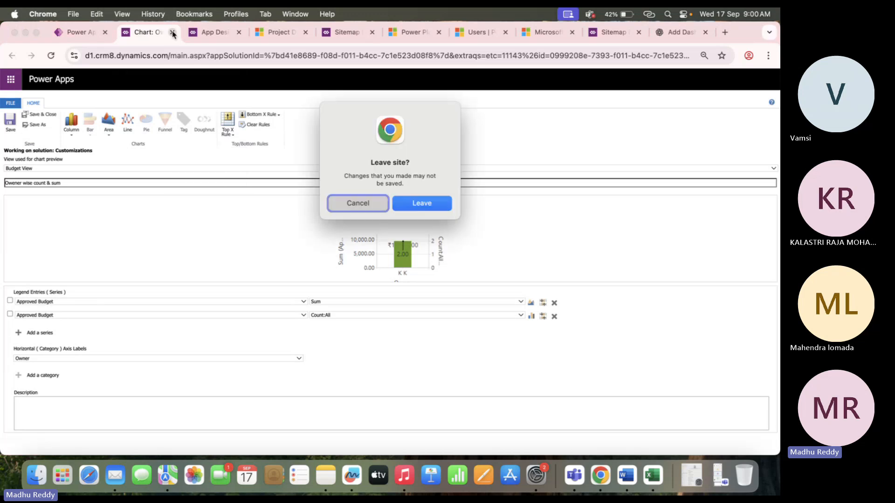
left_click(418, 205)
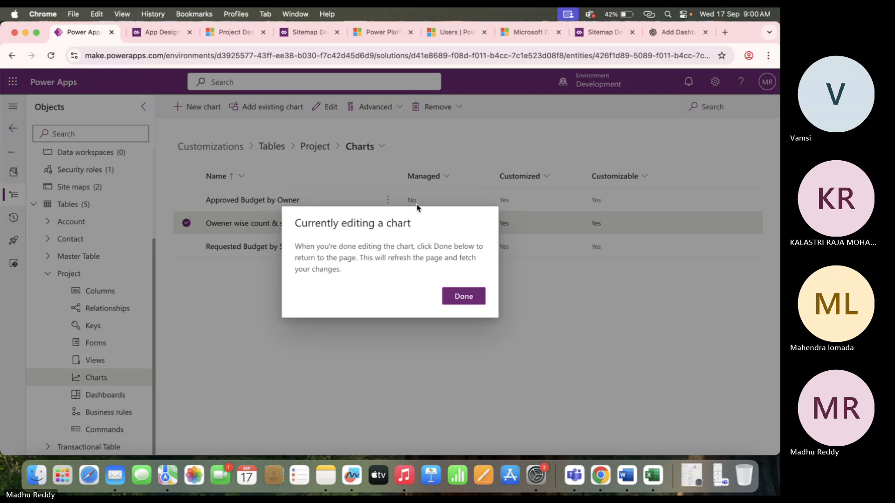
left_click(463, 296)
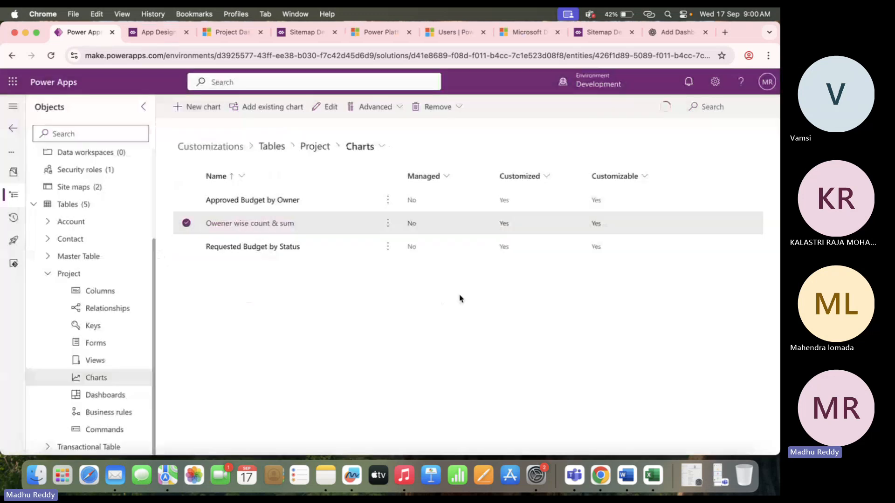
Change the Requested Budget by Status chart to a funnel chart, save and close it, and return to the charts list
left_click(245, 247)
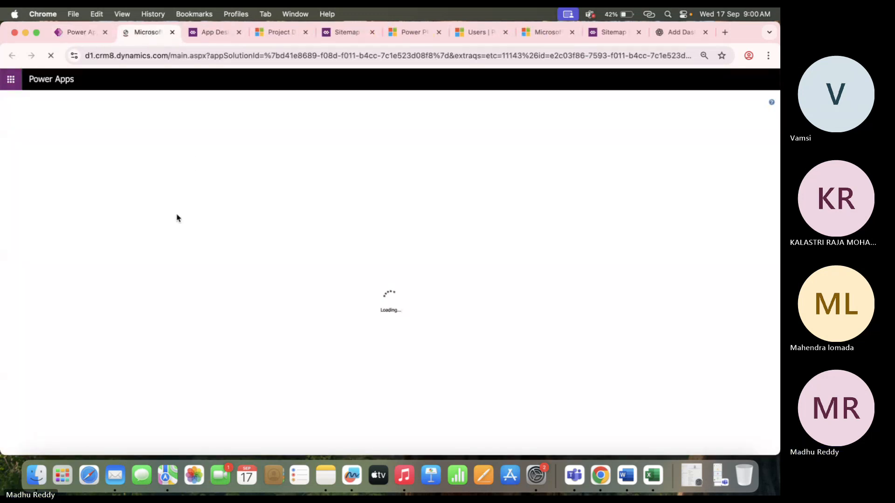
left_click(164, 128)
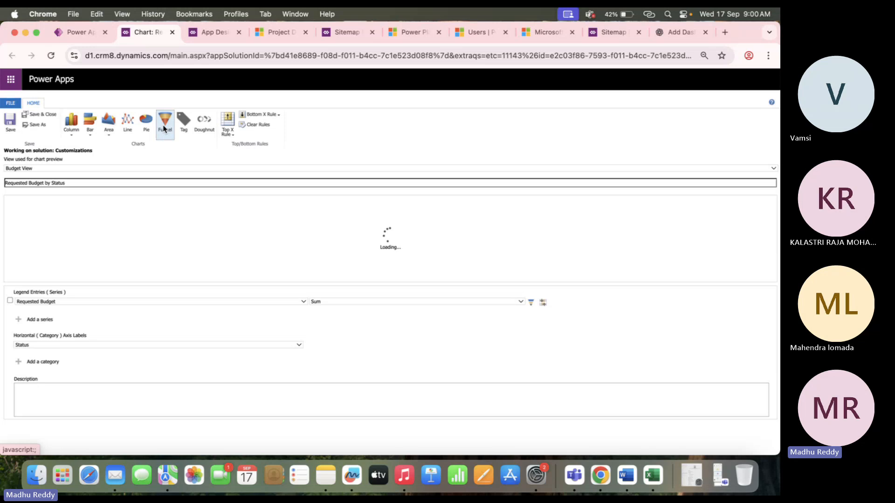
left_click(12, 125)
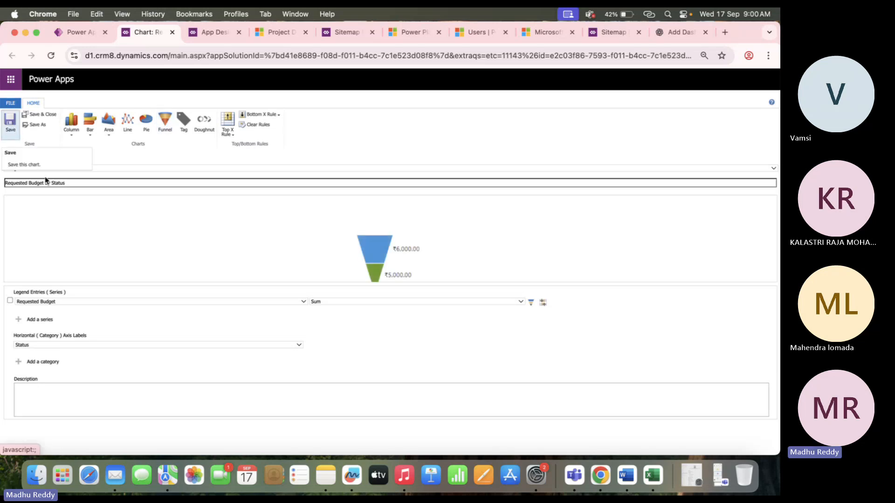
left_click(42, 117)
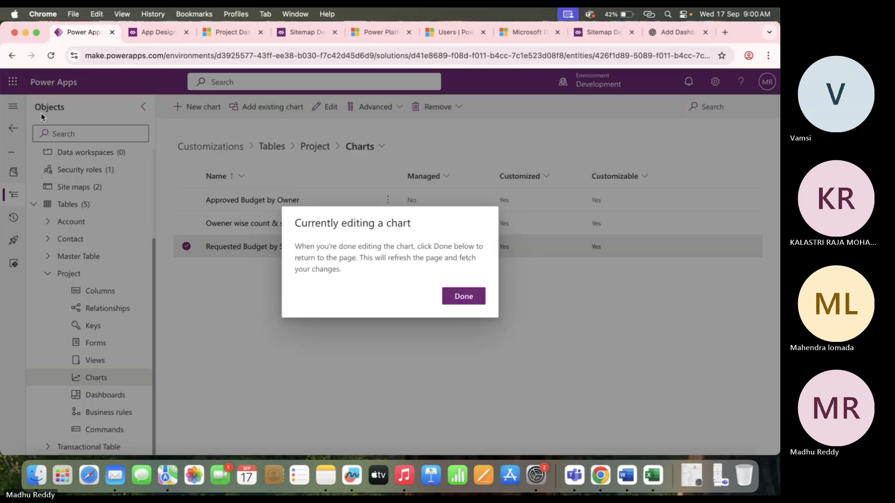
left_click(464, 297)
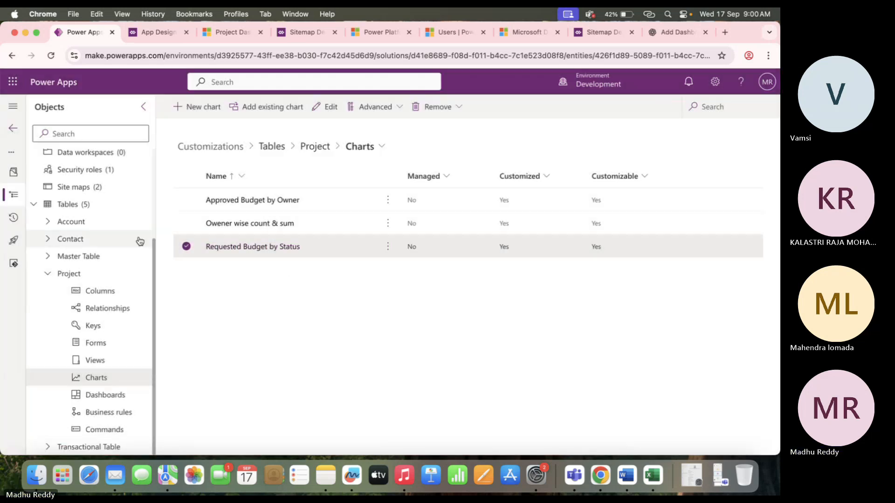
Deselect the Requested Budget by Status chart and go back up to the solution's list of tables
left_click(187, 252)
left_click(202, 240)
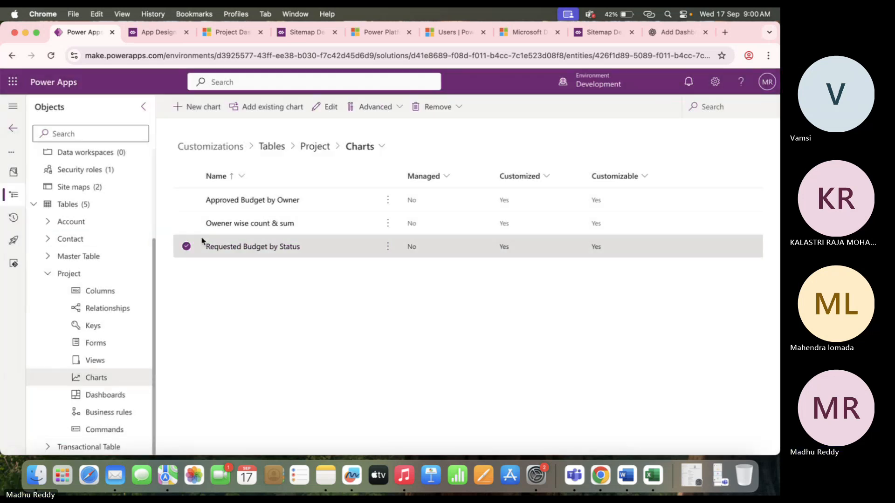
left_click(187, 251)
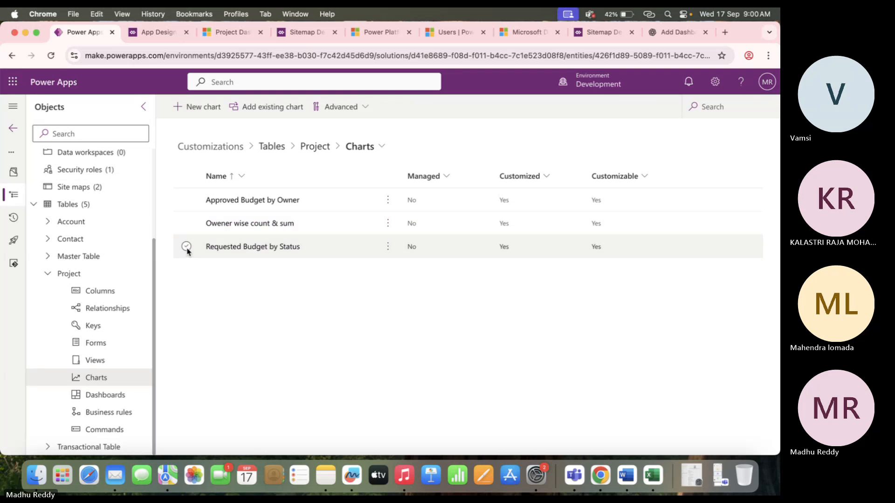
left_click(321, 153)
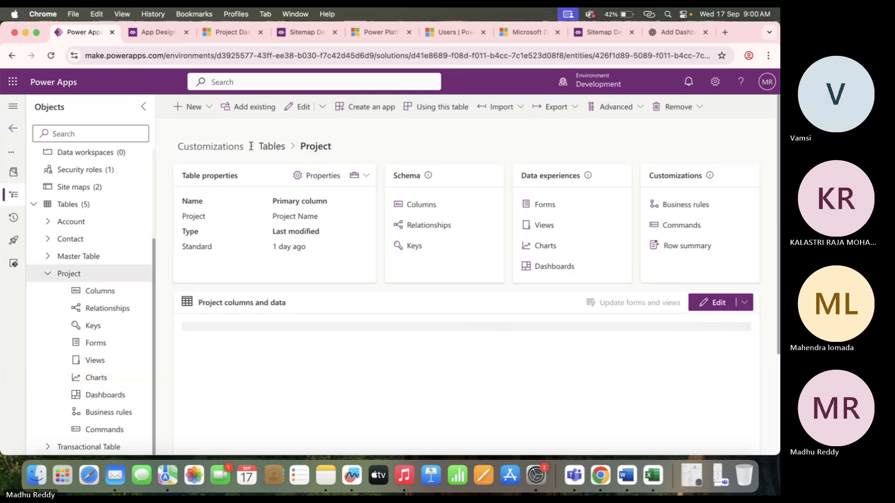
left_click(265, 149)
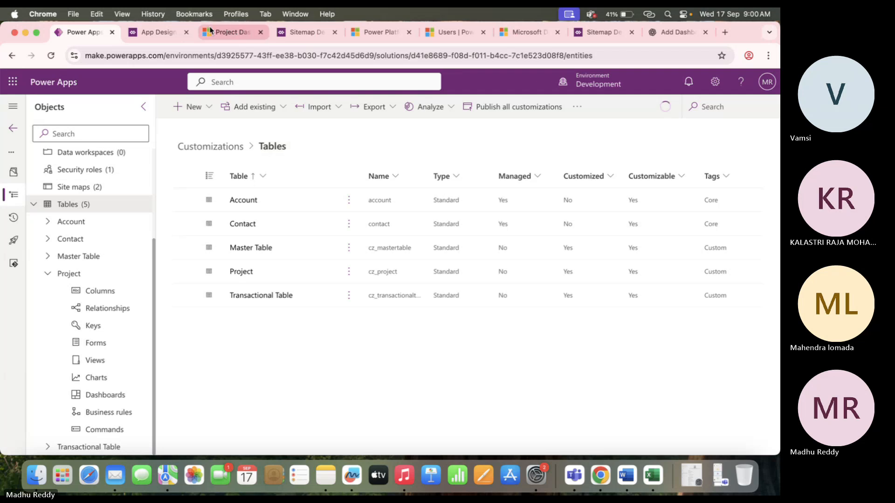
Switch to the Project Management app, reload it with the cache emptied, and check the Requested Budget by Status chart
left_click(239, 36)
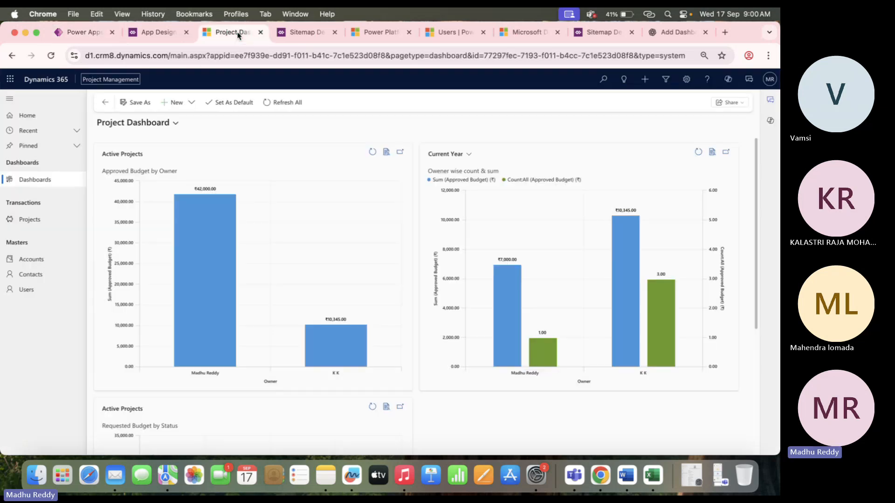
right_click(51, 56)
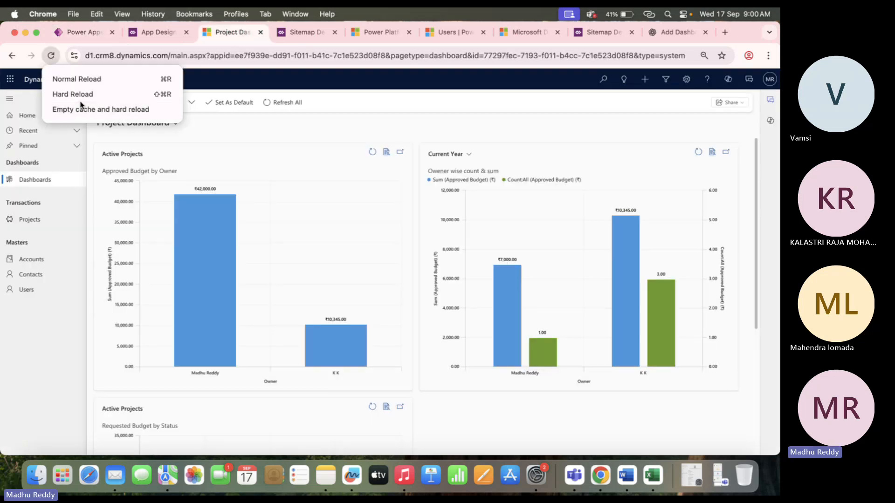
left_click(102, 110)
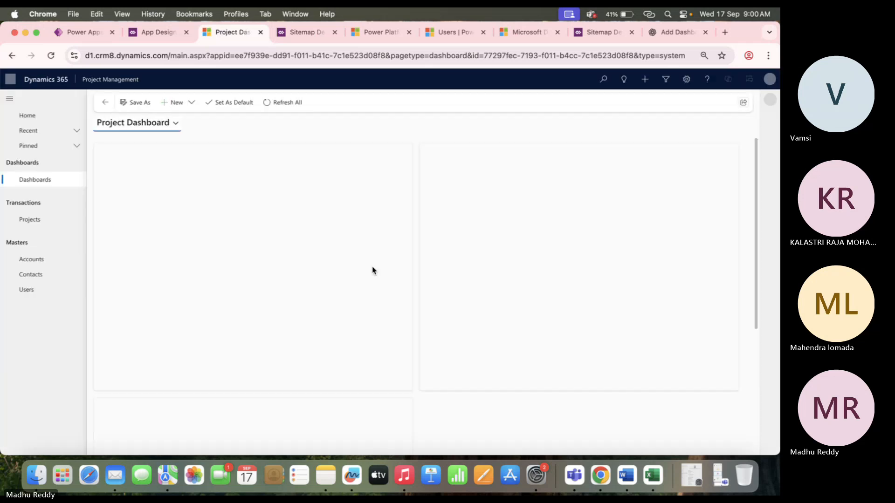
scroll(373, 271, "down", 5)
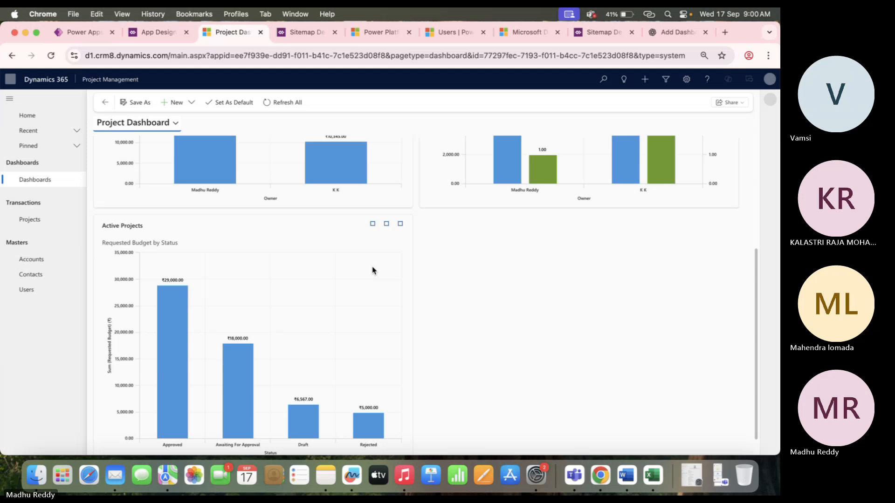
scroll(373, 270, "down", 1)
scroll(373, 271, "up", 5)
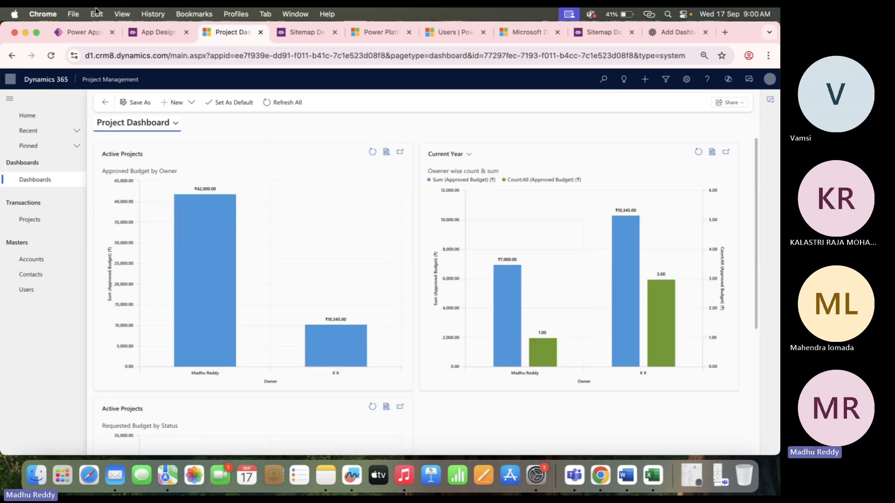
Publish all customizations of the Power Apps solution and return to the Project Dashboard to check its charts
left_click(70, 45)
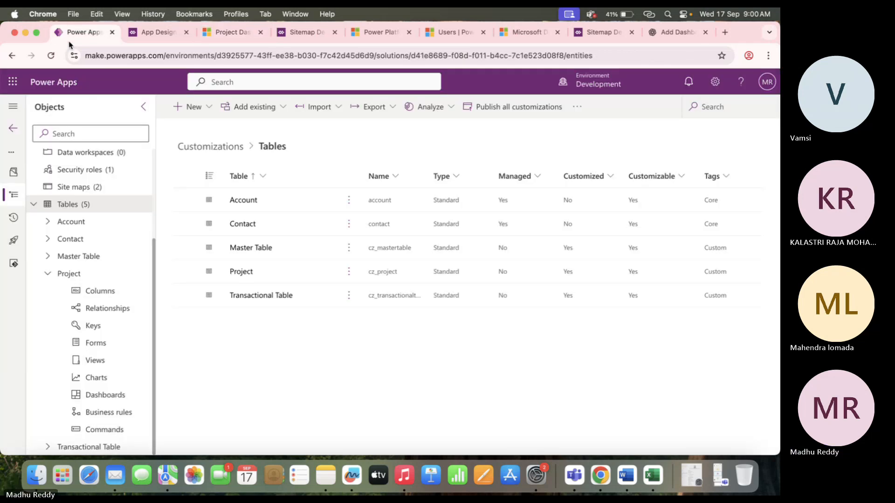
left_click(518, 106)
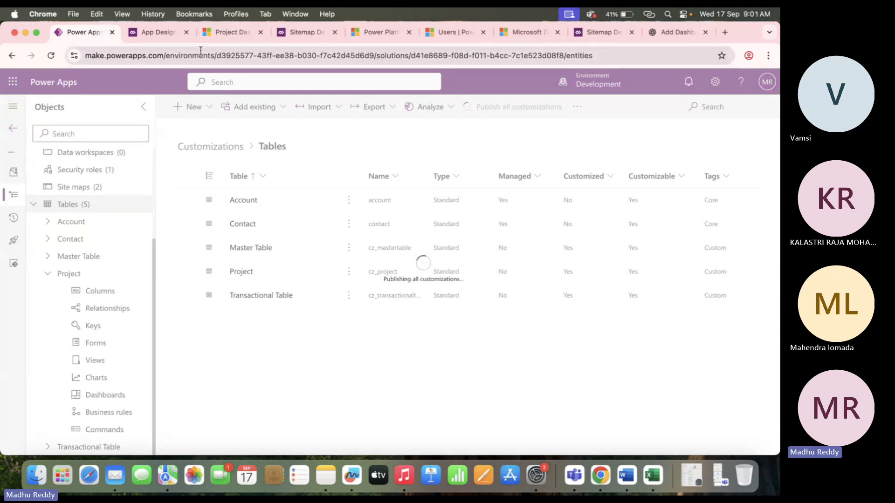
left_click(222, 34)
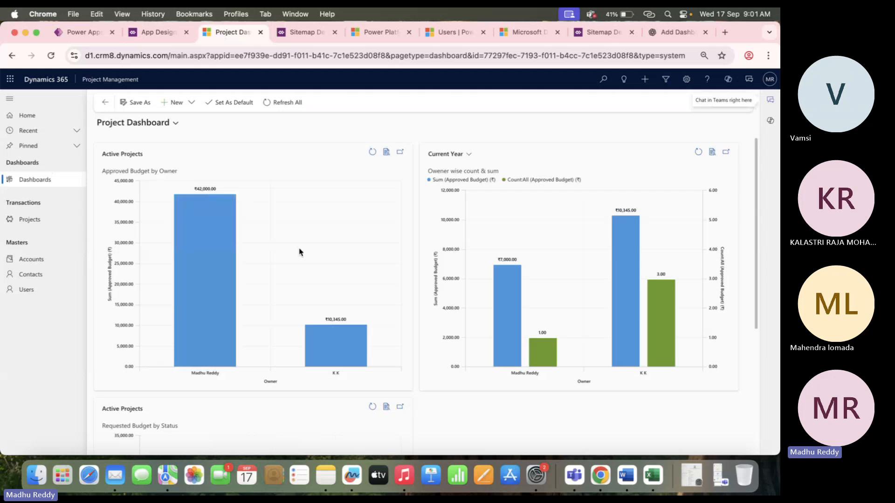
scroll(364, 254, "down", 4)
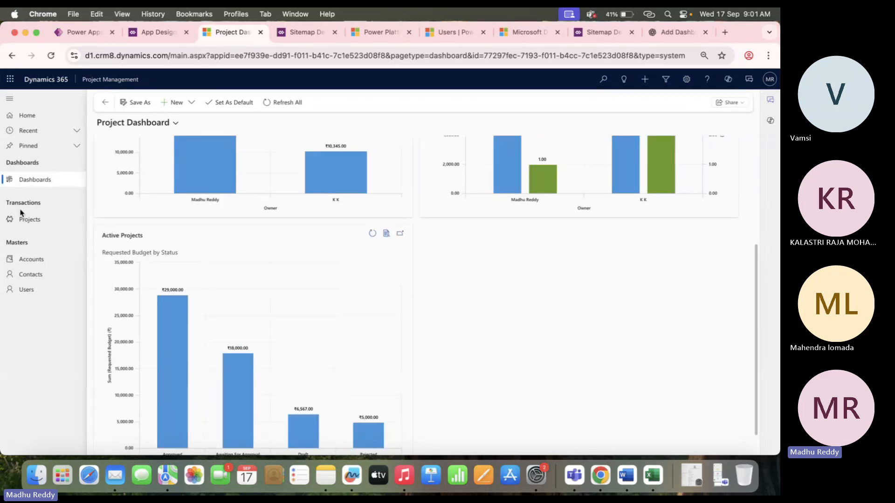
Open the Projects list, switch it to the Active Projects view, and close the chart pane
left_click(36, 224)
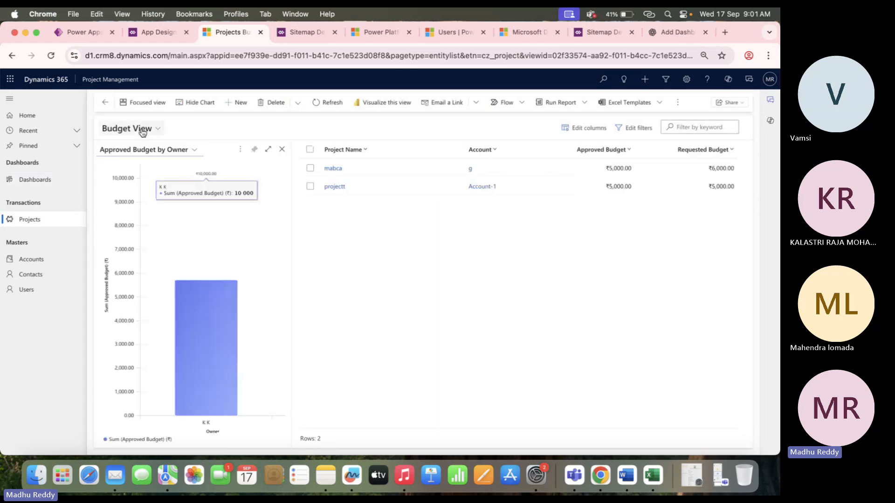
left_click(143, 133)
left_click(153, 165)
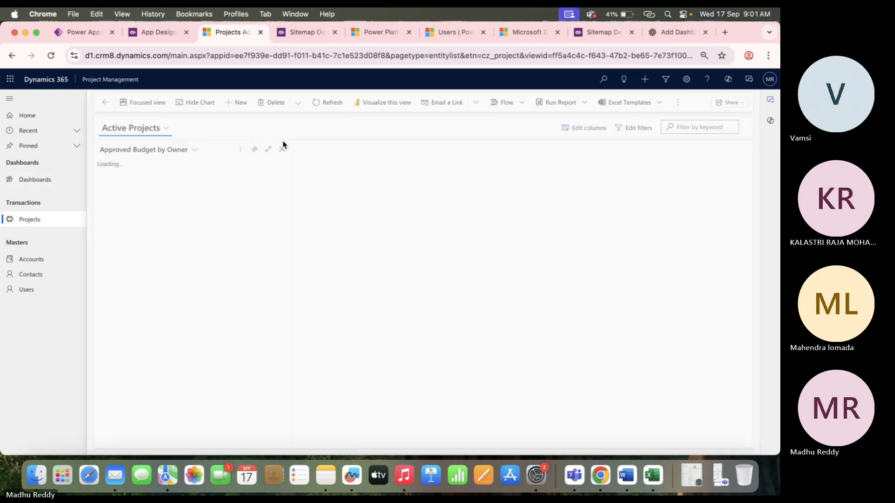
left_click(282, 148)
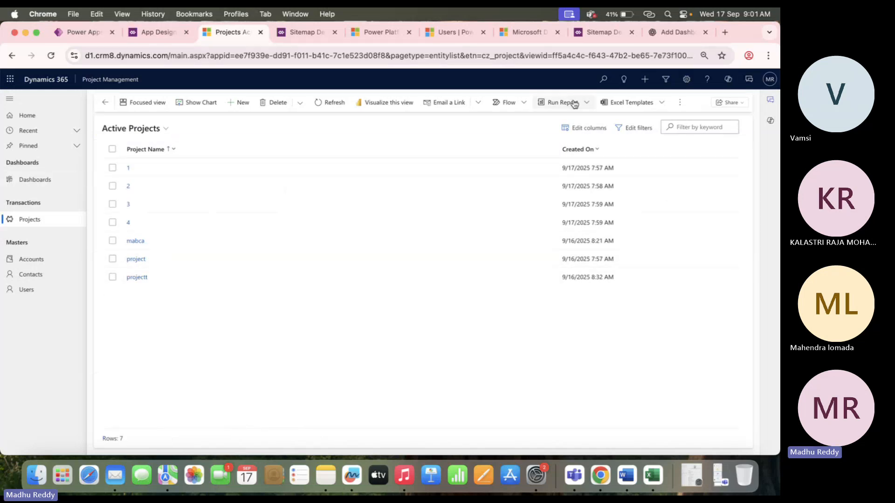
left_click(200, 157)
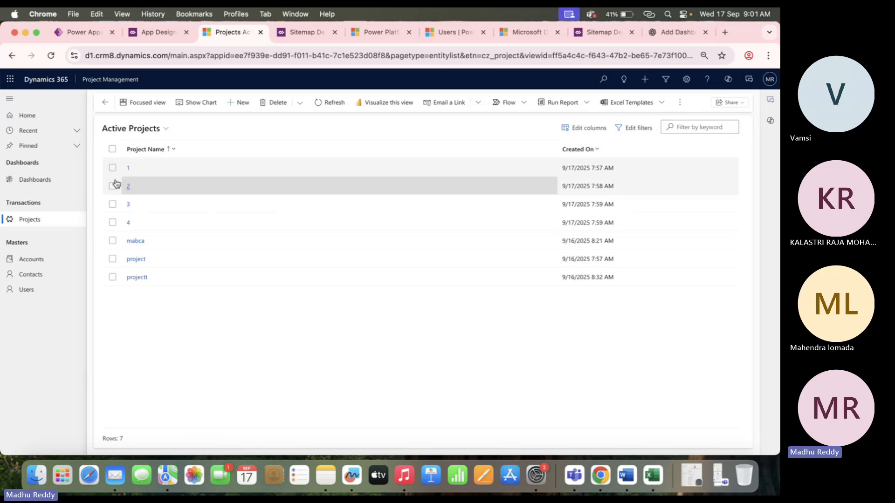
Go back to Dashboards and display the Project Dashboard instead of Overview
left_click(23, 181)
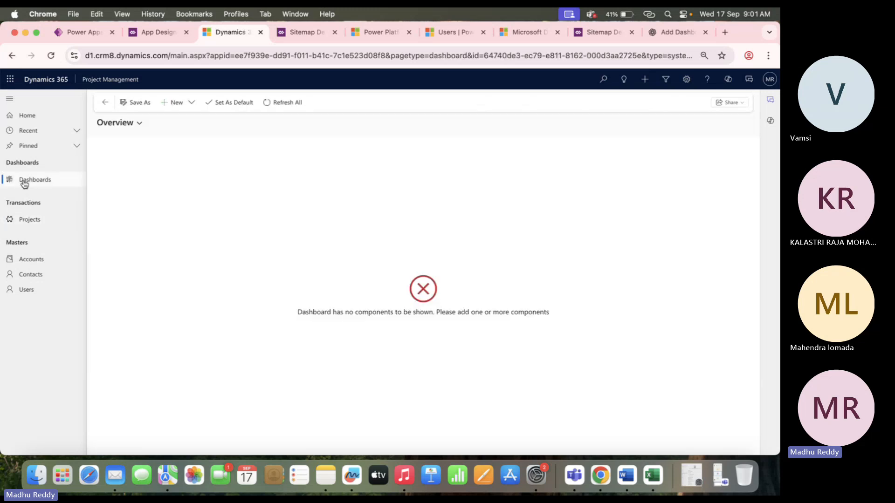
left_click(139, 123)
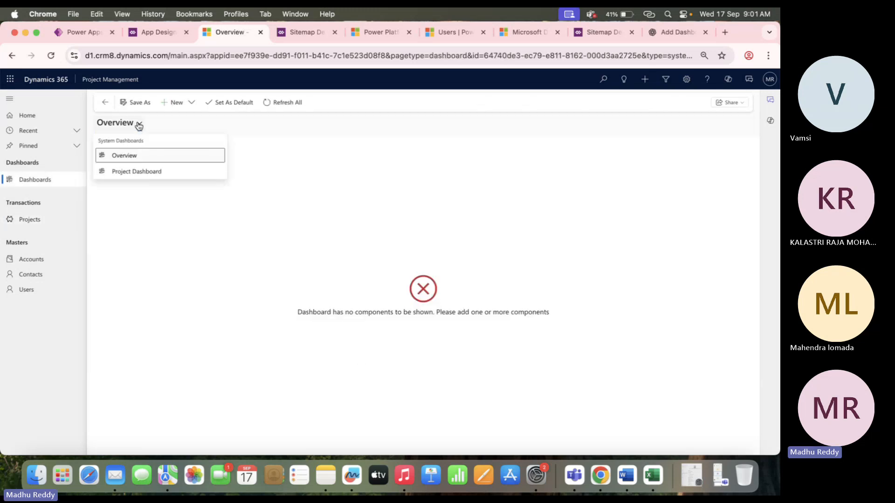
left_click(152, 172)
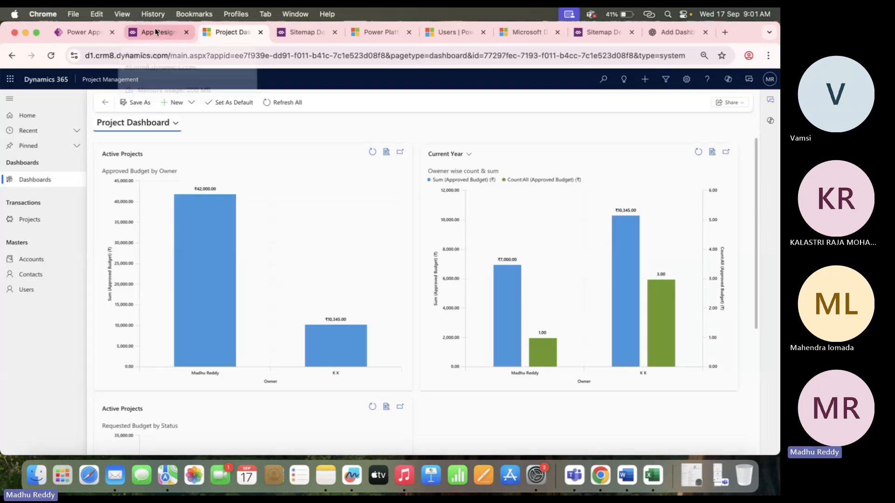
Check the publishing progress in Power Apps and reload the Project Dashboard with the cache emptied
left_click(77, 32)
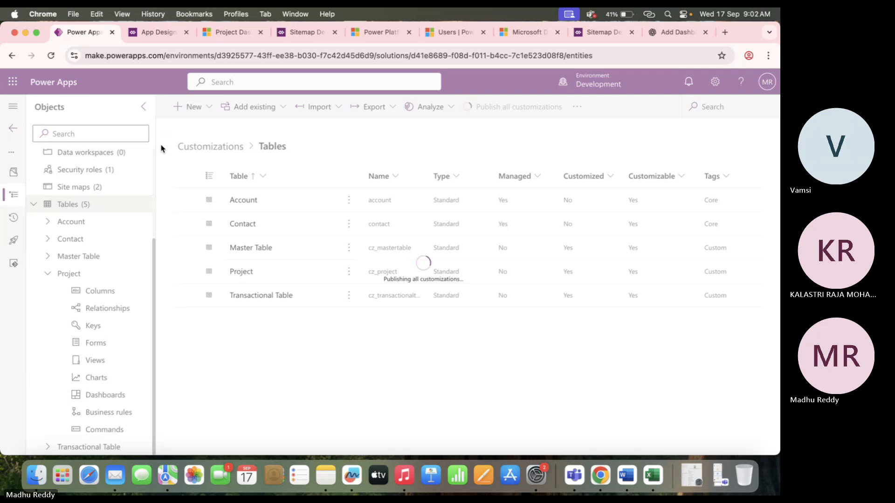
left_click(231, 30)
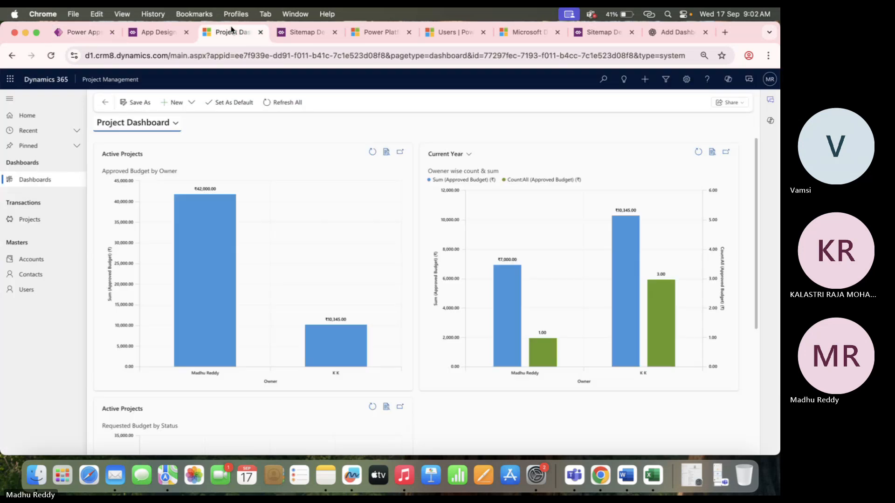
right_click(52, 56)
left_click(80, 106)
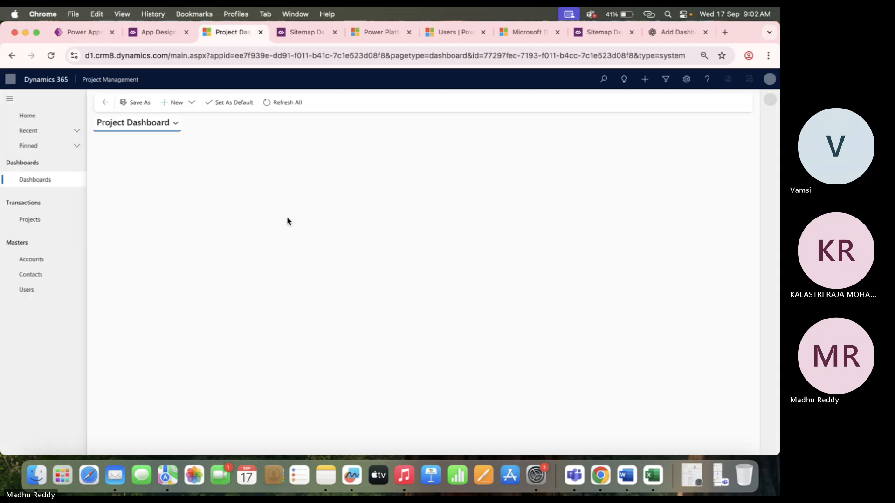
scroll(287, 221, "down", 5)
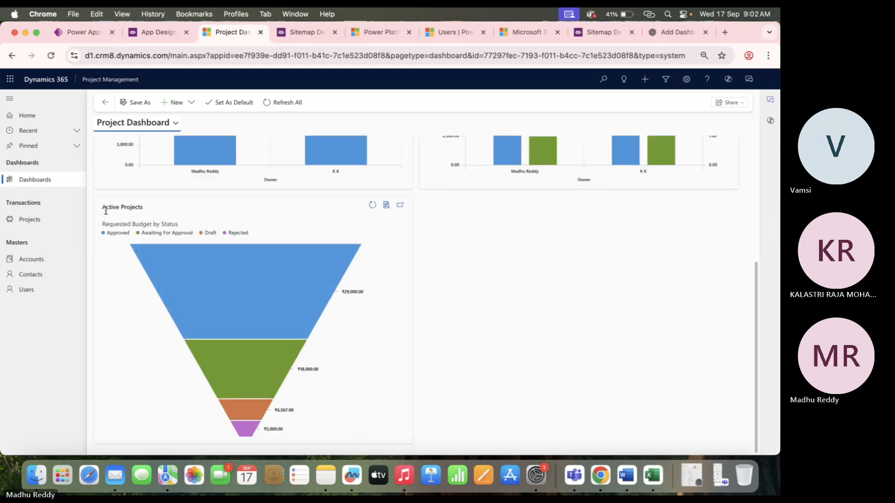
Examine the Requested Budget by Status funnel's legend and segments and compare it with the other dashboard charts
scroll(256, 191, "up", 3)
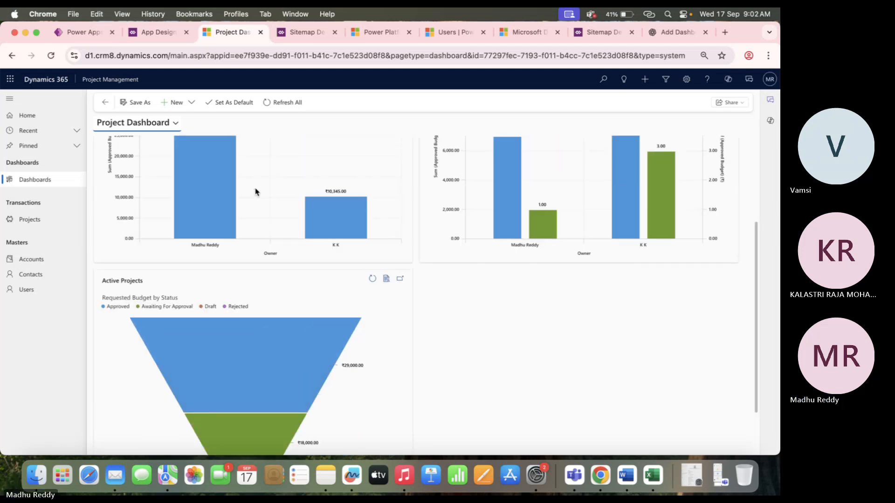
scroll(203, 306, "up", 2)
scroll(204, 306, "down", 3)
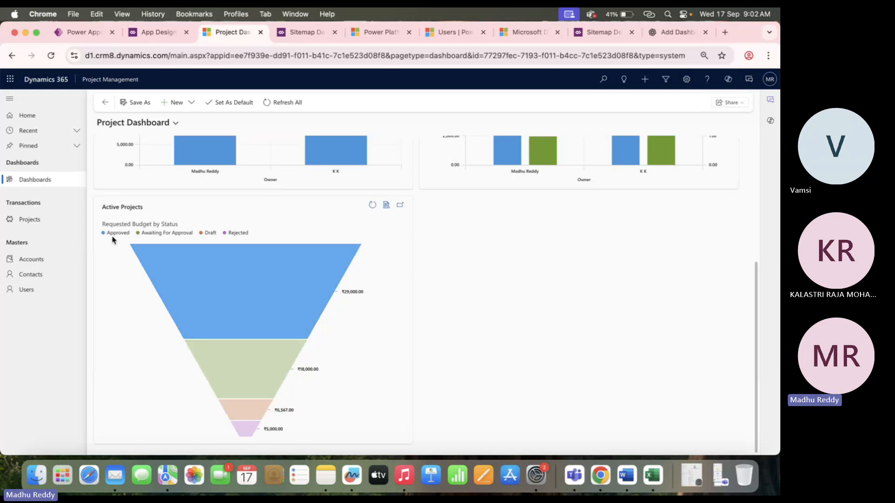
mouse_move(199, 301)
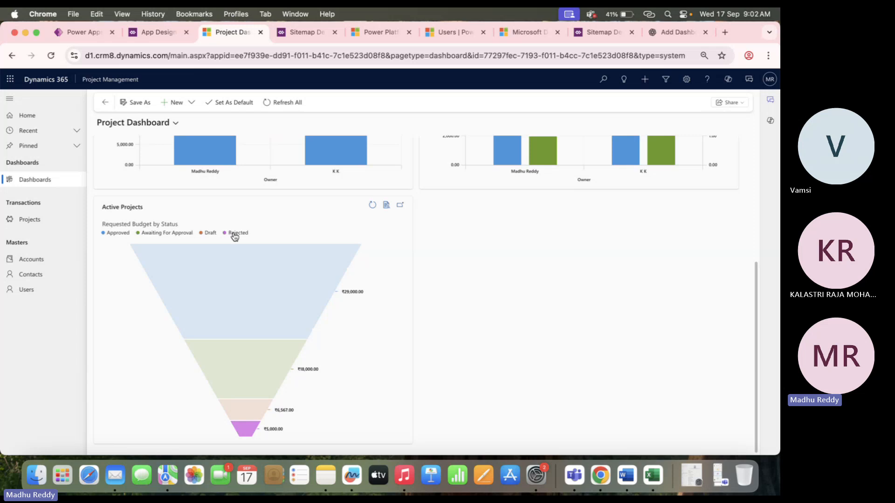
mouse_move(261, 400)
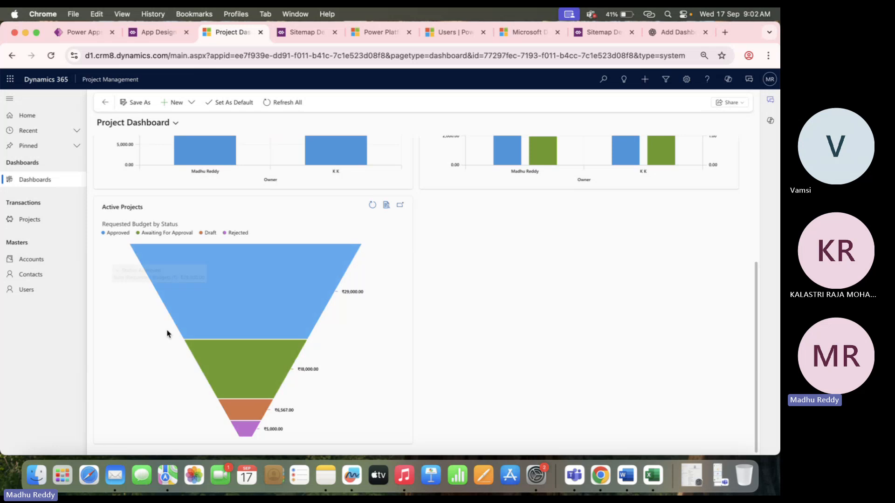
mouse_move(346, 257)
scroll(346, 258, "up", 3)
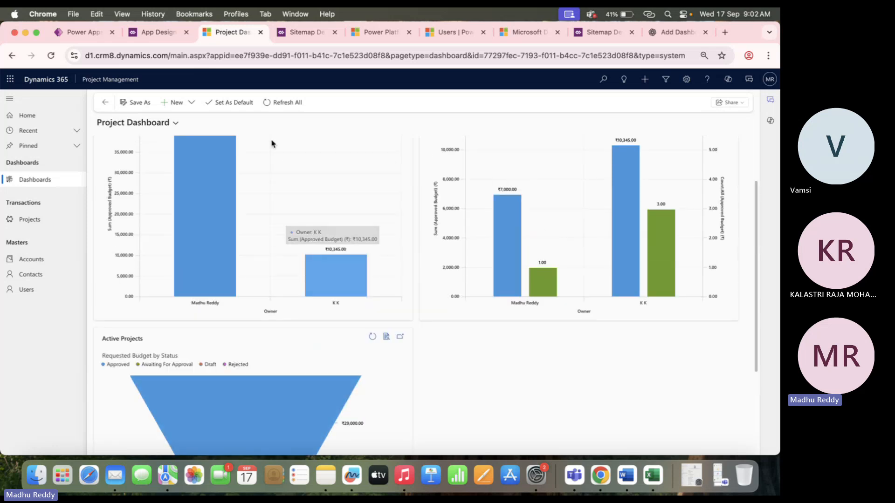
Look over the solution's object list in Power Apps, and view the funnel chart on the Project Dashboard again
left_click(96, 33)
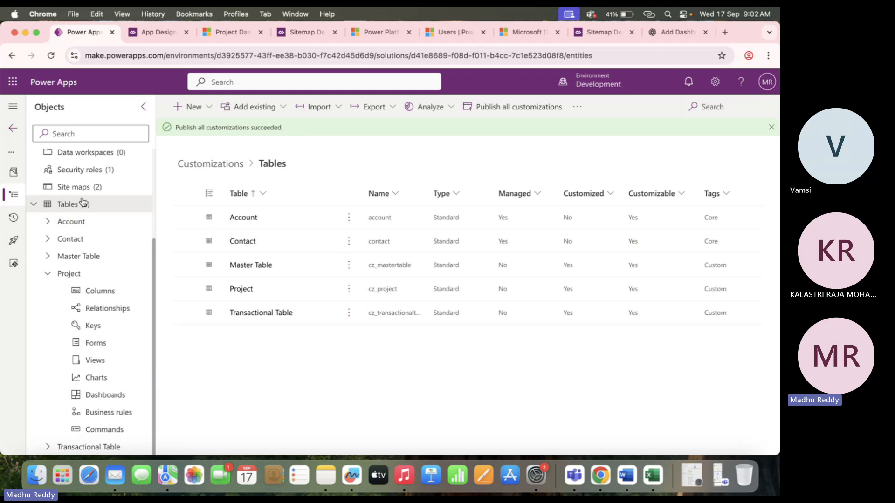
scroll(89, 172, "up", 3)
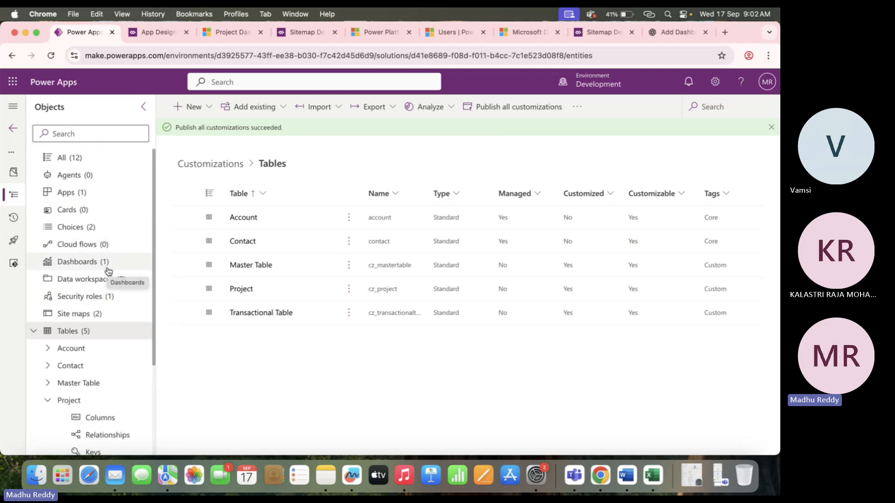
left_click(234, 29)
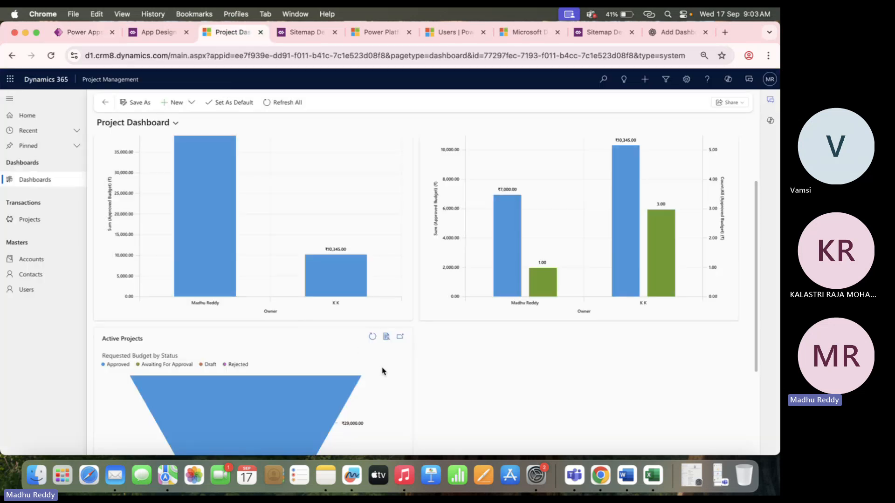
scroll(383, 372, "down", 3)
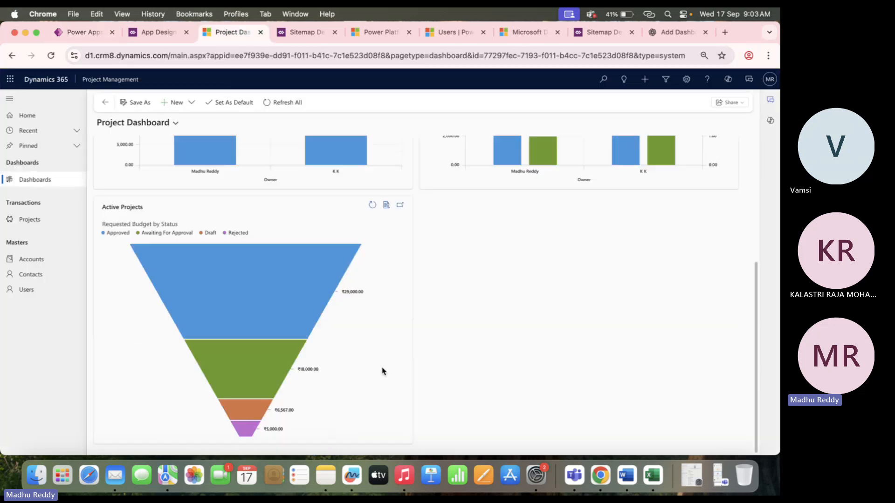
Open the Project Dashboard for editing from the solution's dashboards and bring its empty section into view
left_click(77, 34)
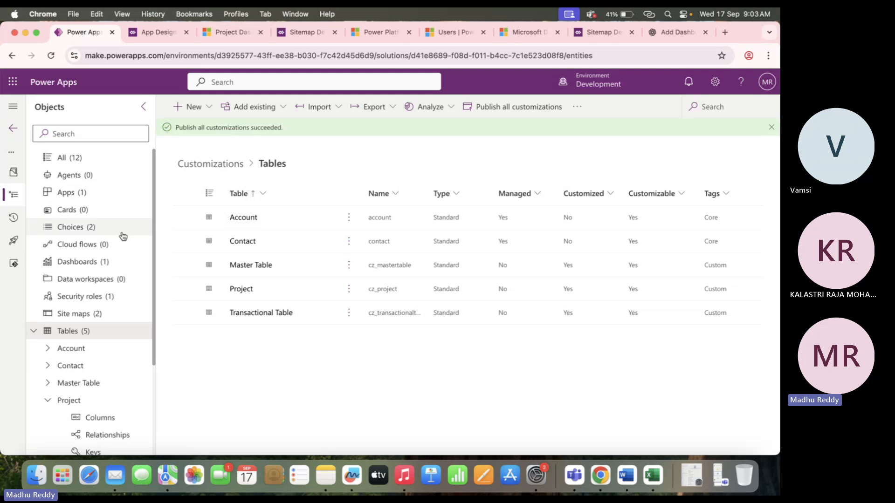
left_click(96, 261)
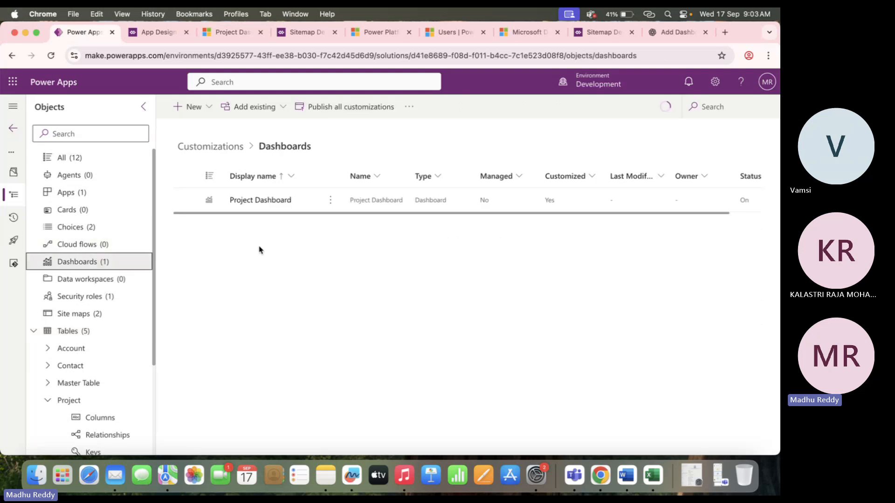
left_click(259, 200)
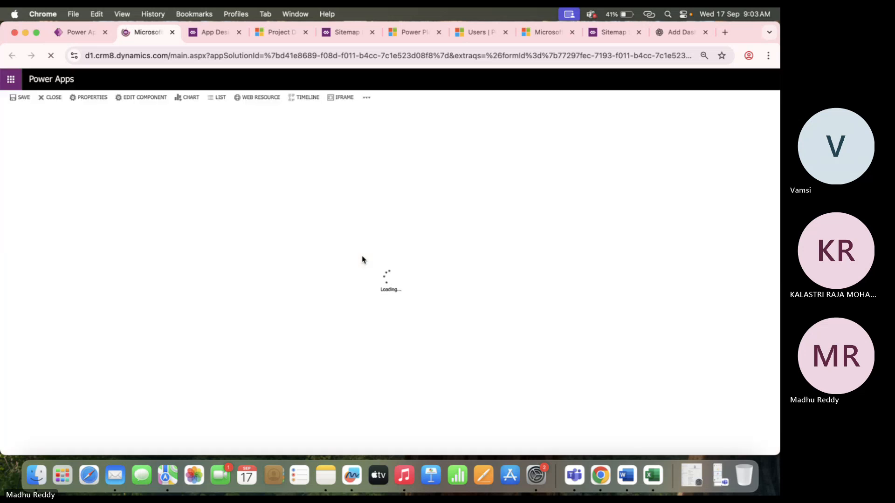
scroll(490, 310, "down", 2)
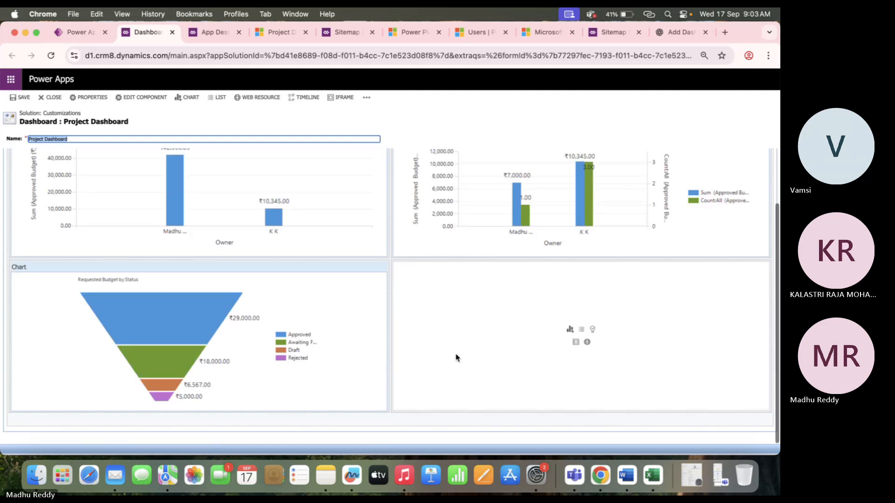
Insert a list component in the dashboard's empty section and choose Projects as its record type
left_click(582, 332)
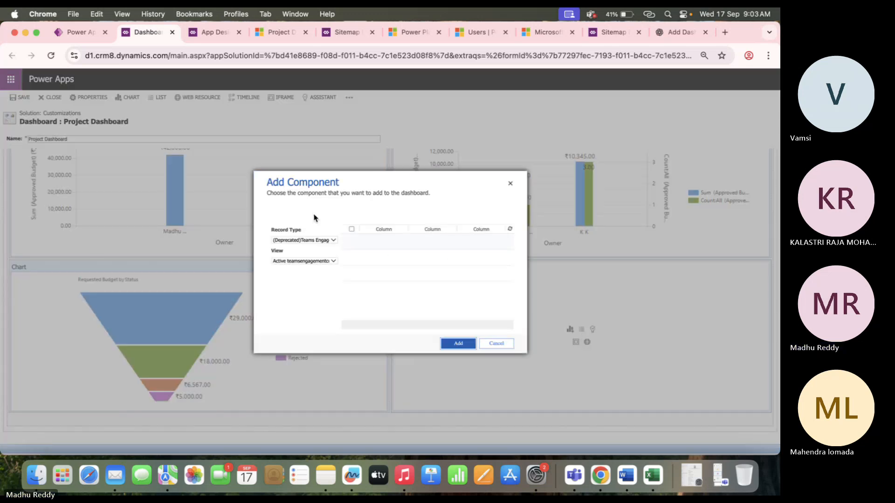
left_click(329, 241)
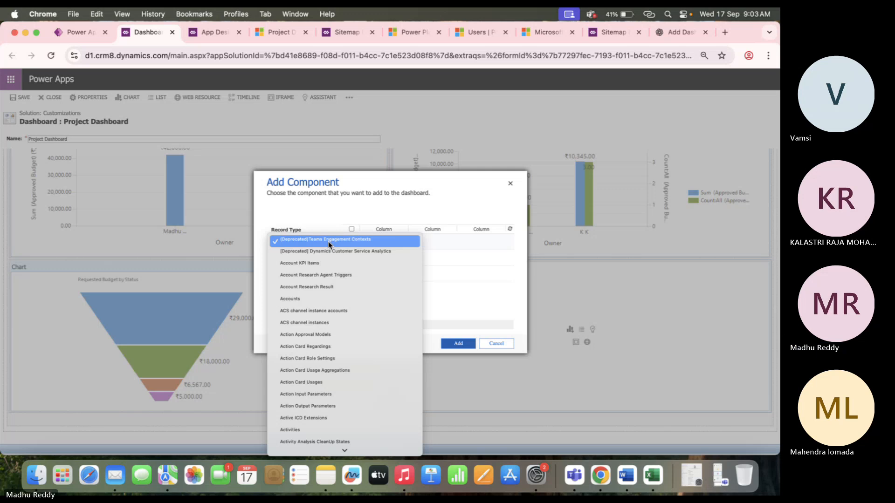
type("estimates")
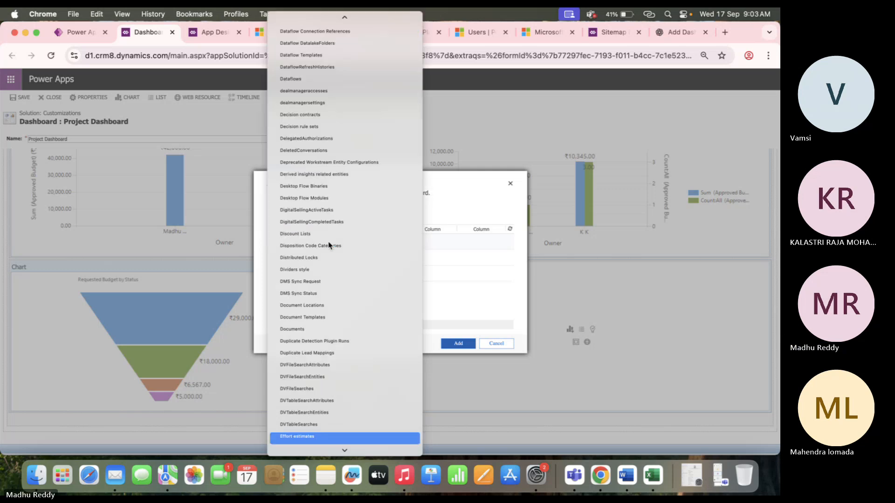
type("pr")
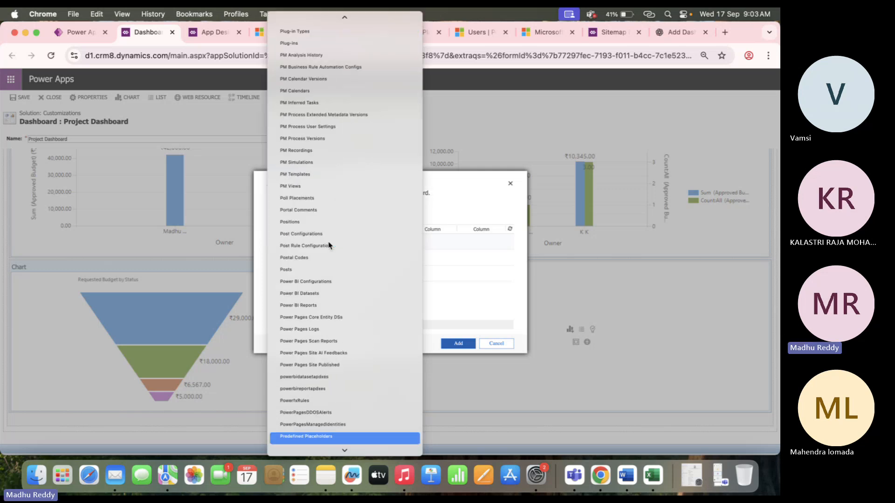
key("Down")
key("Down")
key("Down")
key("Down")
key("Down")
key("Down")
key("Down")
key("Down")
key("Down")
key("Down")
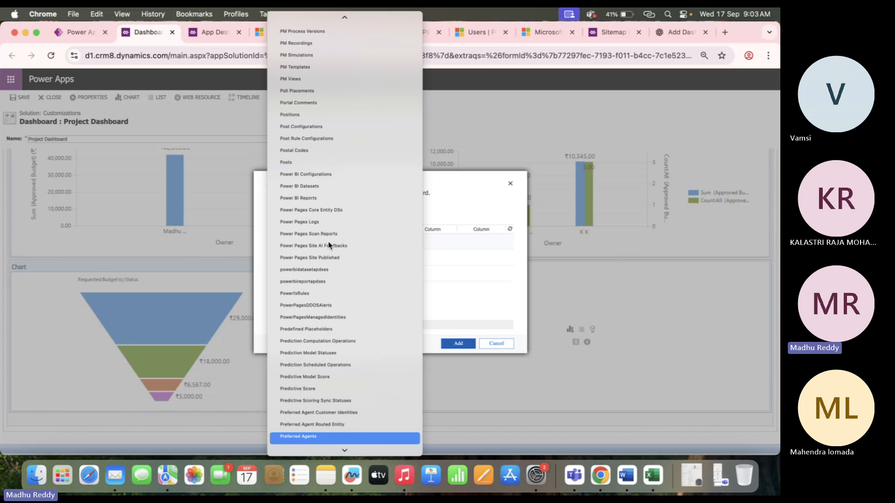
key("Down")
key("Down")
key("Down")
key("Down")
key("Down")
key("Down")
key("Down")
key("Down")
key("Down")
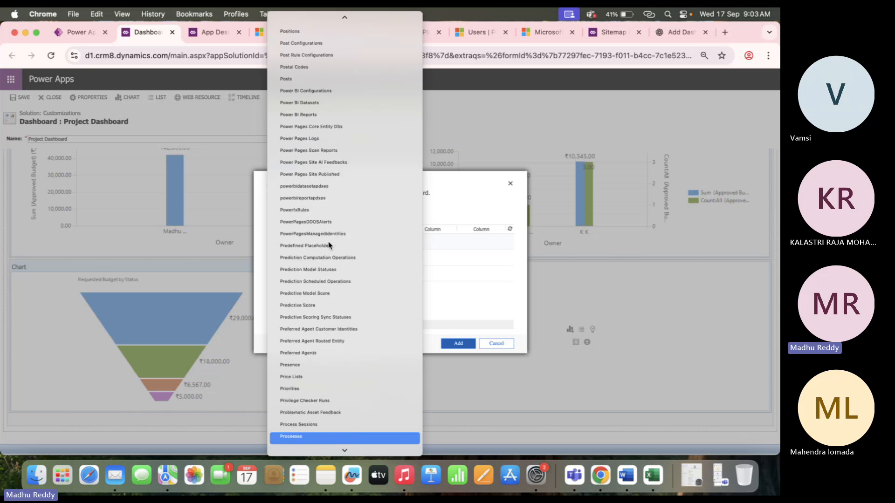
key("Down")
key("Down")
key("Down")
key("Down")
key("Down")
key("Down")
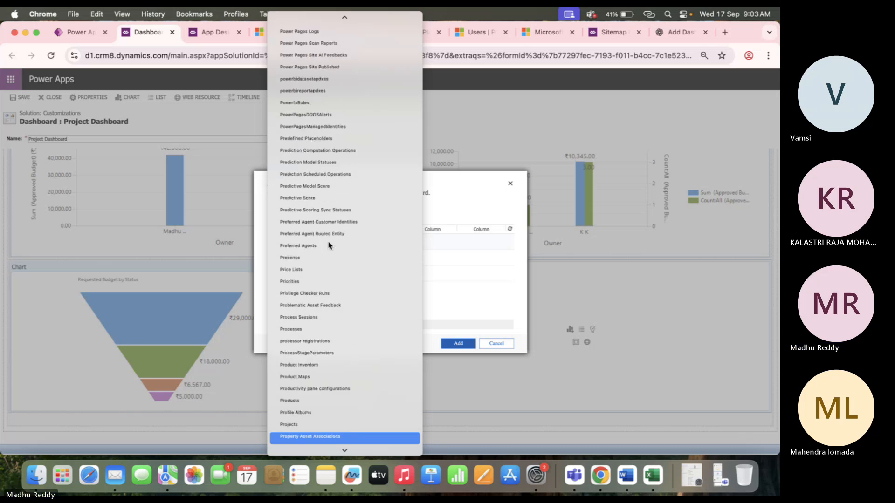
key("Down")
key("Down")
key("Down")
key("Down")
key("Down")
key("Down")
key("Down")
key("Down")
key("Down")
key("Down")
key("Down")
key("Down")
key("Down")
key("Down")
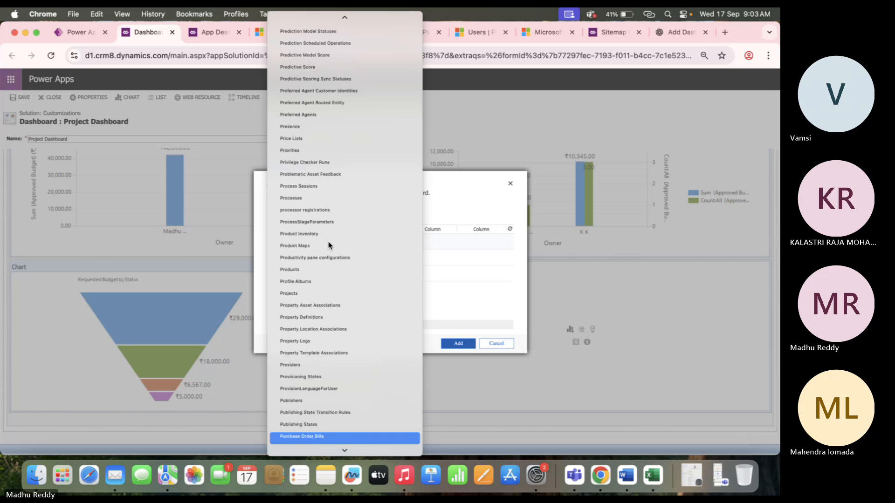
key("Down")
key("Down")
key("Down")
key("Down")
key("Down")
key("Down")
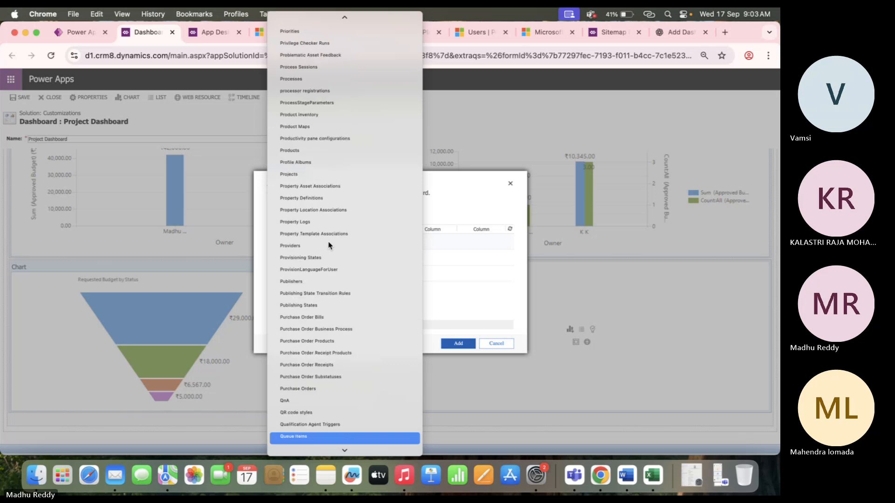
key("Down")
key("Up")
key("Up")
key("Up")
key("Up")
key("Up")
key("Up")
key("Up")
key("Up")
key("Up")
key("Up")
key("Up")
key("Up")
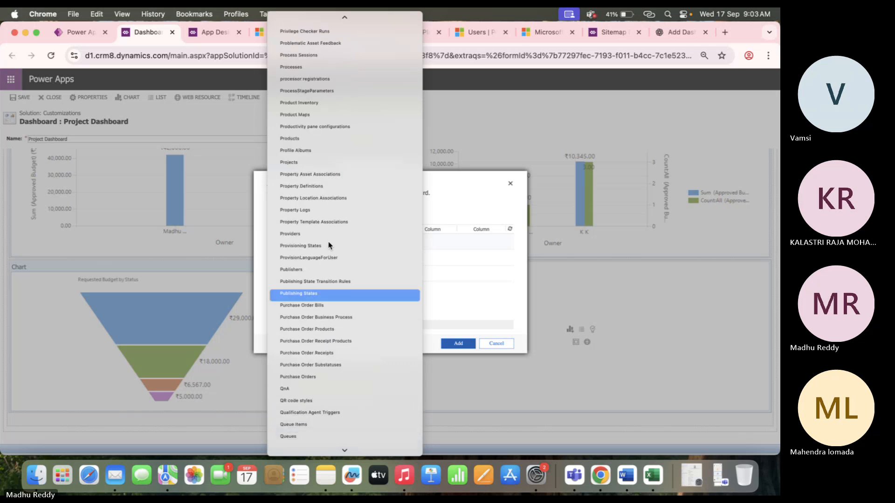
key("Up")
key("Up")
key("Up")
key("Up")
key("Up")
key("Up")
key("Up")
key("Up")
key("Up")
key("Up")
key("Up")
key("Return")
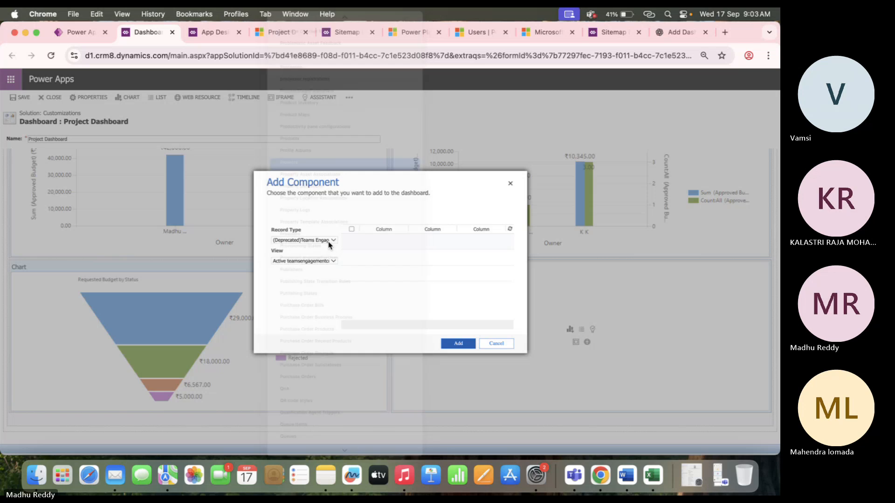
Set the list component's view to Active Projects and add it to the dashboard
left_click(330, 261)
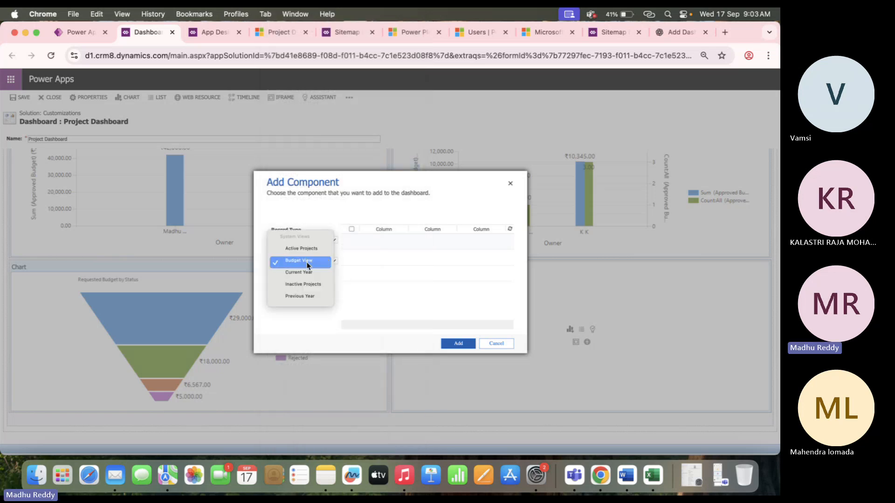
left_click(307, 254)
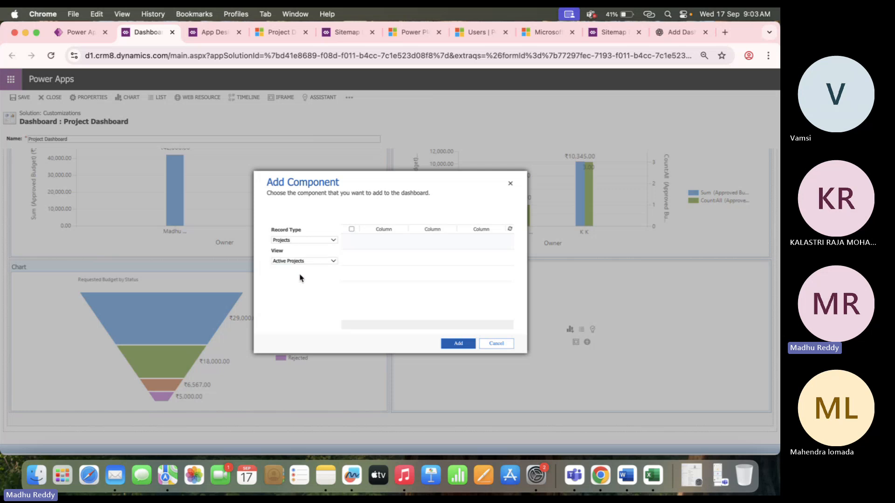
left_click(459, 343)
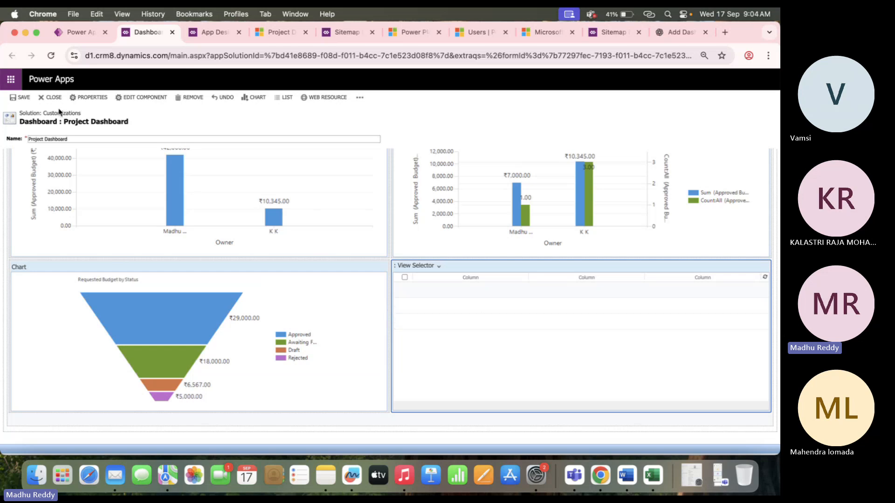
Save and close the Project Dashboard, finish the editing session in the solution, and publish the dashboard
left_click(23, 100)
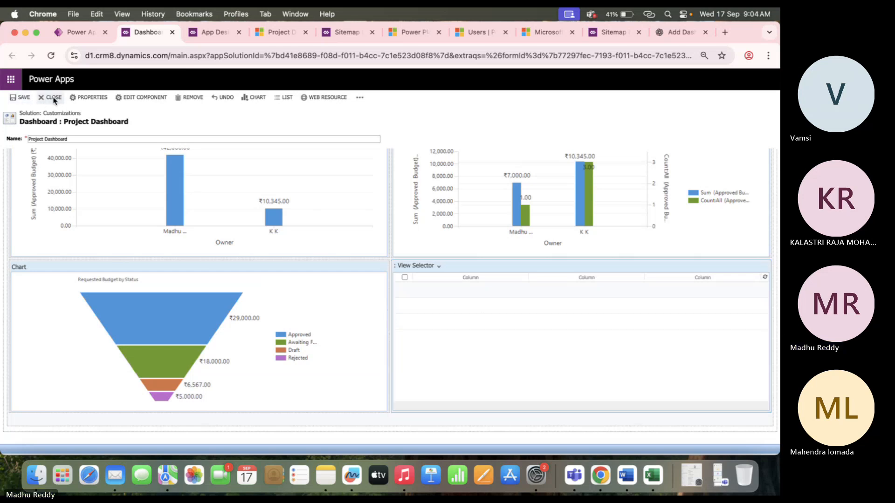
left_click(54, 98)
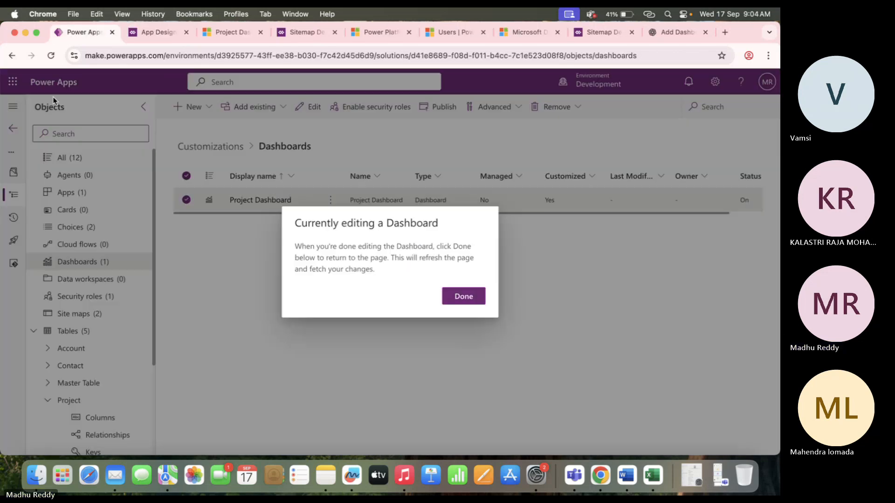
left_click(463, 296)
left_click(436, 107)
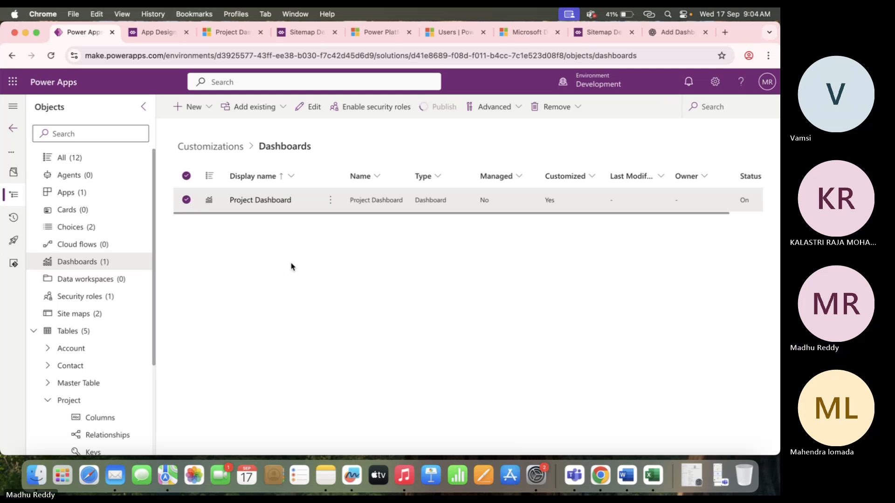
Reload the Project Dashboard in Project Management with the cache emptied and view the section beside the funnel chart
left_click(240, 34)
right_click(52, 58)
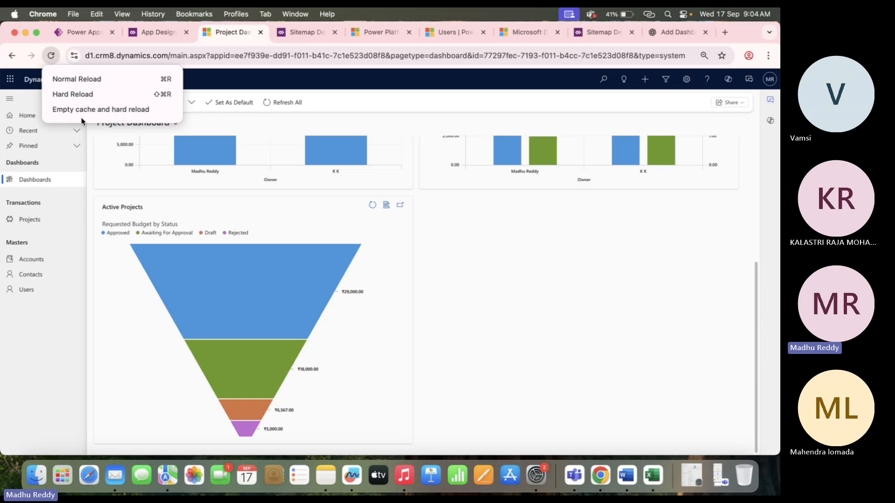
left_click(80, 106)
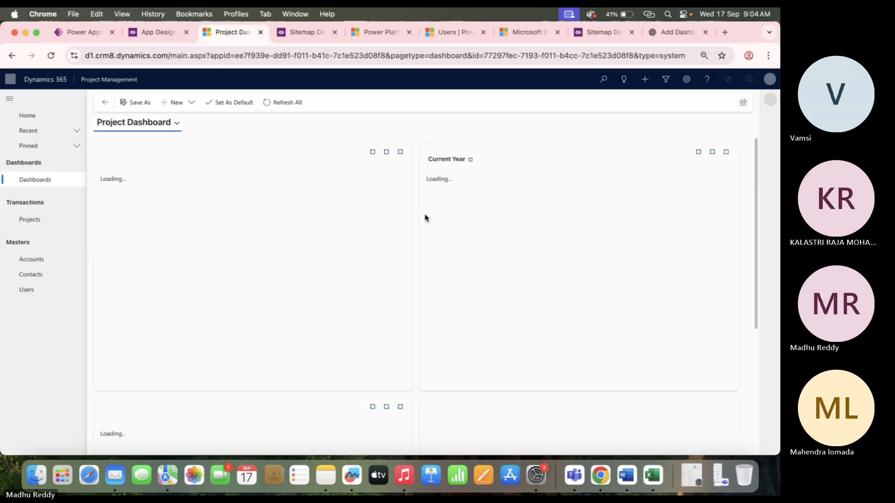
scroll(435, 306, "down", 5)
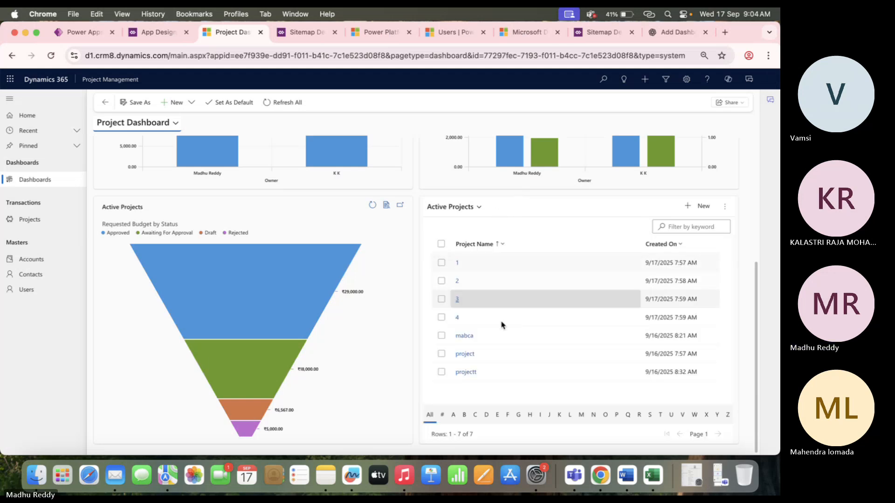
Open the Projects table in a duplicate of the dashboard's browser tab and switch it to the Active Projects view
mouse_move(167, 251)
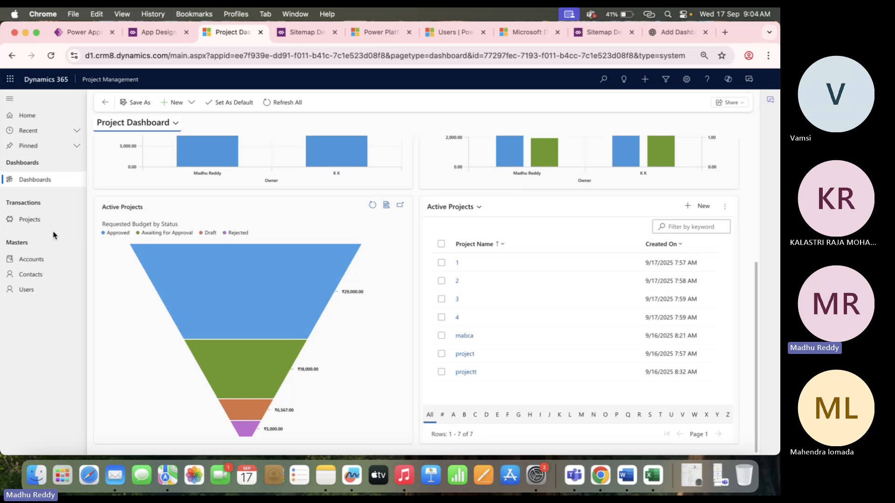
right_click(234, 37)
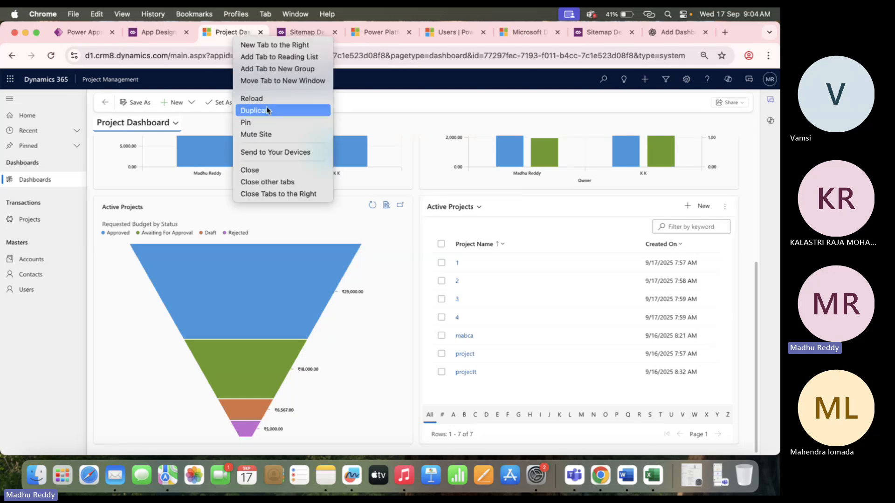
left_click(261, 111)
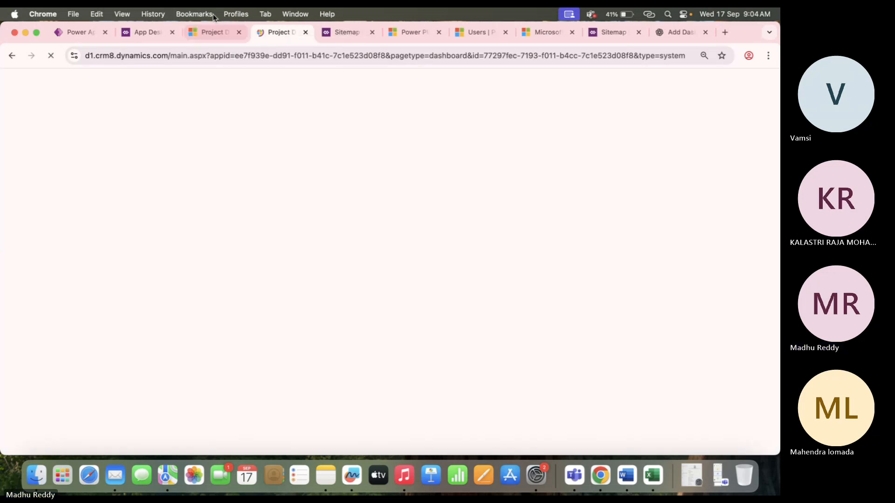
left_click(46, 220)
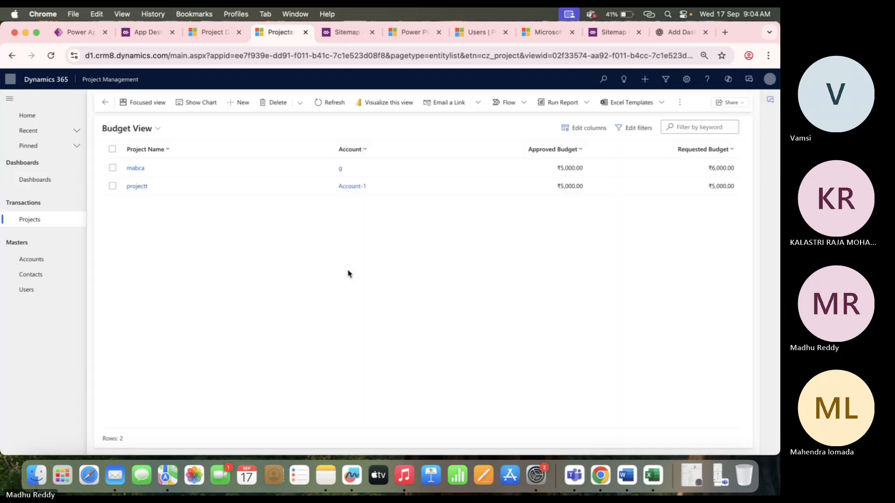
left_click(161, 132)
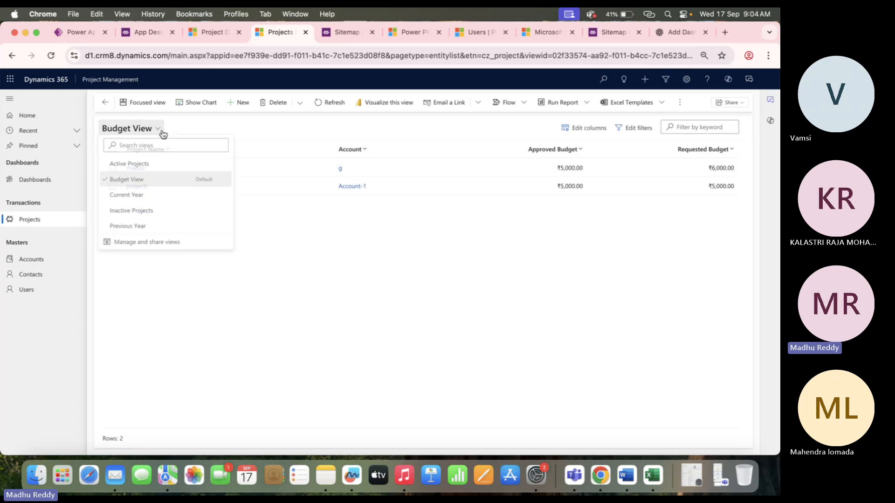
left_click(139, 164)
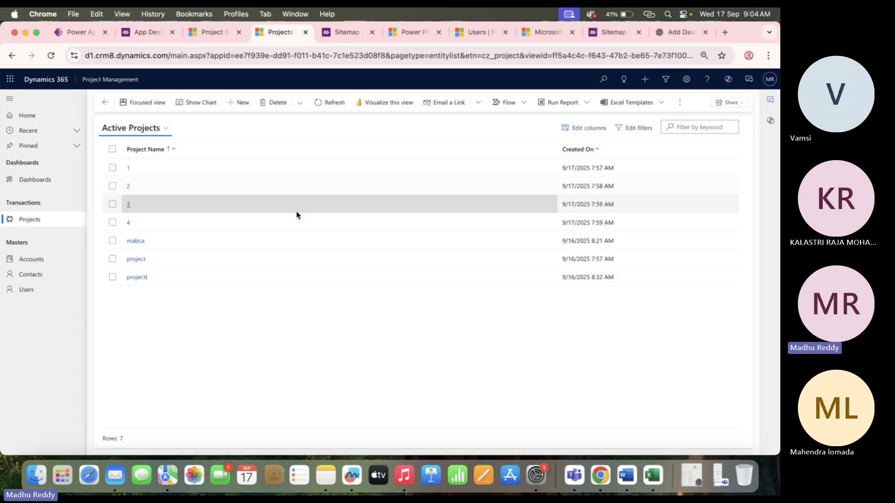
Compare the dashboard's Active Projects list with the Projects table and check which views the list offers
left_click(210, 33)
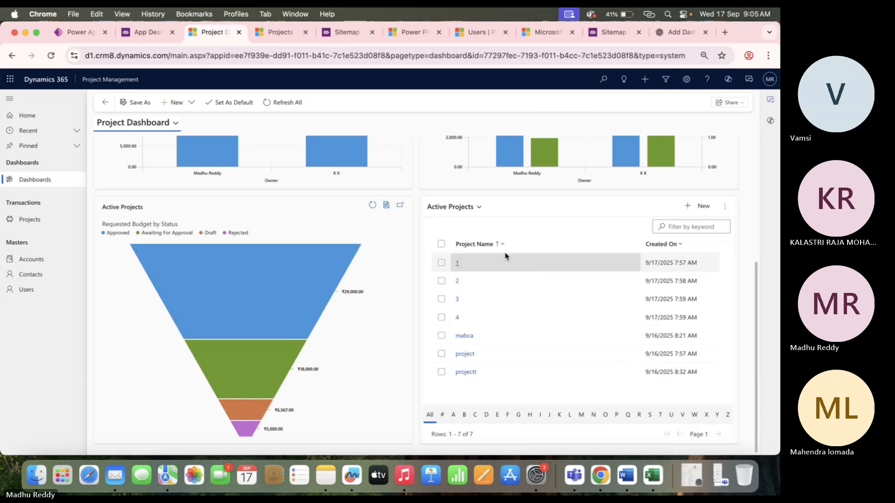
left_click(282, 44)
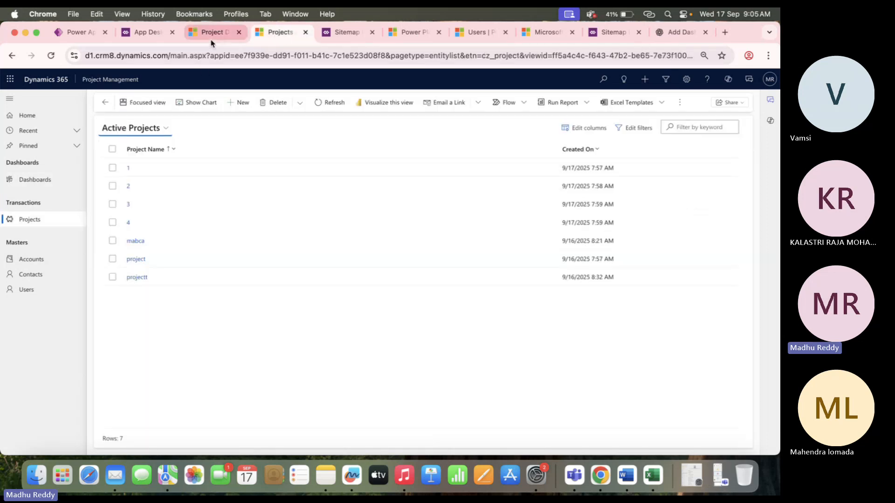
left_click(211, 44)
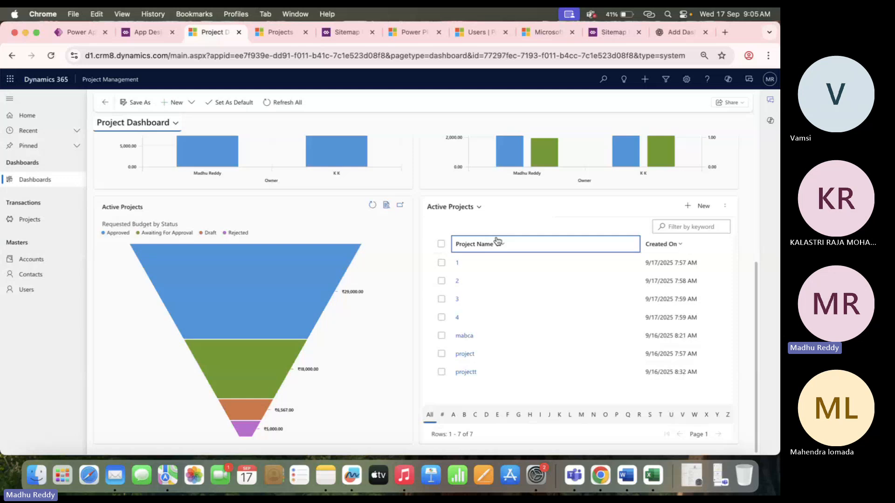
left_click(479, 207)
left_click(580, 205)
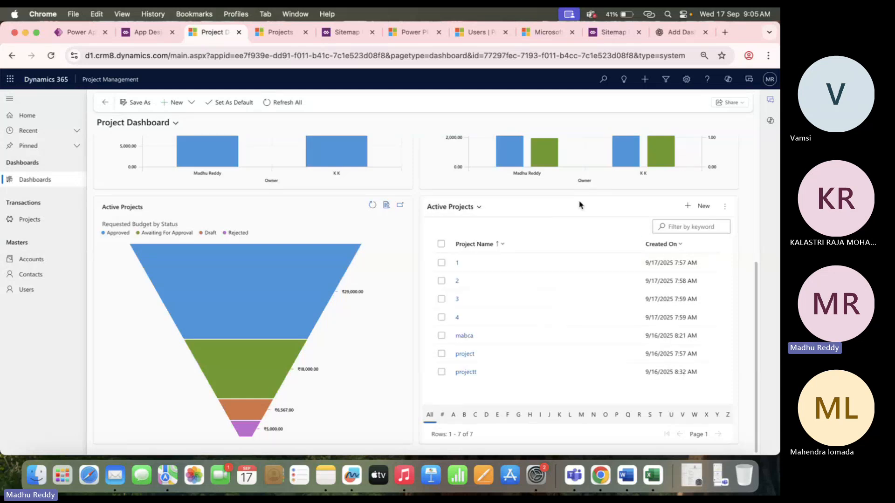
left_click(475, 207)
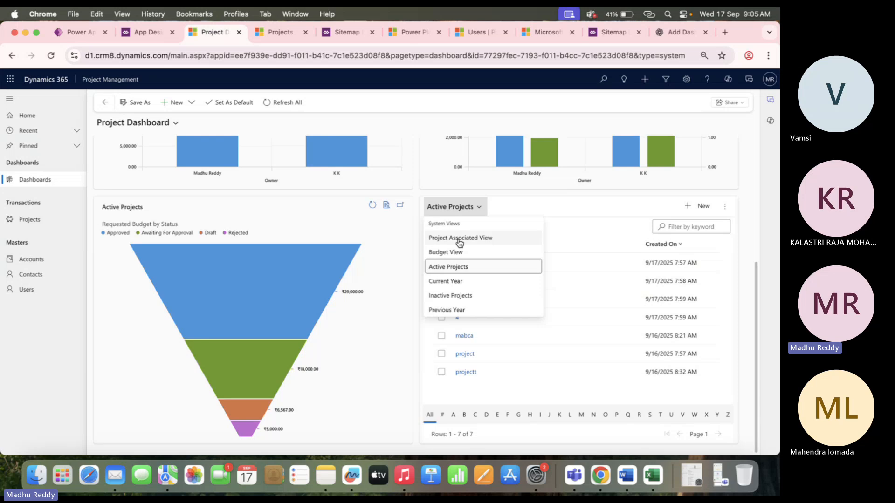
Open the Project Dashboard for editing from the solution and bring up the properties of its Projects list
left_click(88, 31)
left_click(258, 218)
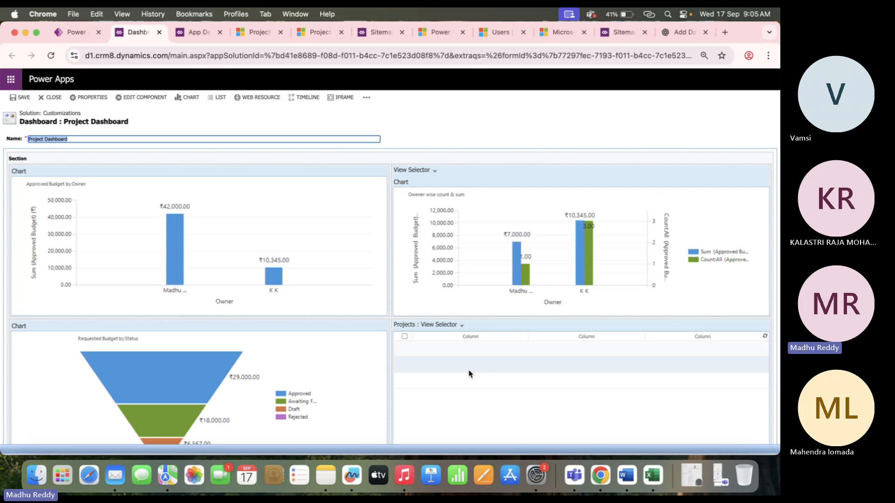
scroll(470, 373, "down", 2)
double_click(475, 408)
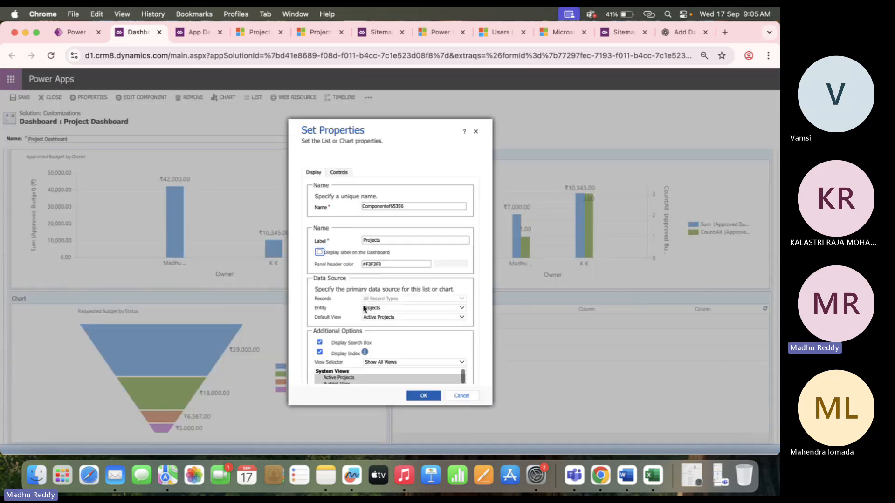
scroll(364, 308, "down", 4)
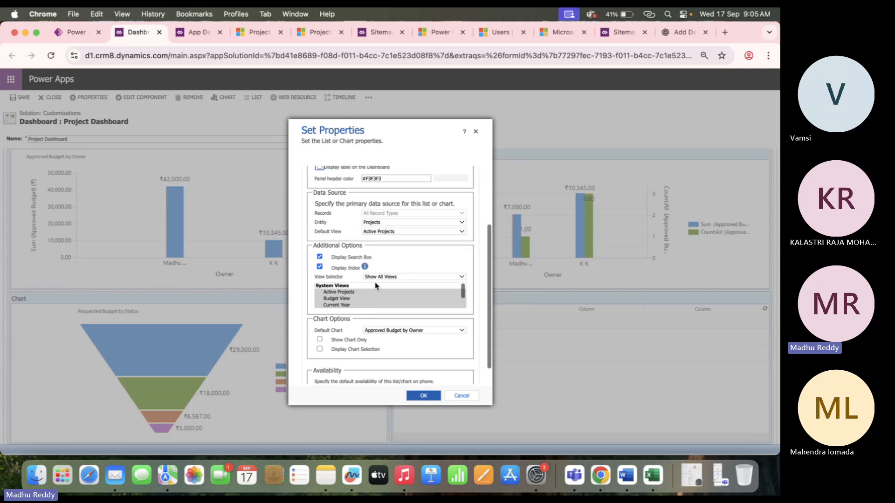
Try Show Selected Views as the Projects list's View Selector, set it to Off instead, and apply the properties
left_click(392, 277)
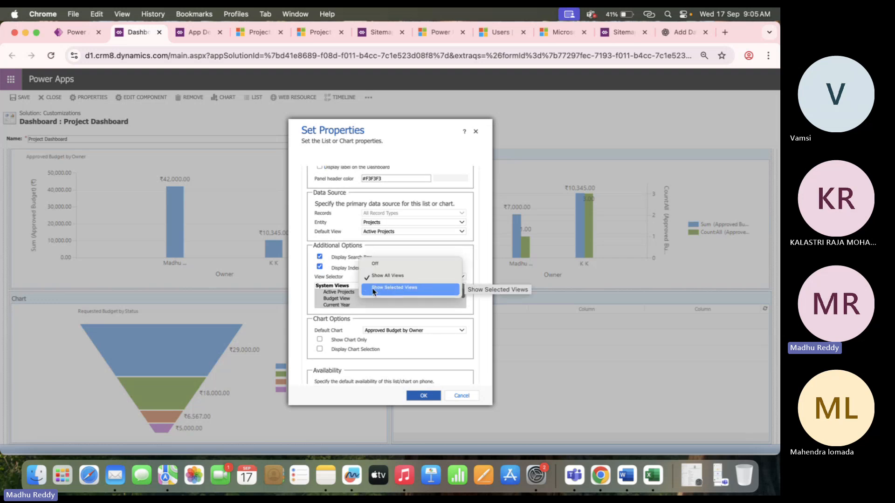
left_click(395, 290)
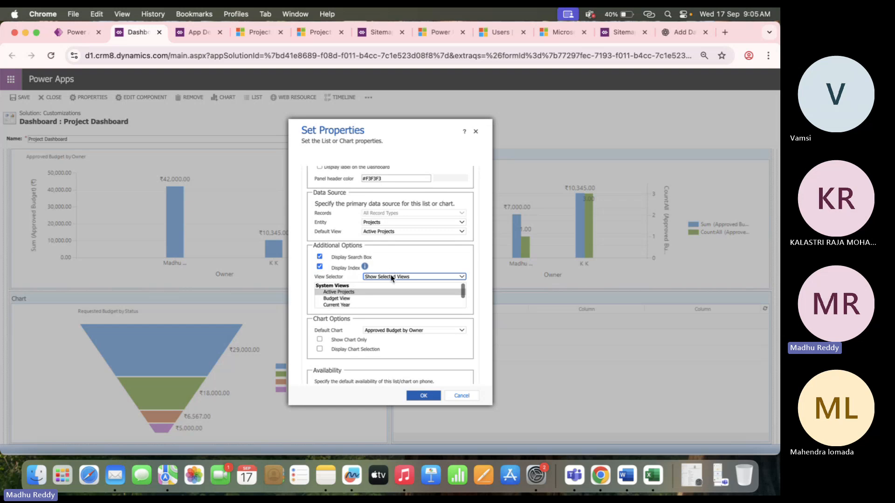
left_click(393, 277)
left_click(386, 251)
scroll(371, 321, "down", 1)
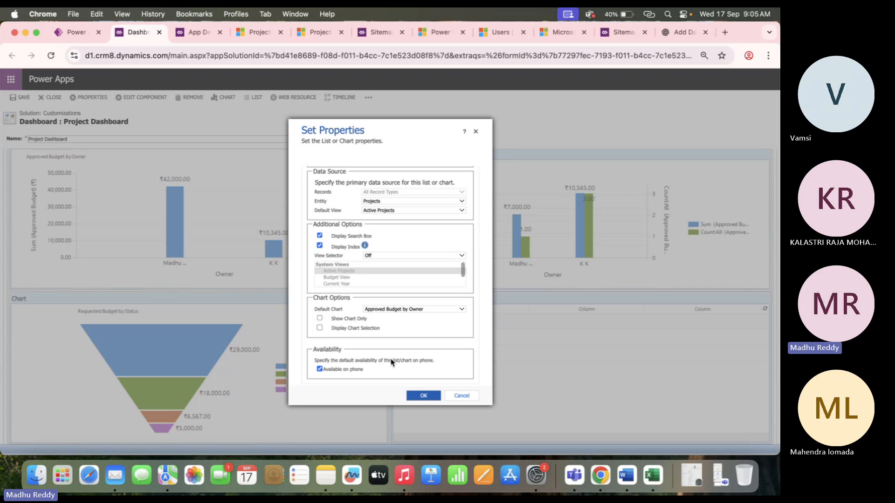
left_click(421, 395)
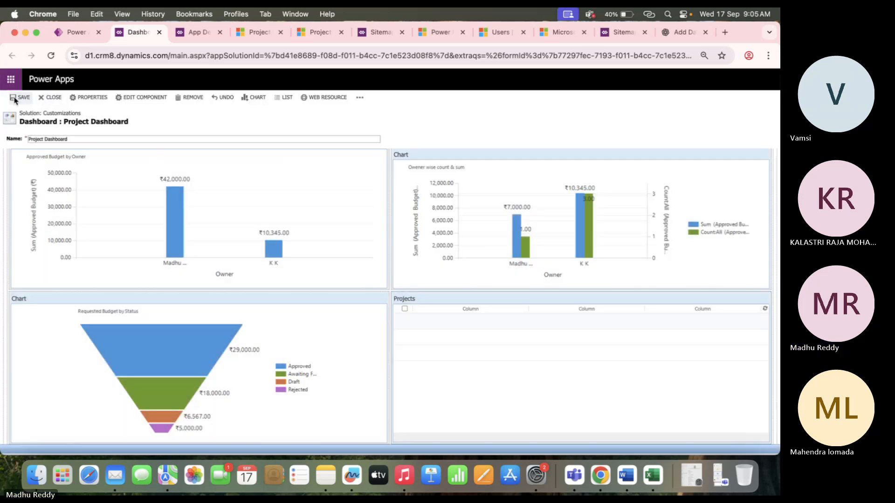
Save and close the edited dashboard, end the editing session in the solution, and publish the Project Dashboard again
left_click(50, 98)
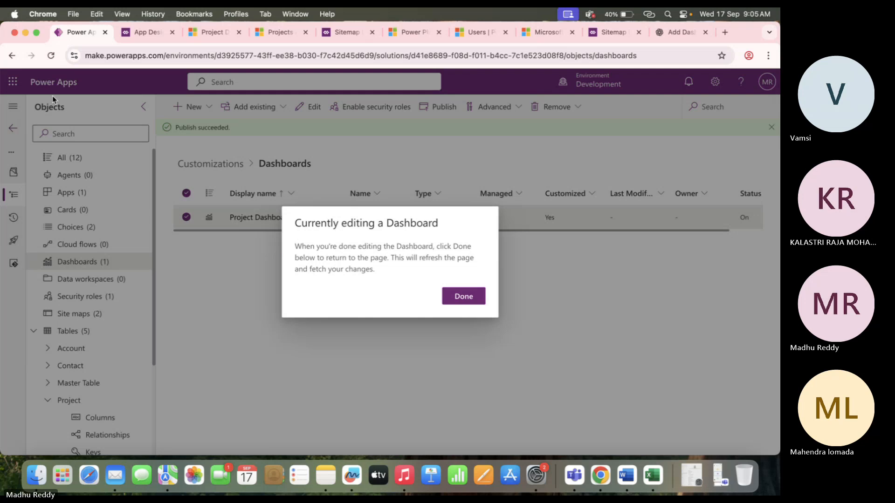
left_click(464, 297)
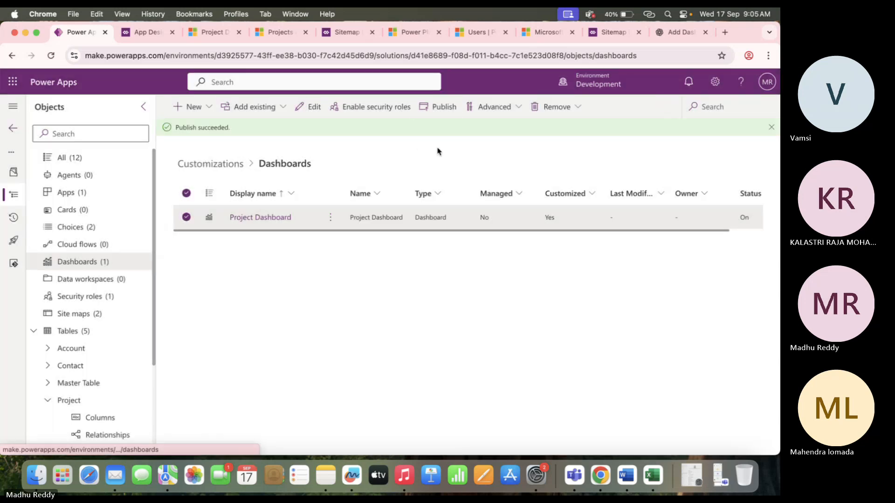
left_click(439, 107)
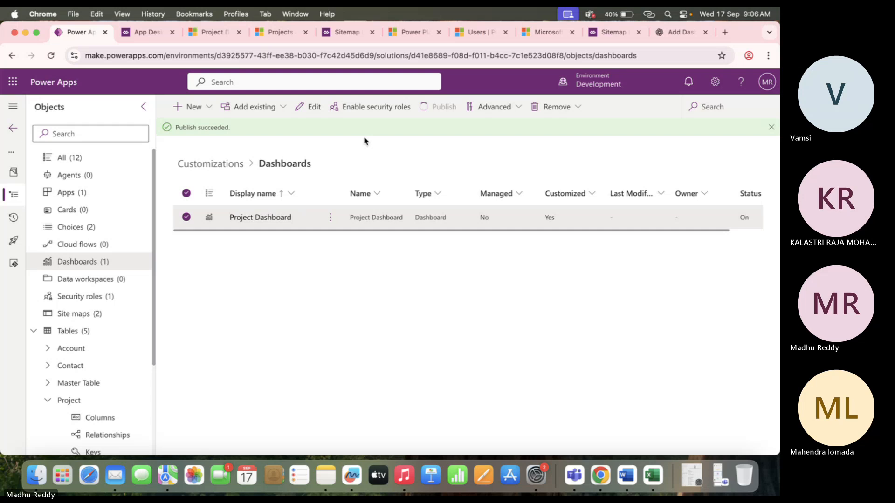
Reload the Project Dashboard in Project Management with the cache emptied and check the projects list's header for a view selector
left_click(206, 34)
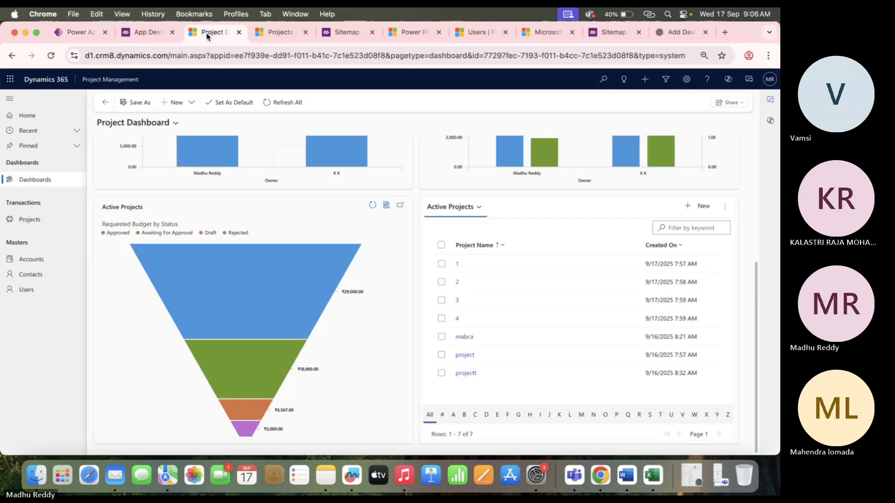
right_click(51, 58)
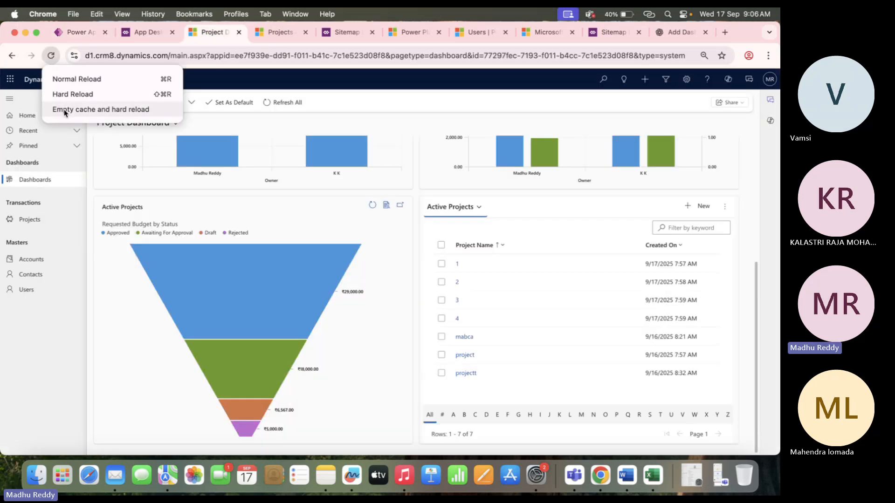
left_click(68, 112)
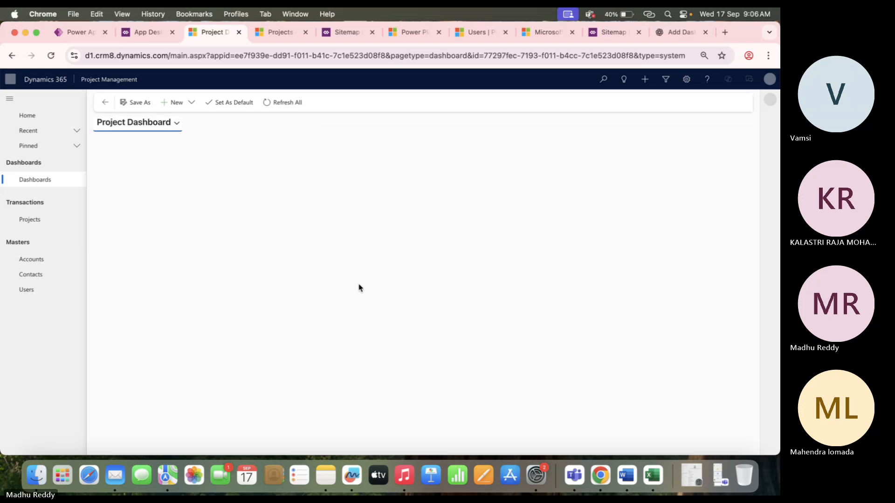
scroll(359, 287, "down", 5)
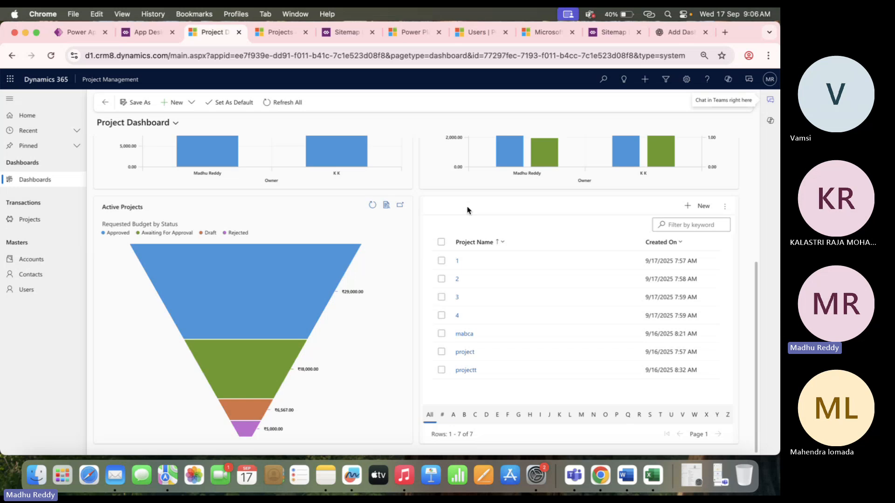
scroll(582, 239, "up", 1)
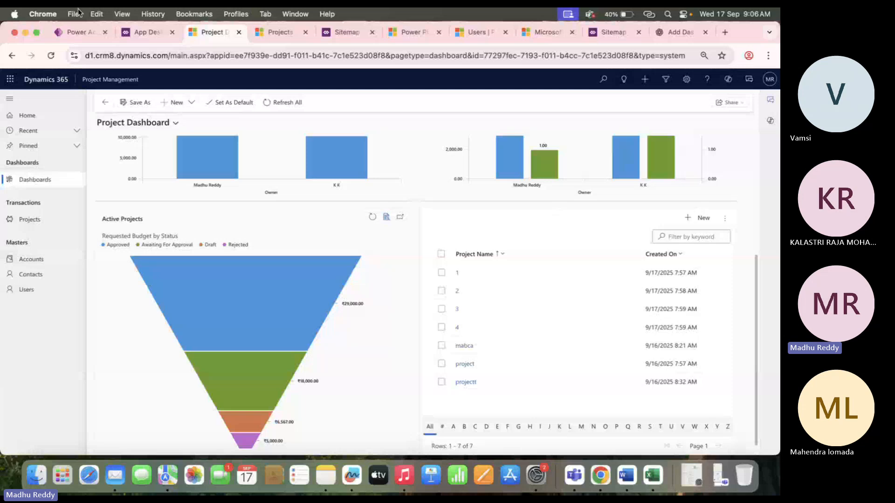
Return to the Customizations solution in Power Apps and open the Project table's overview
left_click(76, 31)
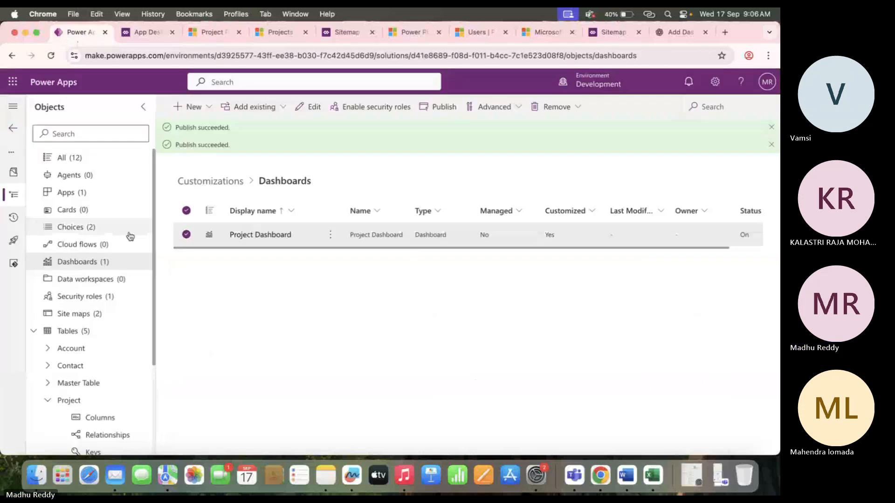
scroll(96, 398, "down", 3)
left_click(68, 335)
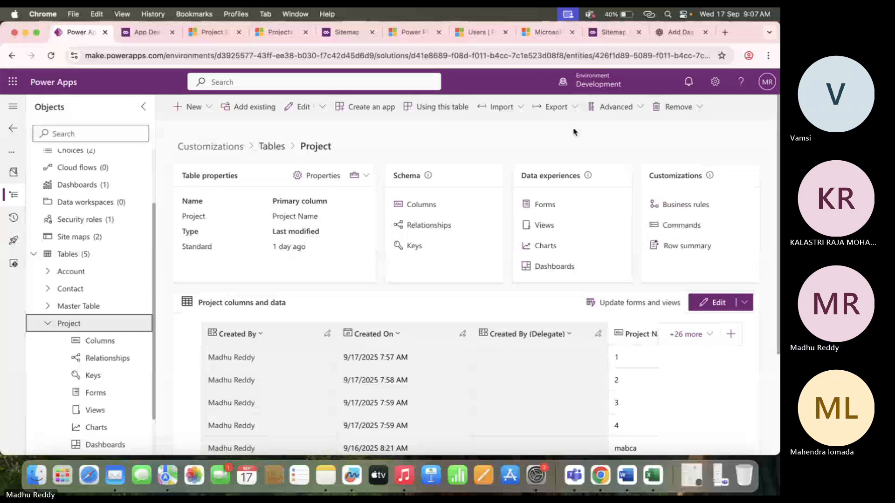
Switch to Microsoft Teams, return to the CRM Training Session meeting, and open its recording and transcription options
right_click(572, 485)
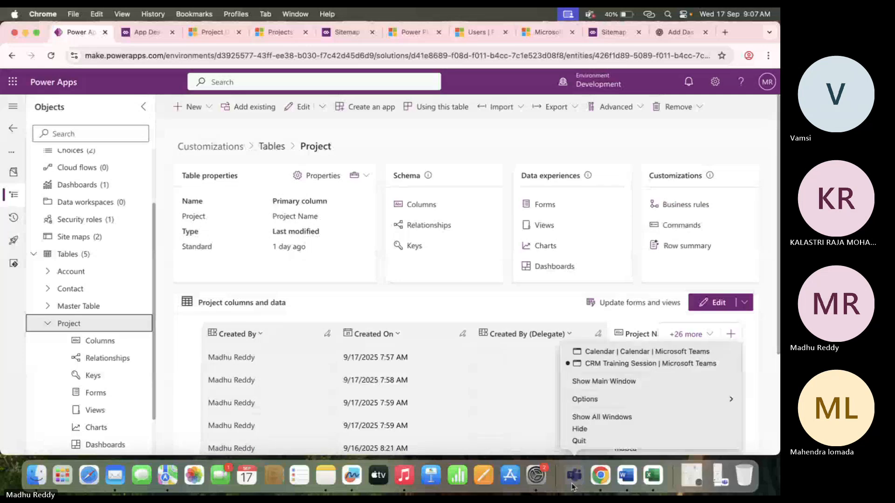
left_click(616, 352)
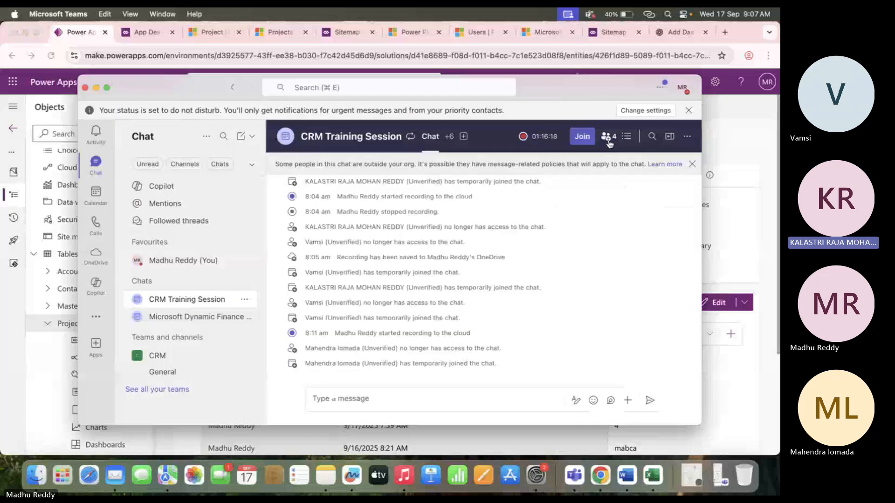
left_click(582, 137)
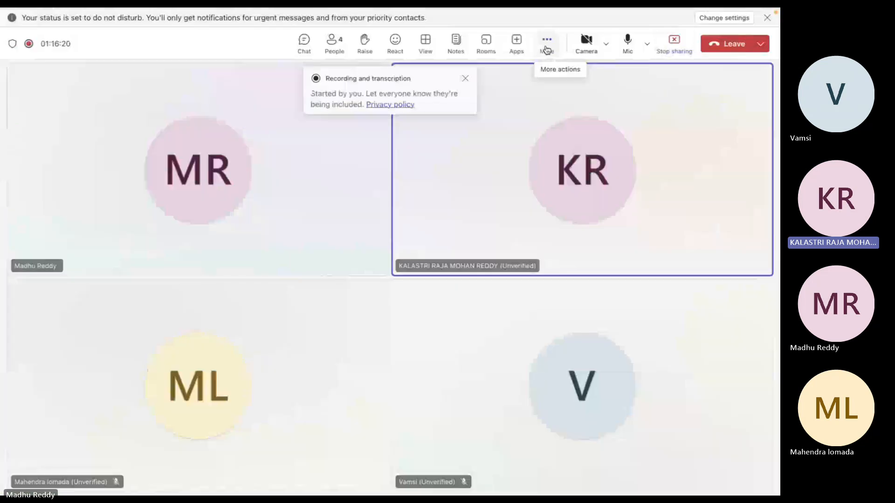
left_click(547, 44)
mouse_move(573, 76)
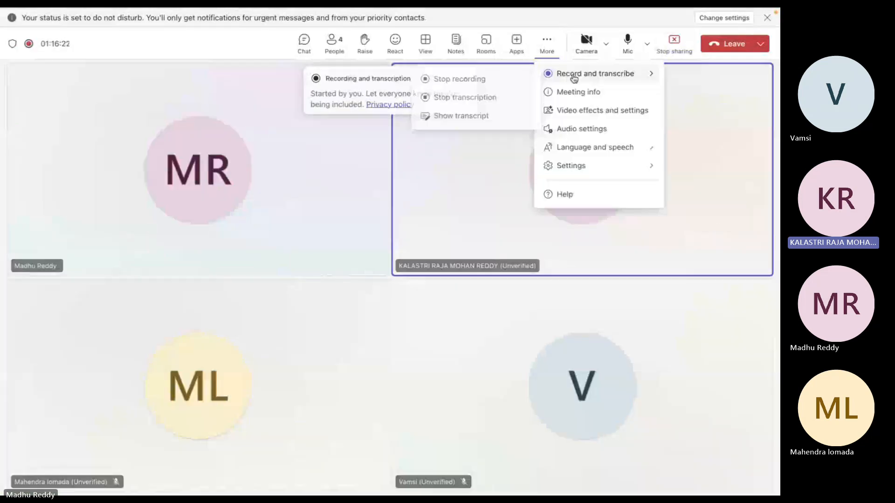